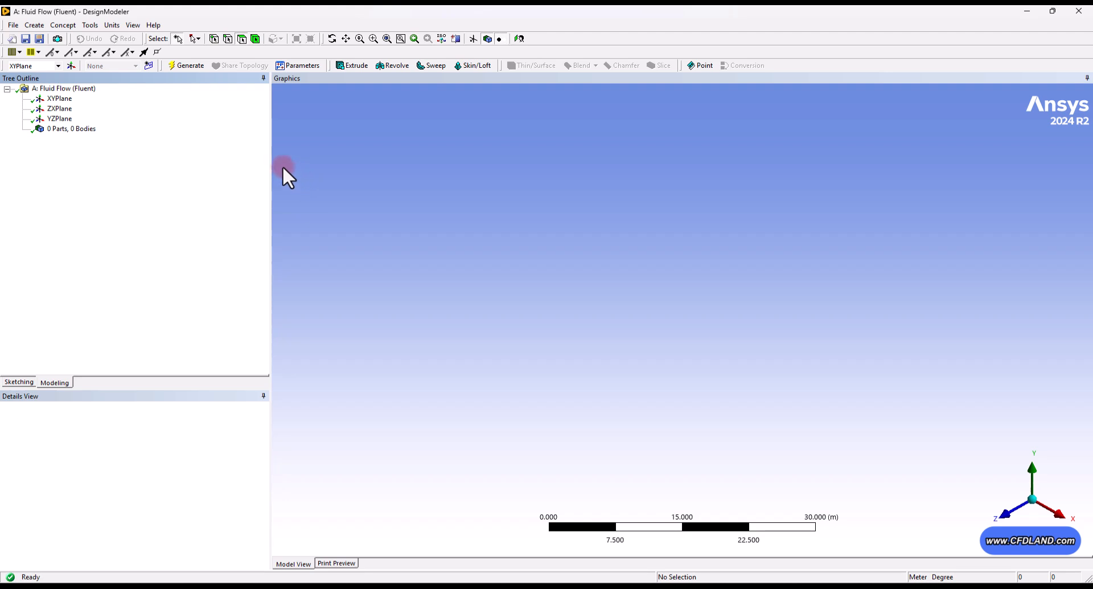
- Create a new sketch on the XY plane and switch to sketching
left_click(59, 98)
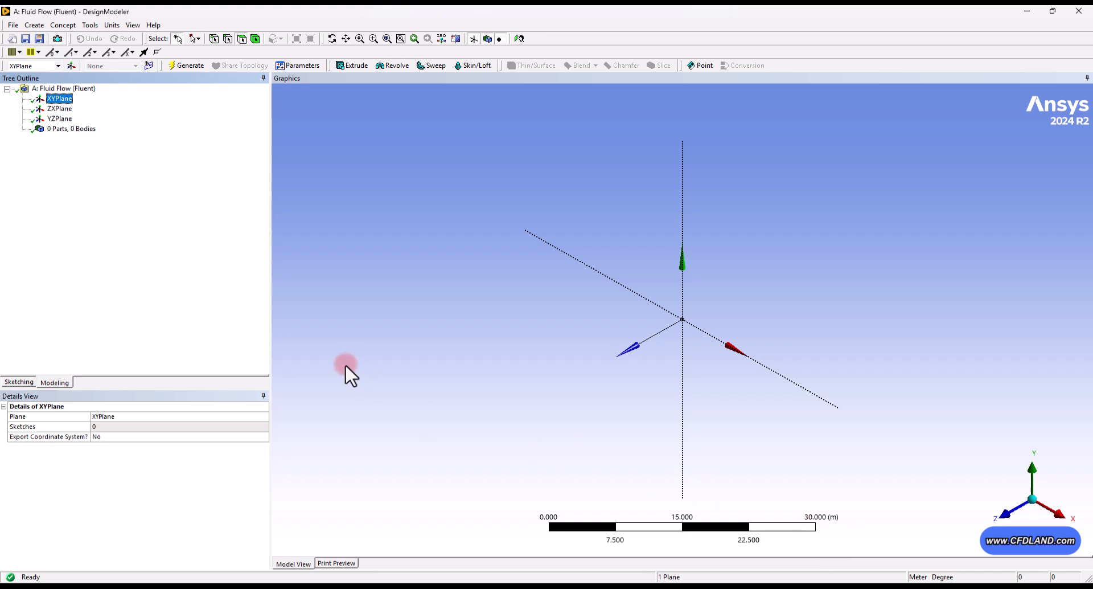
left_click(147, 66)
left_click(21, 382)
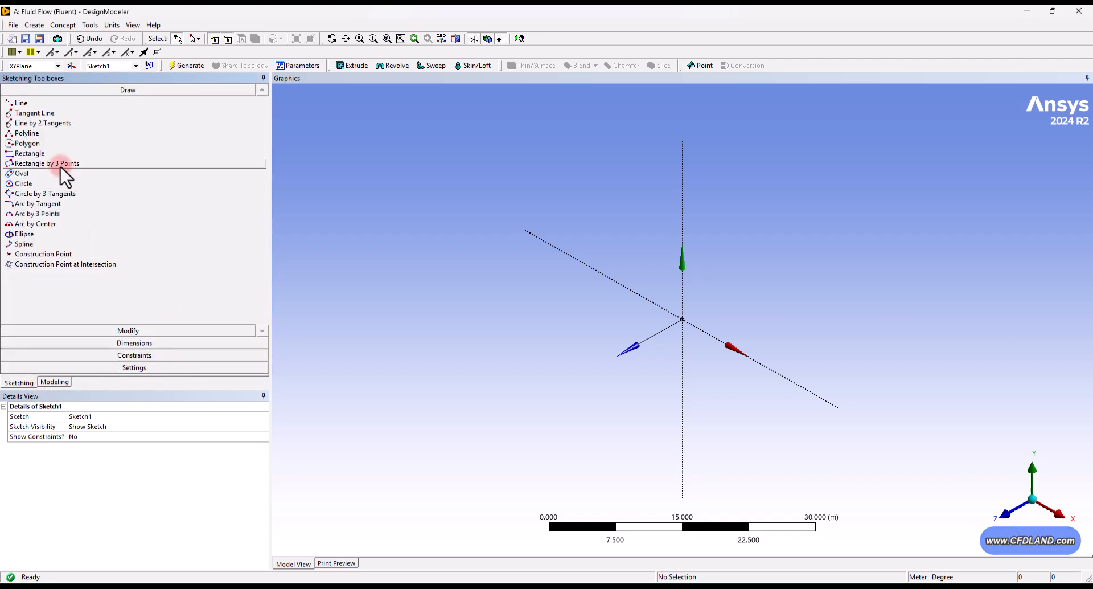
- Sketch a rectangle about 2.5 m wide and 2.6 m high with one corner at the origin, facing the XY plane
left_click(36, 154)
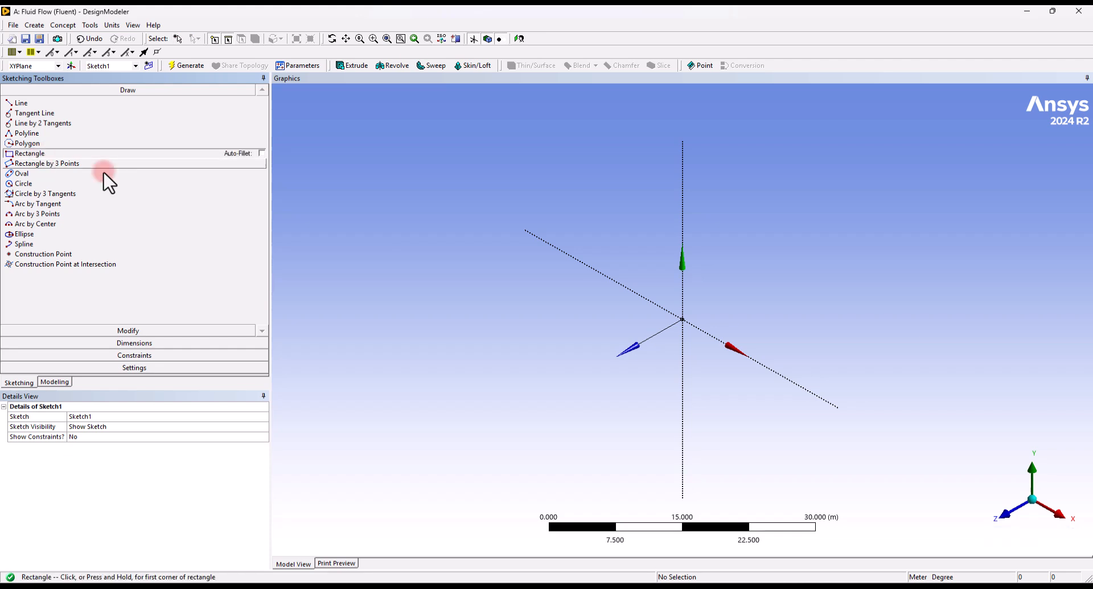
left_click(1003, 517)
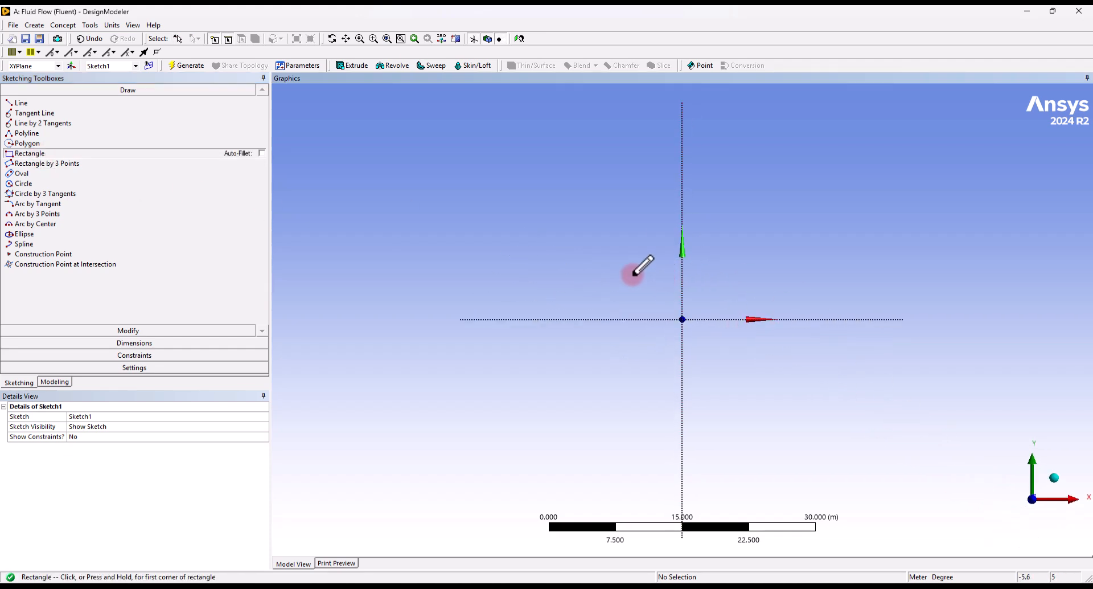
mouse_move(698, 262)
middle_mouse_down("shift")
mouse_move(700, 325)
mouse_move(698, 141)
middle_mouse_up("shift")
middle_click_drag(705, 330, 705, 185, "shift")
mouse_move(729, 302)
middle_mouse_down("shift")
mouse_move(726, 167)
mouse_move(723, 248)
middle_mouse_up("shift")
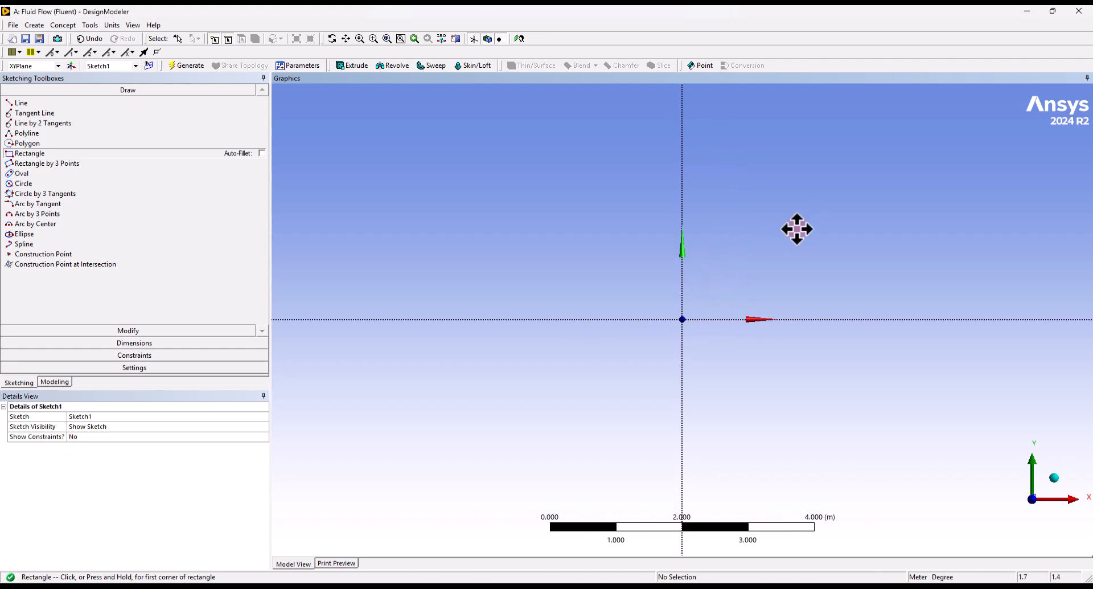
middle_click_drag(801, 224, 739, 290, "ctrl")
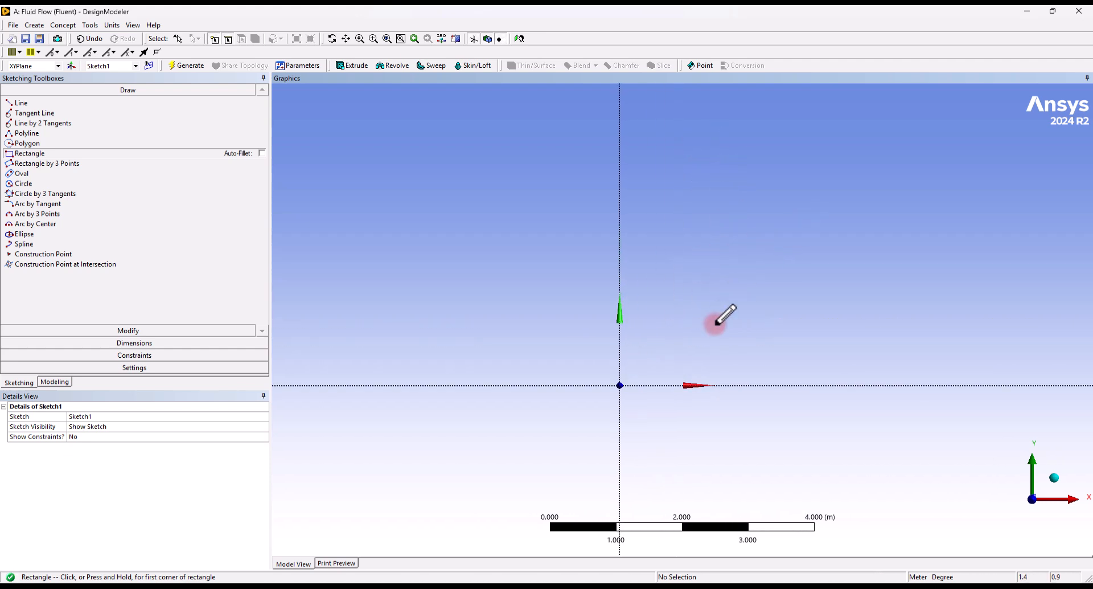
left_click(619, 384)
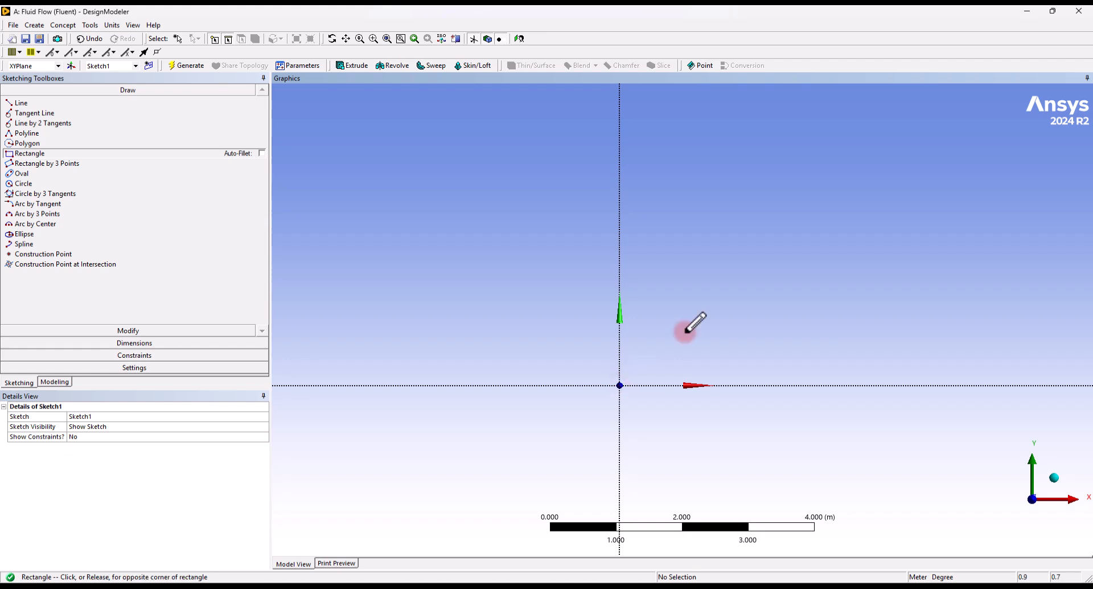
left_click(784, 219)
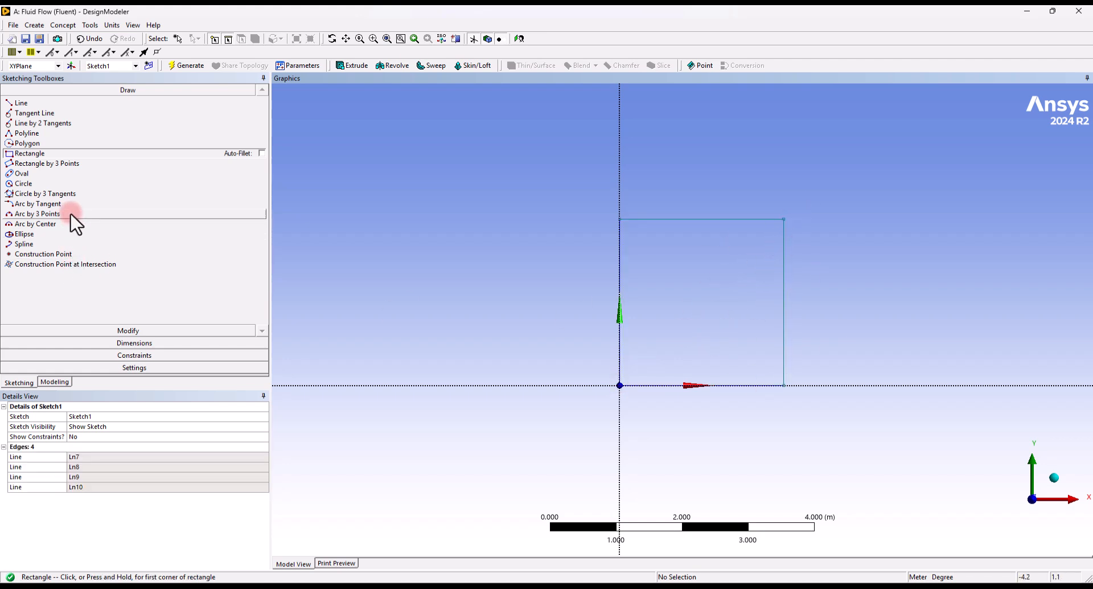
- Dimension the rectangle's height and width with the Semi-Automatic dimension tool
left_click(135, 343)
left_click(40, 199)
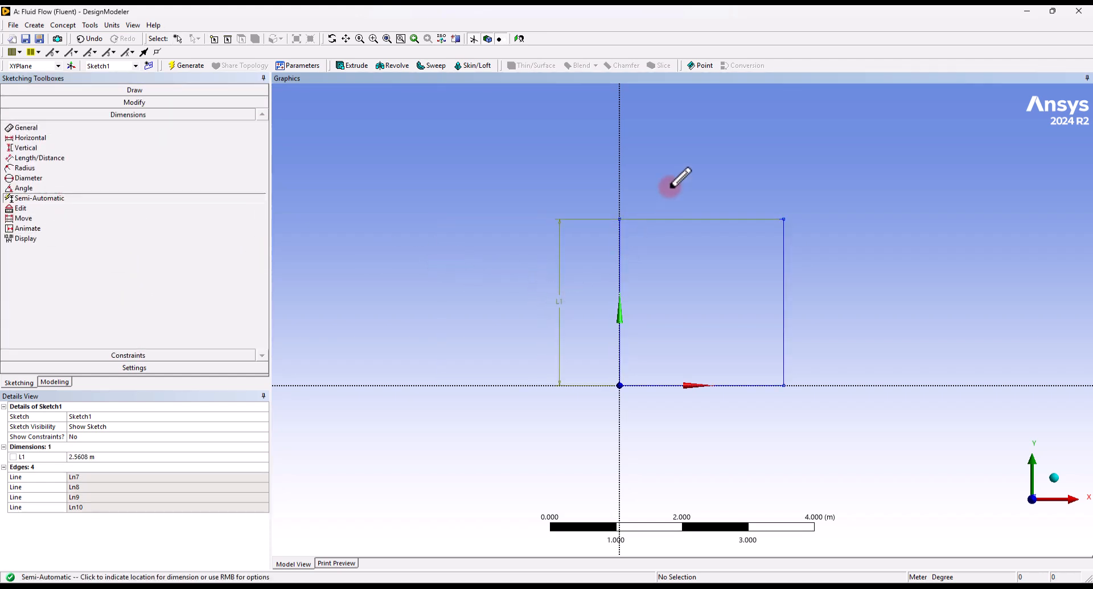
left_click(668, 161)
- Set both the rectangle's height and its width to 0.5 m
left_click(102, 456)
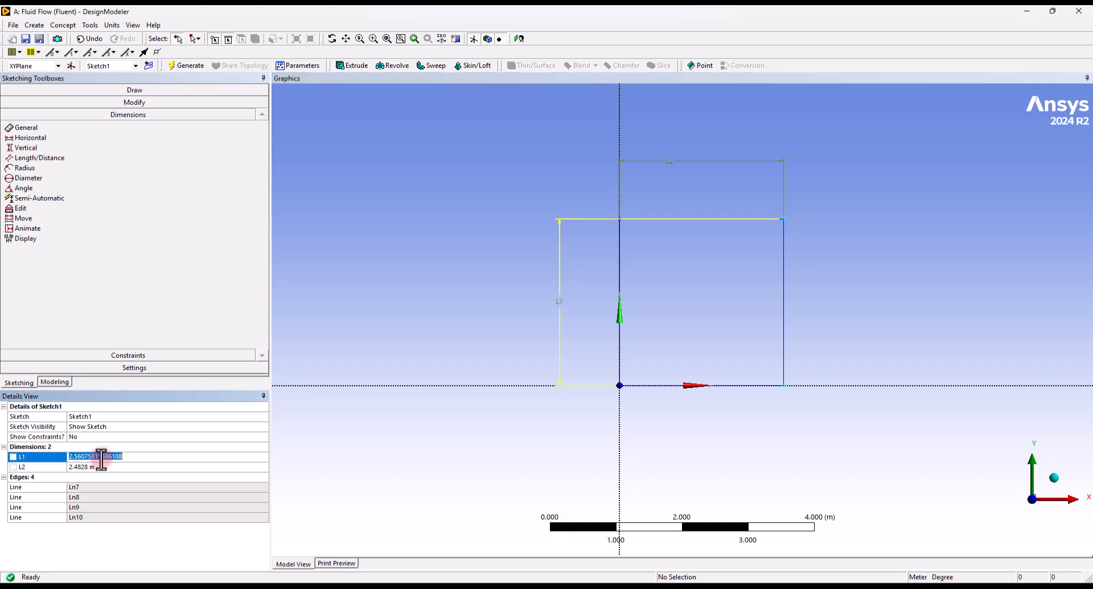
type("0")
key("Return")
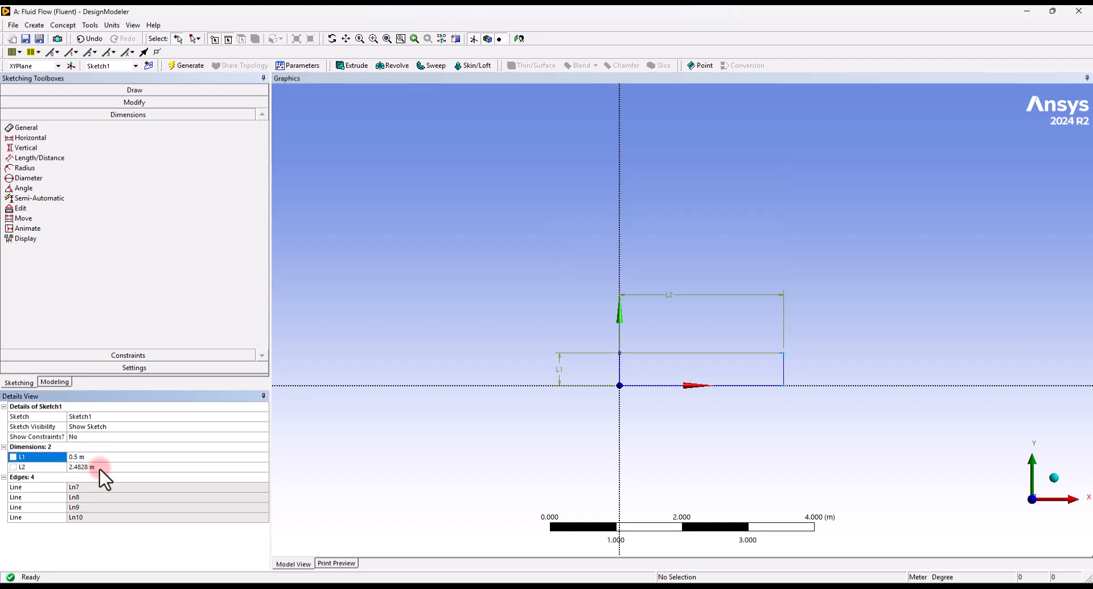
left_click(99, 466)
type("0.5")
key("Return")
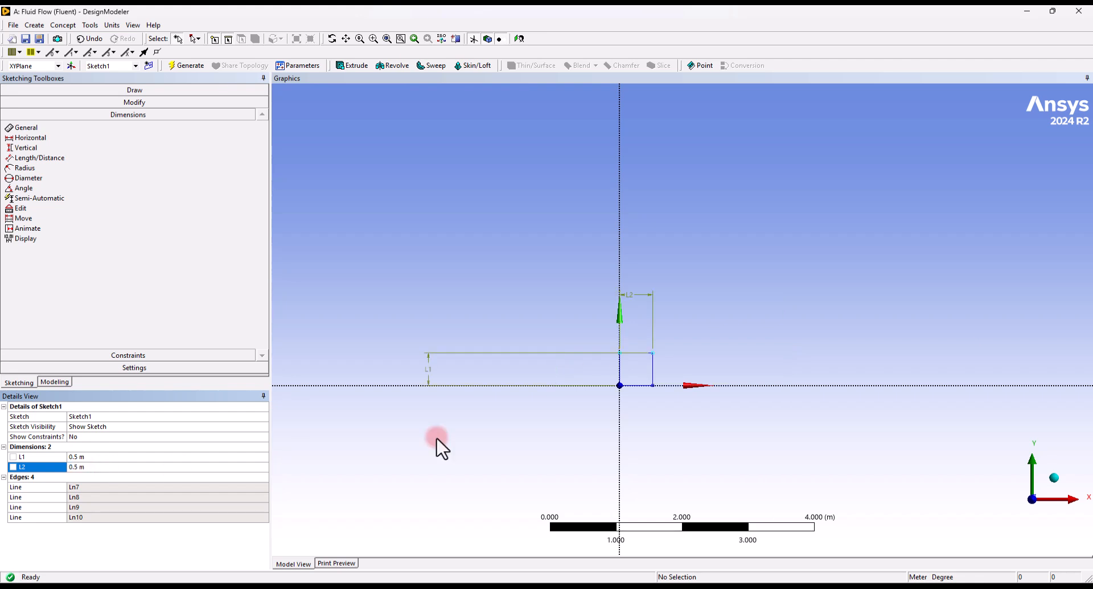
- Extrude the square sketch to a depth of 0.5 m as added material and generate the solid
left_click(57, 382)
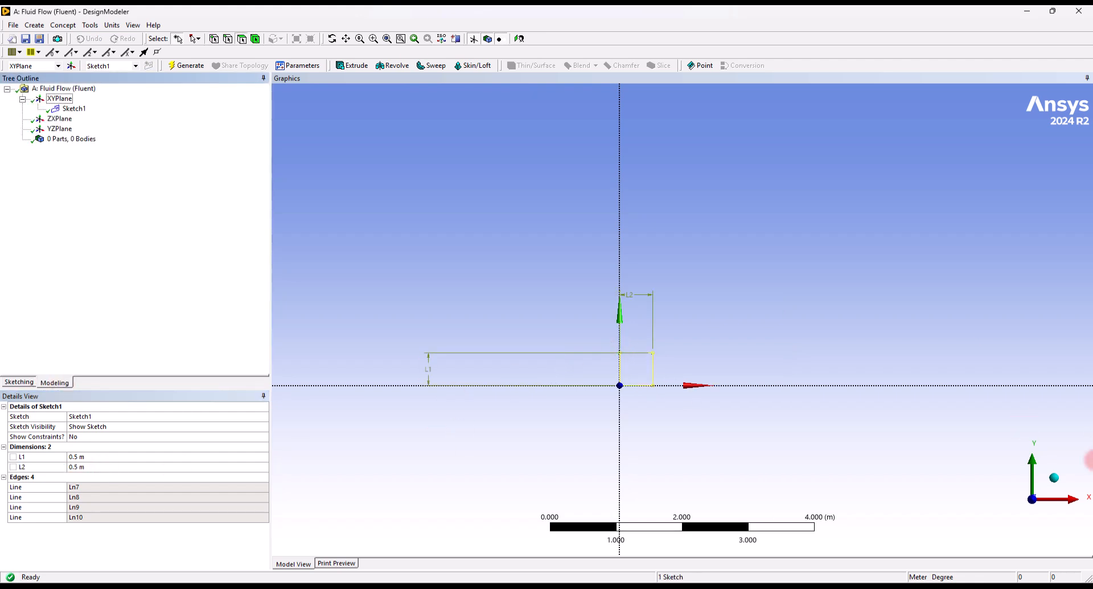
left_click(1054, 478)
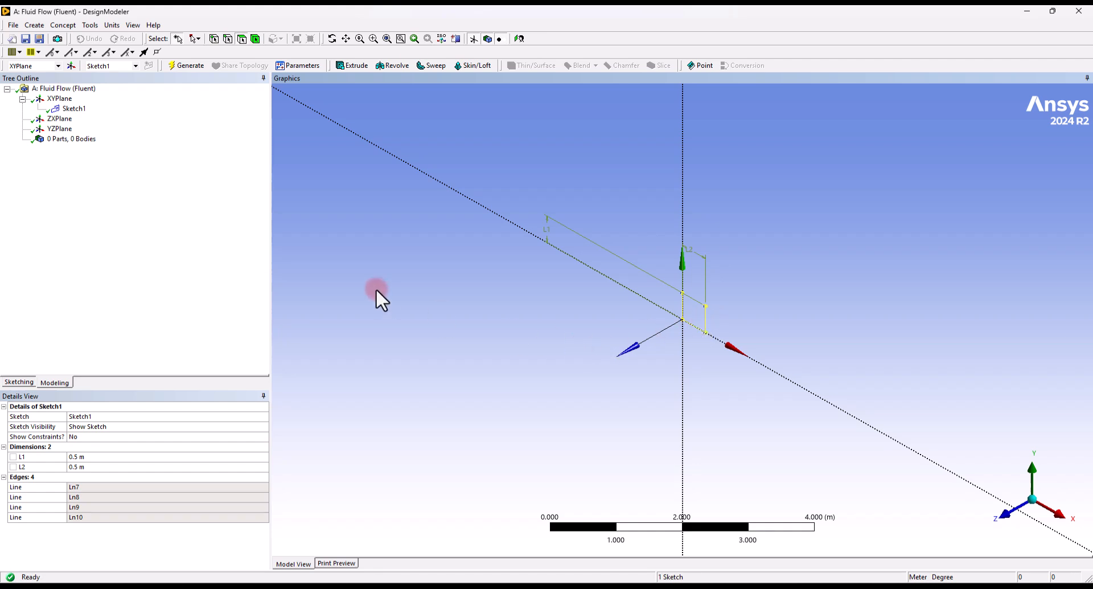
left_click(349, 65)
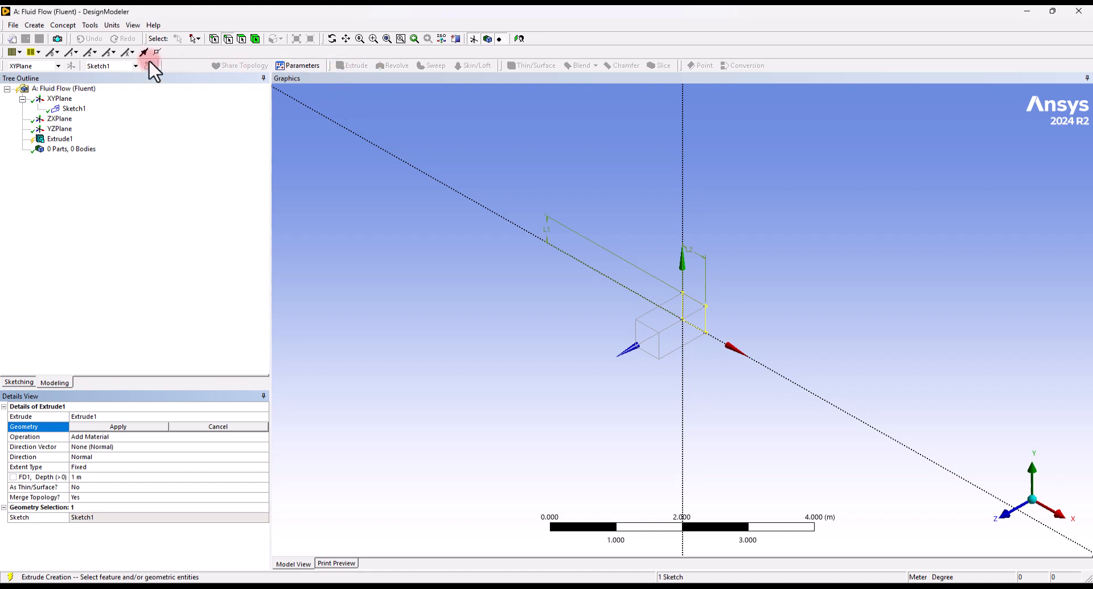
left_click(32, 25)
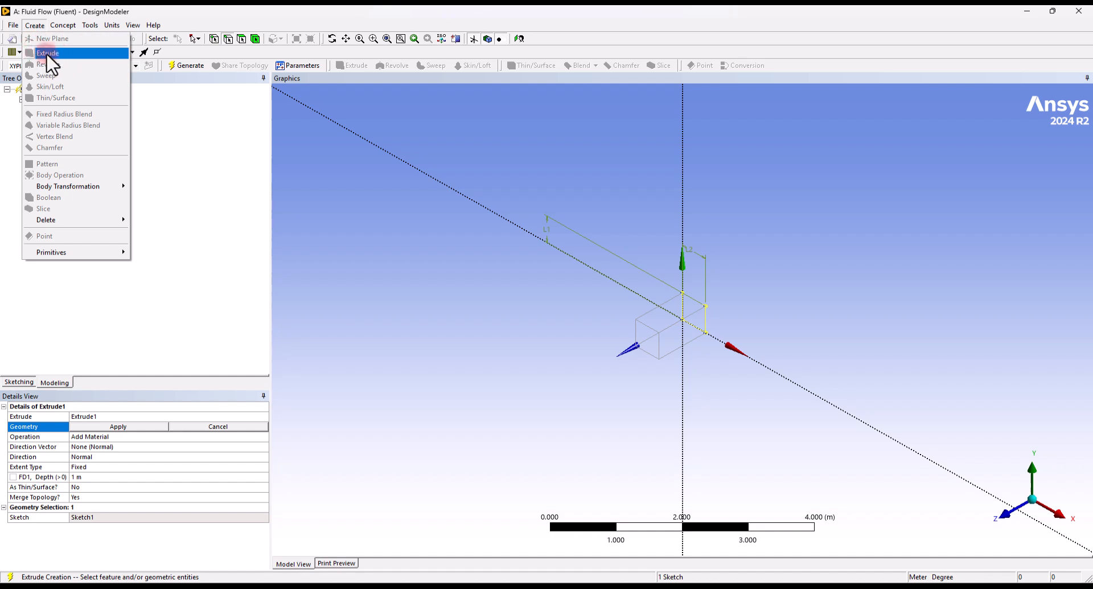
left_click(285, 10)
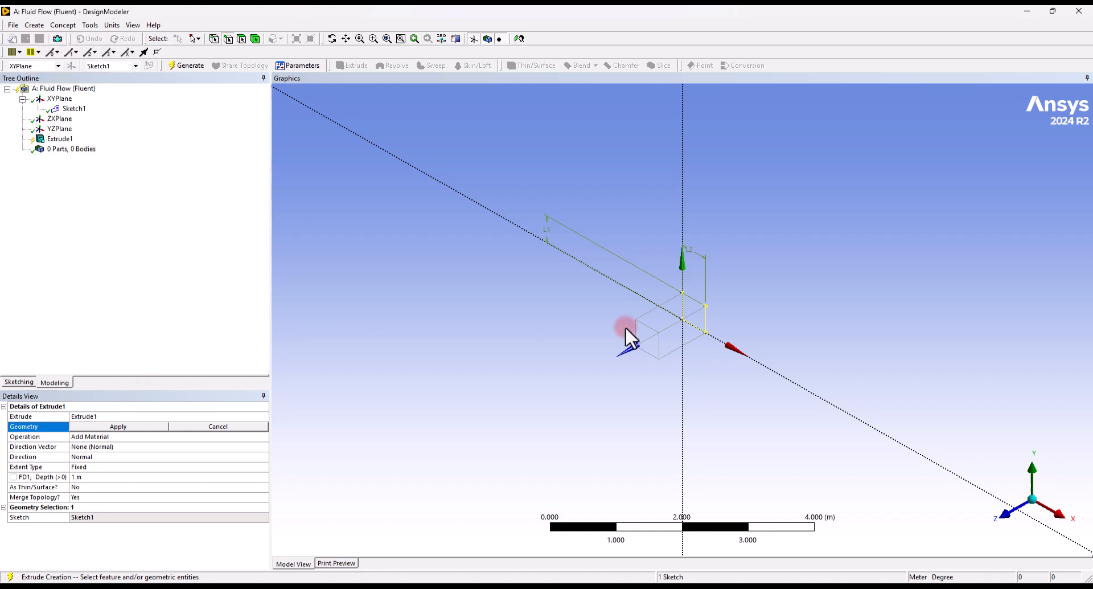
left_click(113, 426)
left_click(90, 476)
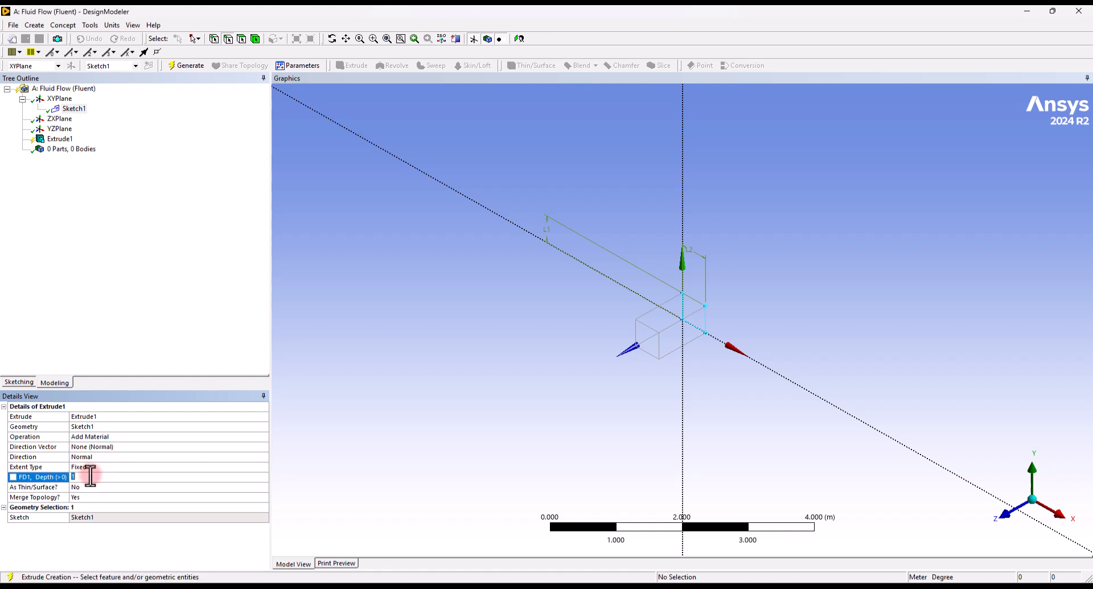
key("Return")
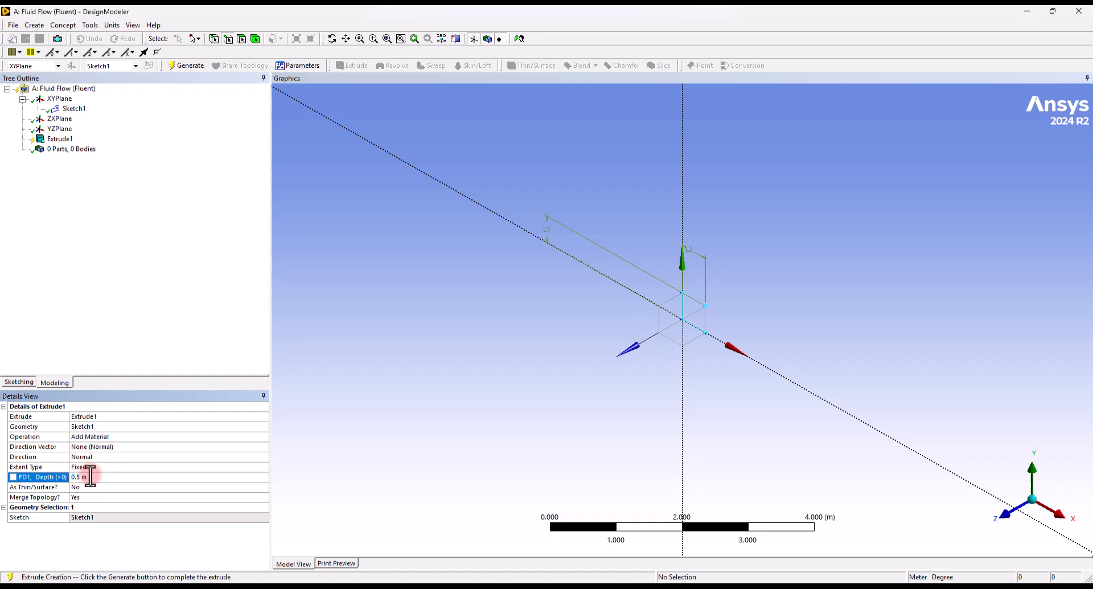
left_click(184, 65)
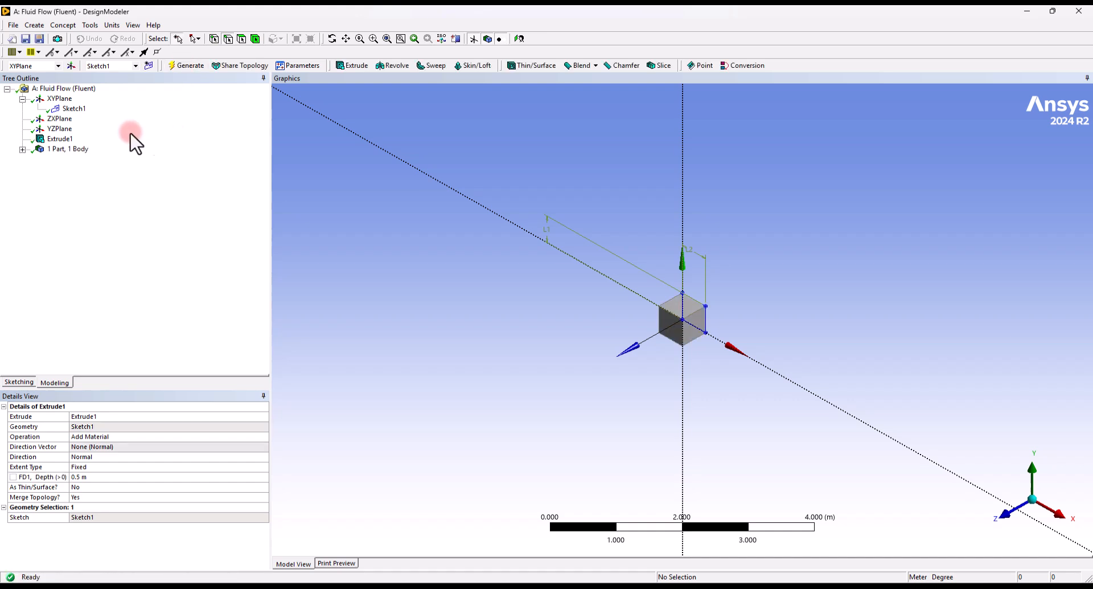
- Expand the parts list and examine the extruded cube up close
left_click(22, 149)
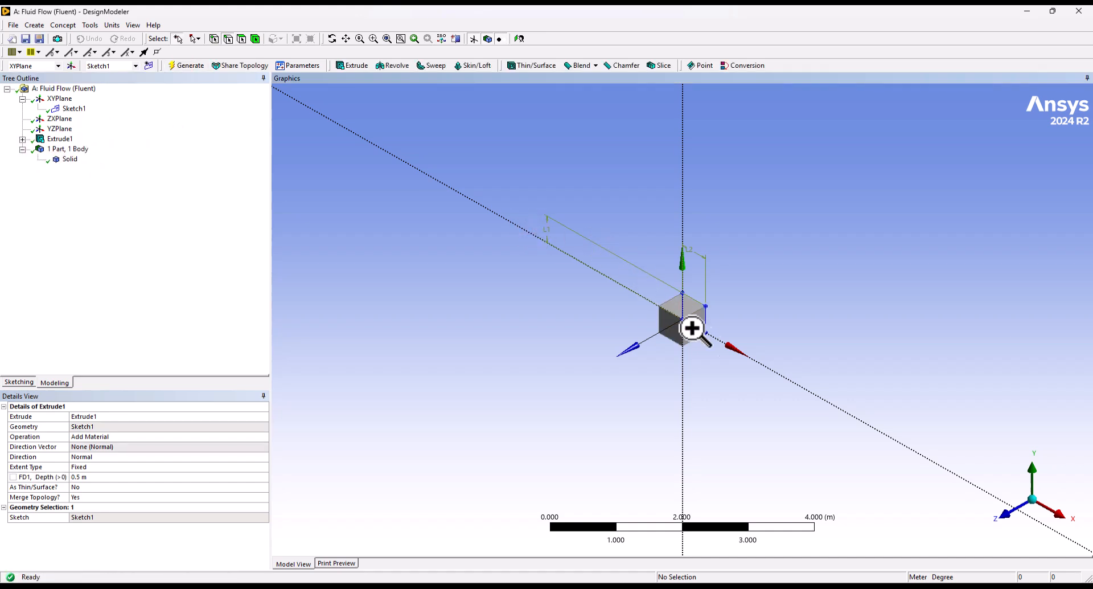
scroll(676, 312, "up", 5)
middle_click_drag(724, 354, 723, 337, "ctrl")
middle_click_drag(725, 381, 729, 253, "shift")
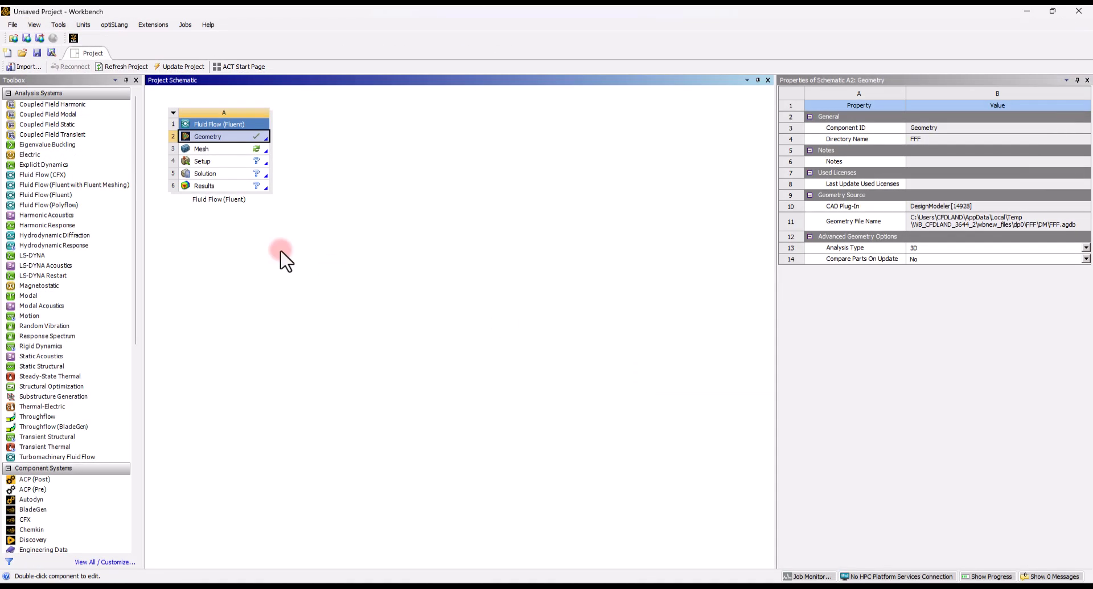
- Open the Fluid Flow system's mesh in Meshing and insert a method control under Mesh
double_click(208, 155)
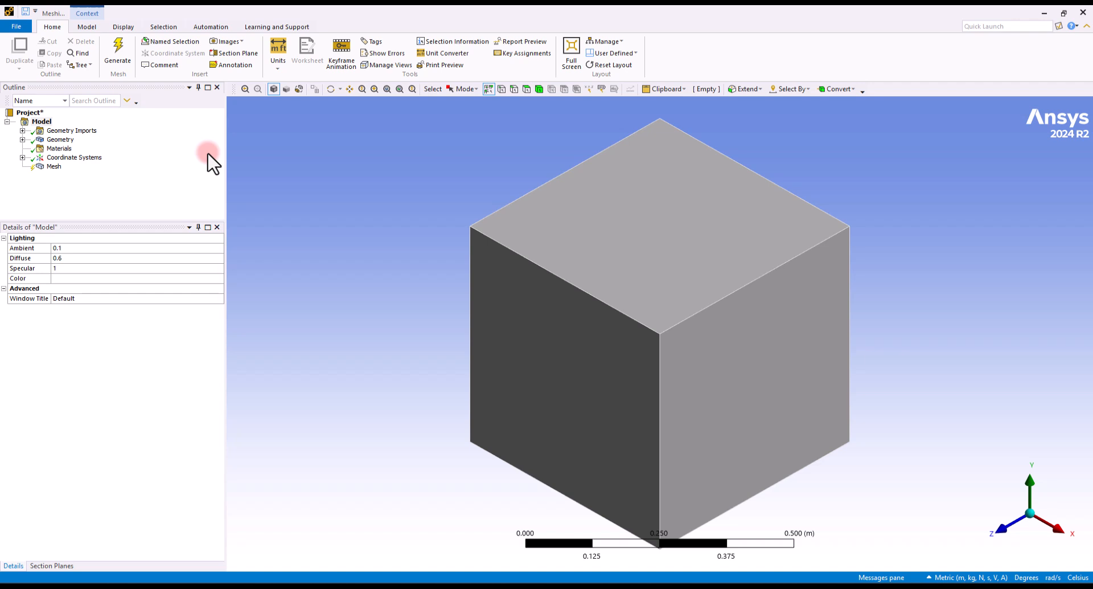
left_click(54, 166)
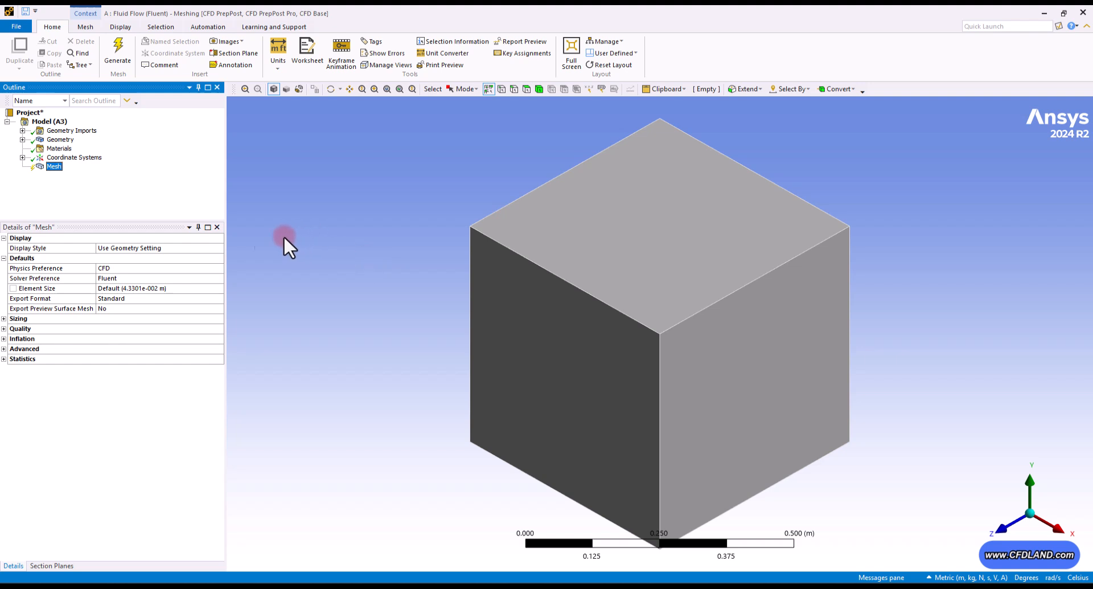
right_click(54, 167)
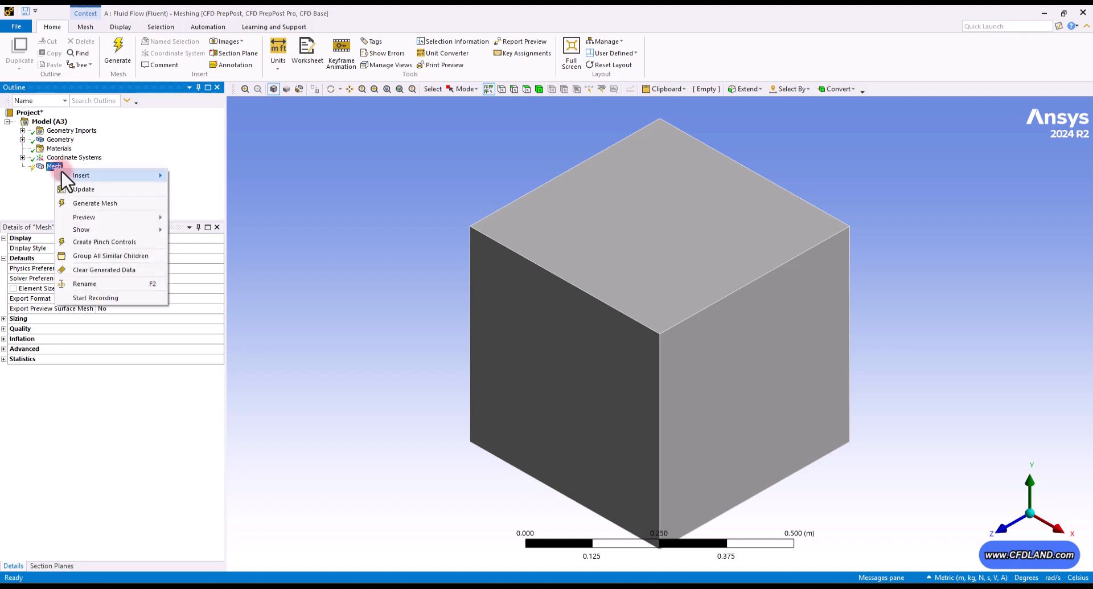
mouse_move(81, 176)
left_click(195, 190)
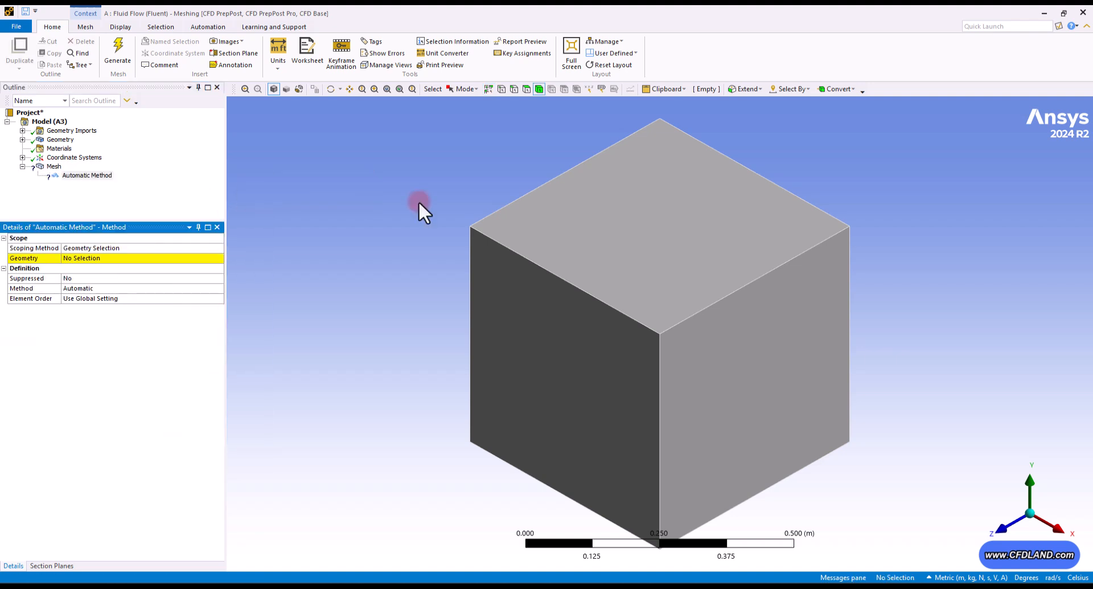
- Scope the mesh method to the cube body
left_click(539, 89)
left_click(561, 310)
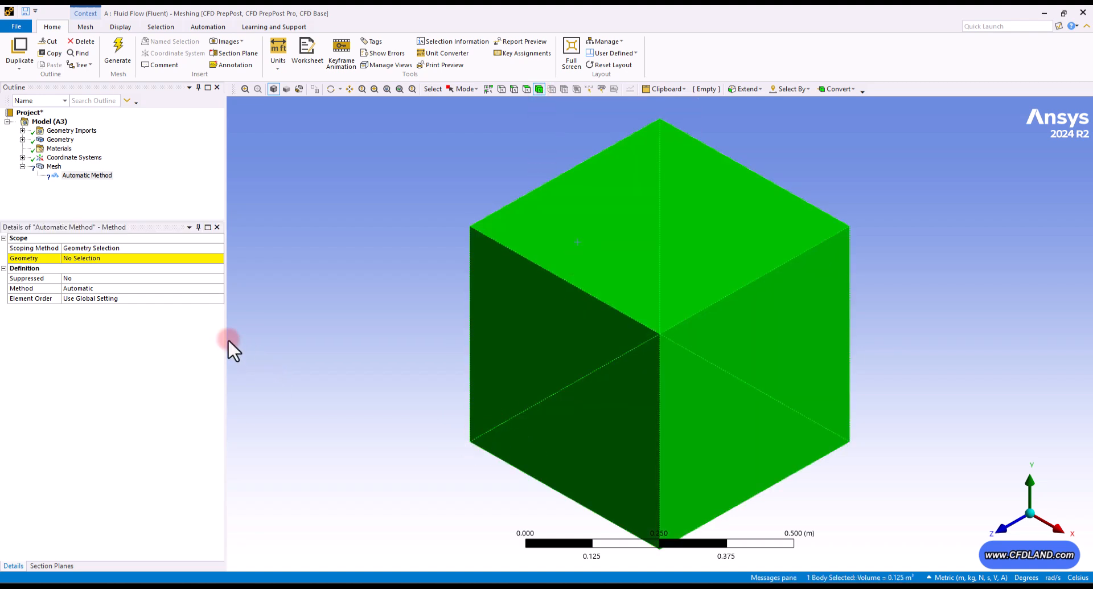
left_click(91, 258)
left_click(79, 258)
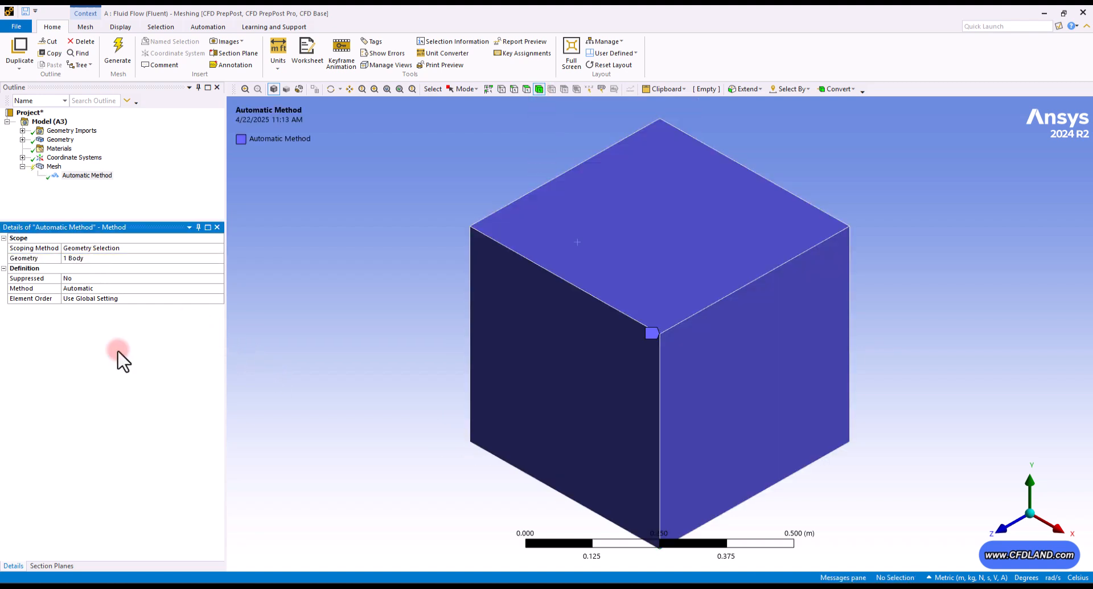
- Change the cube's mesh method to MultiZone with the mapped/swept type kept at Hexa
left_click(98, 288)
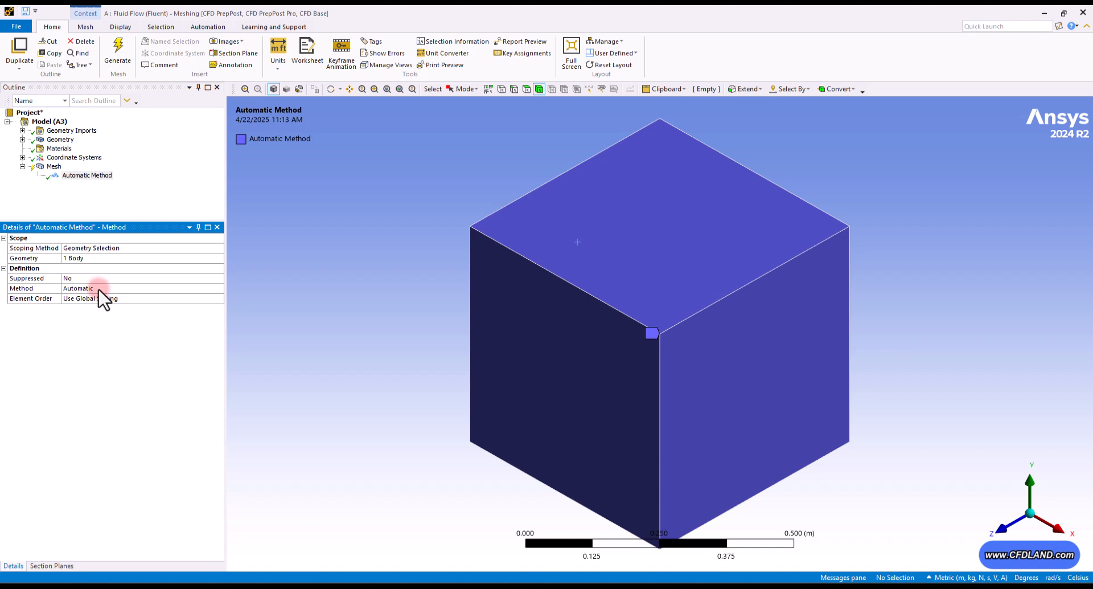
left_click(218, 288)
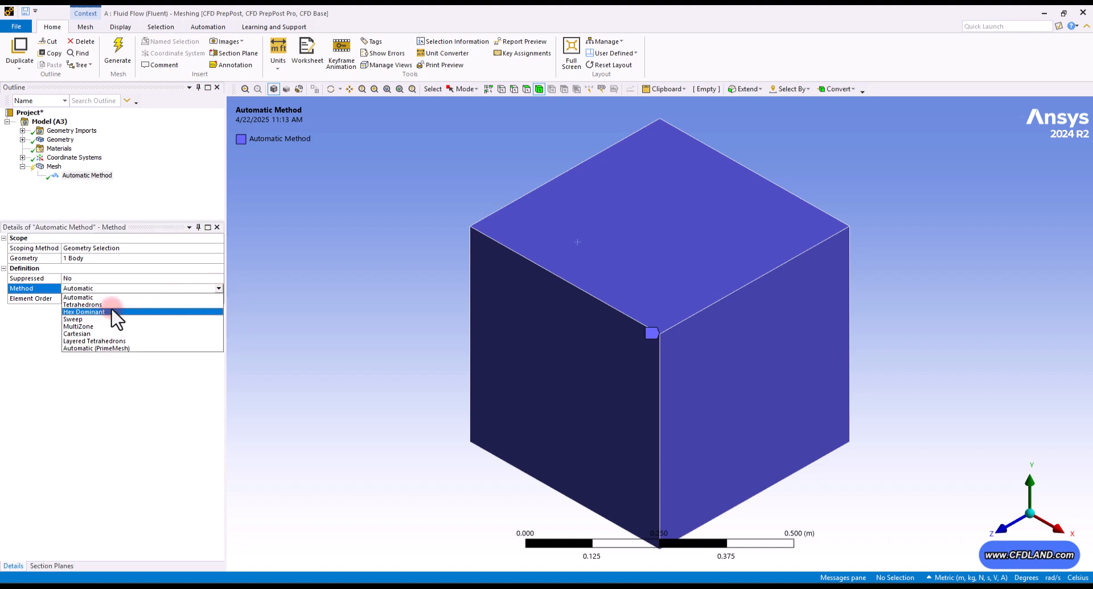
left_click(101, 326)
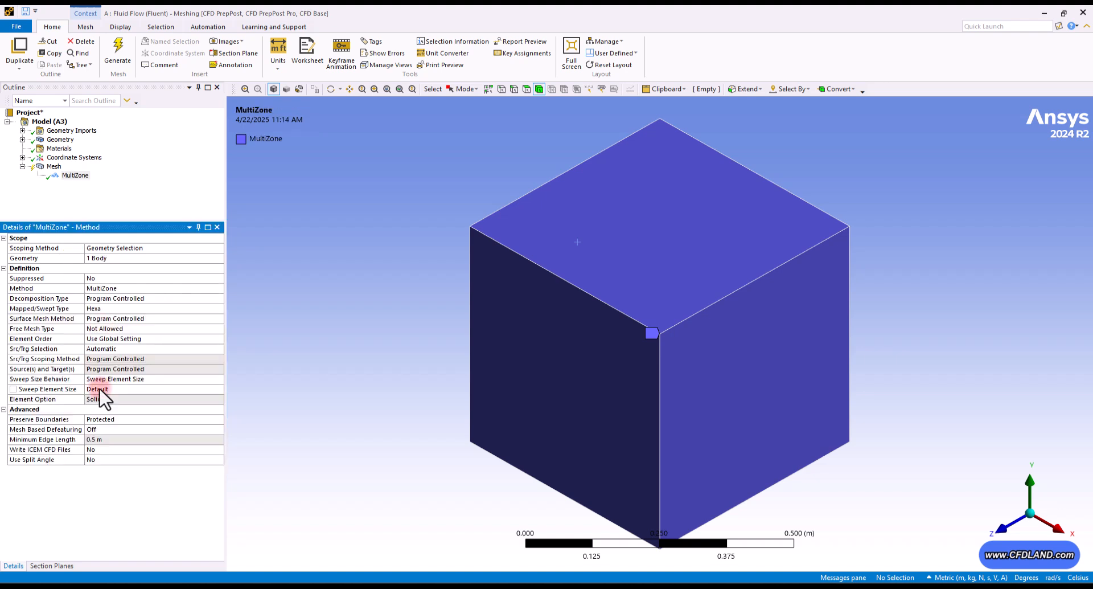
left_click(40, 308)
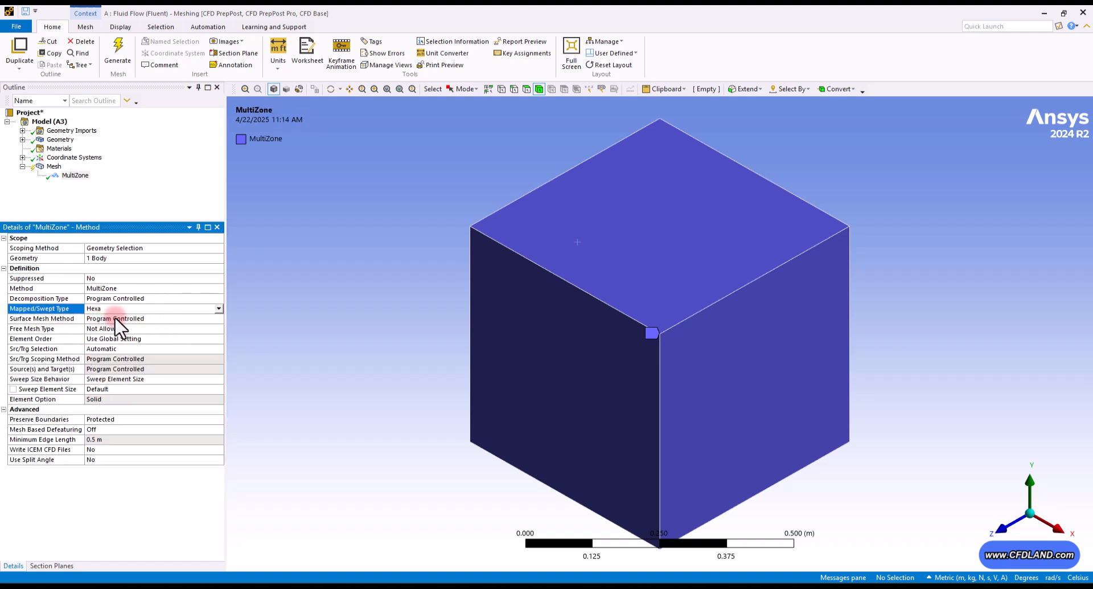
- Insert a sizing control under Mesh
right_click(54, 167)
mouse_move(86, 177)
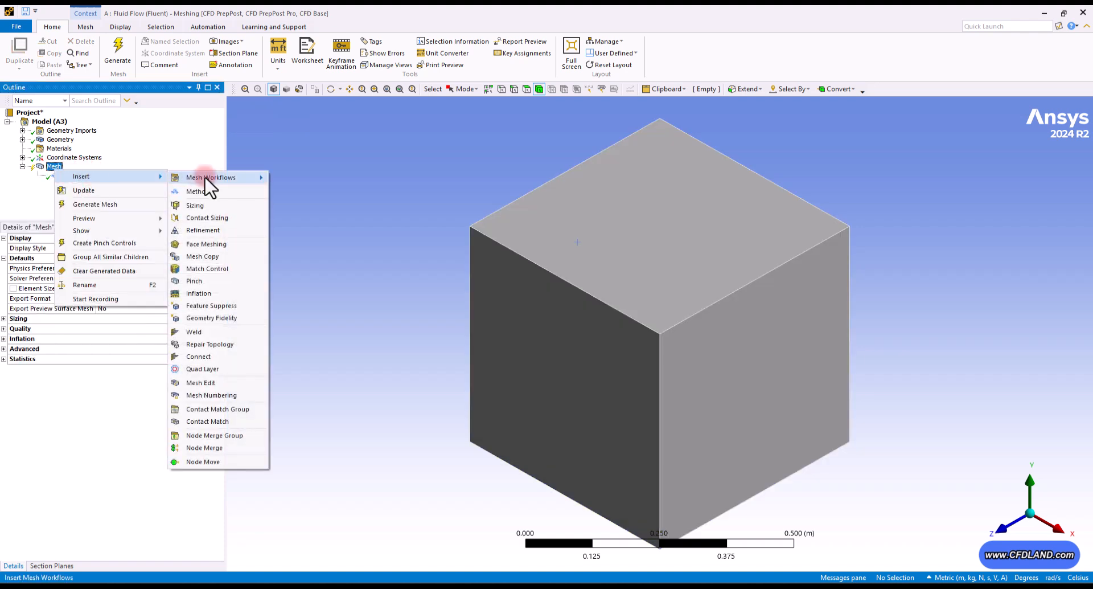
left_click(194, 205)
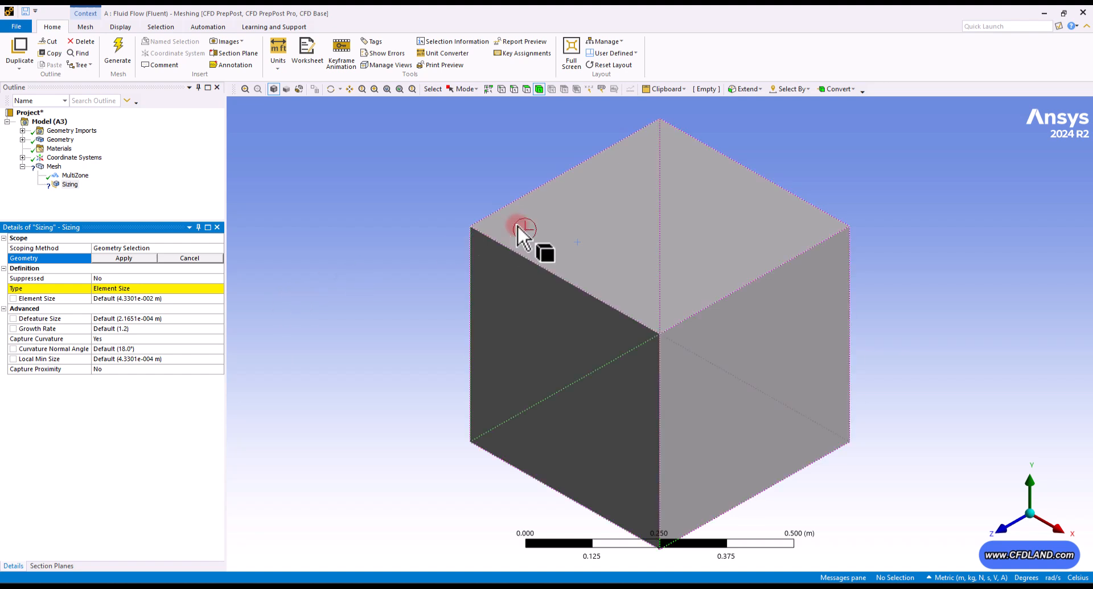
- Scope the sizing control to all 12 edges of the cube using box selection with the edge filter
scroll(566, 215, "down", 3)
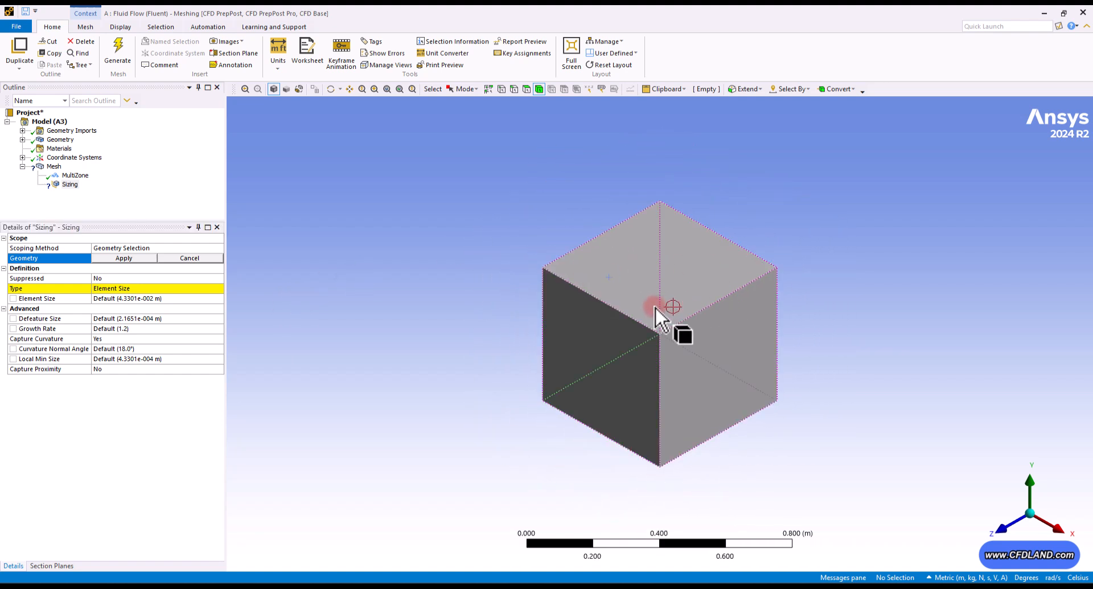
left_click(515, 89)
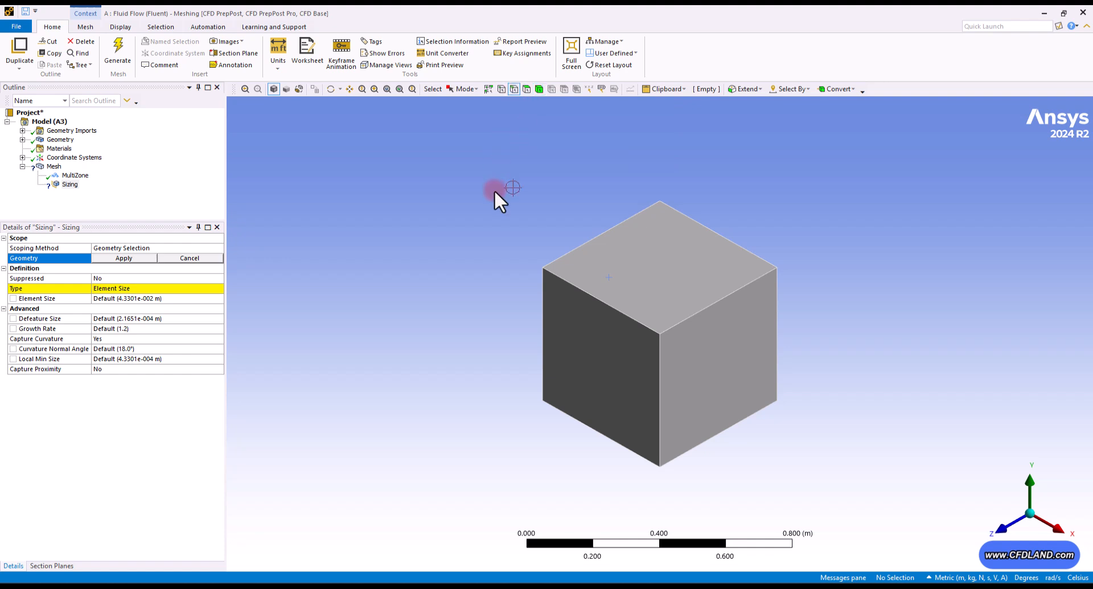
left_click(607, 229)
left_click(705, 229, "ctrl")
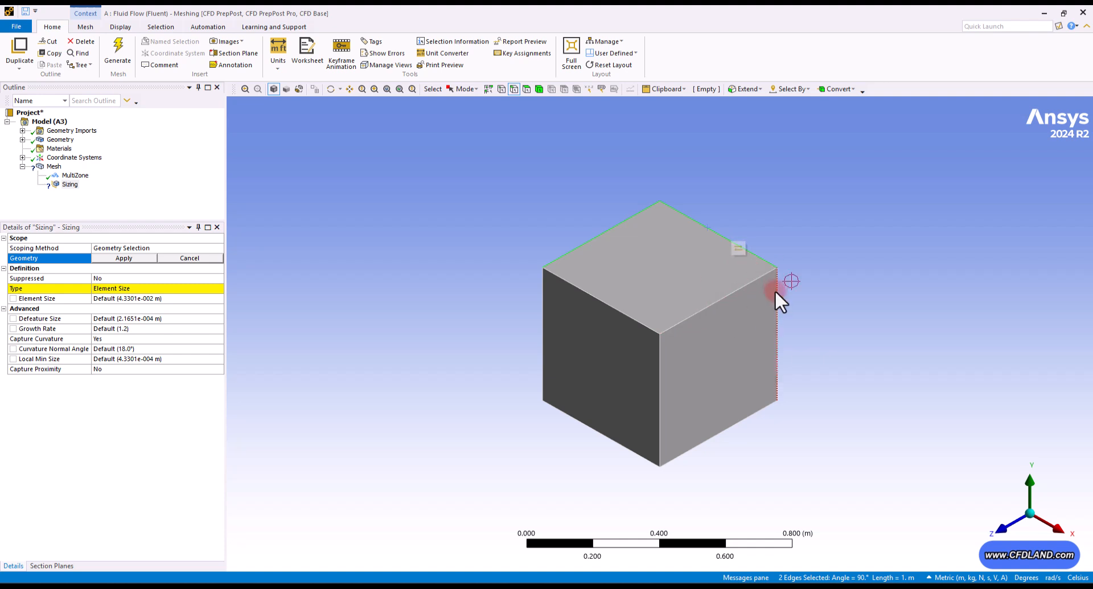
left_click(463, 90)
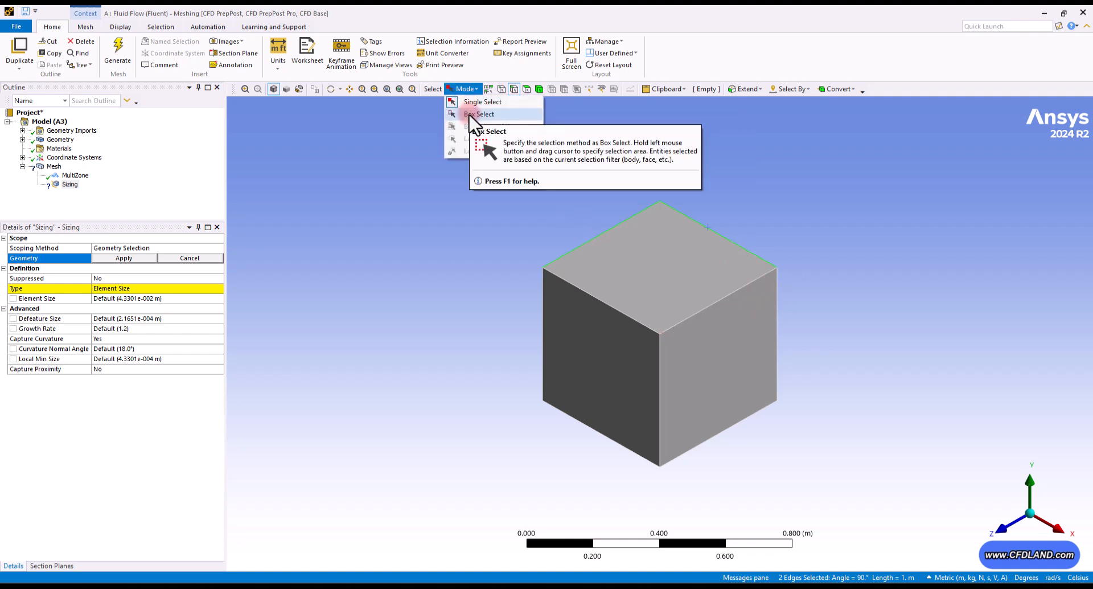
left_click(479, 114)
left_click(477, 155)
left_click_drag(633, 252, 841, 488)
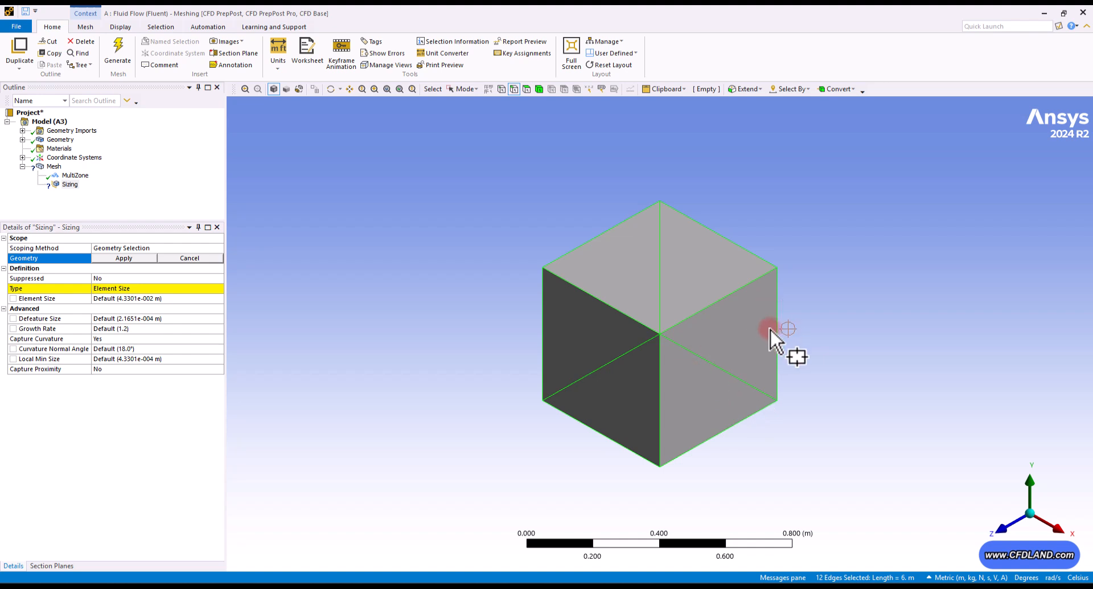
left_click(147, 258)
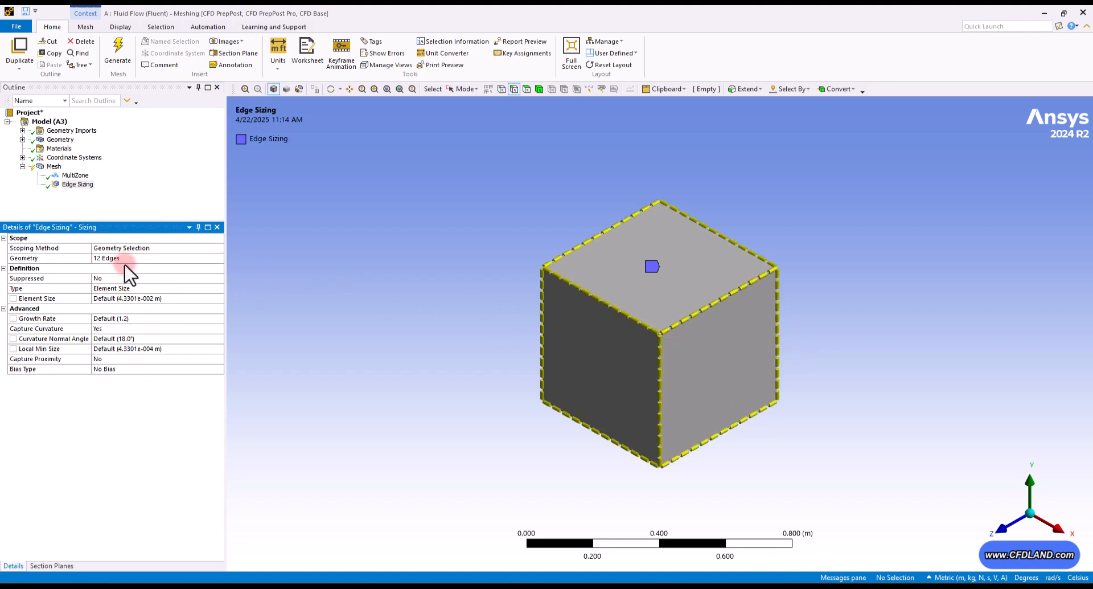
- Change the edge sizing type to Number of Divisions and set 50 divisions
left_click(127, 288)
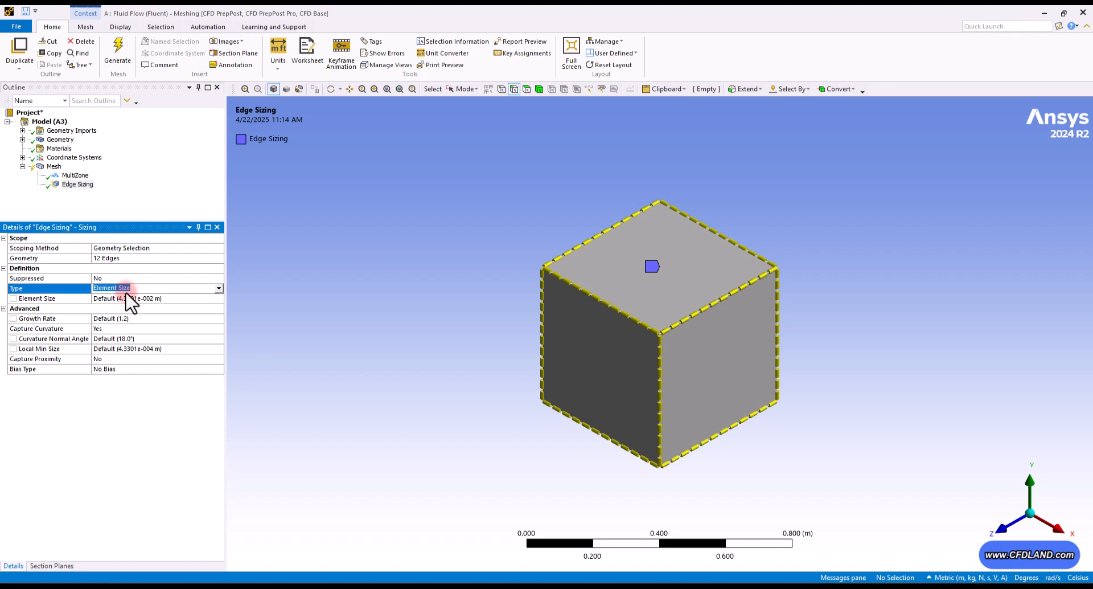
left_click(217, 290)
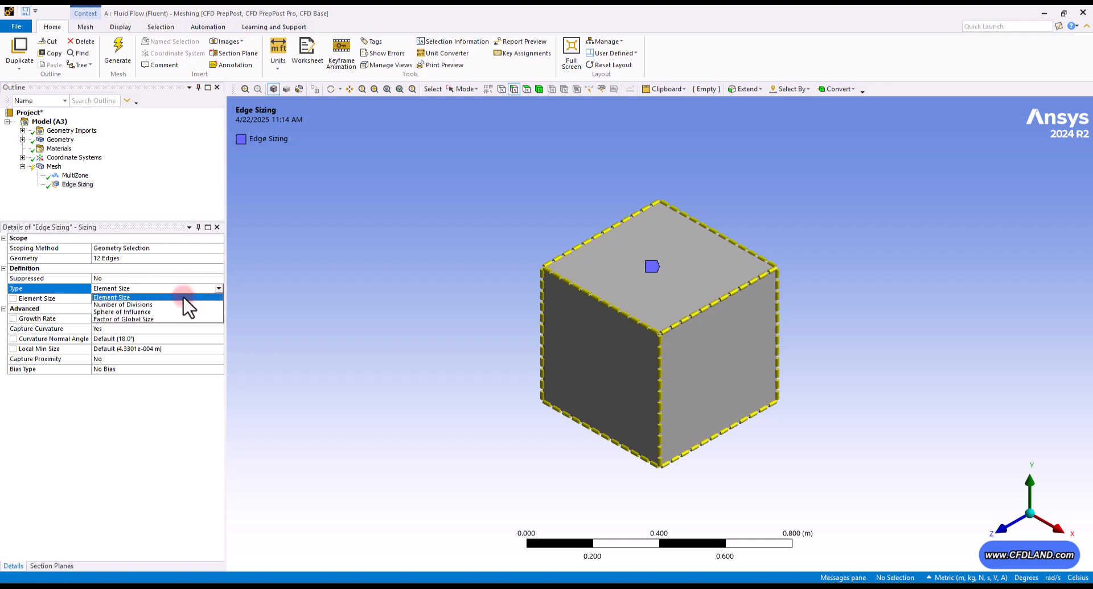
left_click(155, 304)
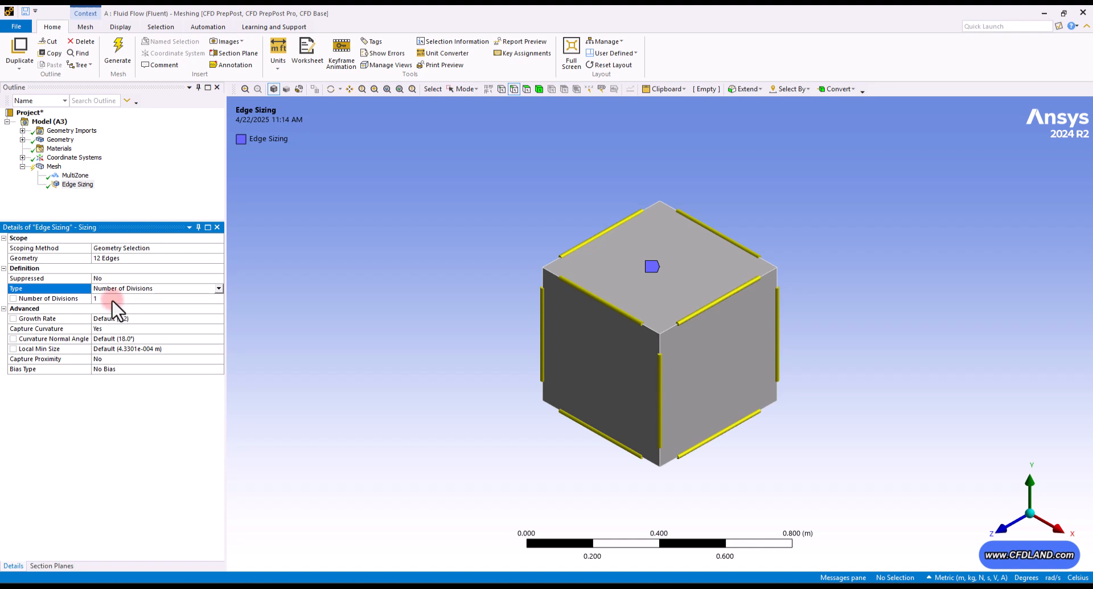
left_click(123, 298)
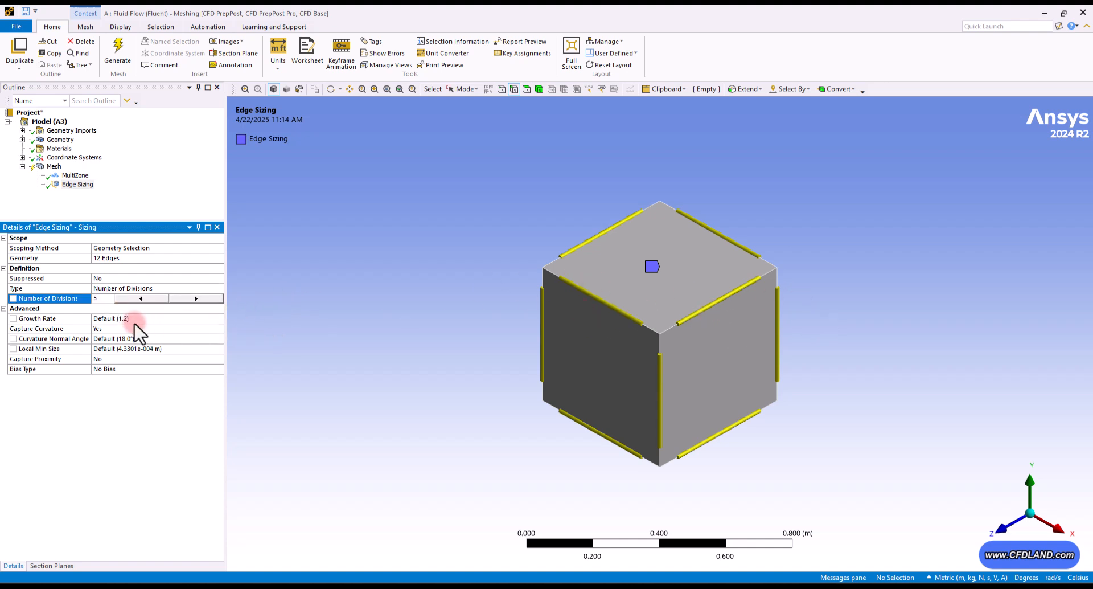
key("Return")
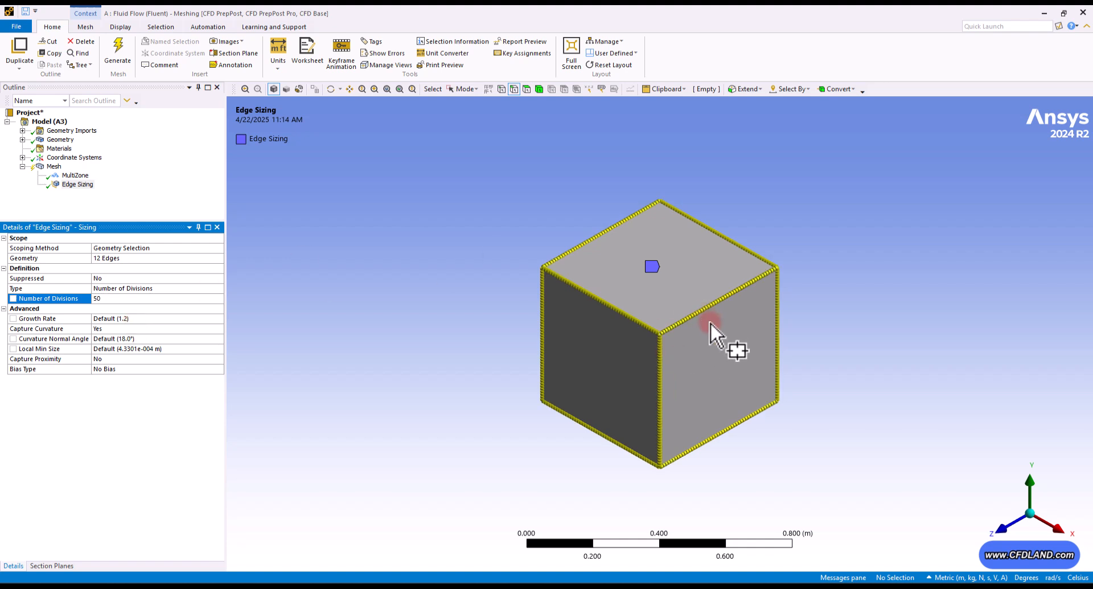
- Turn off Capture Curvature for the edge sizing and set its behavior to Hard
left_click(155, 328)
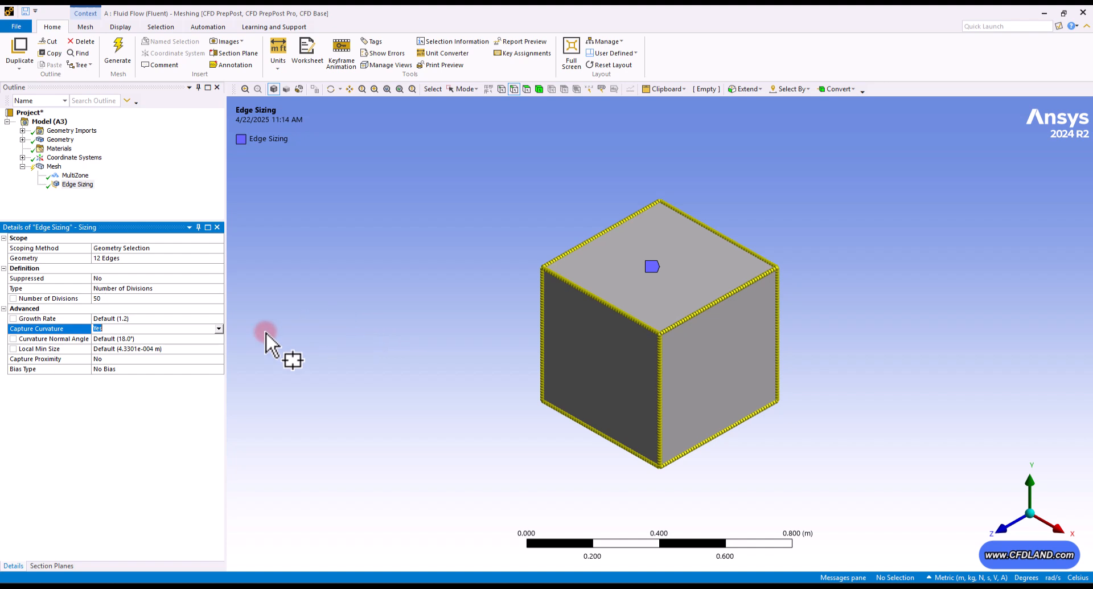
left_click(219, 329)
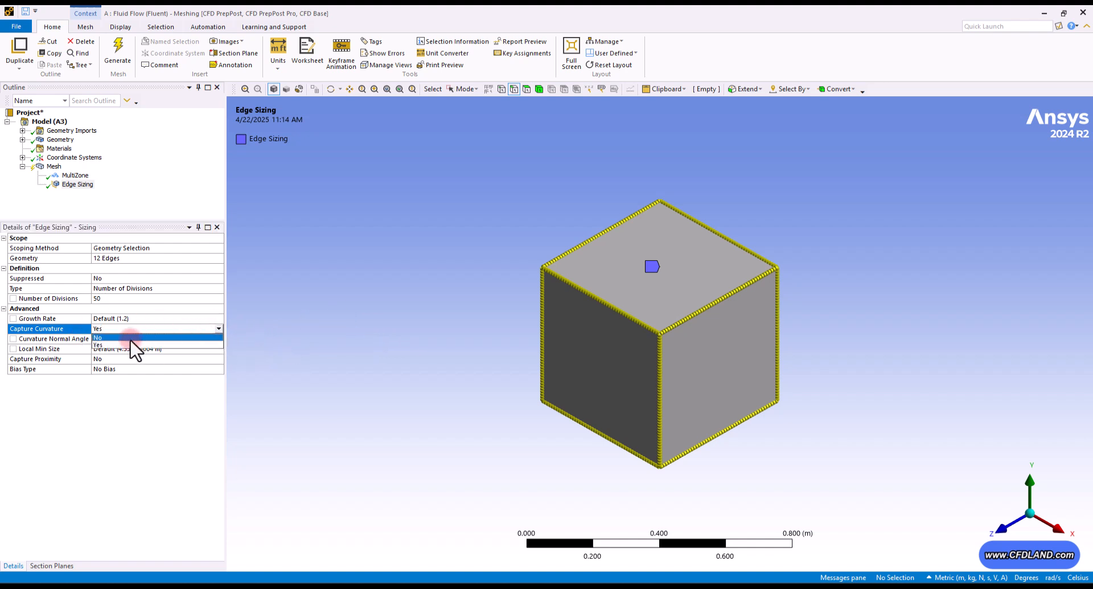
left_click(112, 338)
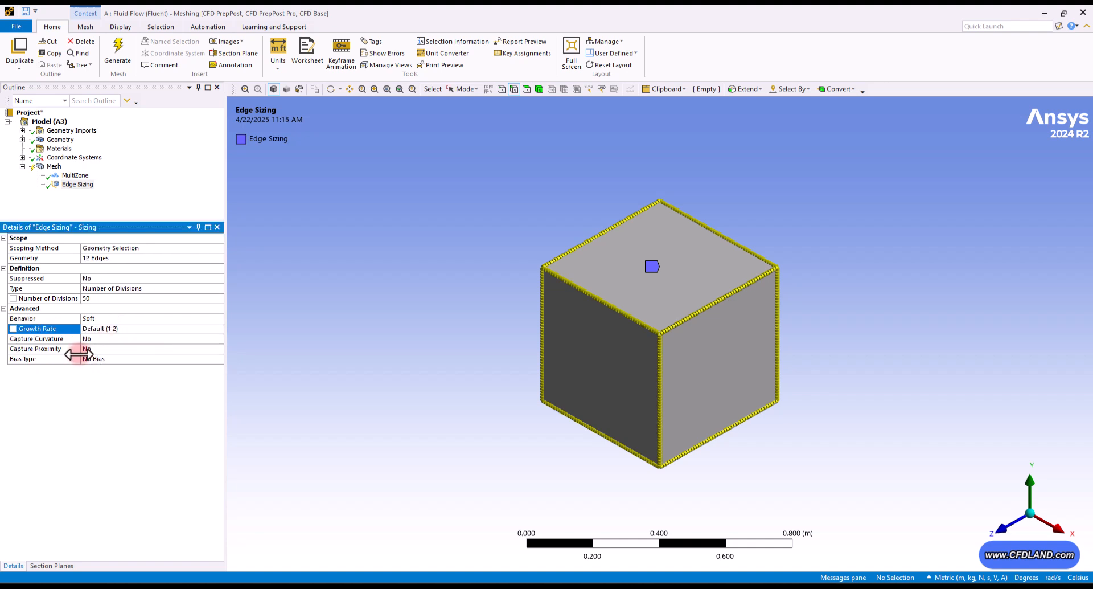
double_click(94, 319)
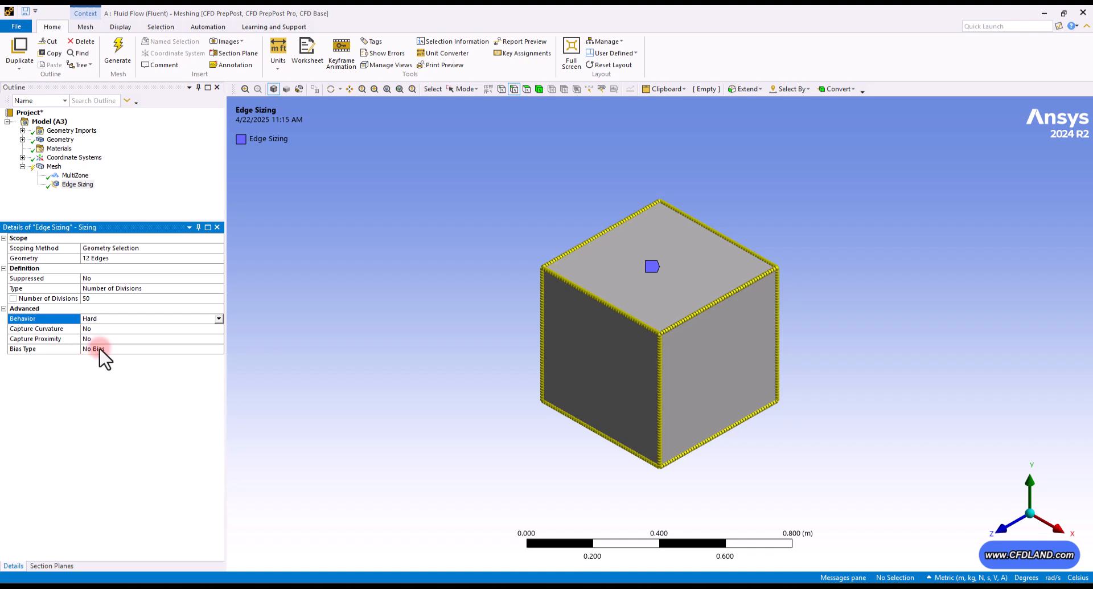
- Apply the symmetric bias type with short divisions at both edge ends and set the bias factor to 5
left_click(101, 349)
left_click(218, 348)
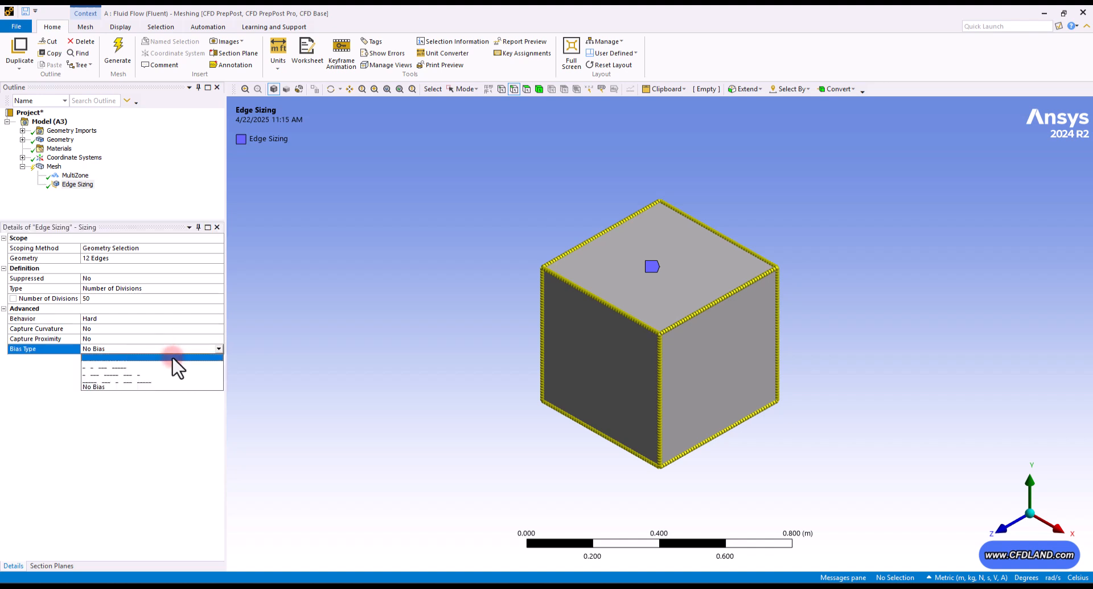
left_click(90, 379)
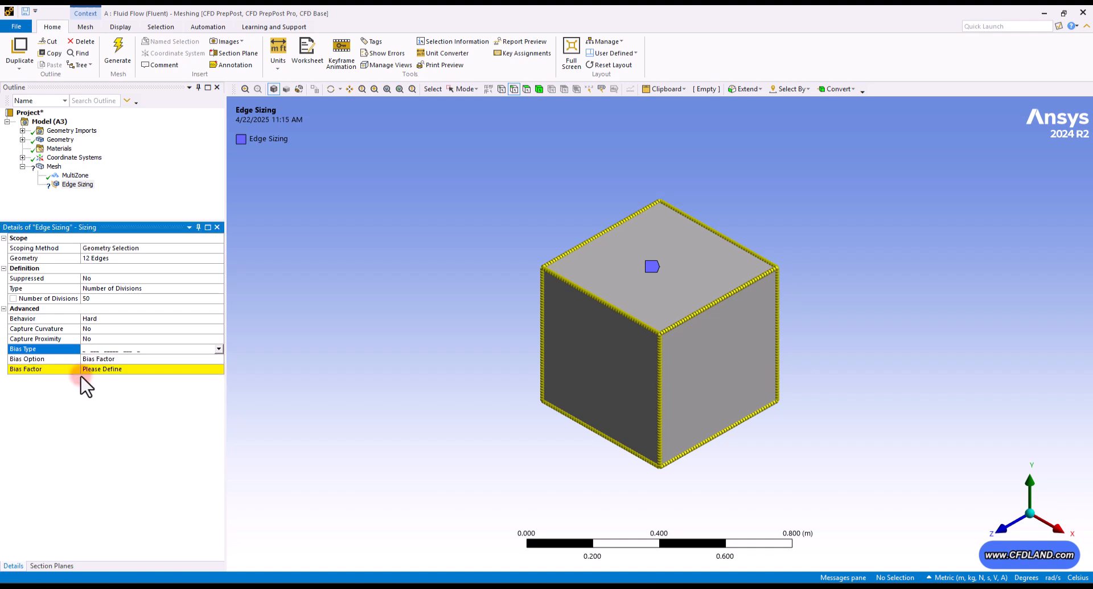
left_click(96, 369)
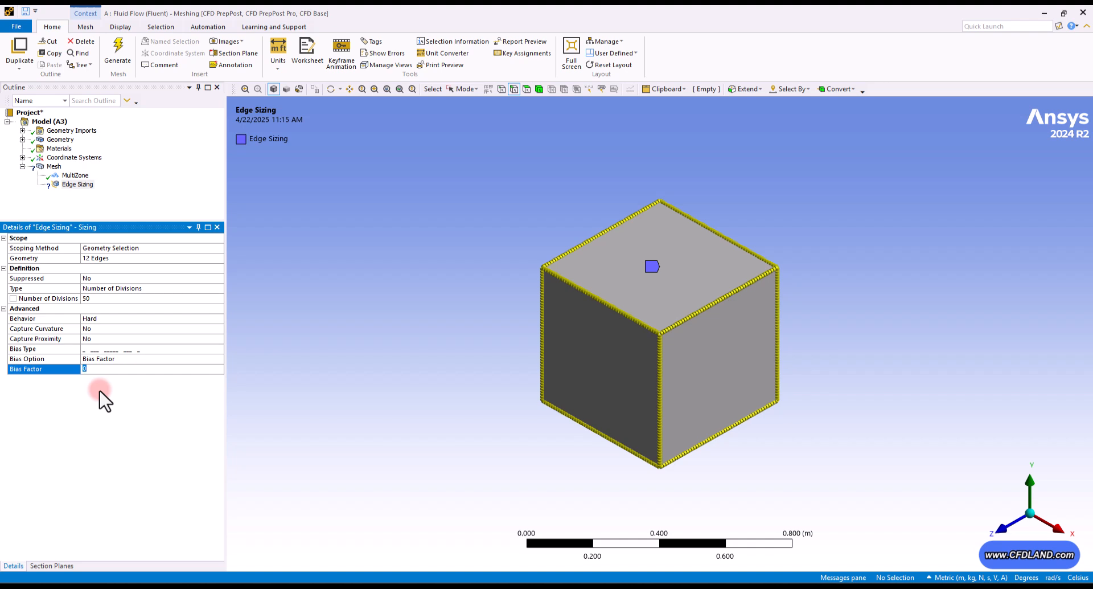
key("Return")
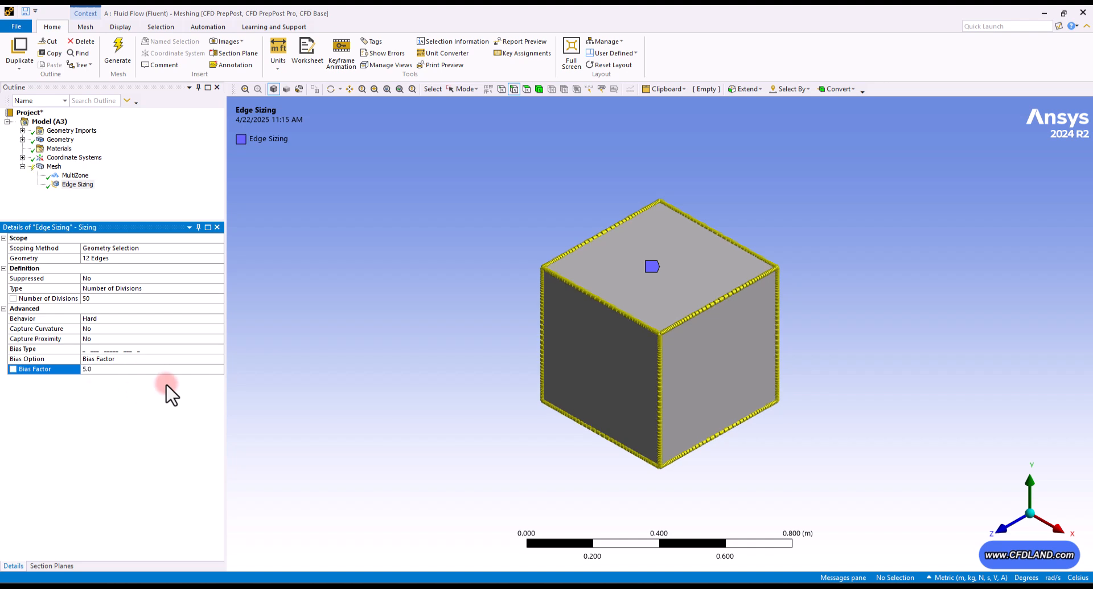
- Generate the cube's mesh with the MultiZone method and edge sizing
left_click(53, 166)
left_click(119, 57)
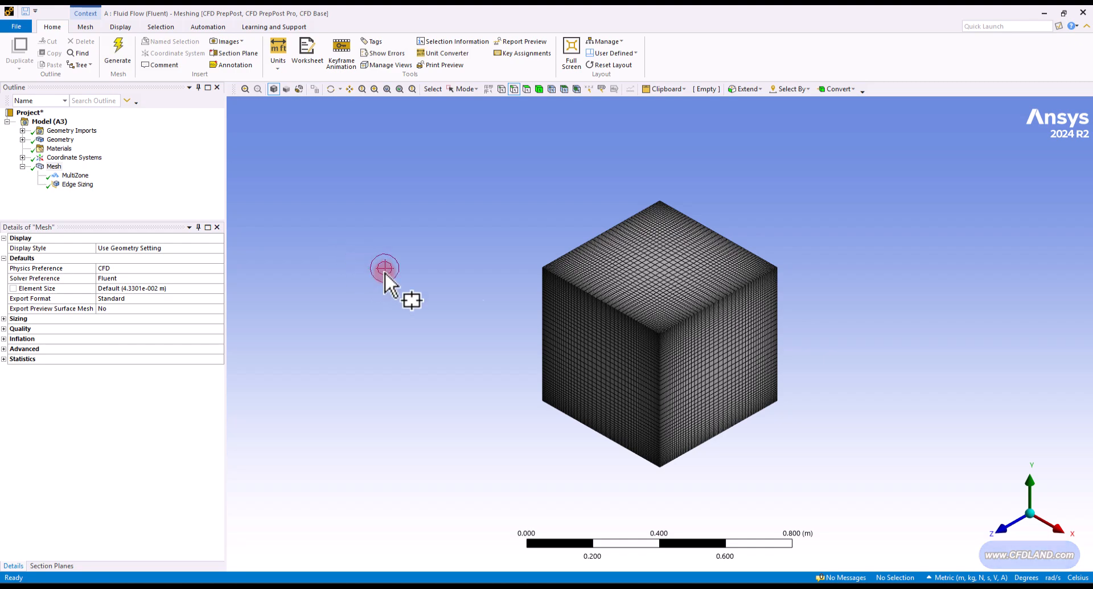
- Examine the mesh spacing near the cube's edges up close and check the node and element counts in the mesh statistics
scroll(648, 268, "up", 4)
middle_click_drag(657, 371, 656, 450, "ctrl")
scroll(655, 455, "up", 5)
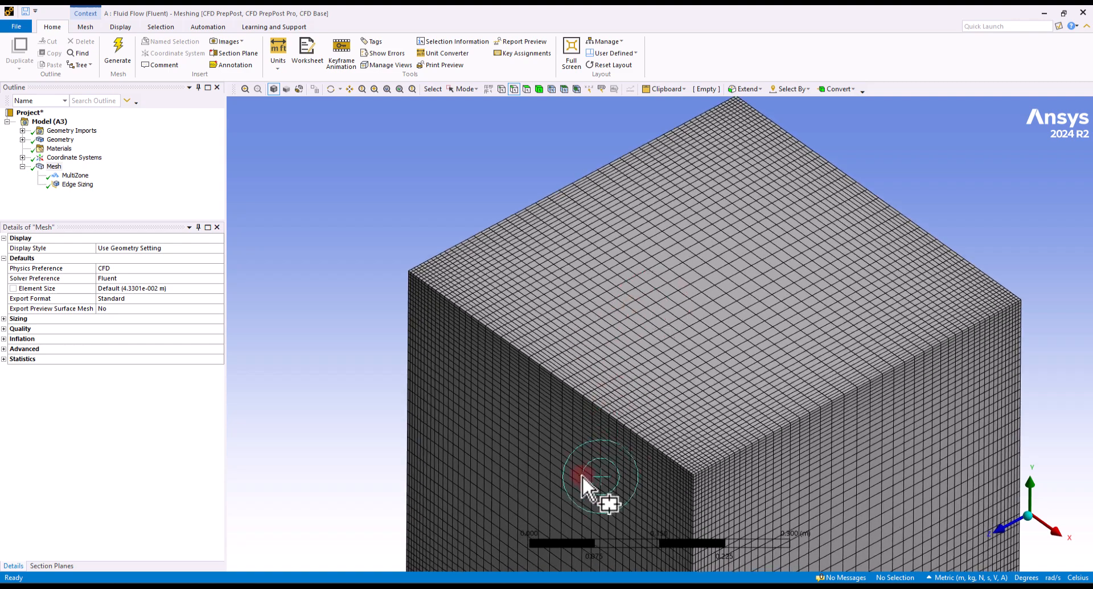
middle_click_drag(565, 394, 525, 412, "ctrl")
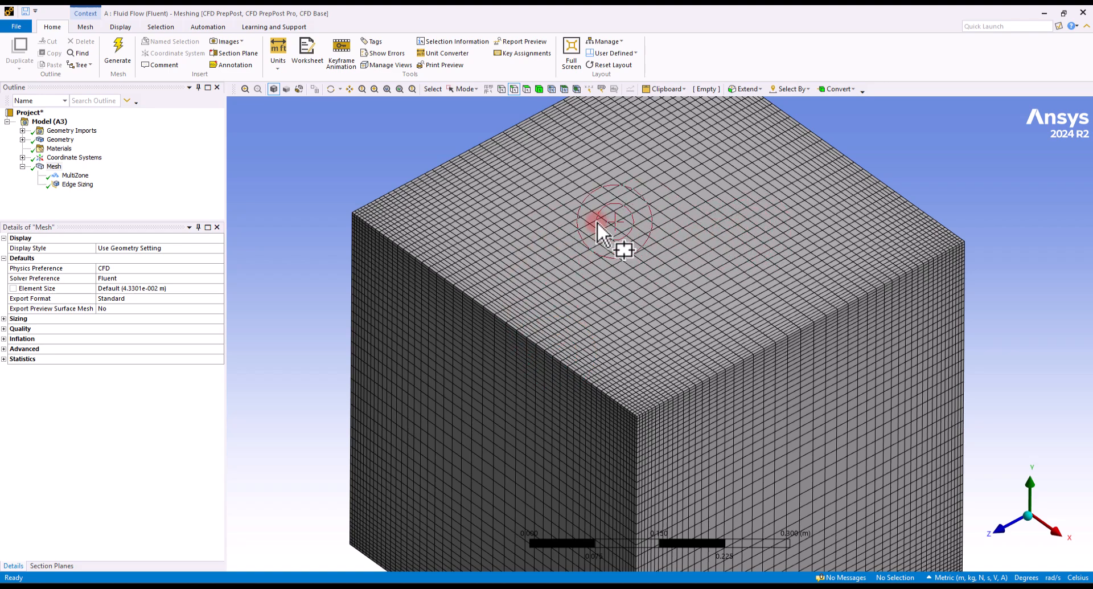
scroll(607, 330, "down", 3)
scroll(607, 328, "down", 2)
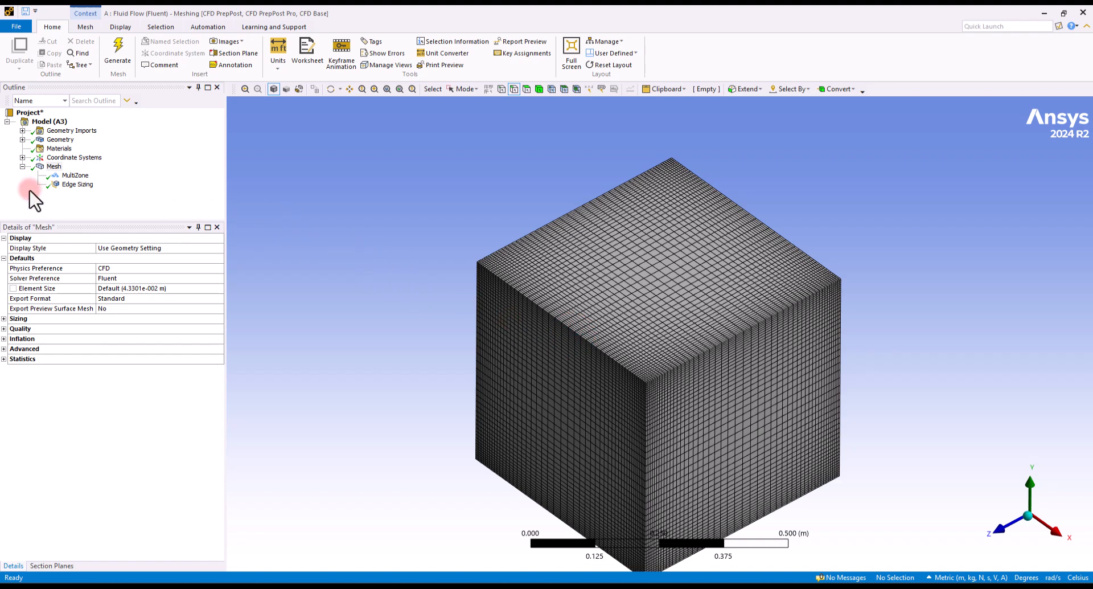
left_click(4, 358)
left_click(109, 379)
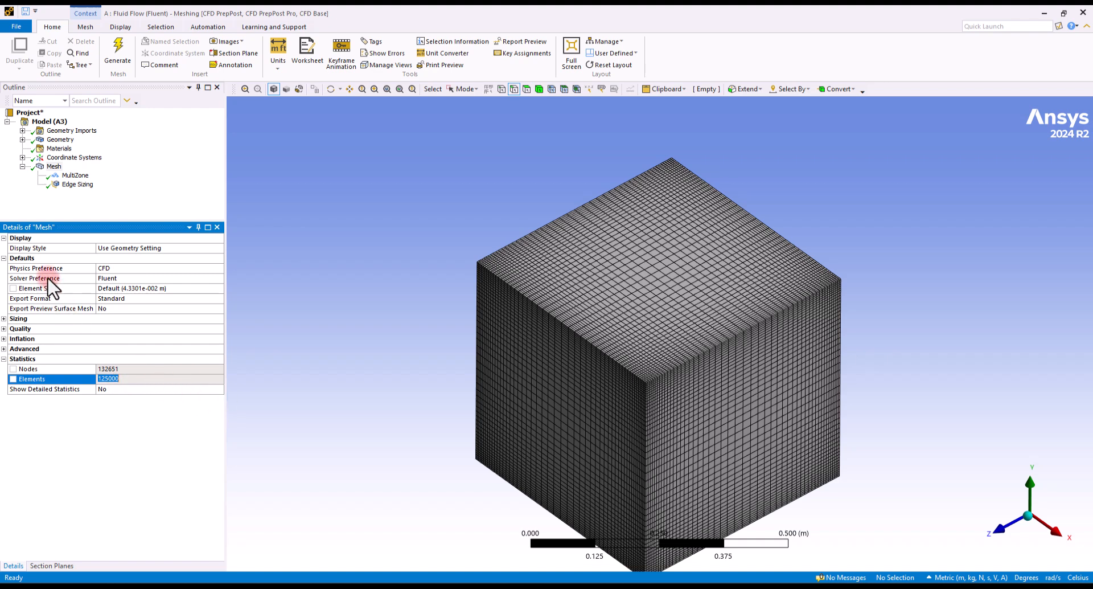
left_click(4, 359)
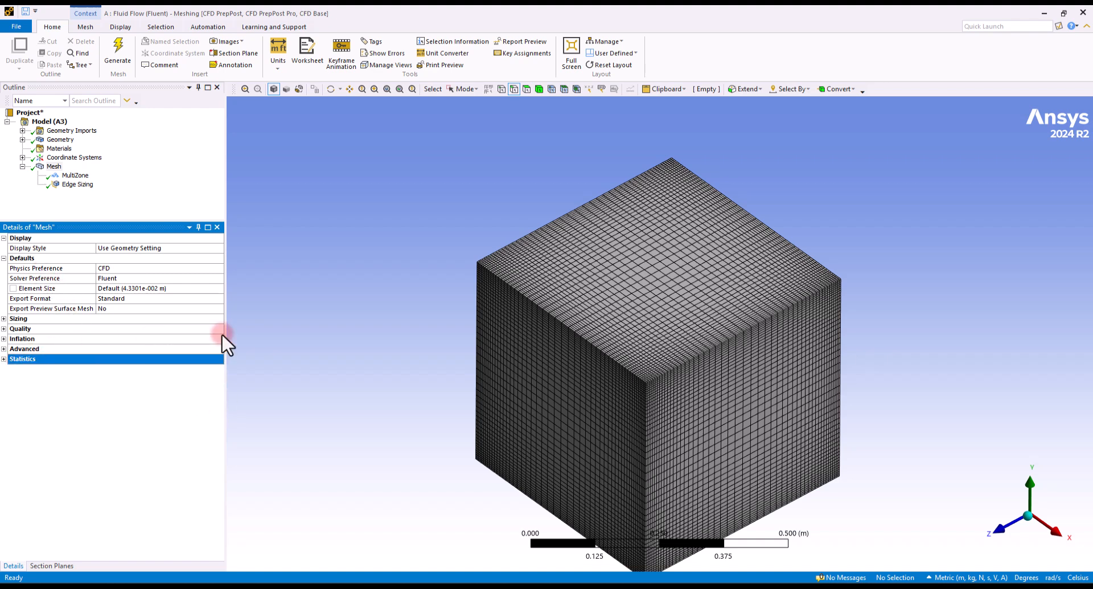
- Create a named selection "w-high-y" from the cube's top face using single face selection, and expand the Named Selections group
scroll(593, 234, "down", 3)
middle_click_drag(638, 334, 623, 301, "ctrl")
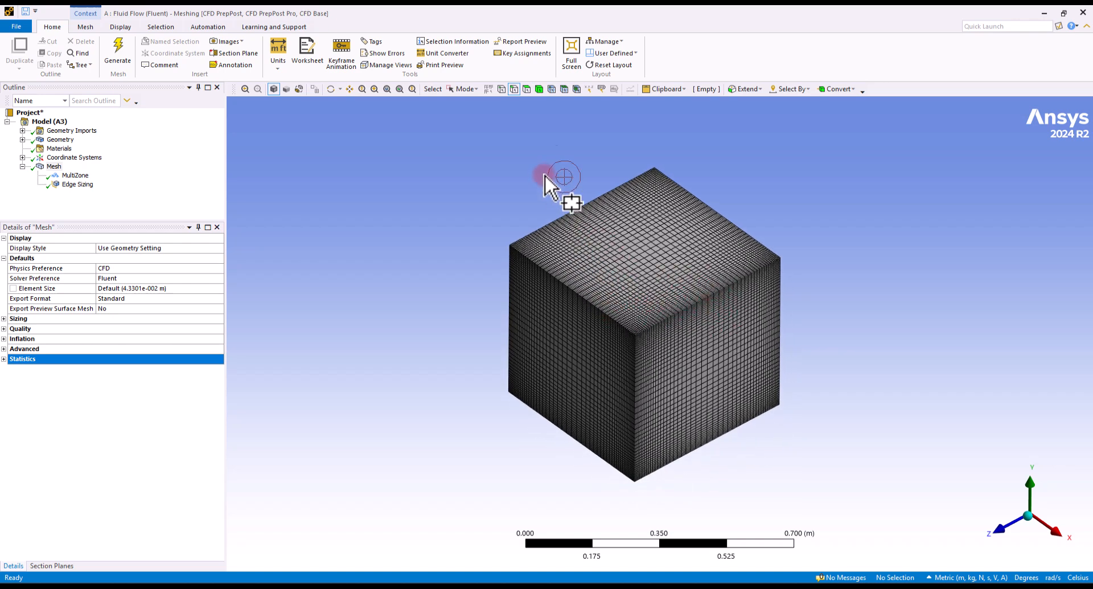
left_click(462, 89)
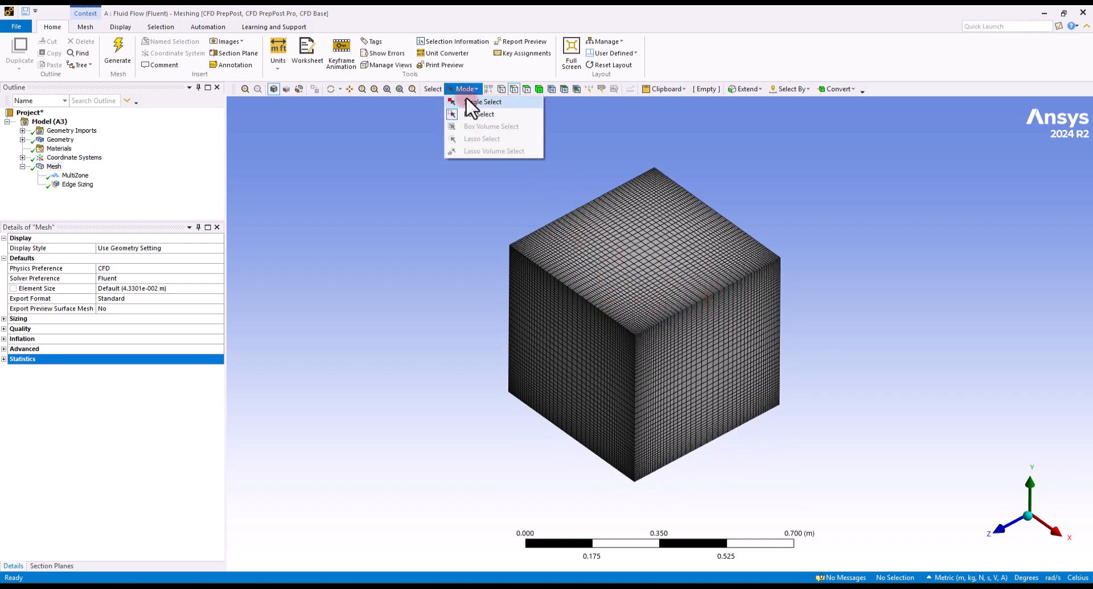
left_click(504, 102)
left_click(527, 90)
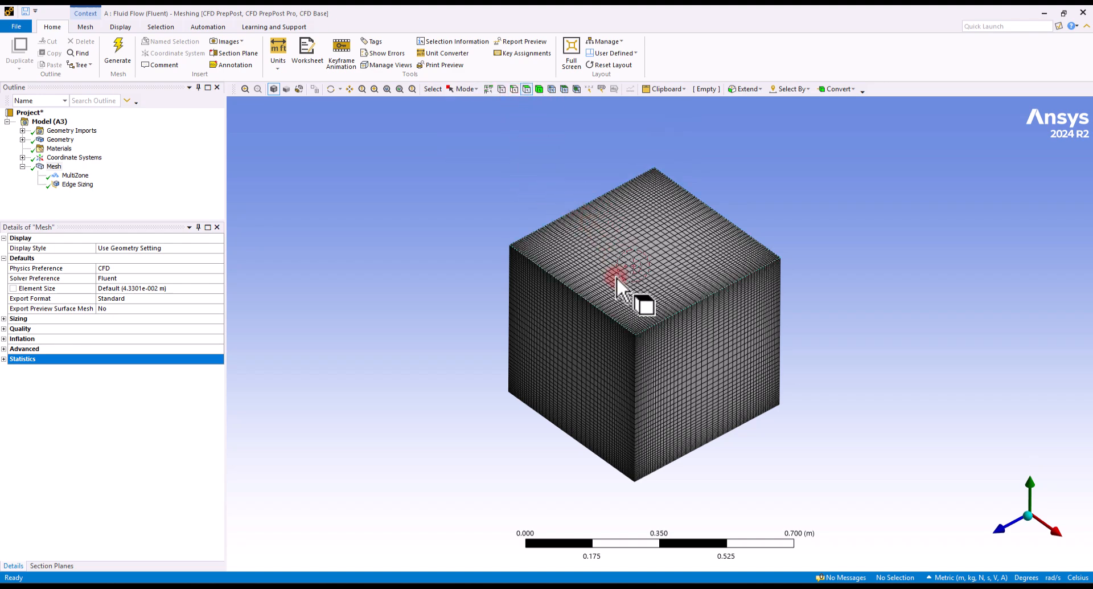
left_click(616, 255)
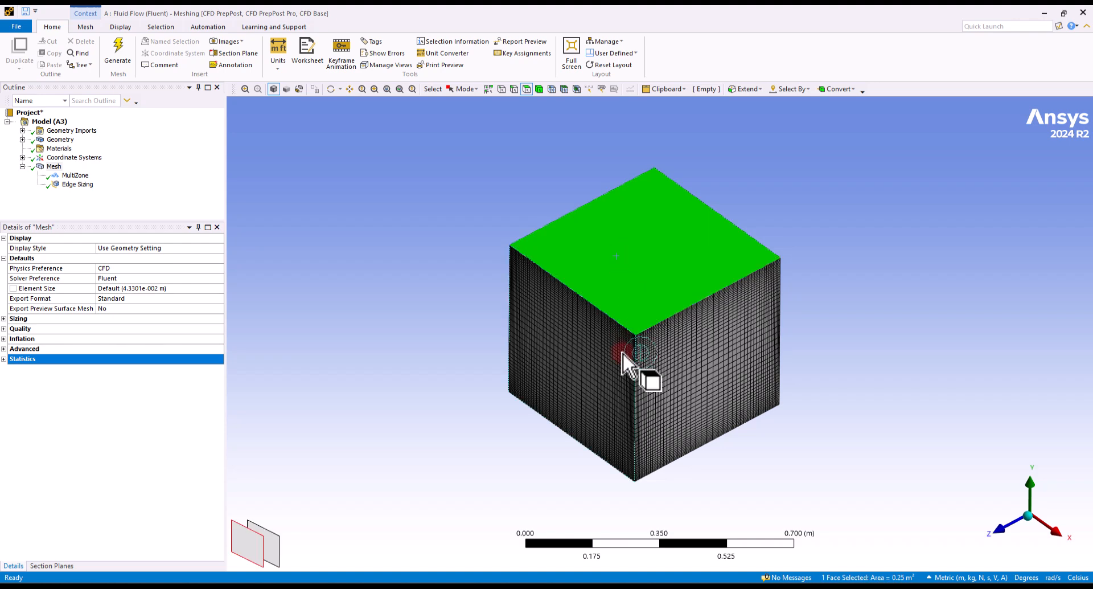
right_click(376, 171)
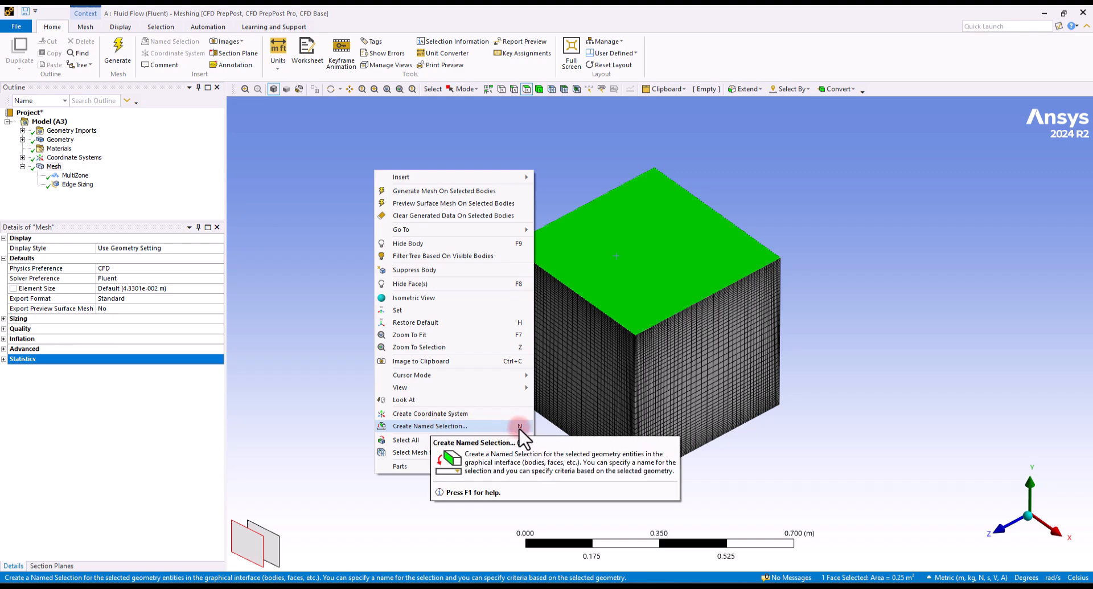
left_click(482, 426)
left_click_drag(524, 209, 327, 213)
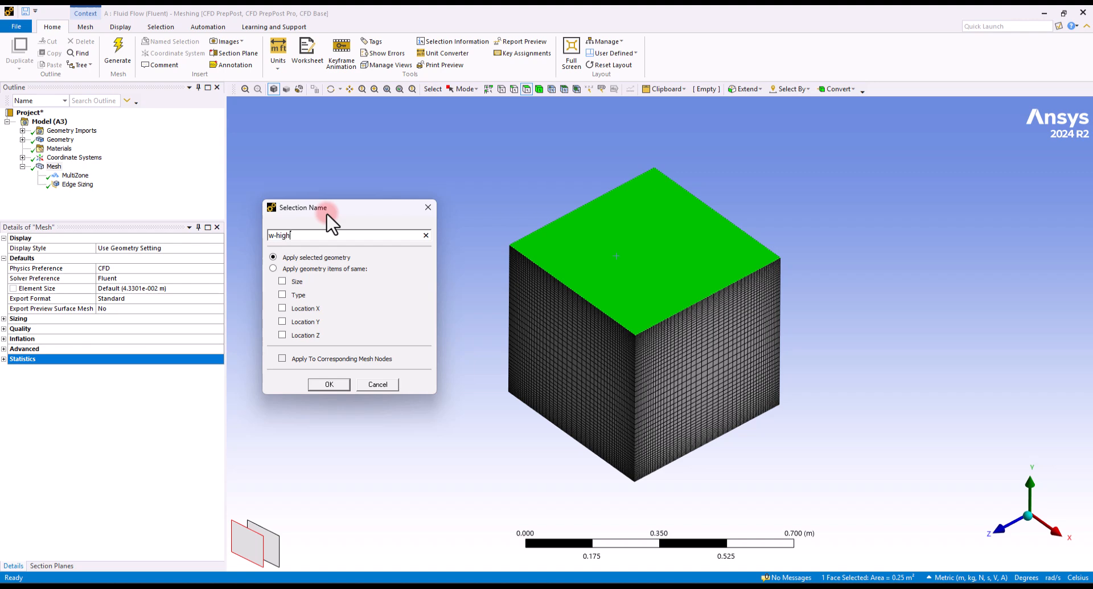
left_click(329, 384)
left_click(67, 193)
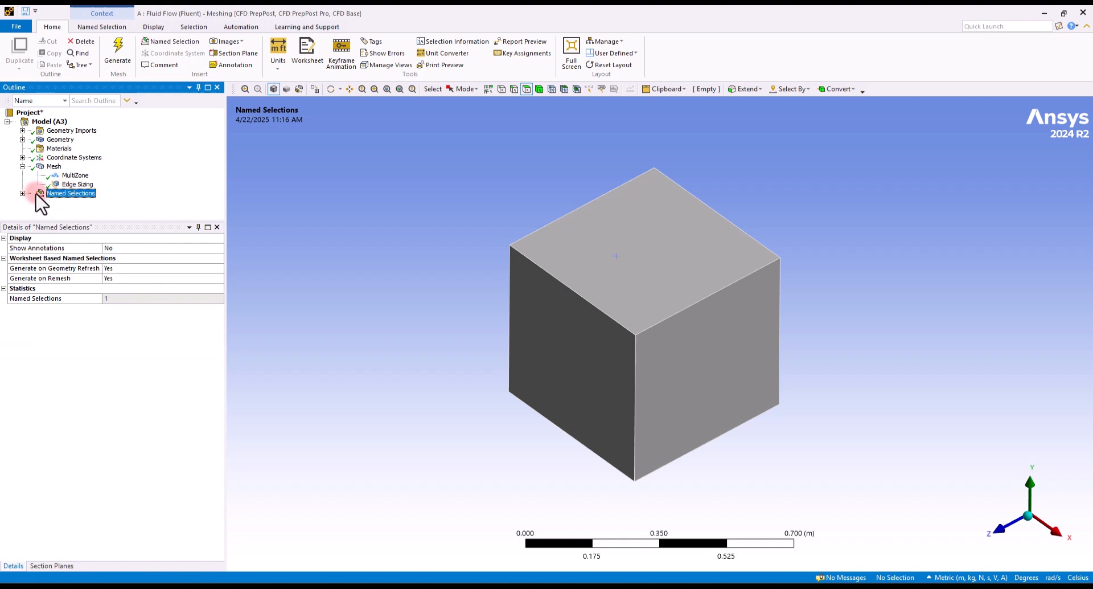
left_click(22, 193)
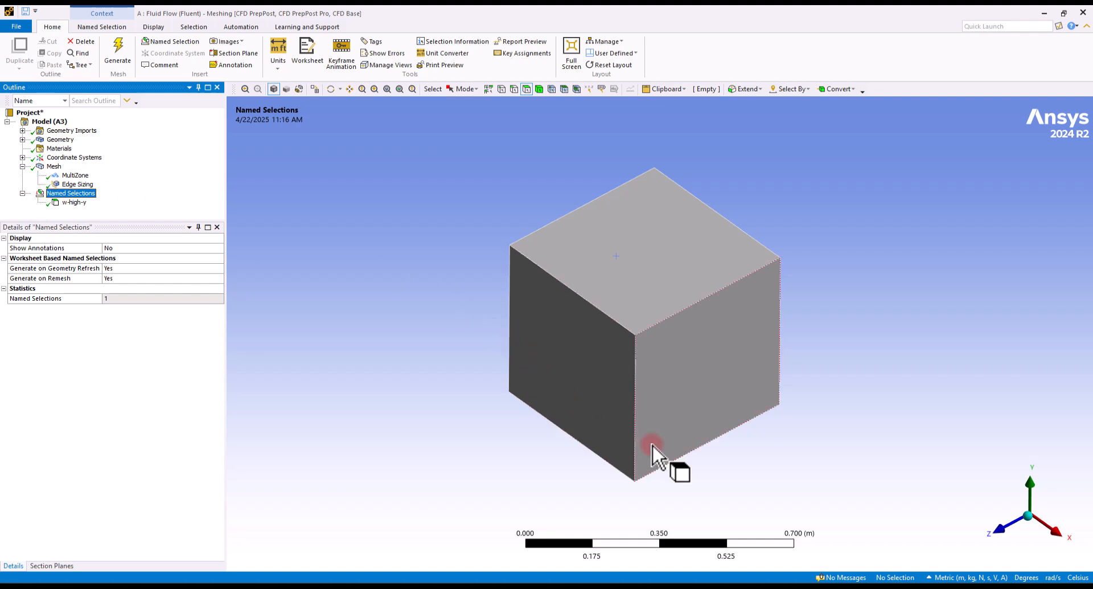
- Create a named selection "w-low-y" from the cube's bottom face
middle_click_drag(666, 451, 617, 504)
left_click(617, 504)
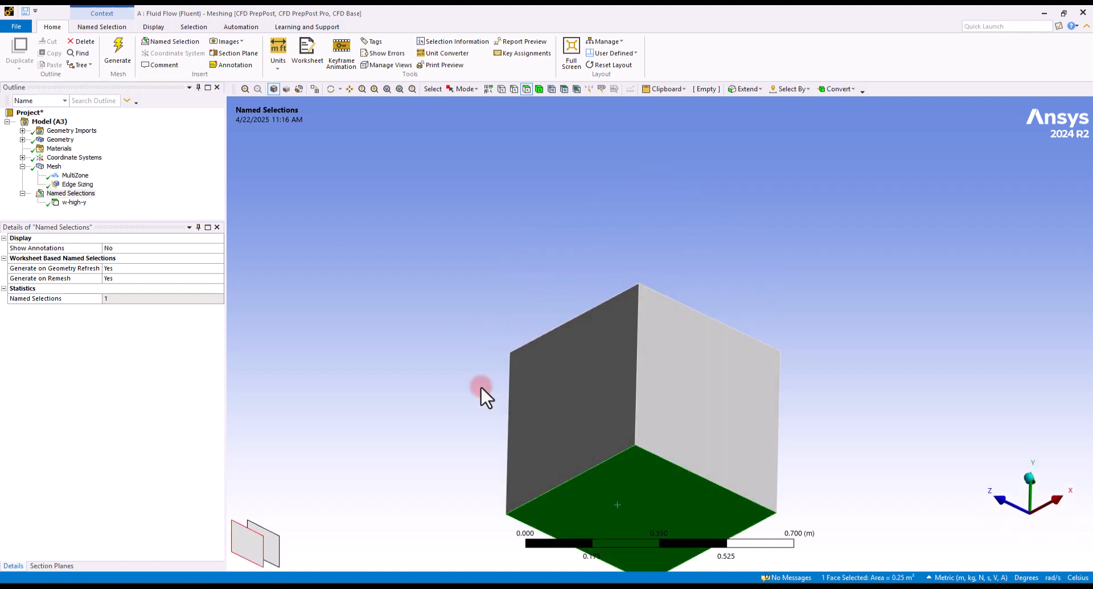
type("nw")
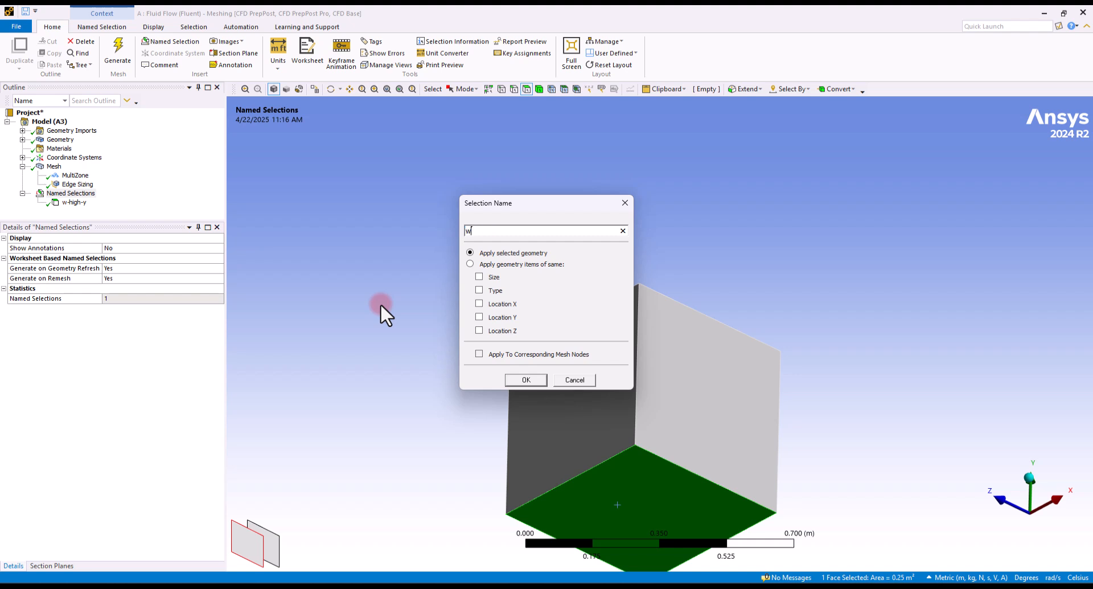
type("-low-y")
left_click(538, 380)
- Create a named selection "w-high-x" from the cube's face on the positive X side
middle_click_drag(627, 315, 640, 376)
left_click(640, 376)
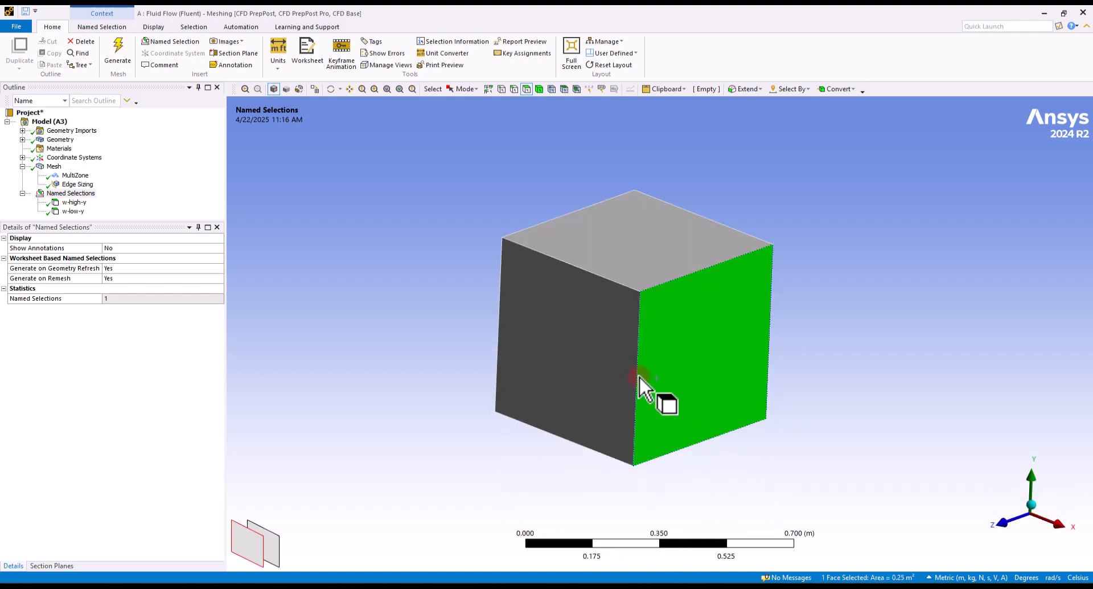
key("n")
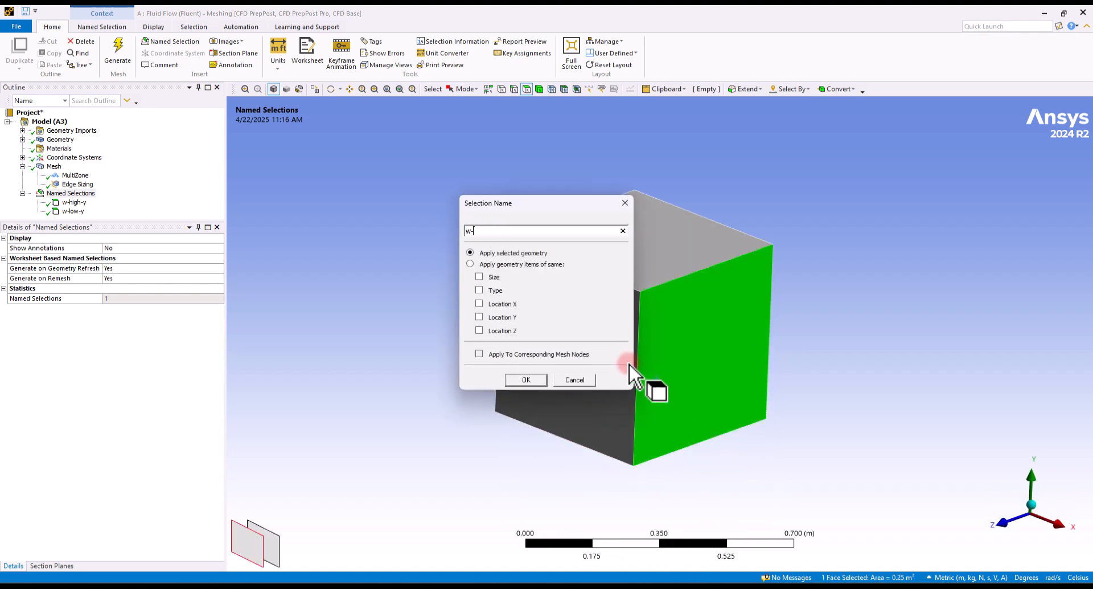
type("w-high-x")
left_click(514, 378)
- Create a named selection "w-low-x" from the cube's face on the negative X side
middle_click_drag(514, 378, 426, 301)
left_click(430, 337)
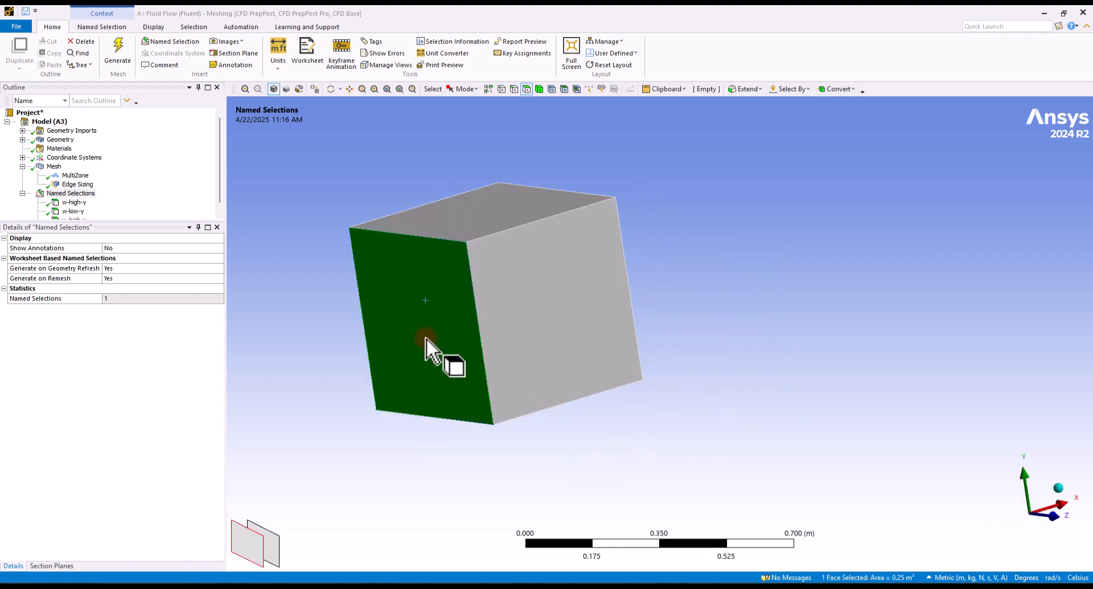
type("nw-")
type("low-x")
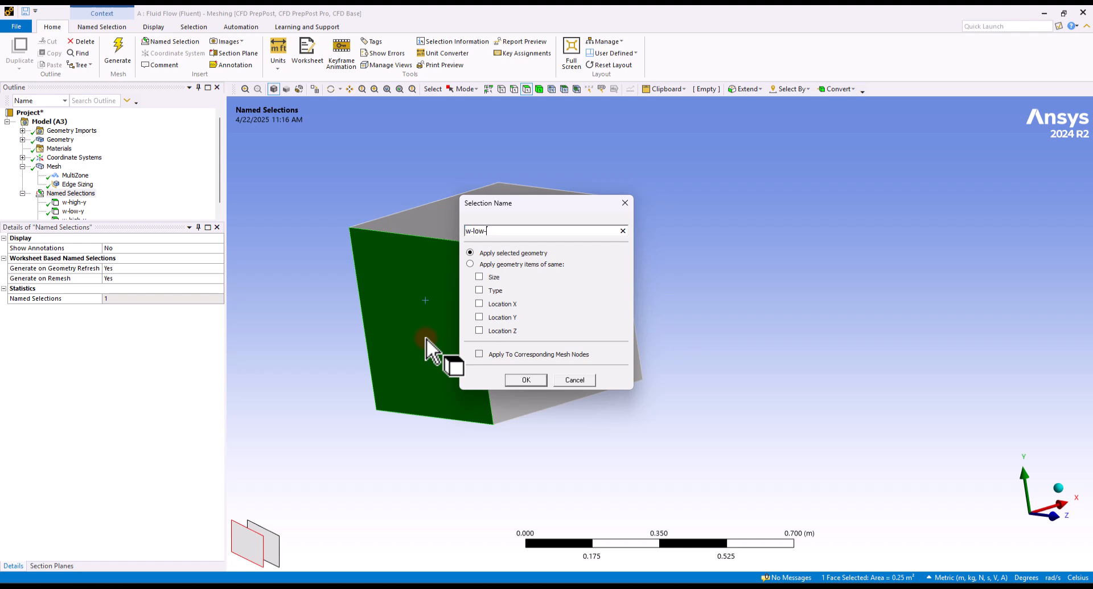
left_click(525, 379)
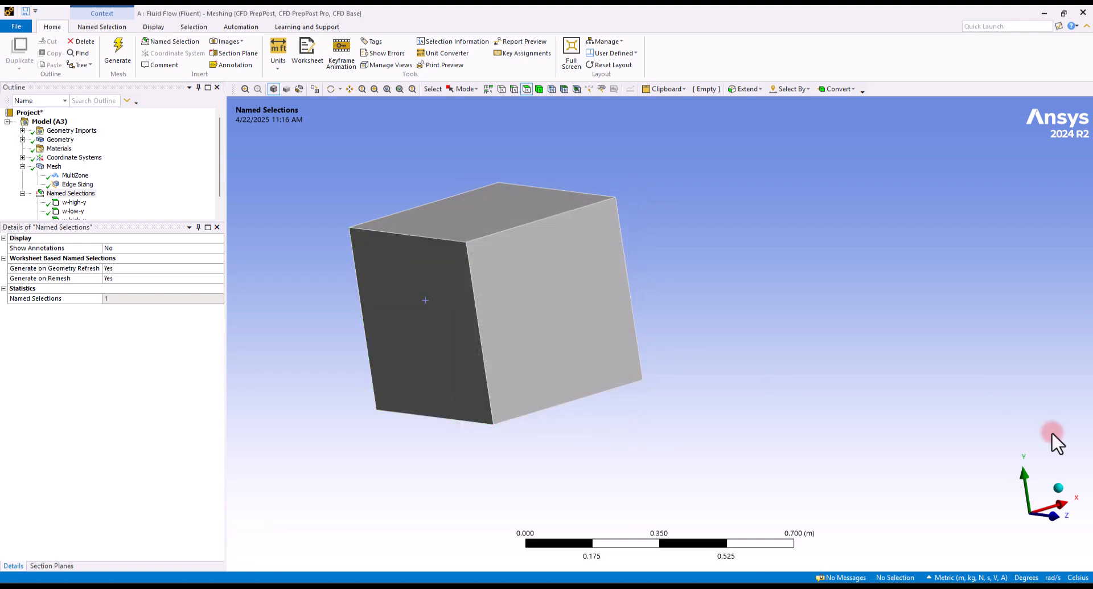
- Create a named selection "w-high-z" from the cube's face on the positive Z side
left_click(1056, 484)
left_click(516, 393)
type("n")
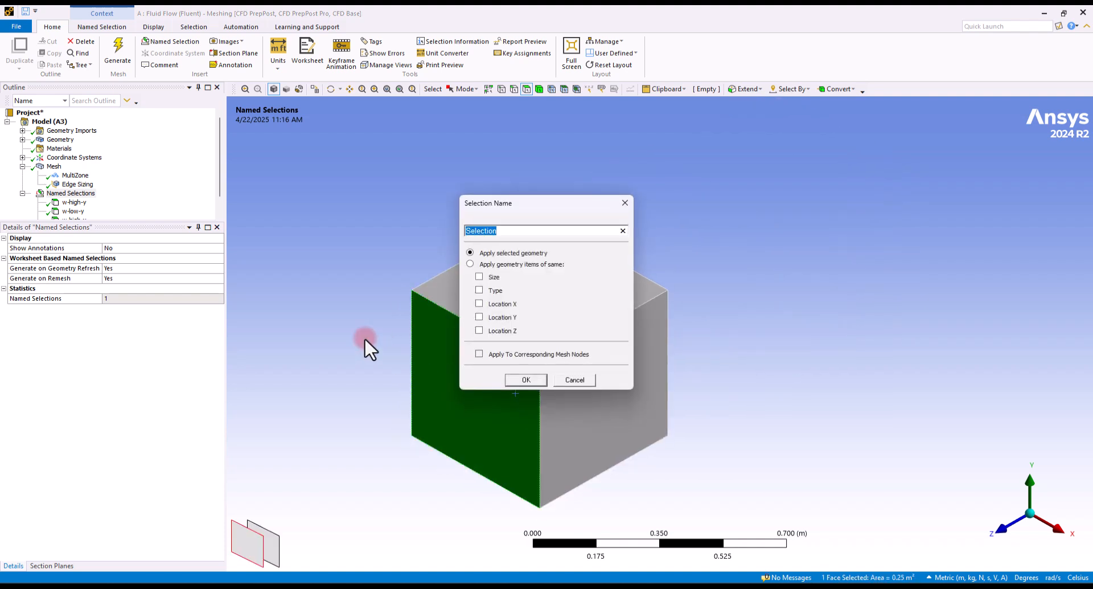
type("w-high-z")
left_click(519, 378)
- Create a named selection "w-low-z" from the cube's face on the negative Z side and return to the isometric view
middle_click_drag(871, 363, 654, 352)
left_click(654, 352)
key("n")
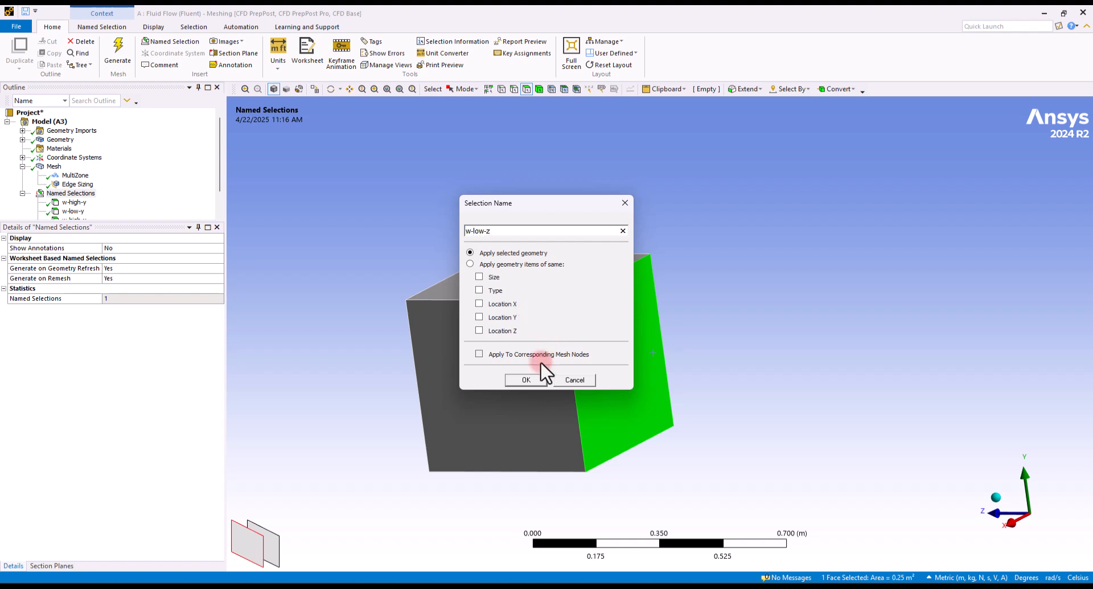
left_click(525, 379)
left_click(996, 497)
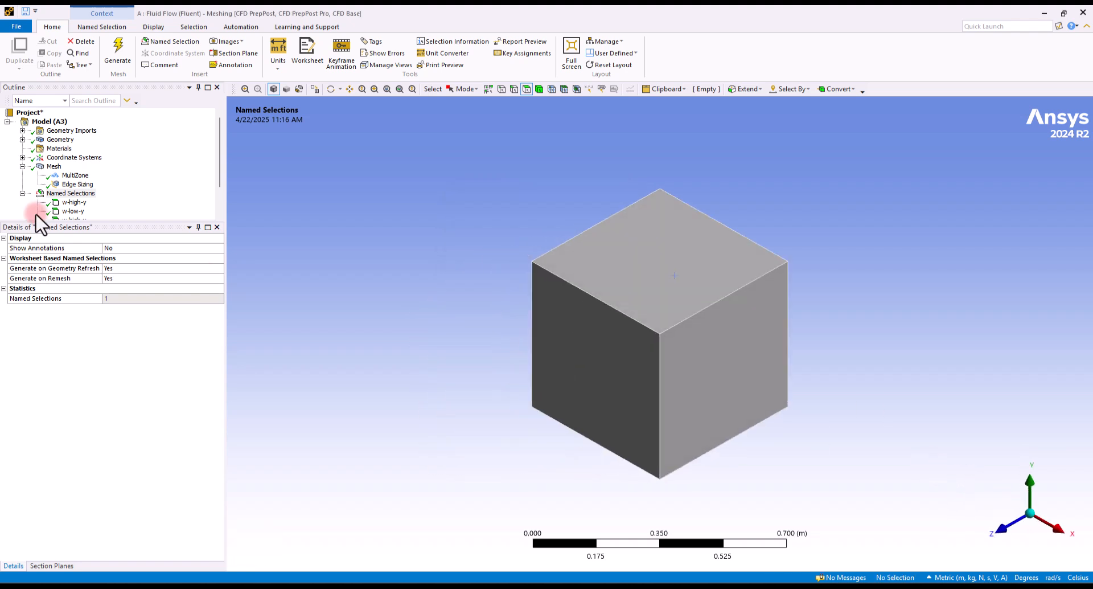
- Check each of the named selections in turn against its cube face, and display the mesh again
left_click_drag(217, 138, 204, 222)
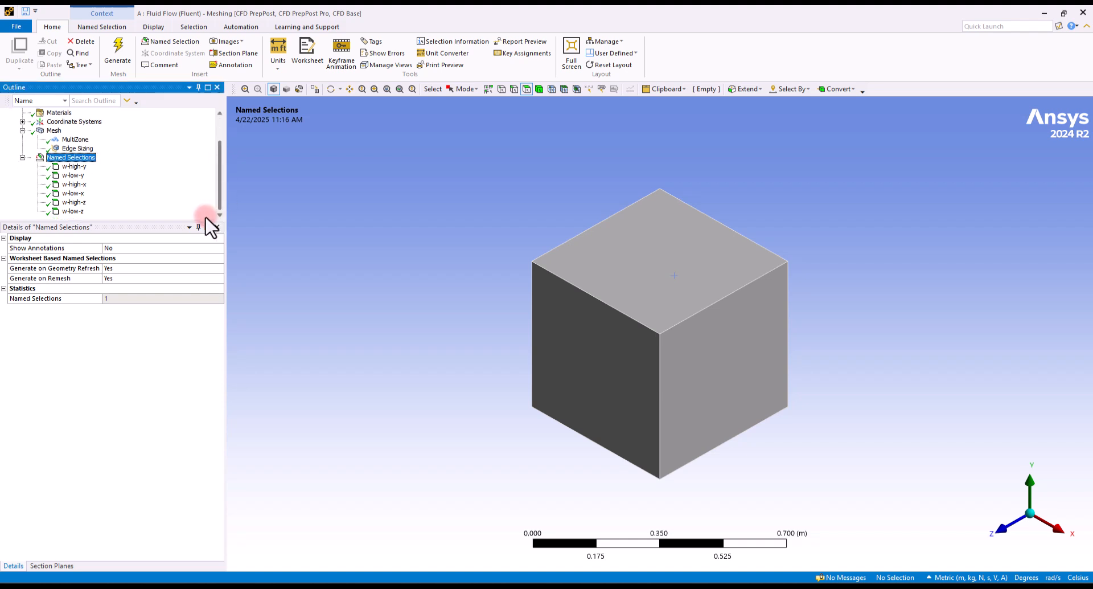
left_click(74, 166)
left_click(73, 175)
left_click(69, 184)
left_click(71, 193)
left_click(74, 202)
left_click(72, 211)
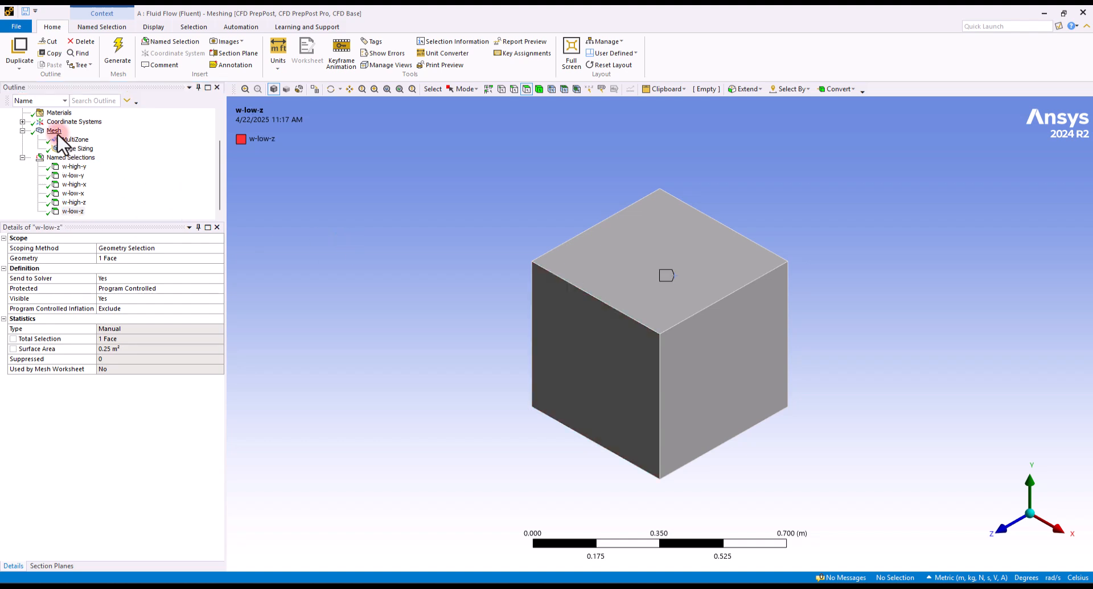
left_click(54, 130)
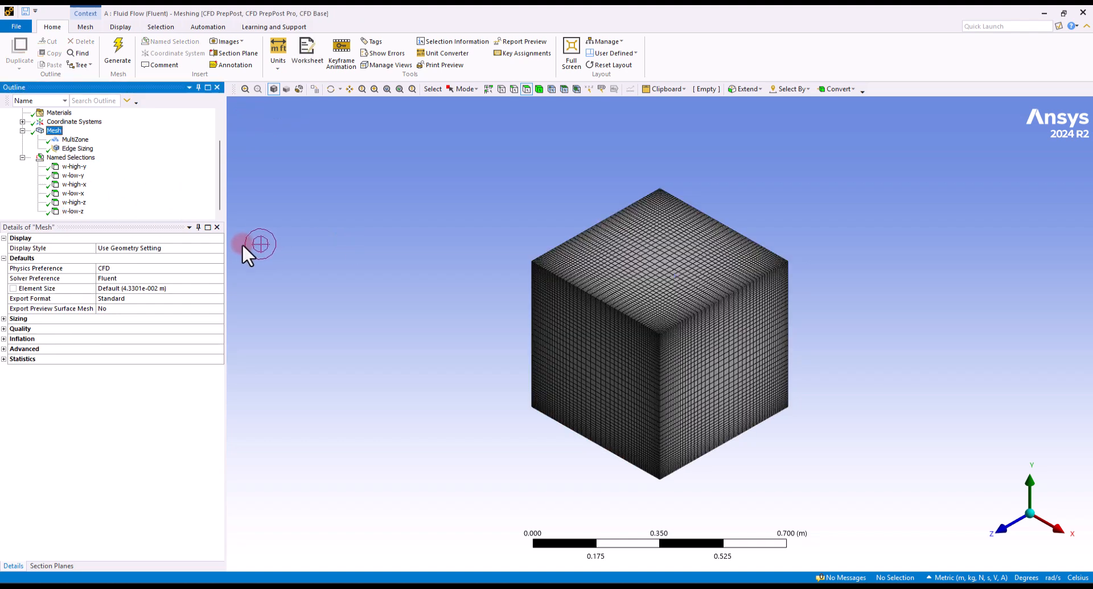
- Close the meshing application and update the Mesh cell of the Fluid Flow (Fluent) system in Workbench
left_click(1083, 12)
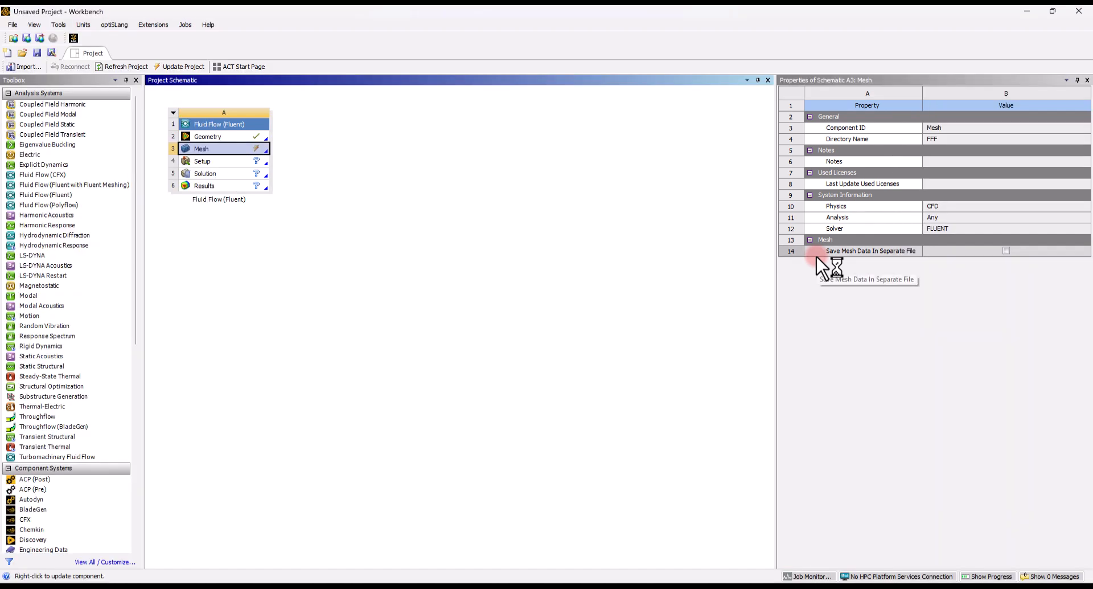
left_click(221, 152)
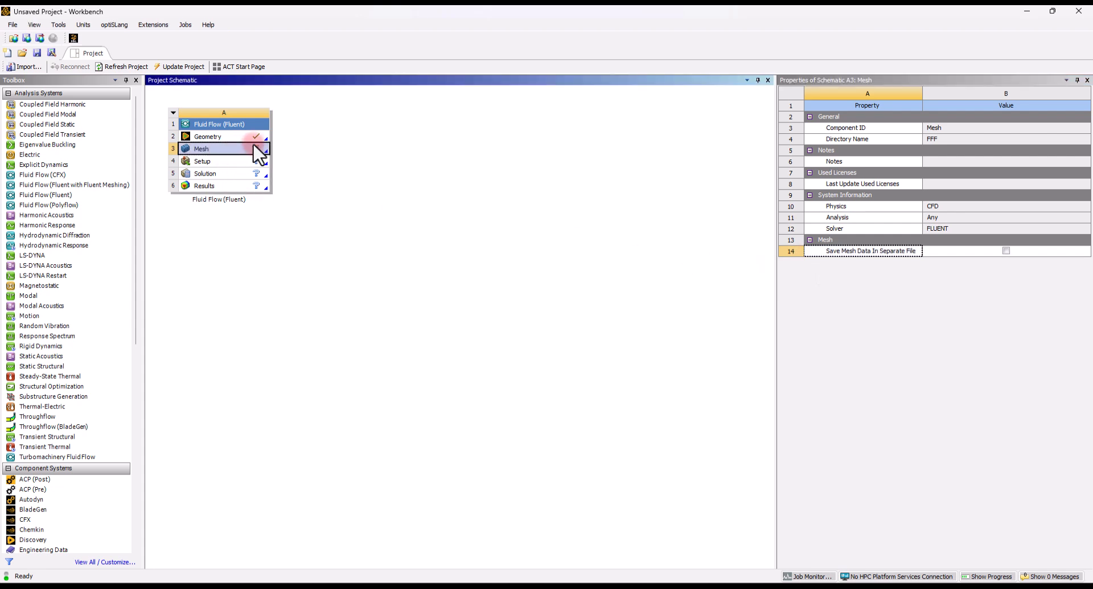
right_click(255, 151)
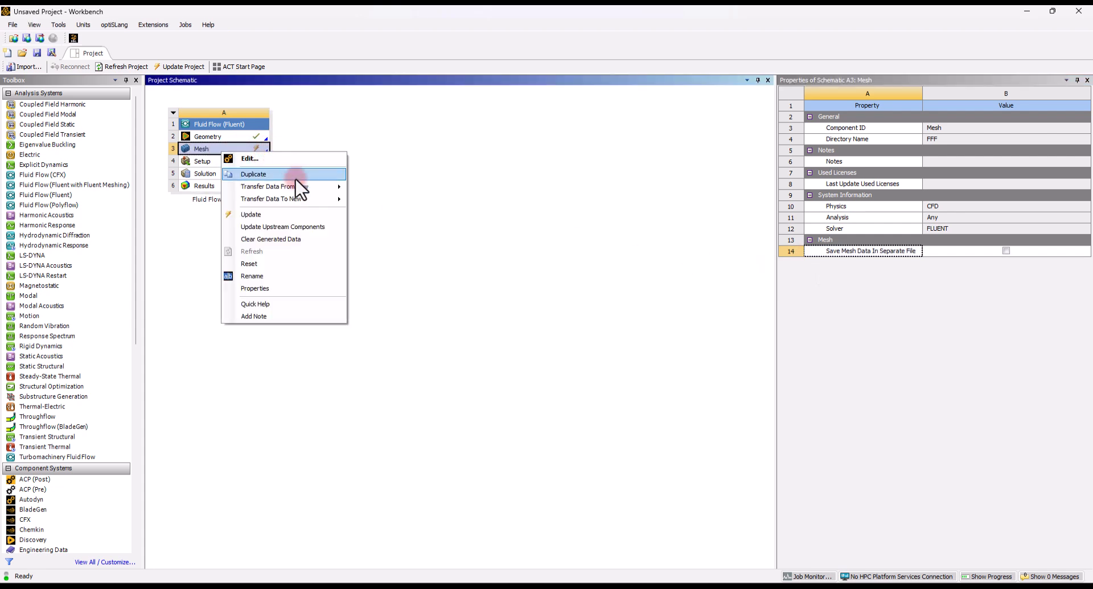
left_click(265, 215)
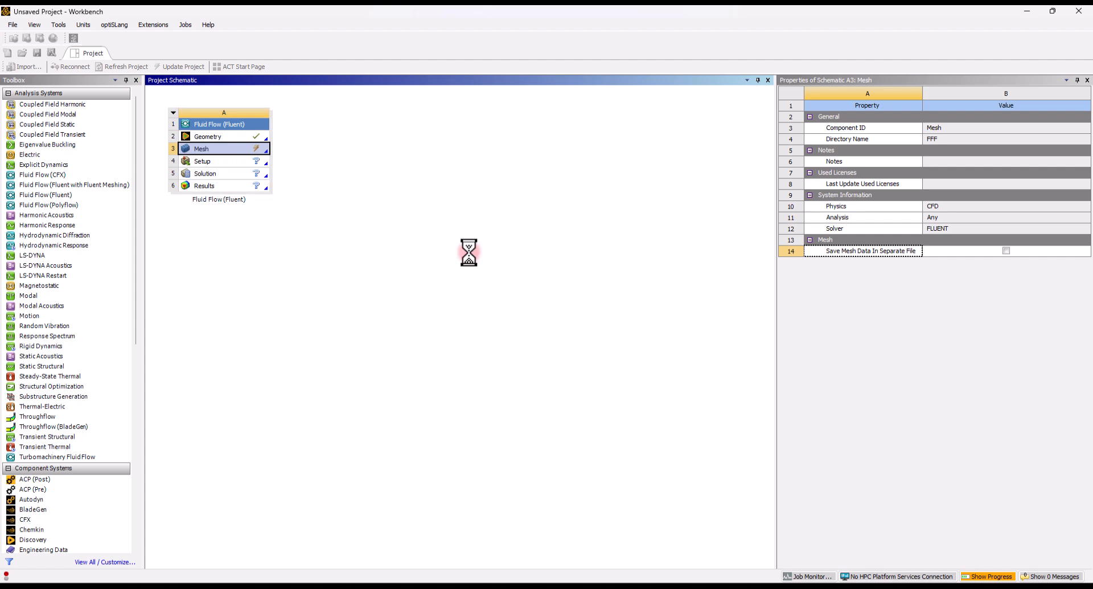
- Launch Fluent from the system's Setup cell with double precision and 8 solver processes
double_click(233, 162)
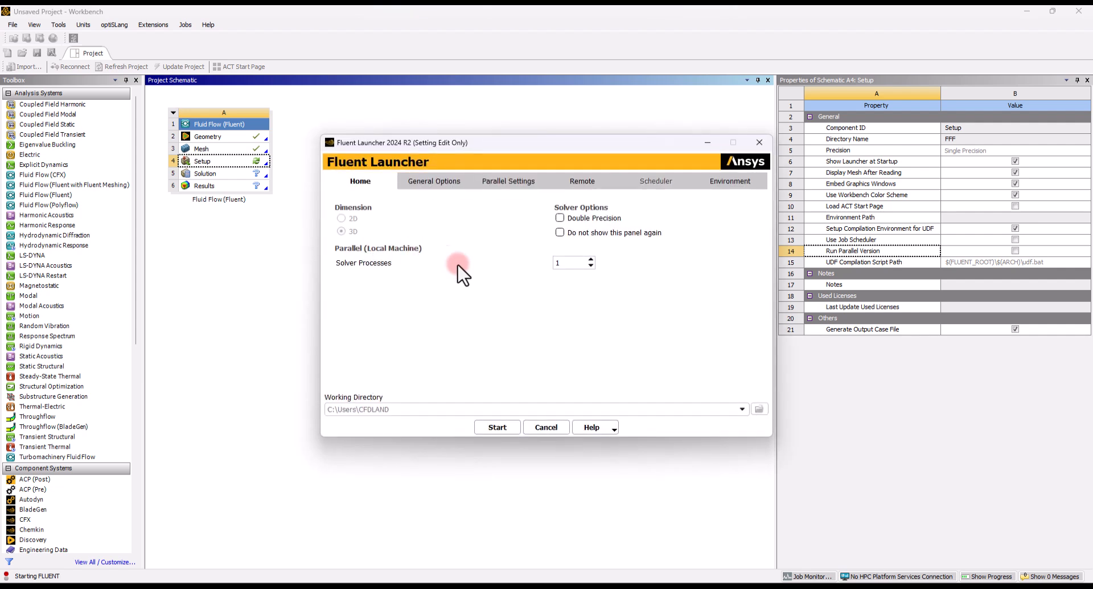
left_click(560, 218)
double_click(562, 262)
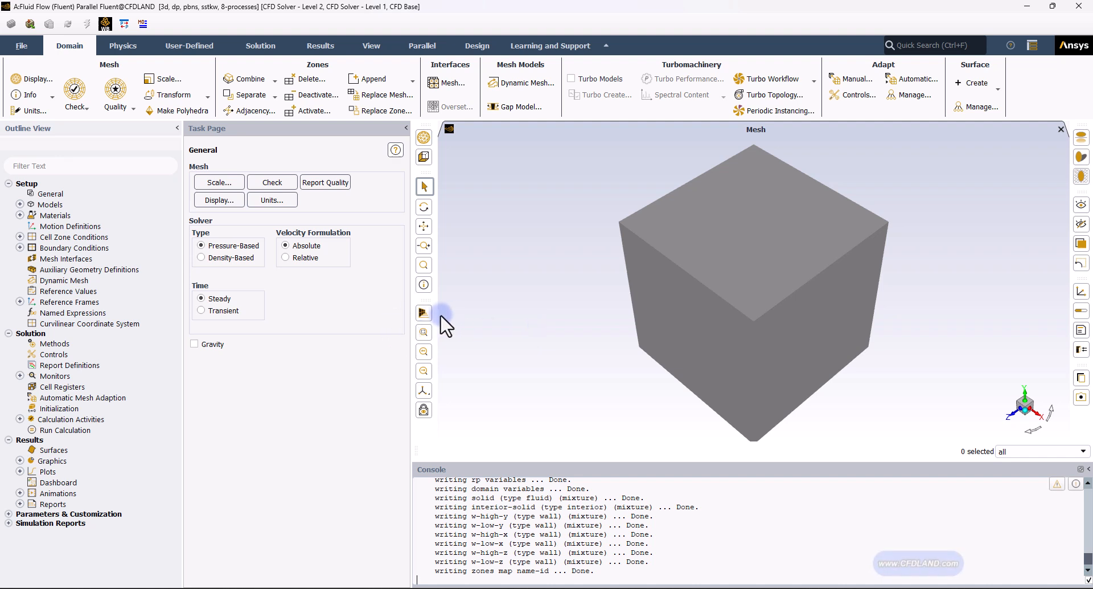
- Enable gravity in the general settings with a Y gravitational acceleration of -9.81 m/s²
left_click(57, 194)
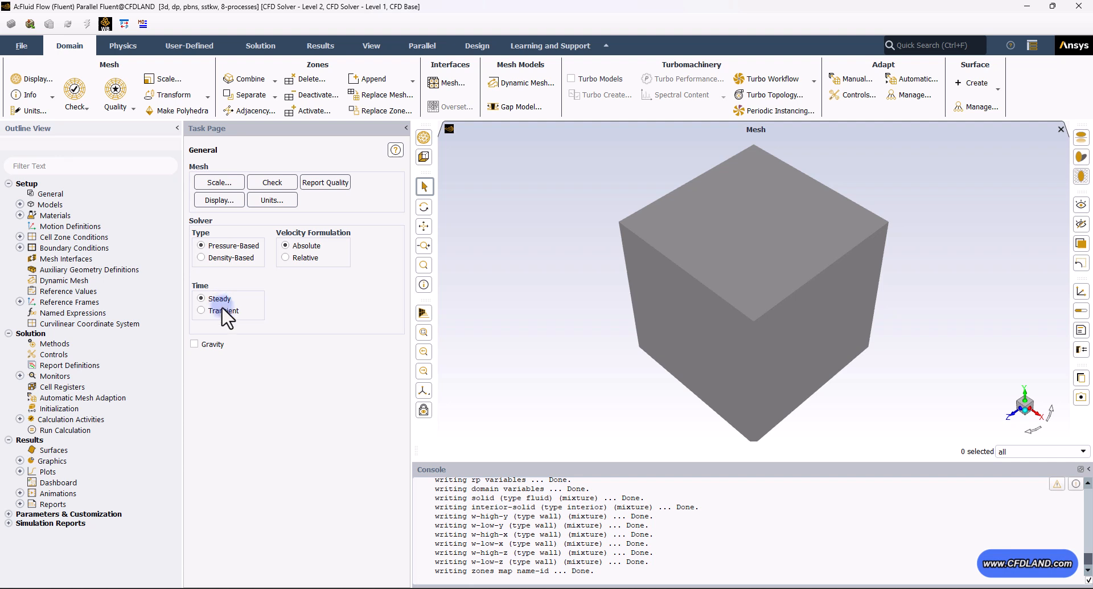
left_click(195, 344)
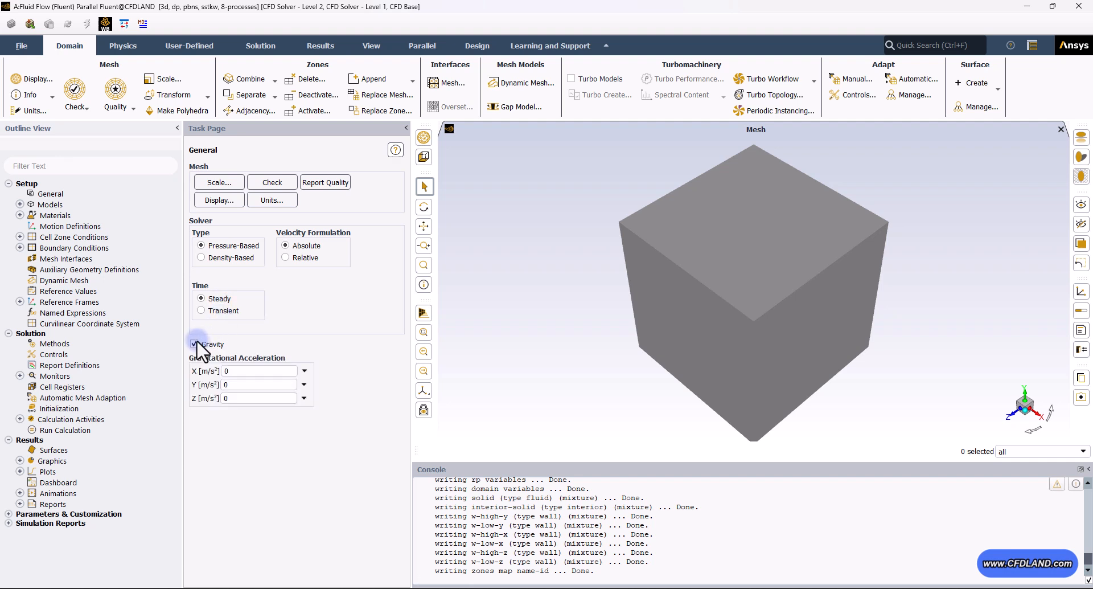
double_click(230, 388)
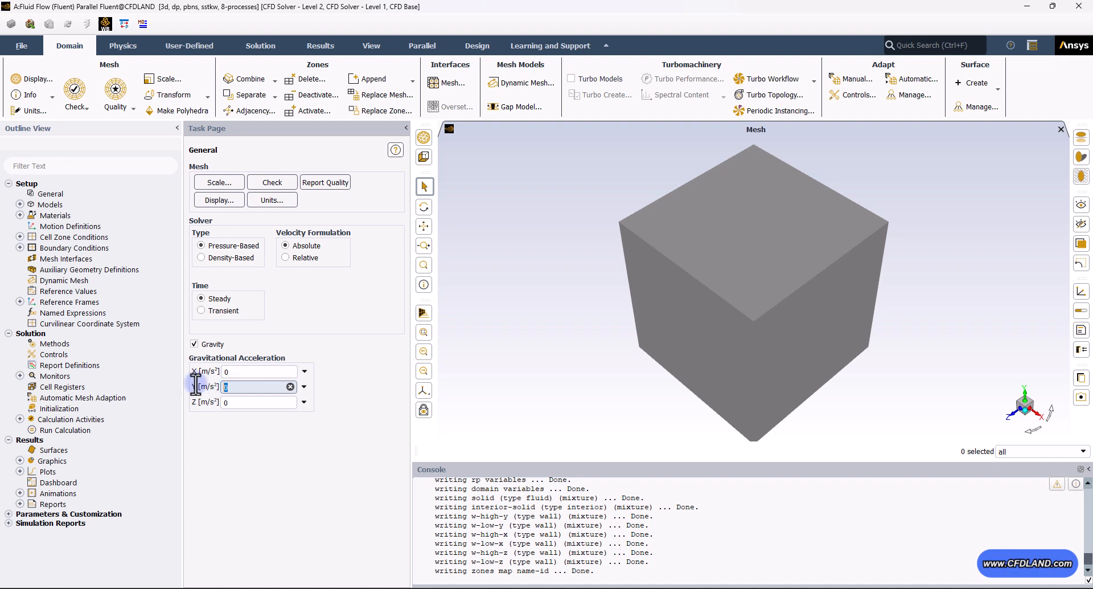
type("-")
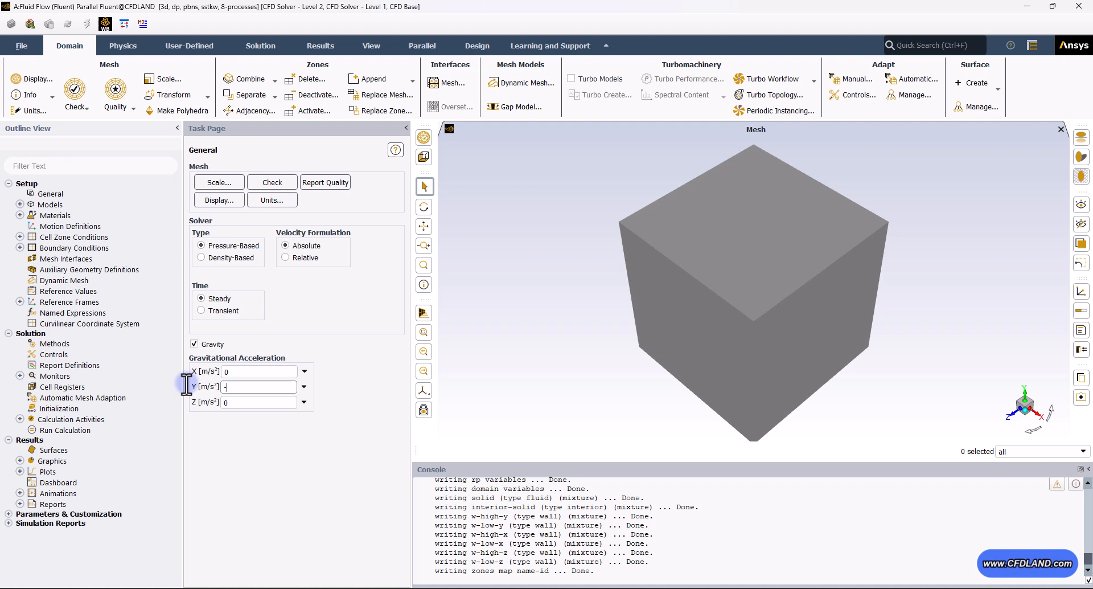
type("9.81")
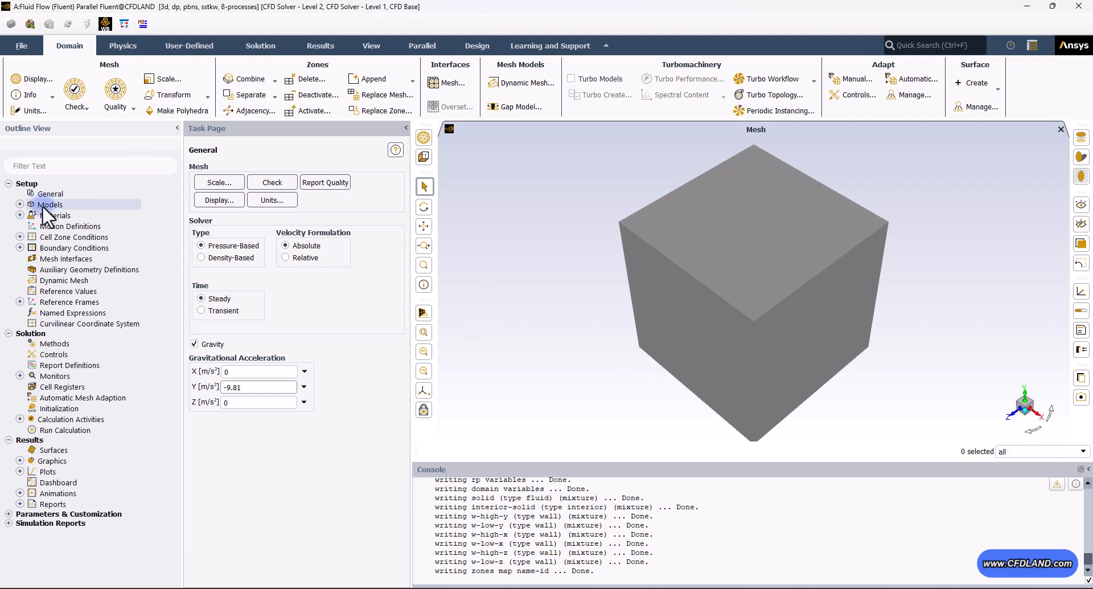
- Expand the physics models and enable the Energy Equation
left_click(20, 205)
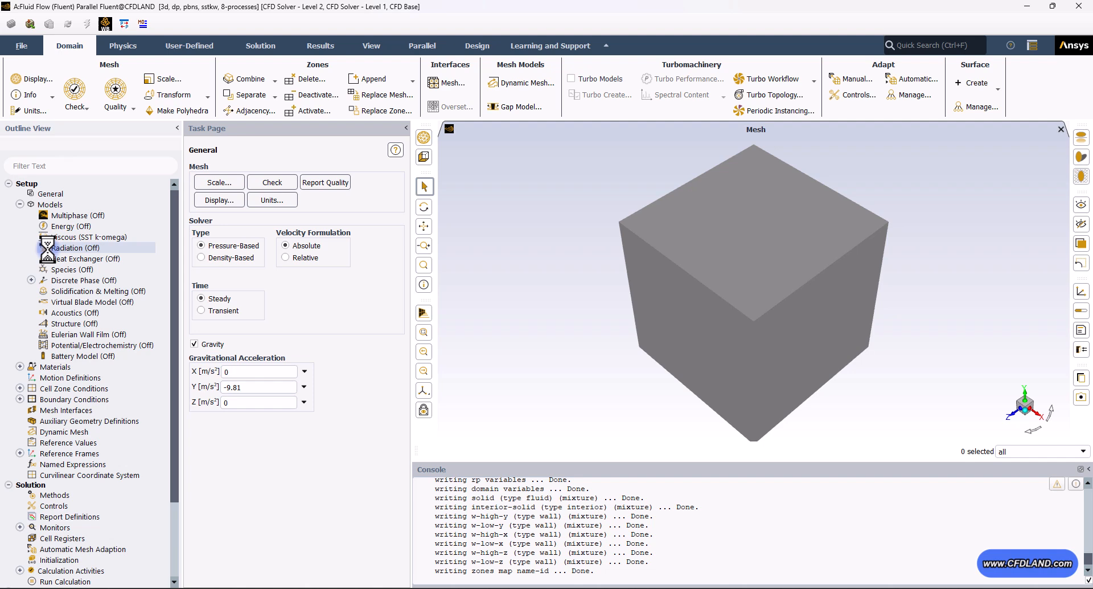
double_click(66, 225)
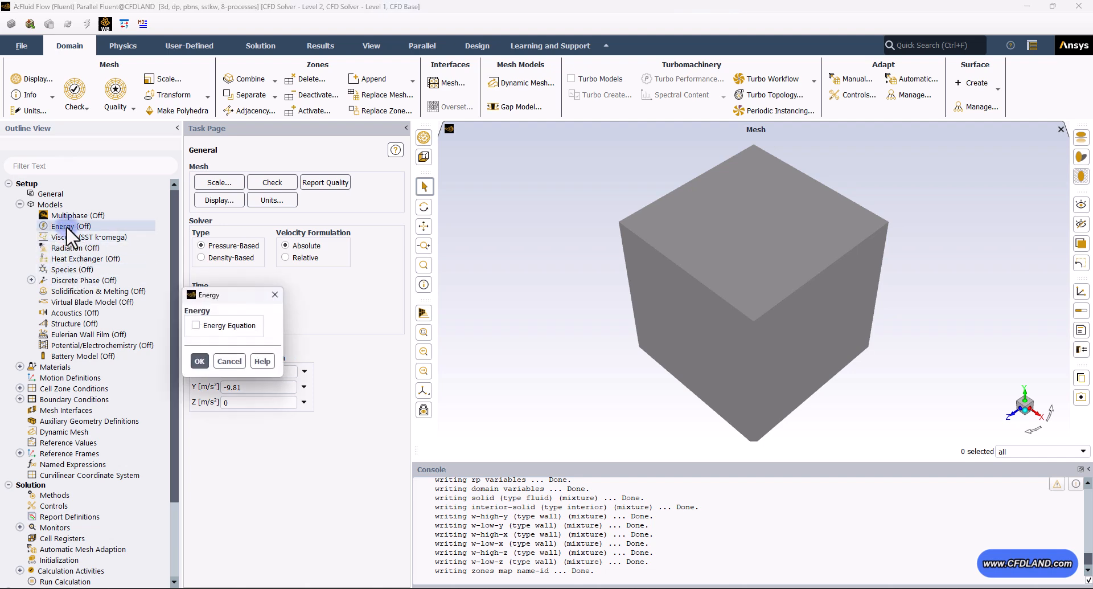
left_click(223, 328)
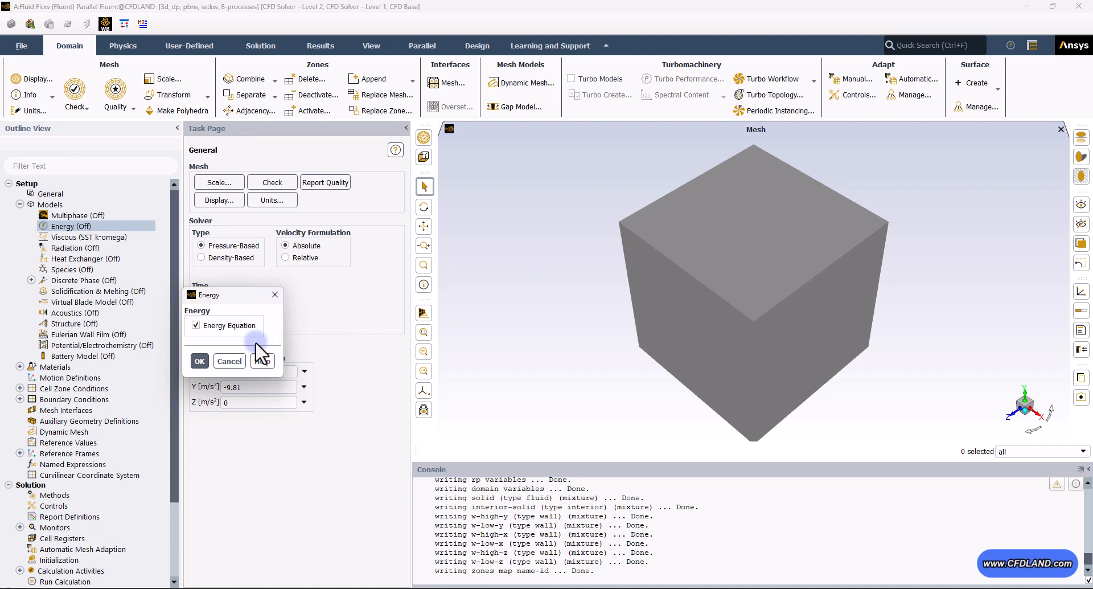
left_click(194, 363)
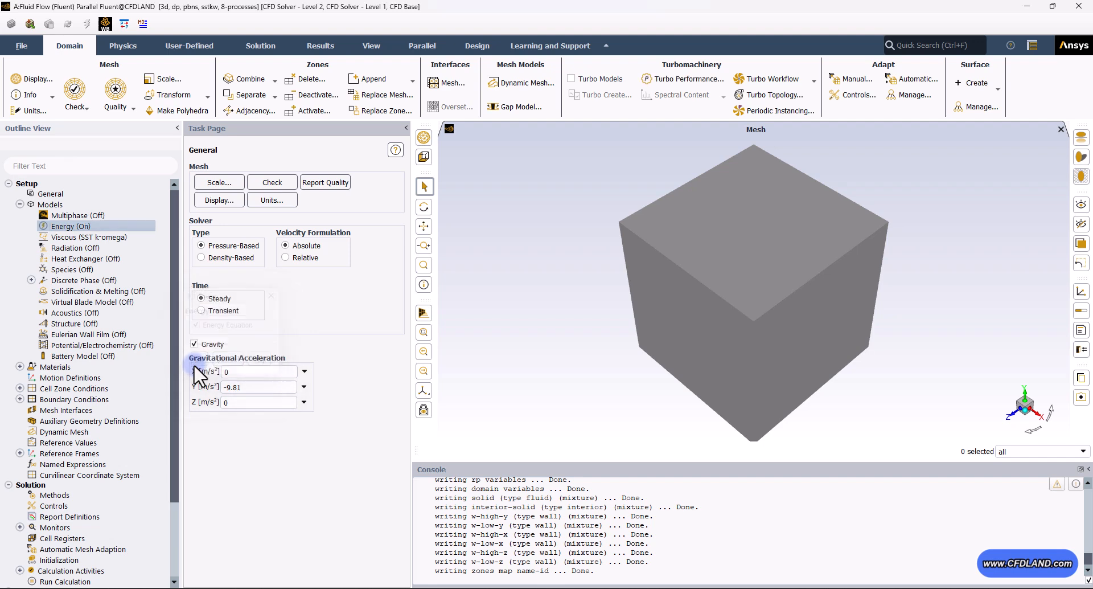
- Set the viscous model to Laminar
left_click(76, 237)
double_click(76, 237)
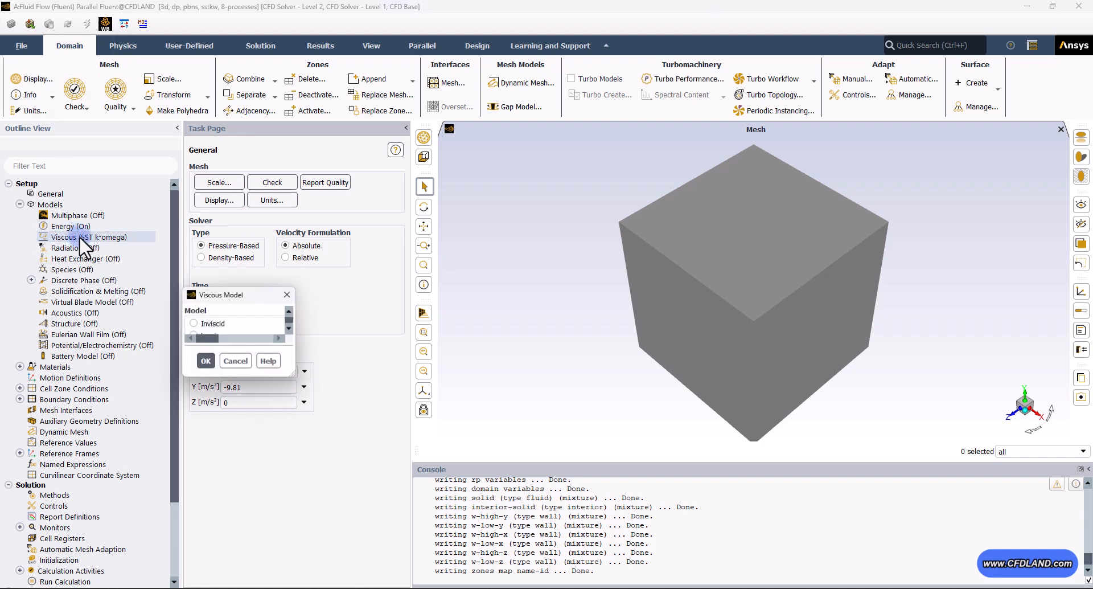
left_click_drag(456, 79, 166, 99)
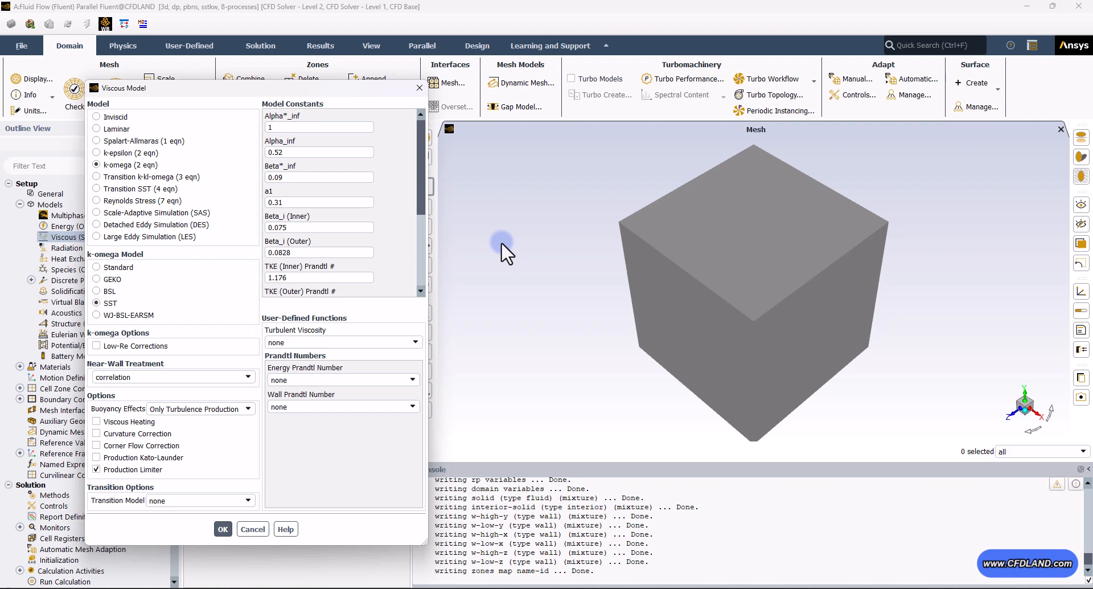
left_click(107, 128)
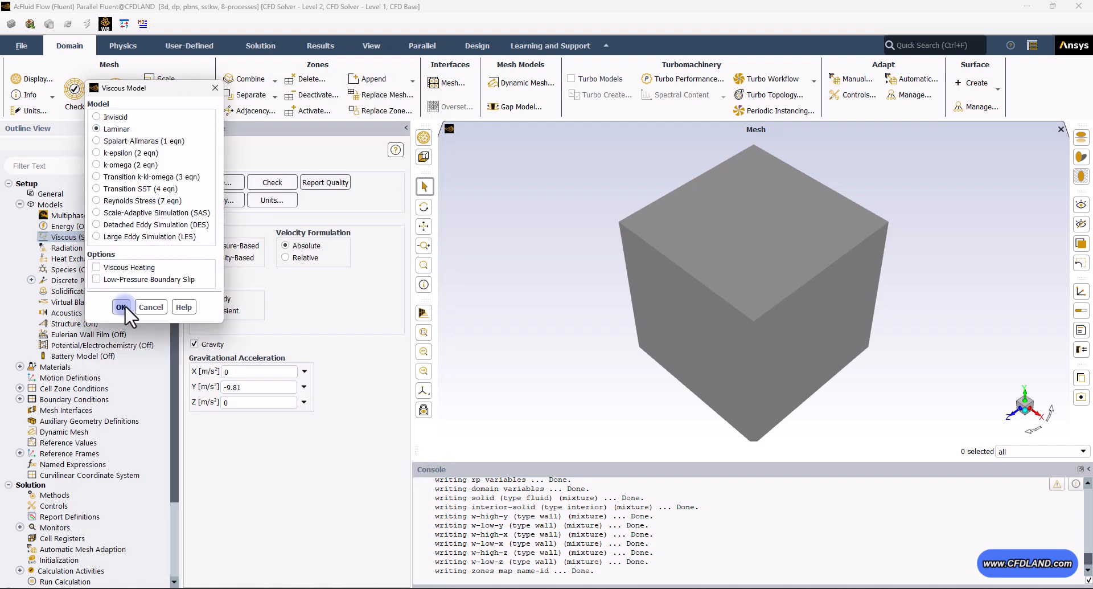
left_click(122, 307)
- Select the Surface to Surface (S2S) radiation model and review its iteration parameters
left_click(69, 251)
double_click(69, 251)
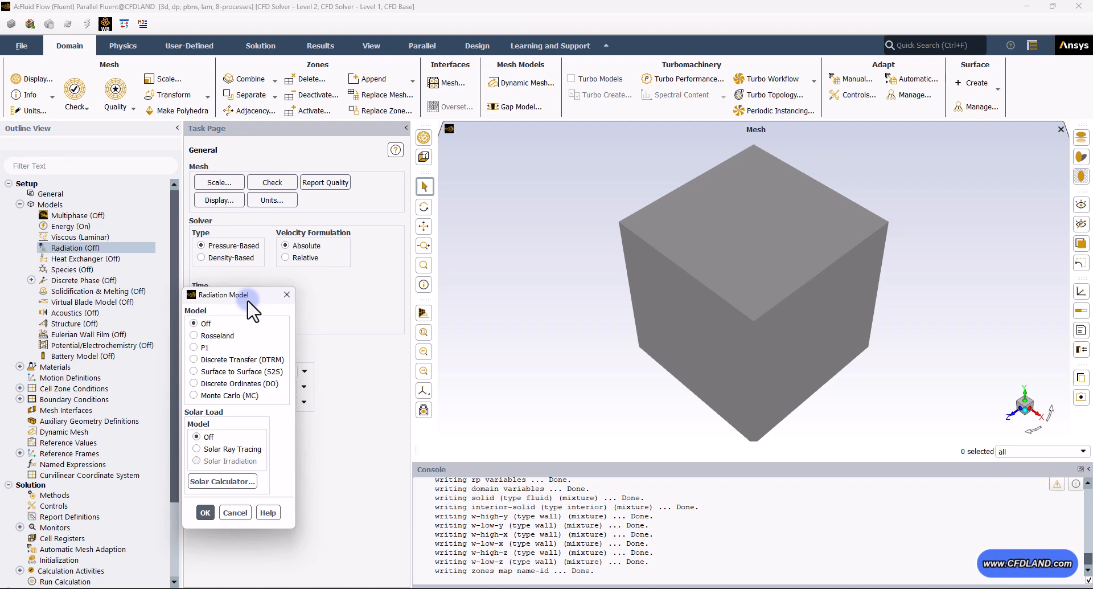
left_click(234, 372)
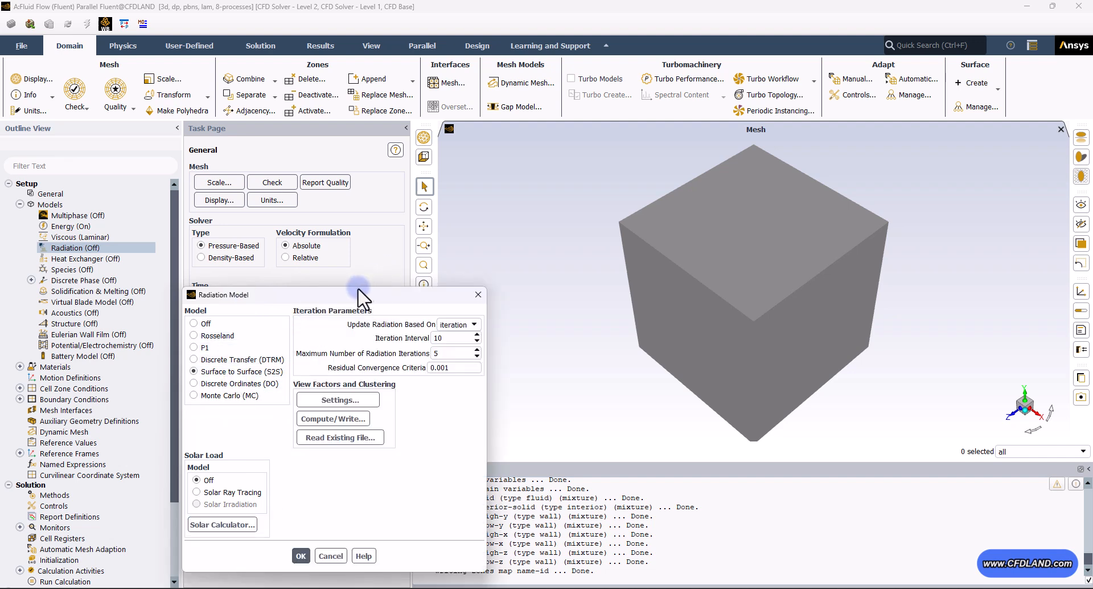
left_click_drag(341, 296, 299, 196)
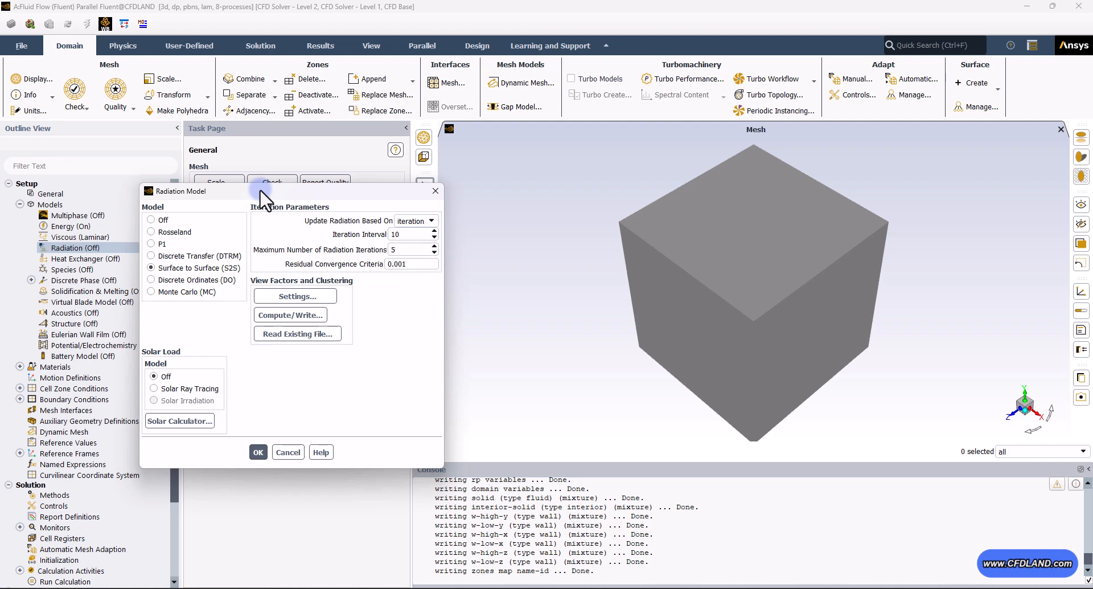
double_click(399, 250)
double_click(398, 249)
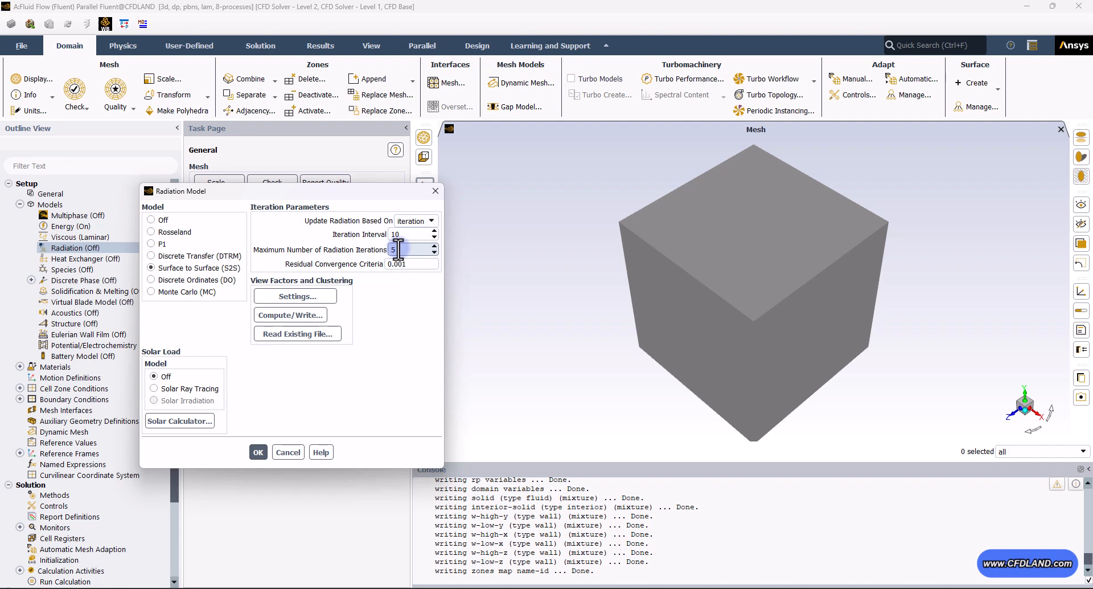
double_click(401, 234)
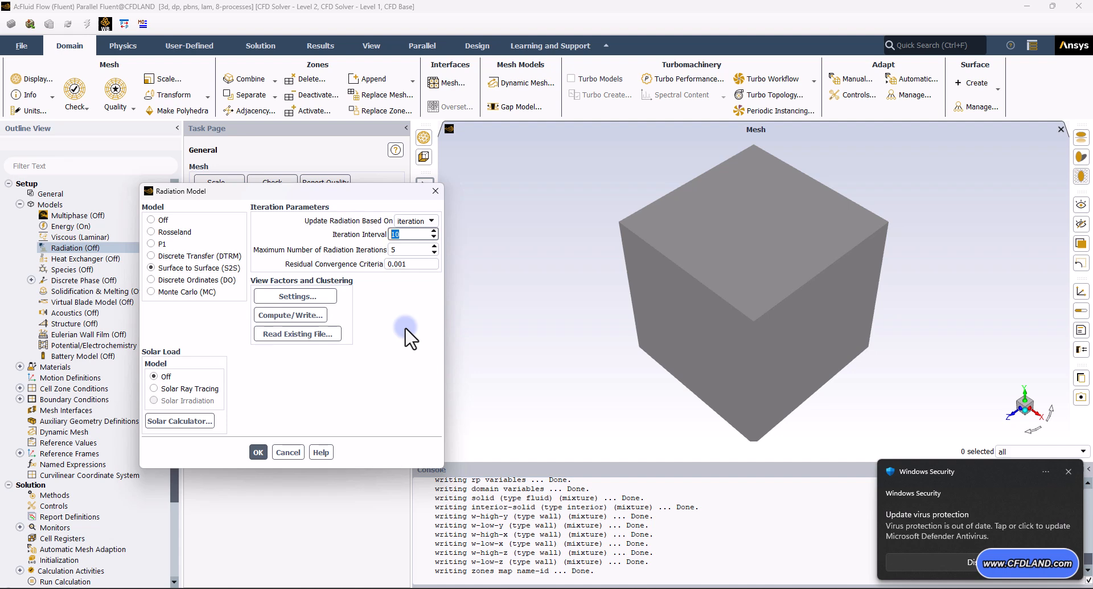
left_click(1068, 472)
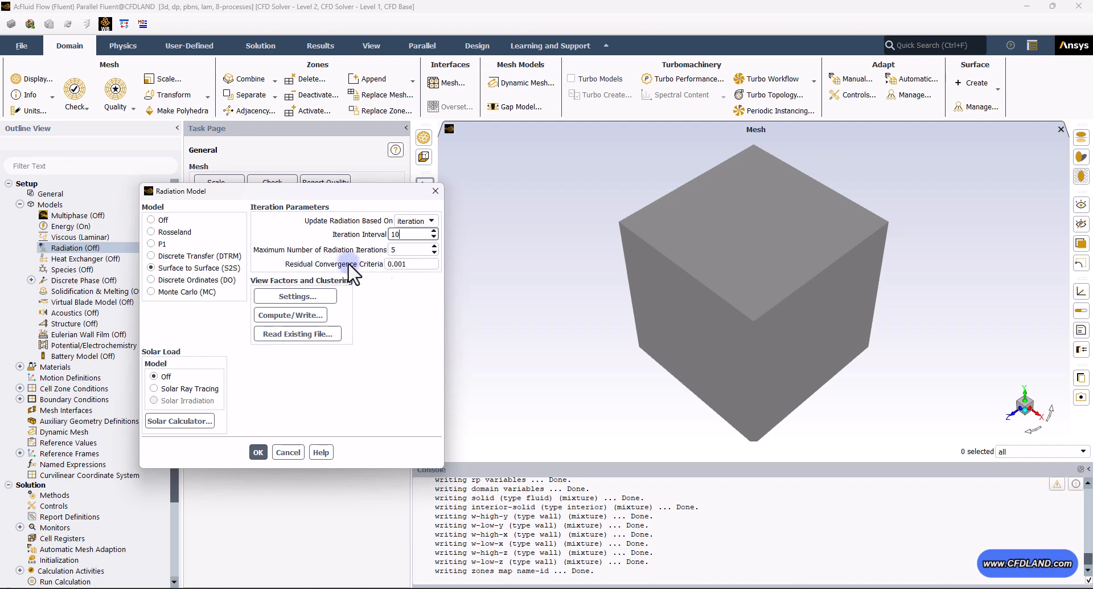
left_click_drag(397, 249, 375, 250)
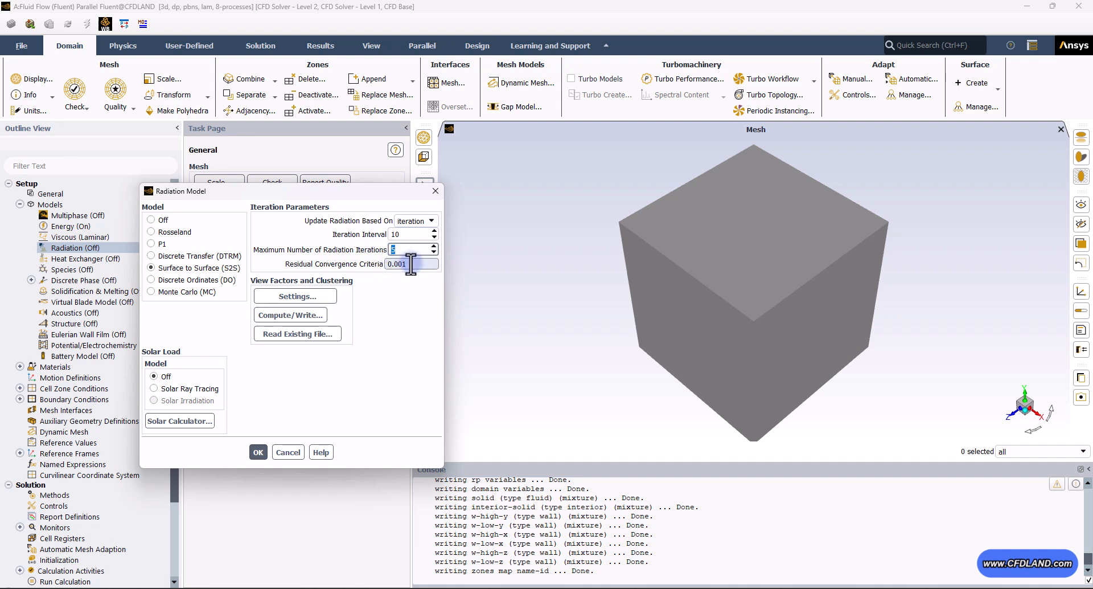
left_click_drag(411, 263, 374, 260)
- Apply manual clustering of 1 face per surface cluster to all walls and accept the view factor settings
left_click(309, 300)
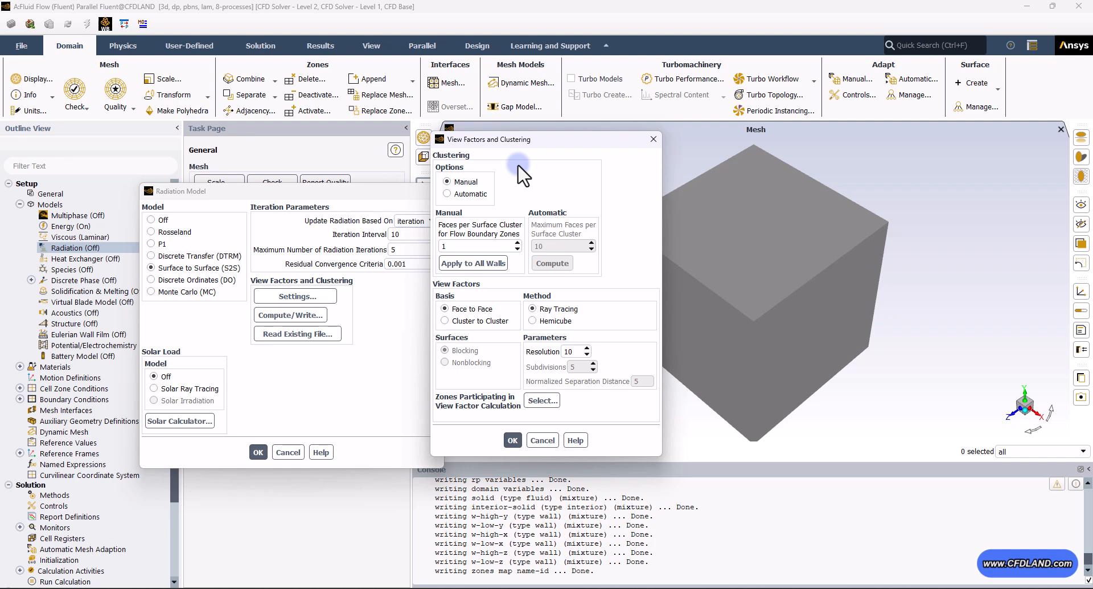
left_click_drag(461, 246, 435, 246)
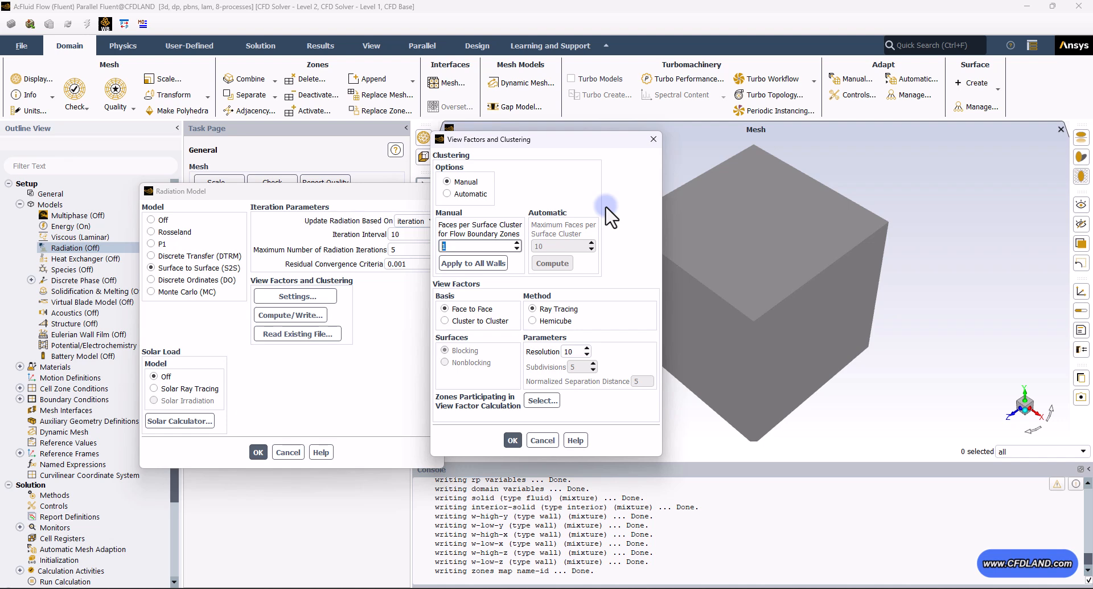
left_click_drag(526, 140, 374, 142)
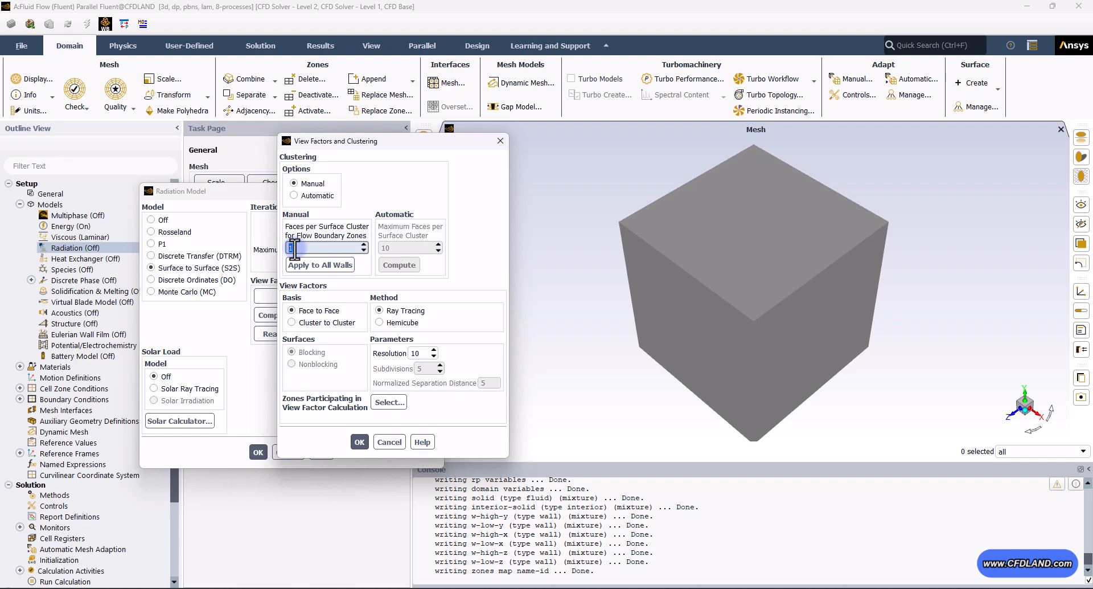
left_click(319, 265)
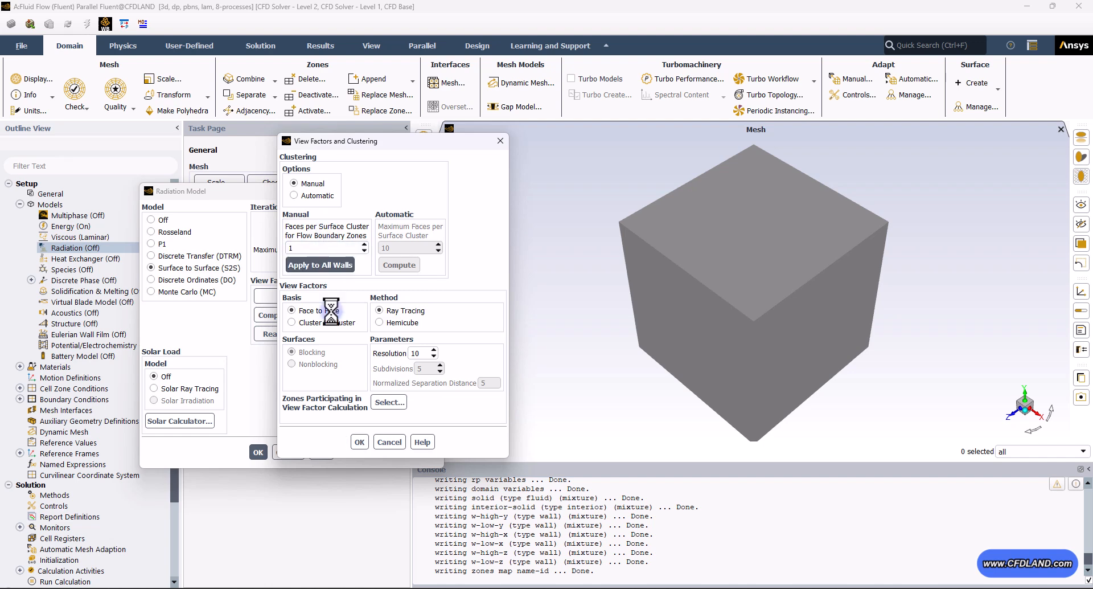
left_click(362, 441)
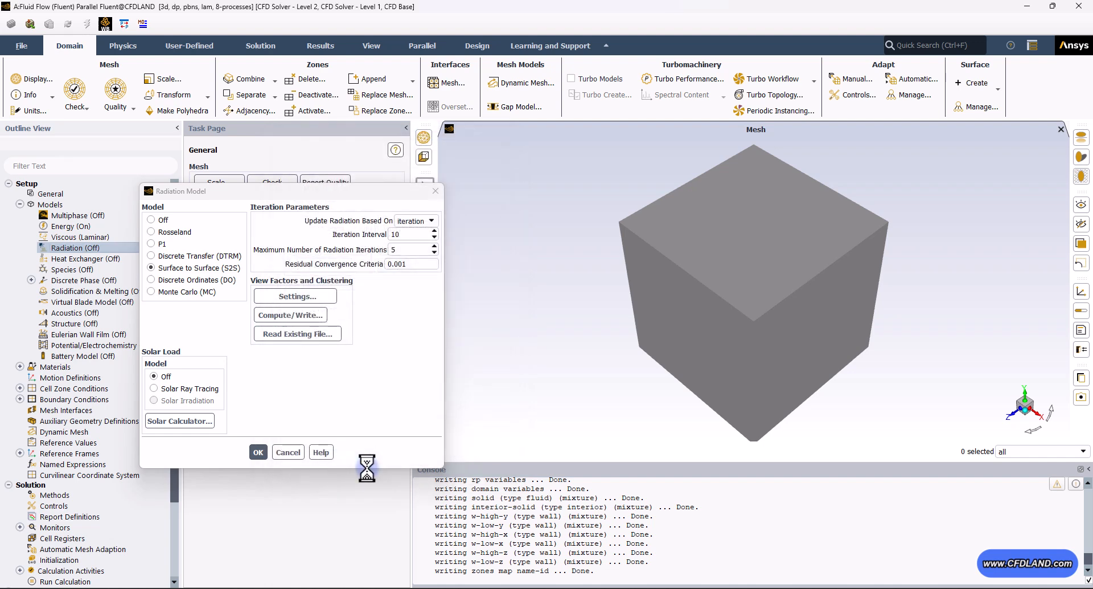
- Browse to the Desktop in the S2S file selection, compute and write the view factors, and accept the radiation model
left_click(302, 316)
left_click(404, 227)
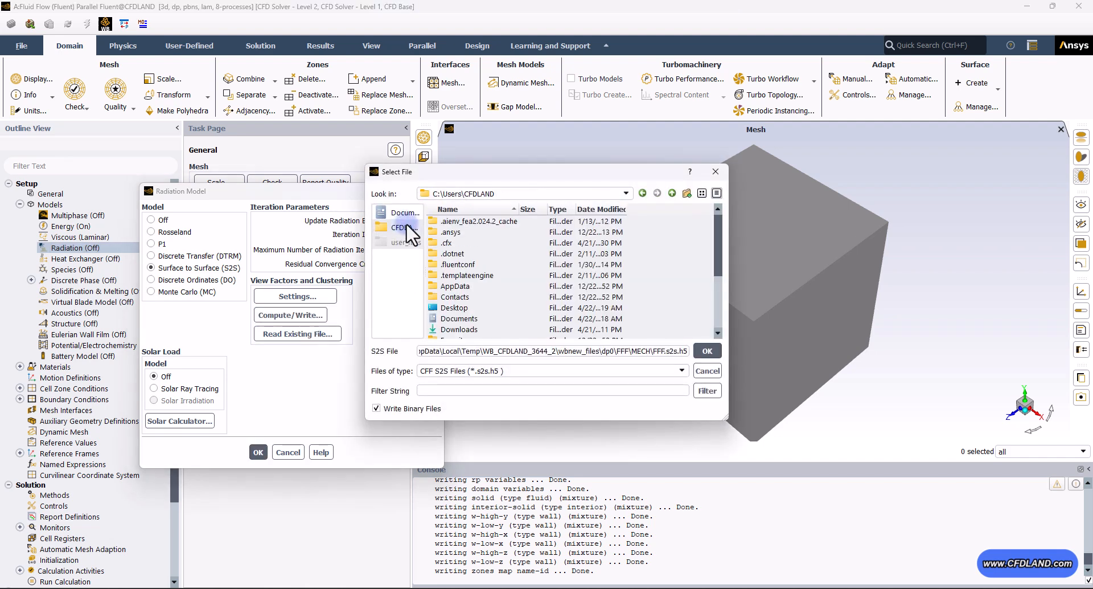
double_click(452, 307)
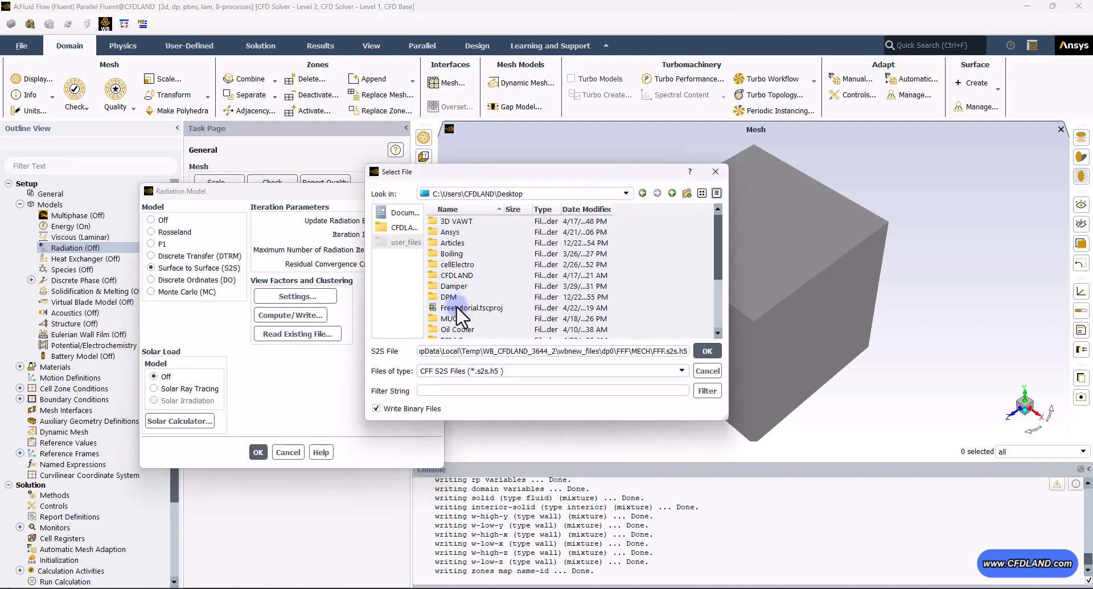
left_click(707, 350)
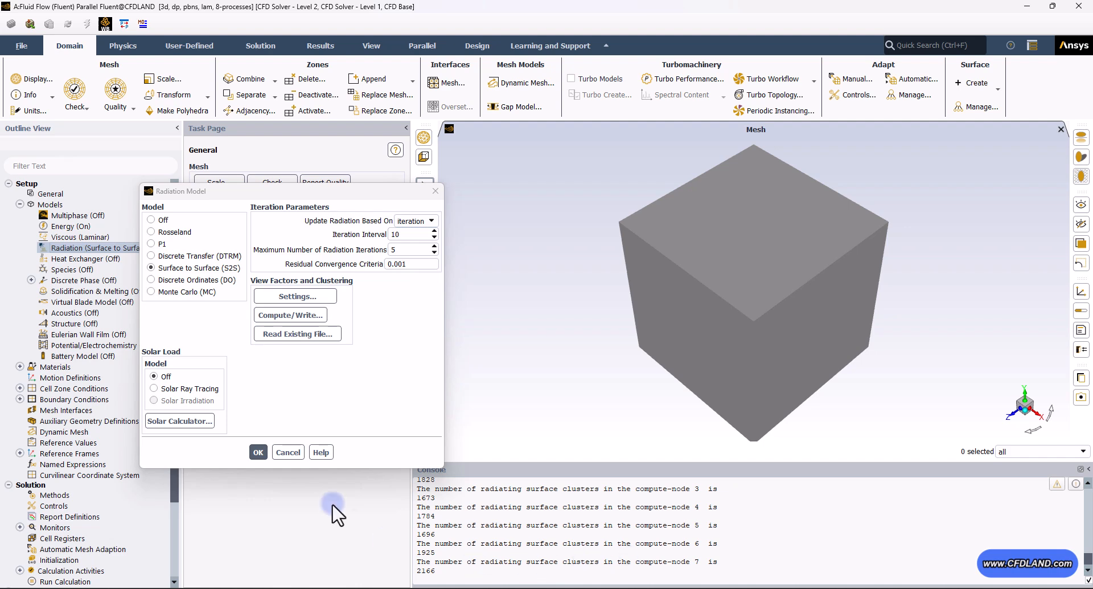
left_click(261, 453)
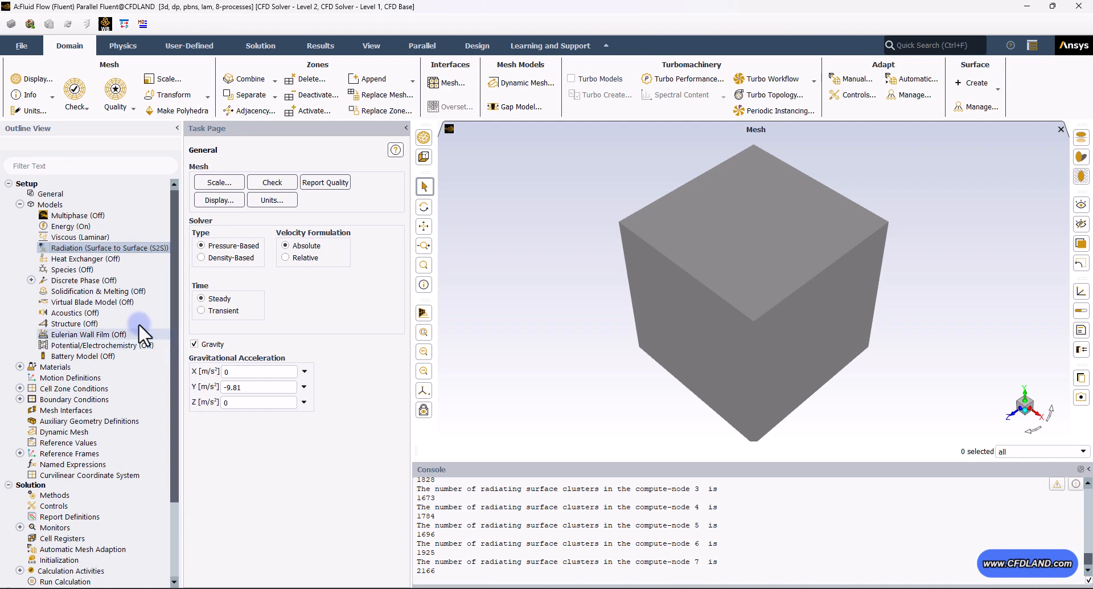
- Set the density of the fluid material air to incompressible-ideal-gas and apply the material change
left_click(20, 205)
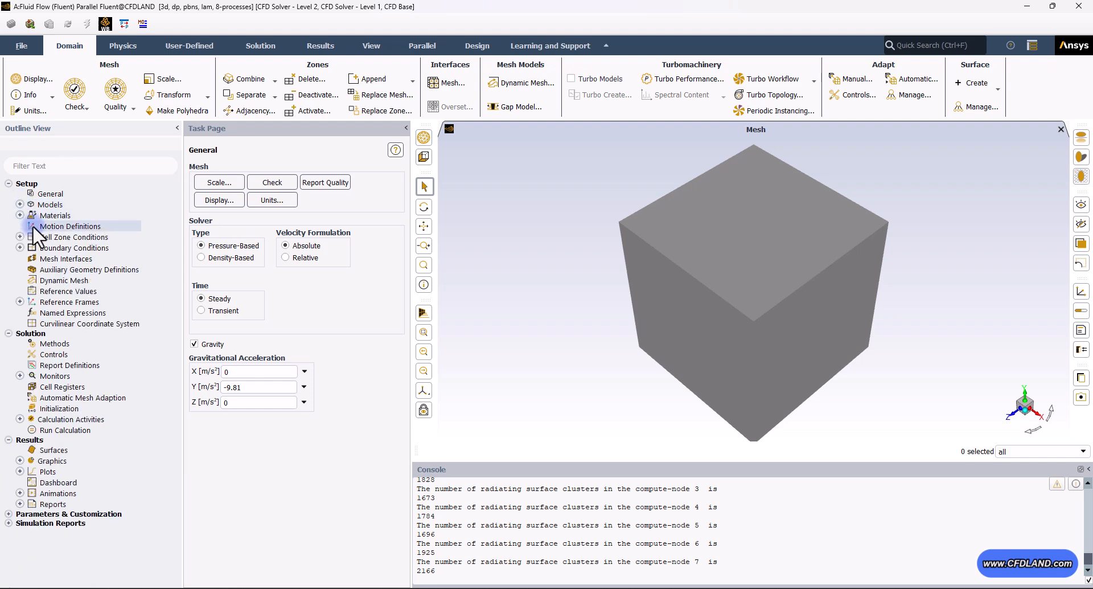
double_click(55, 215)
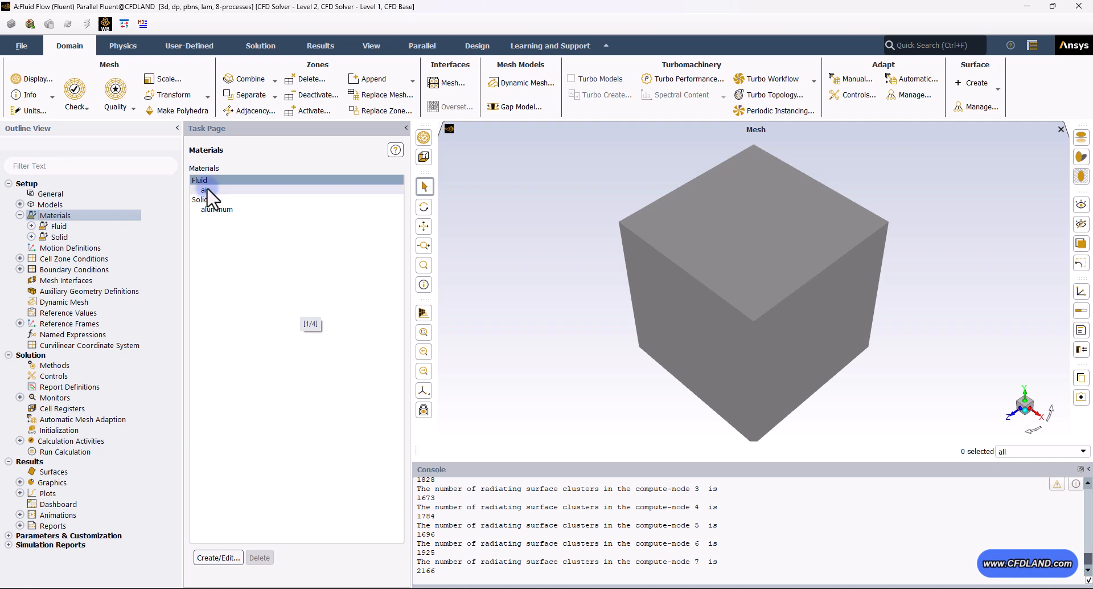
left_click(221, 191)
double_click(222, 191)
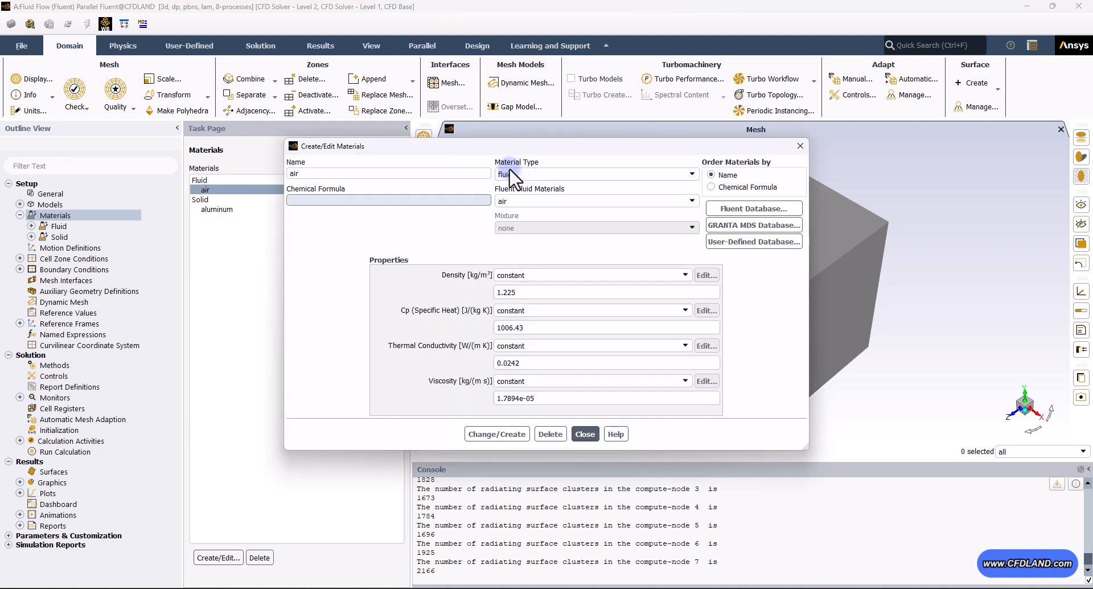
left_click_drag(501, 147, 278, 151)
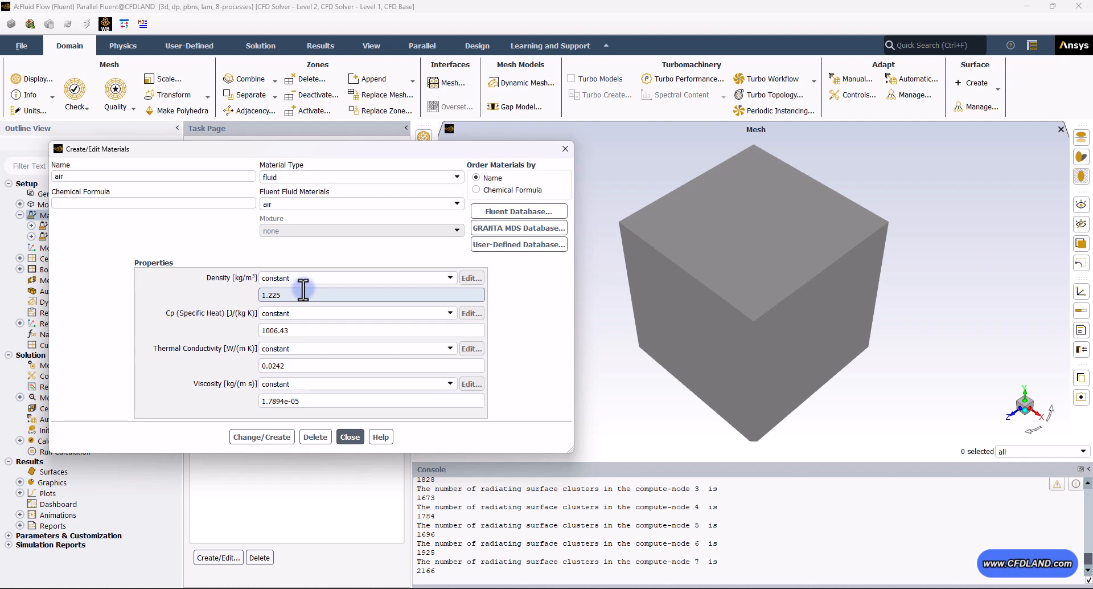
left_click_drag(228, 153, 280, 214)
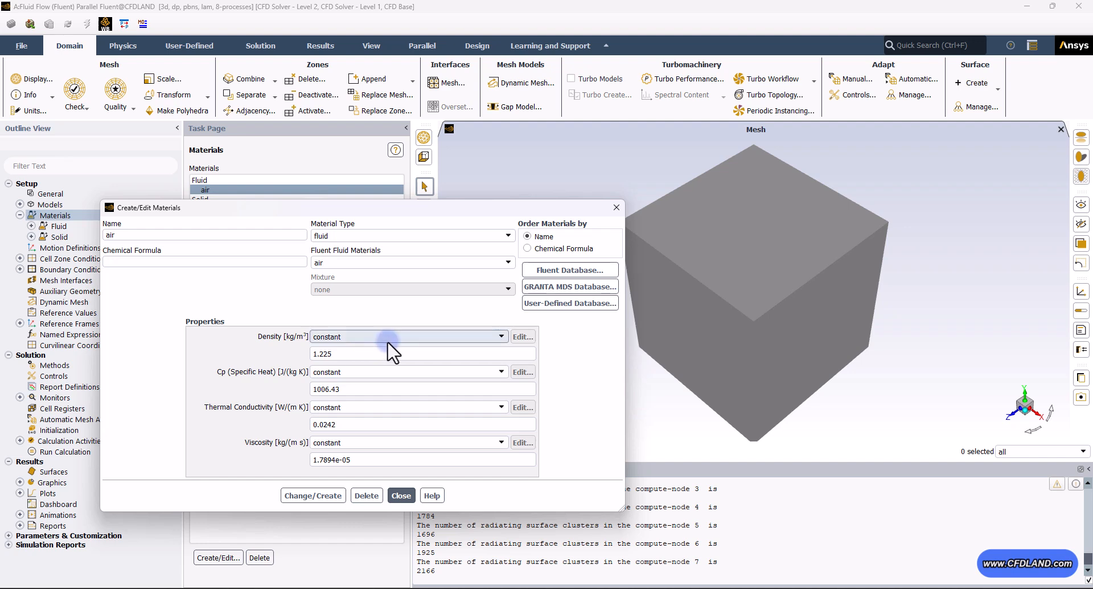
left_click(440, 336)
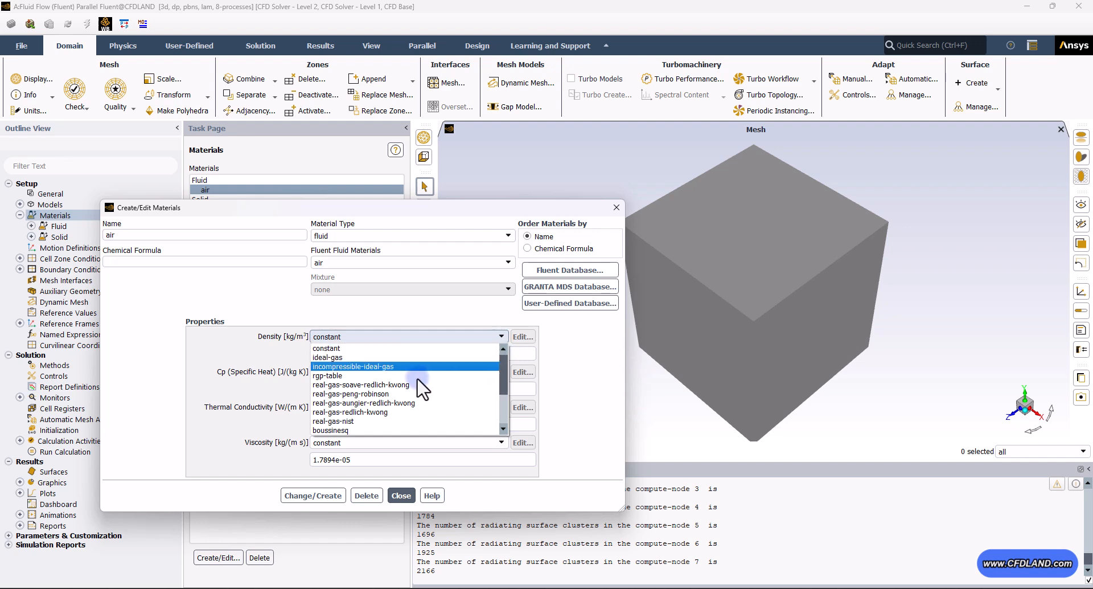
left_click_drag(506, 385, 501, 347)
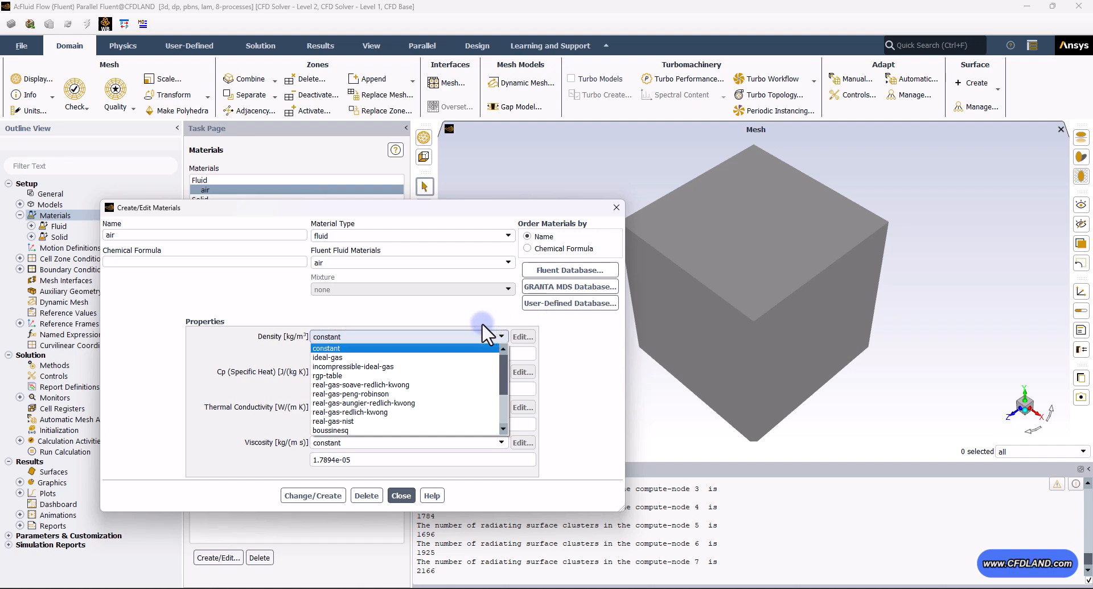
left_click(354, 366)
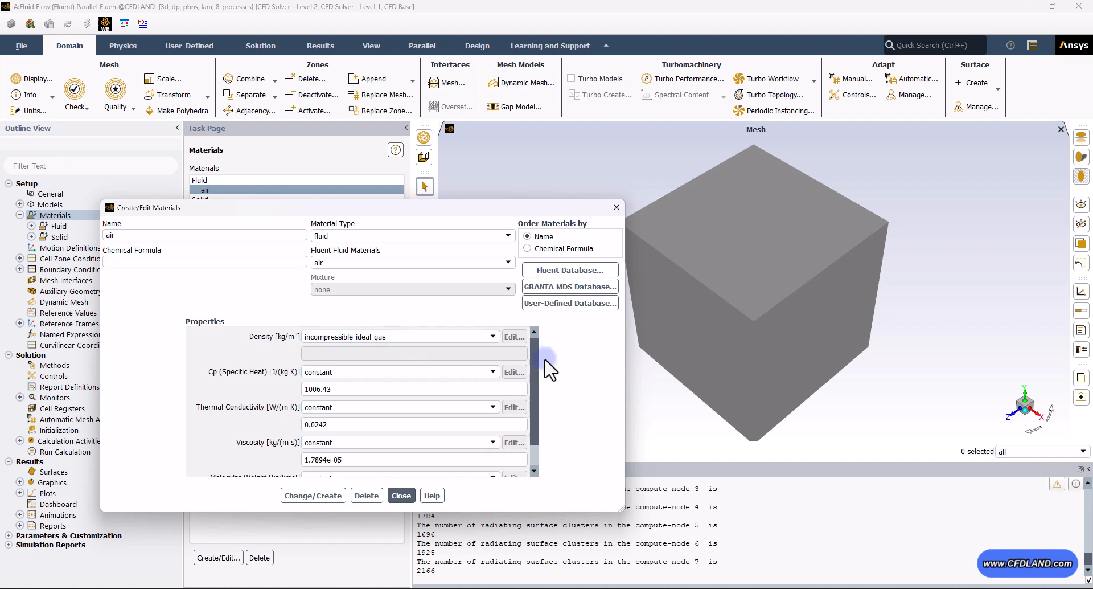
scroll(536, 371, "down", 1)
scroll(536, 371, "down", 2)
scroll(535, 404, "up", 3)
left_click(327, 493)
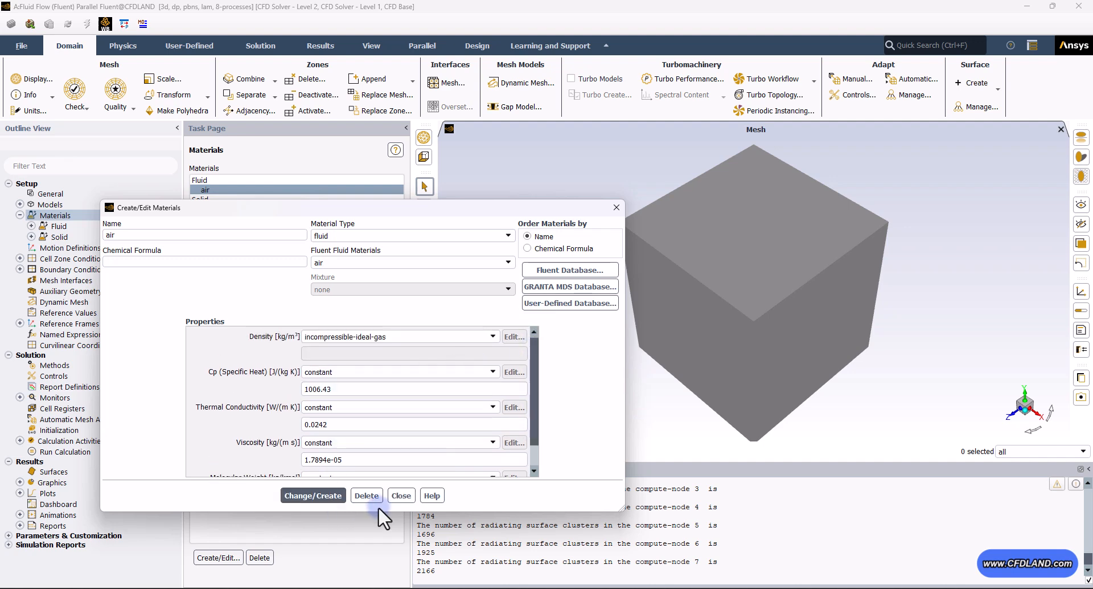
left_click(401, 496)
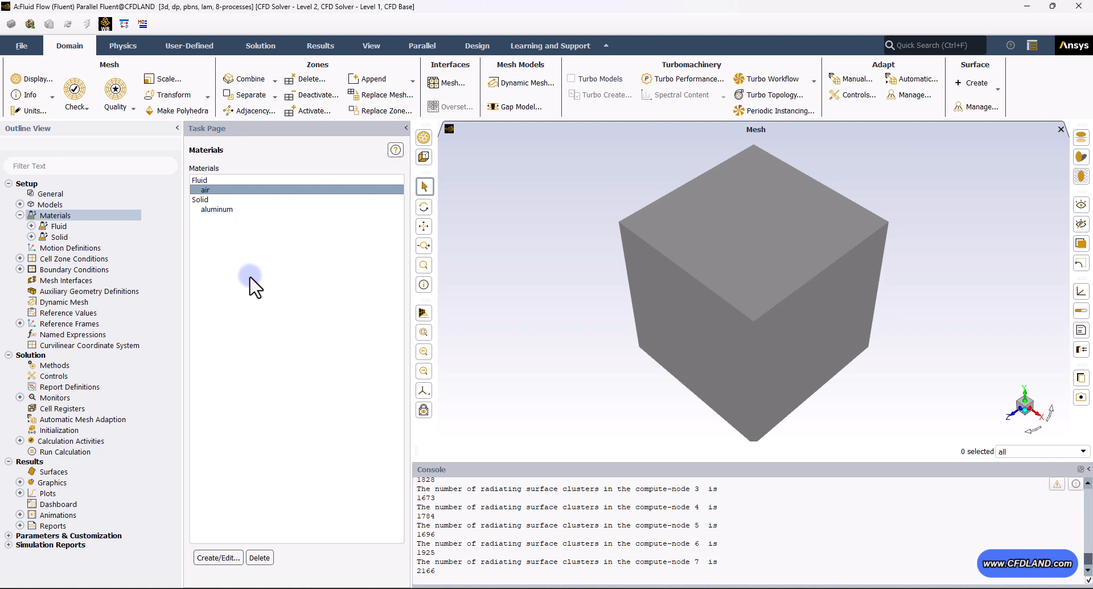
- Edit the solid material aluminum, renaming it insulation and clearing its chemical formula
left_click(229, 210)
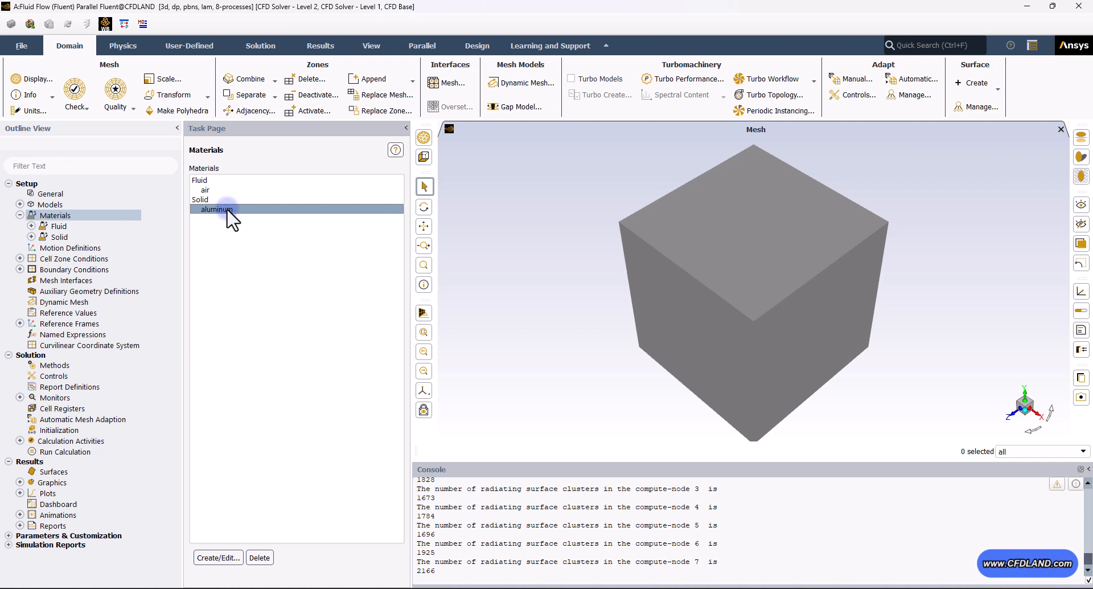
left_click(218, 558)
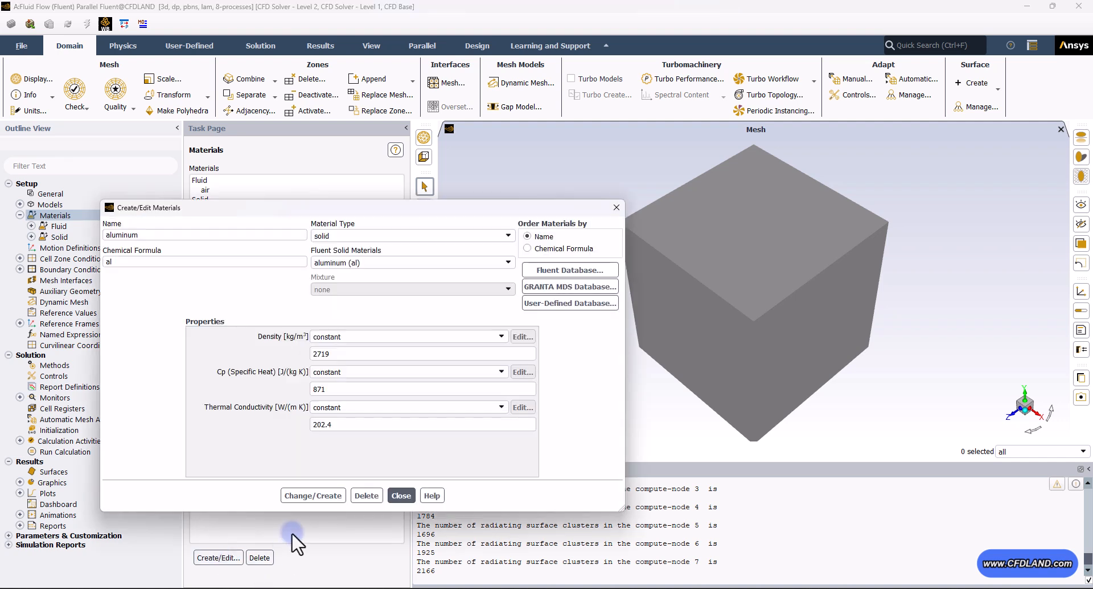
left_click(168, 234)
left_click_drag(168, 233, 38, 222)
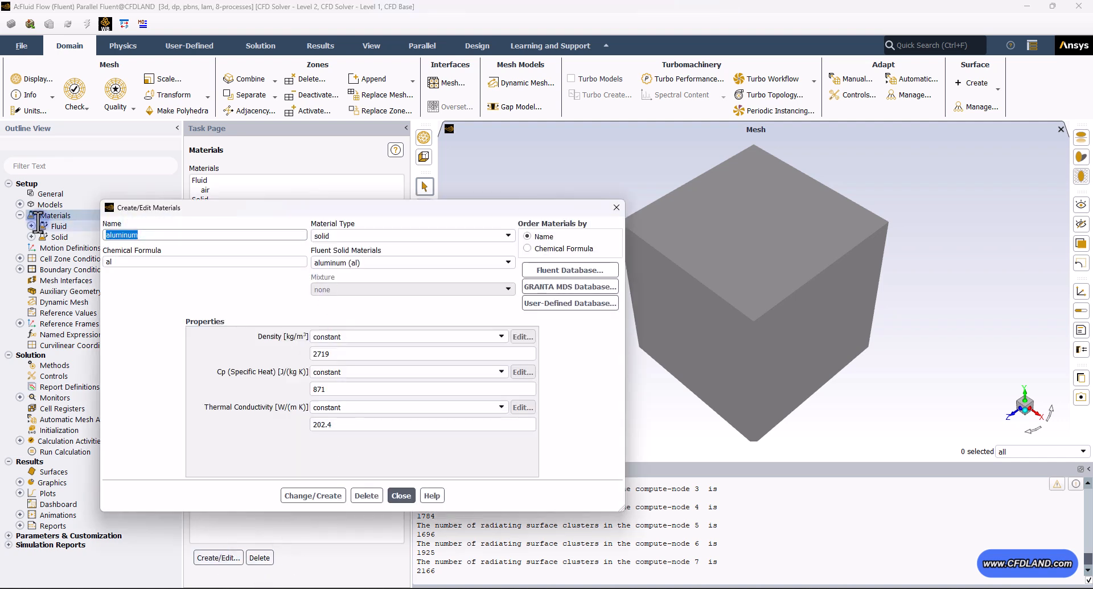
type("insulation")
left_click(145, 261)
key("BackSpace")
key("BackSpace")
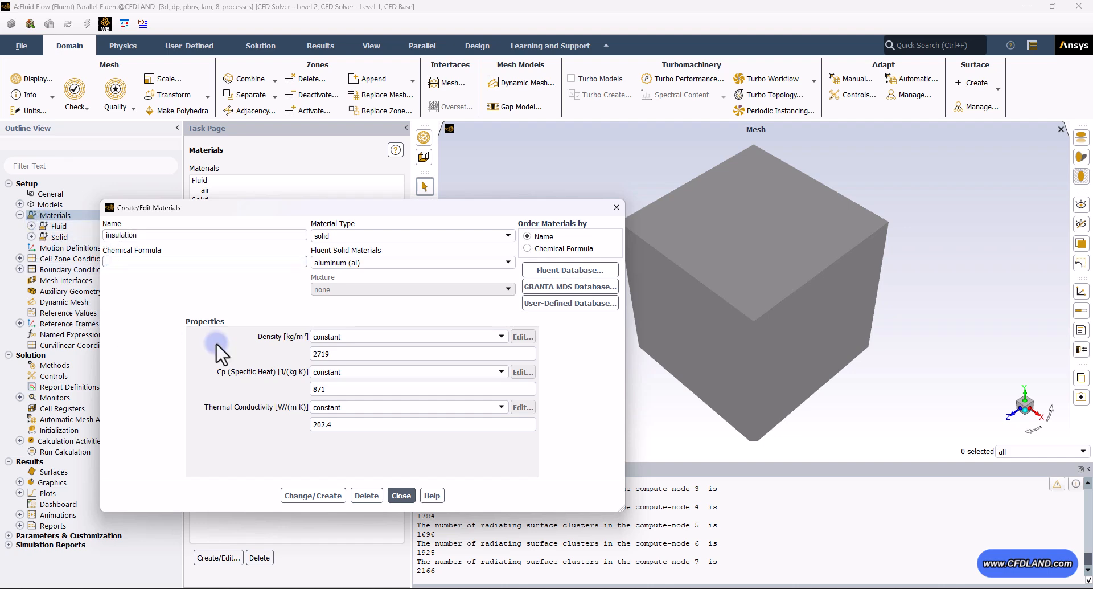
- Set insulation's density to 50 kg/m³, specific heat to 800 J/(kg K) and thermal conductivity to 0.09 W/(m K), and apply the change
left_click_drag(351, 354, 290, 353)
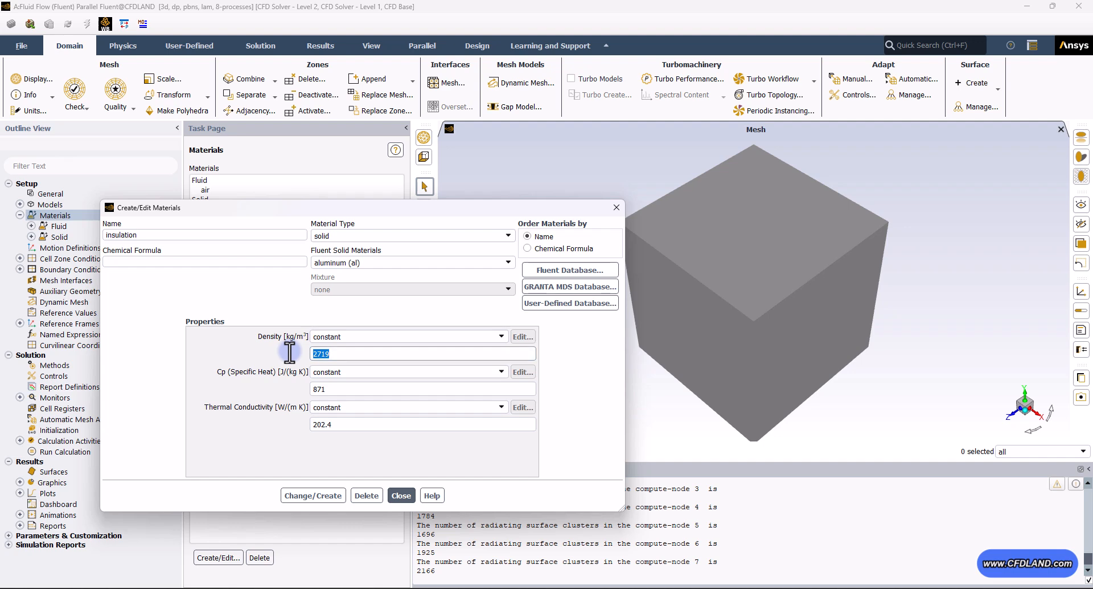
type("50")
left_click_drag(327, 389, 267, 388)
type("800")
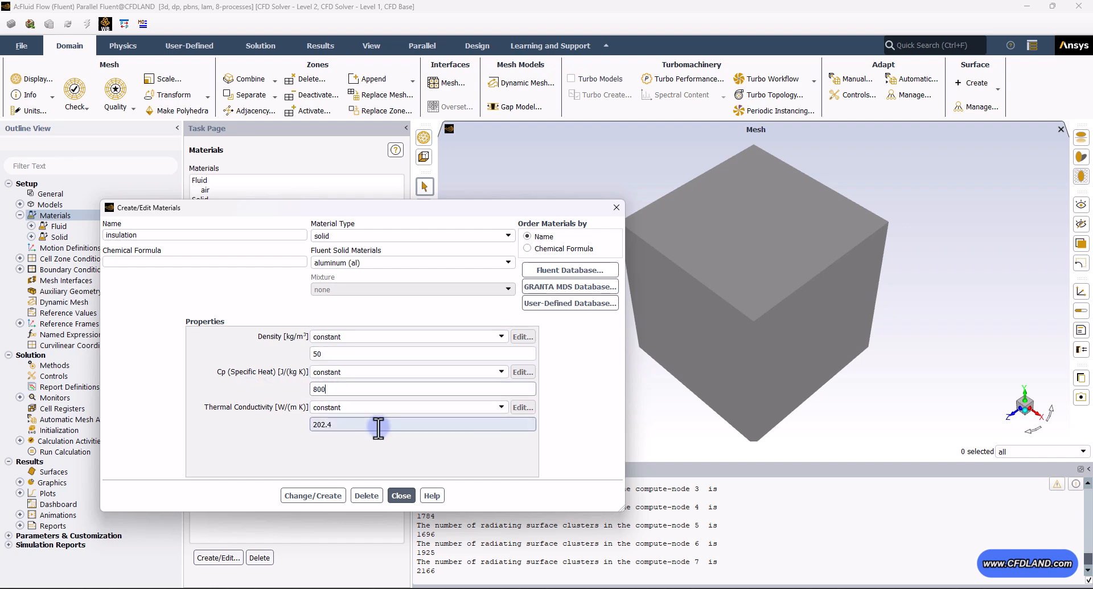
left_click_drag(446, 420, 251, 431)
type("0.09")
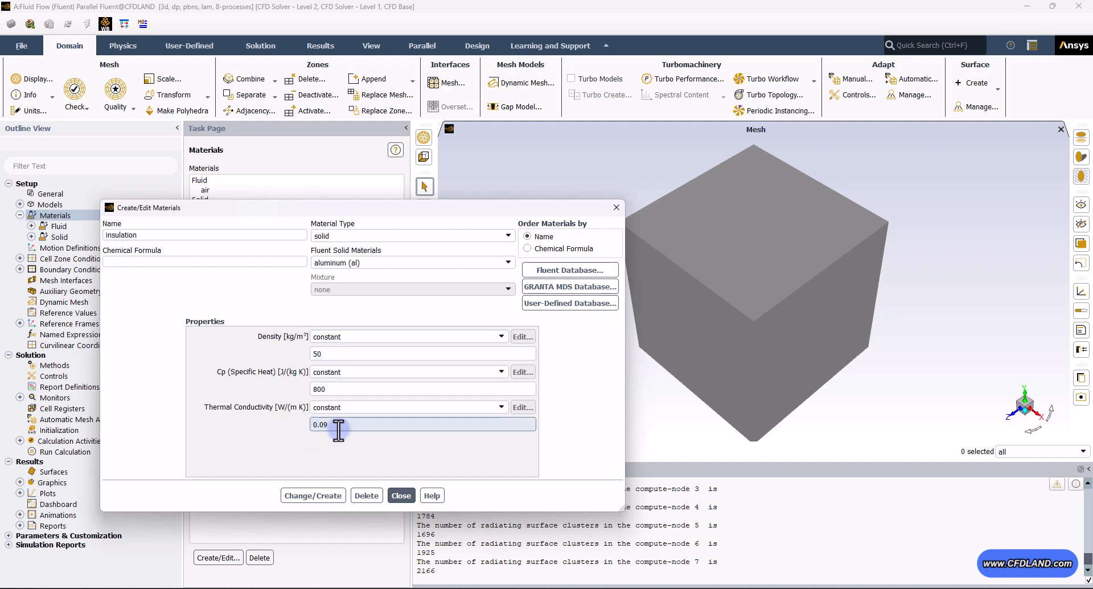
left_click_drag(339, 428, 262, 414)
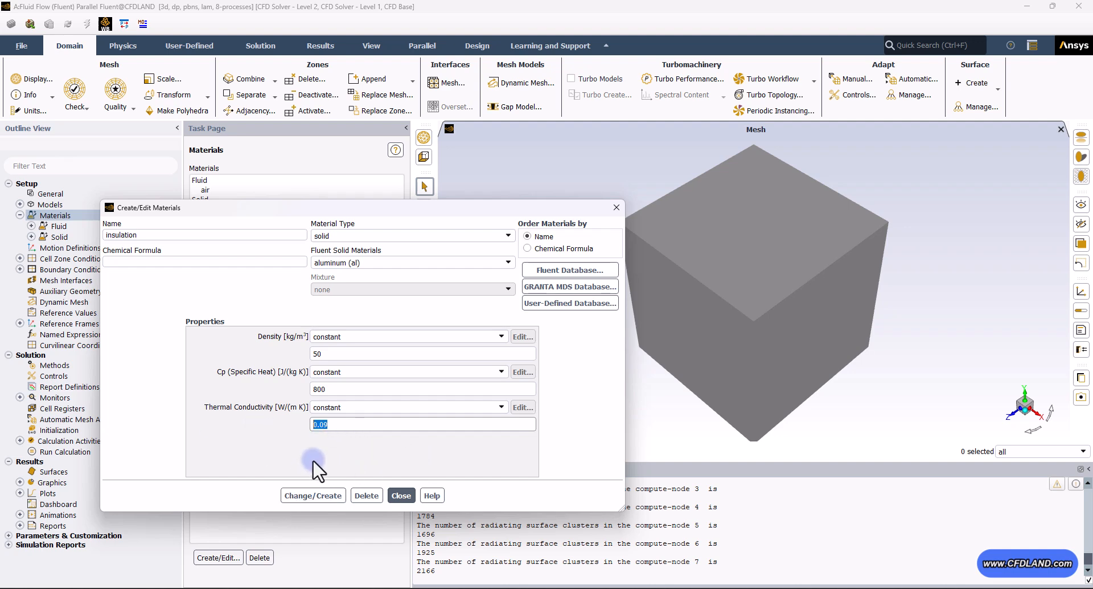
left_click(308, 495)
left_click(561, 313)
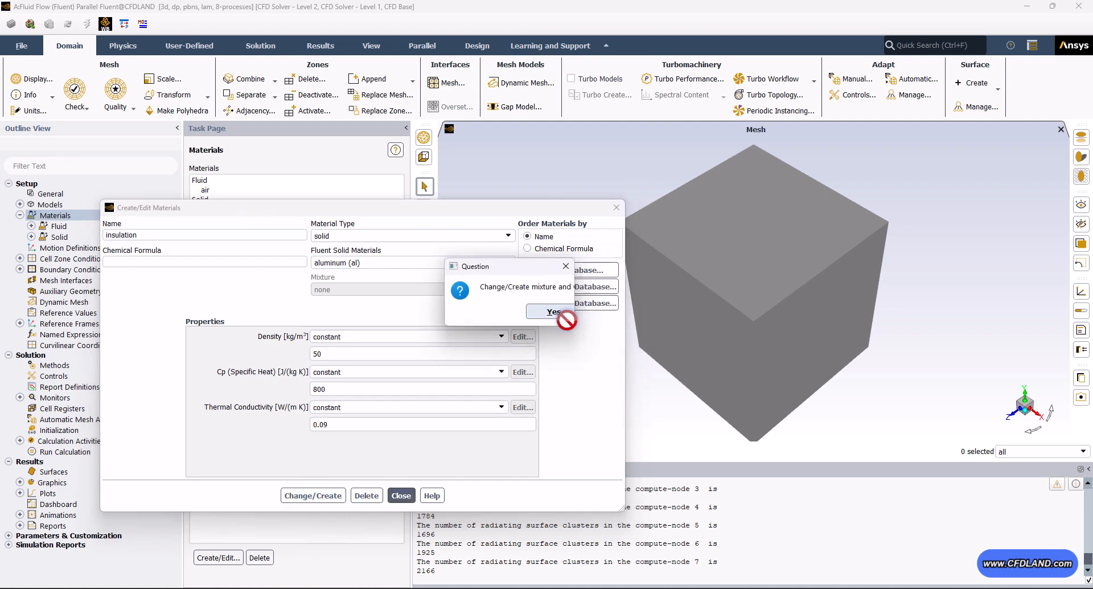
- Close the material editor and list the boundary conditions grouped by zone type
left_click(402, 494)
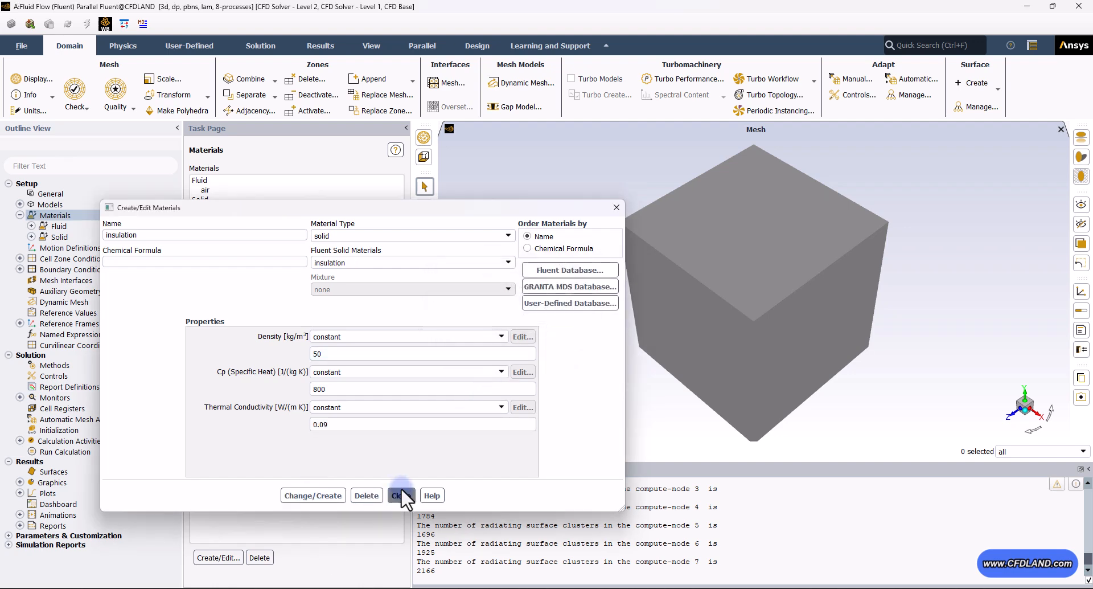
left_click(20, 215)
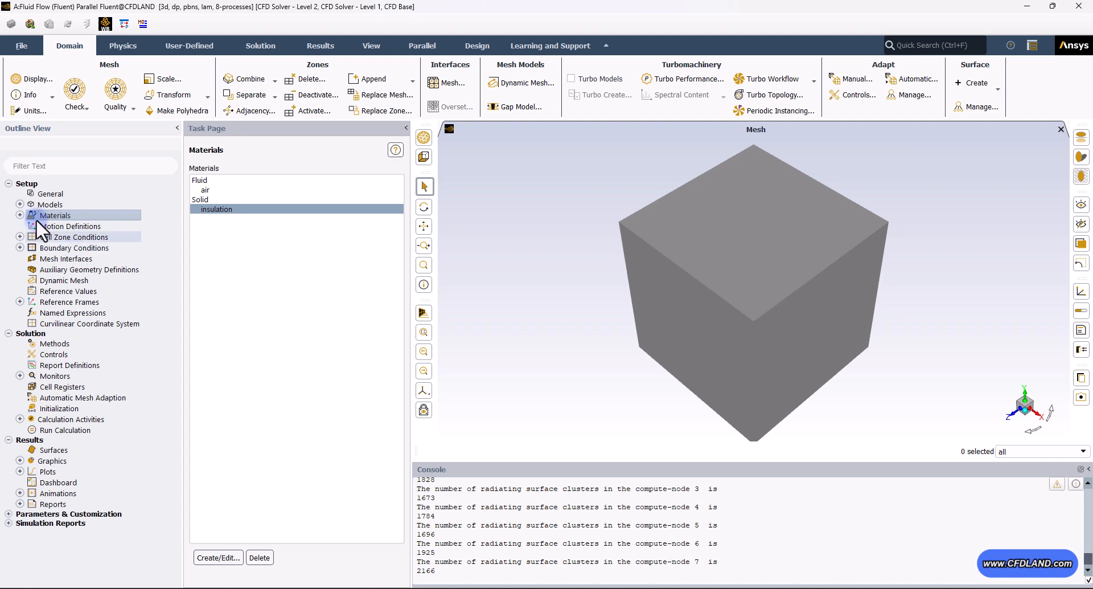
double_click(66, 252)
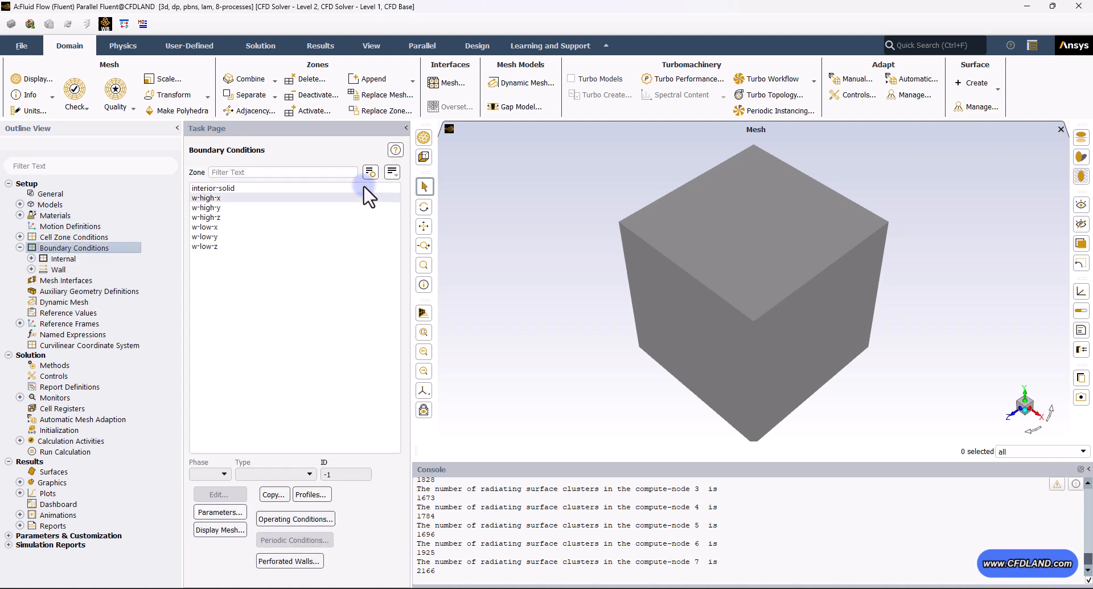
left_click(393, 172)
left_click(400, 227)
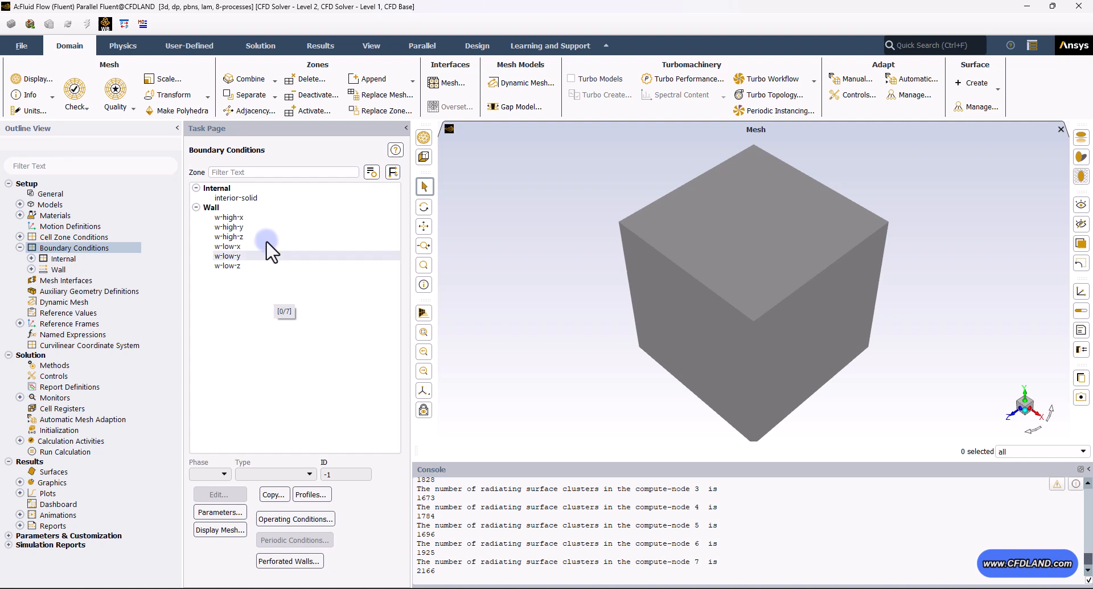
- Open the w-high-x wall boundary for editing and set its thermal condition to Mixed
left_click(833, 340)
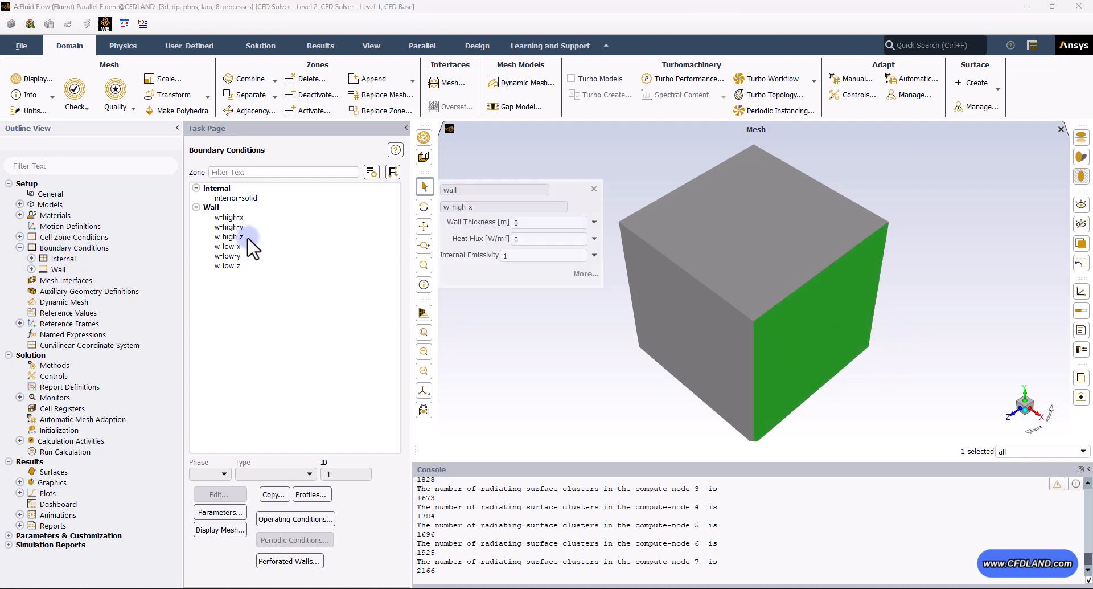
left_click(240, 218)
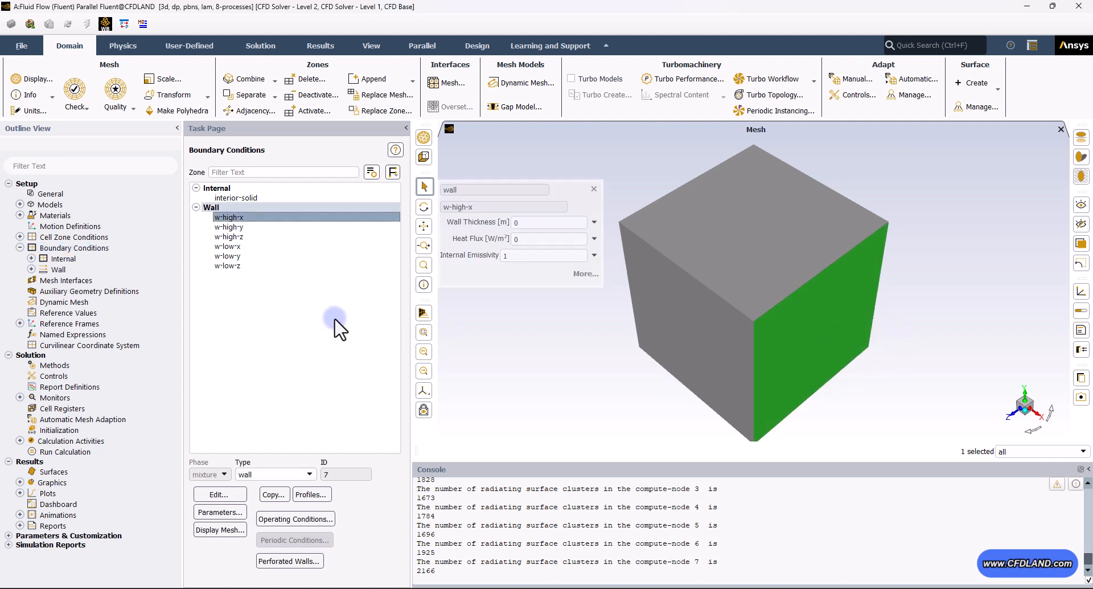
left_click(220, 494)
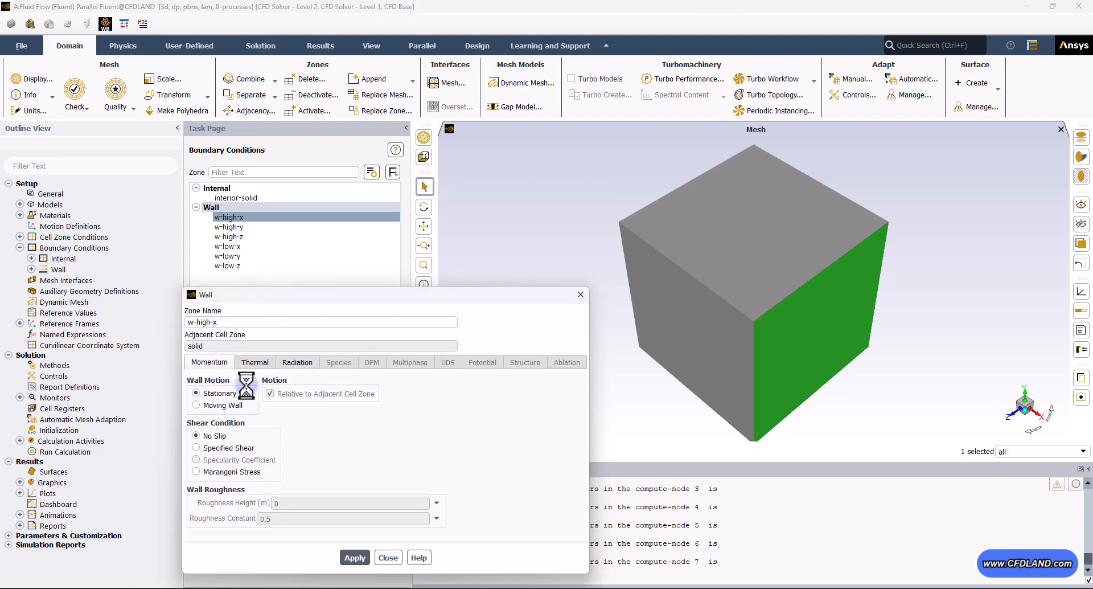
left_click_drag(283, 294, 201, 186)
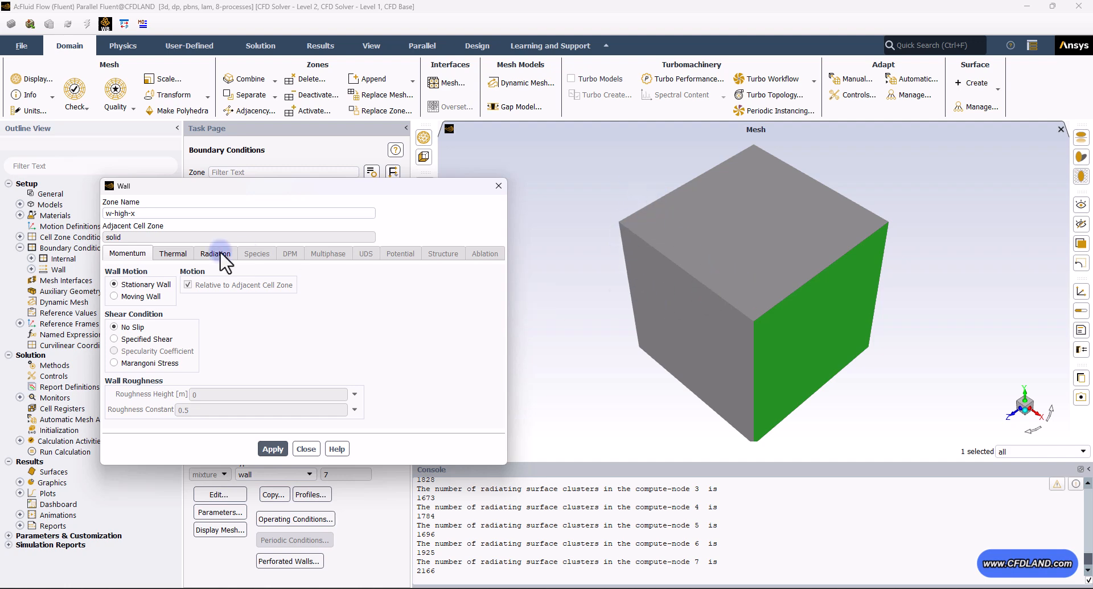
left_click(167, 253)
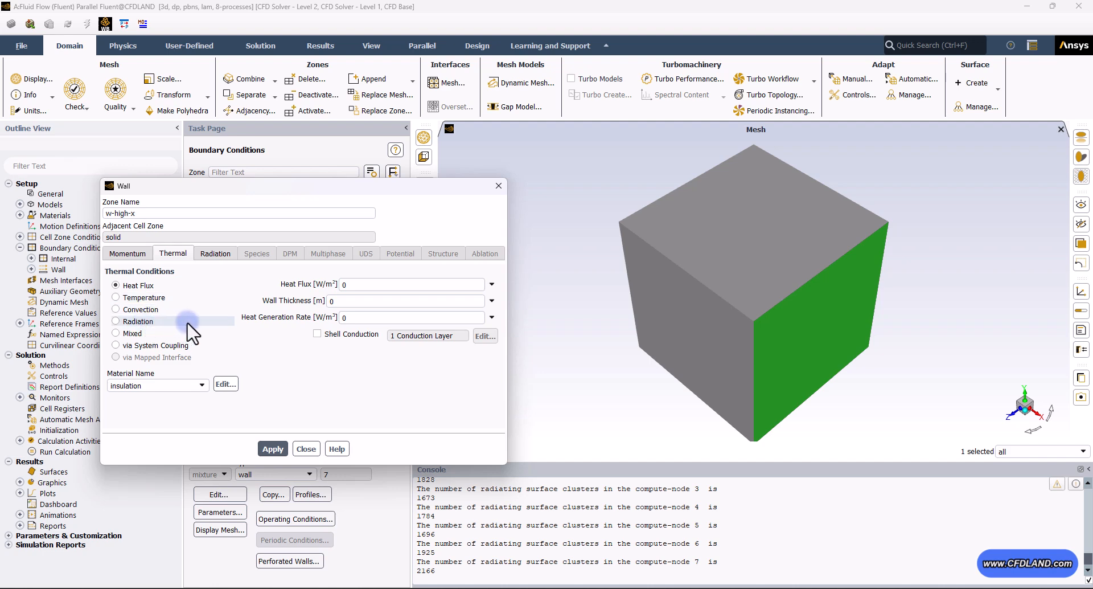
left_click(137, 334)
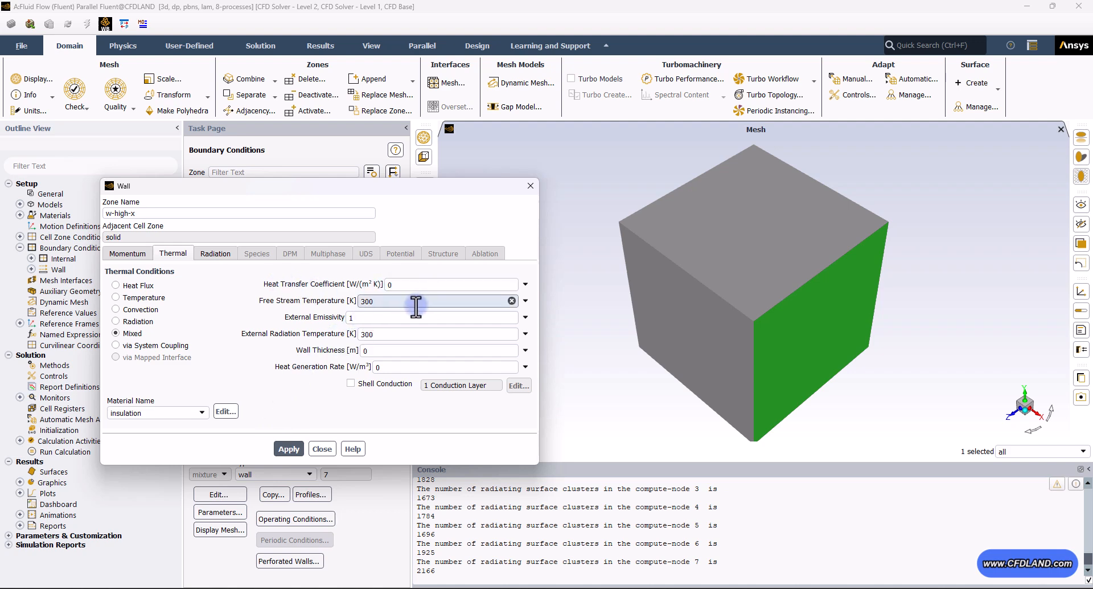
- Set w-high-x's heat transfer coefficient to 5 W/(m² K), free stream temperature to 293.15 K, external emissivity to 0.75 and external radiation temperature to 293.15 K
double_click(391, 284)
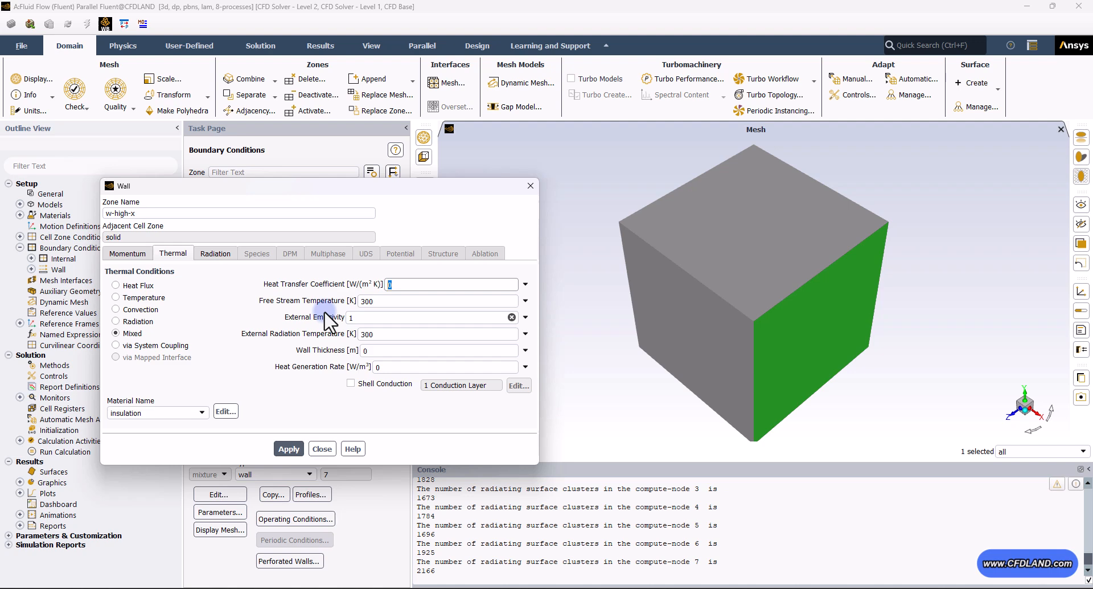
type("5")
left_click(409, 300)
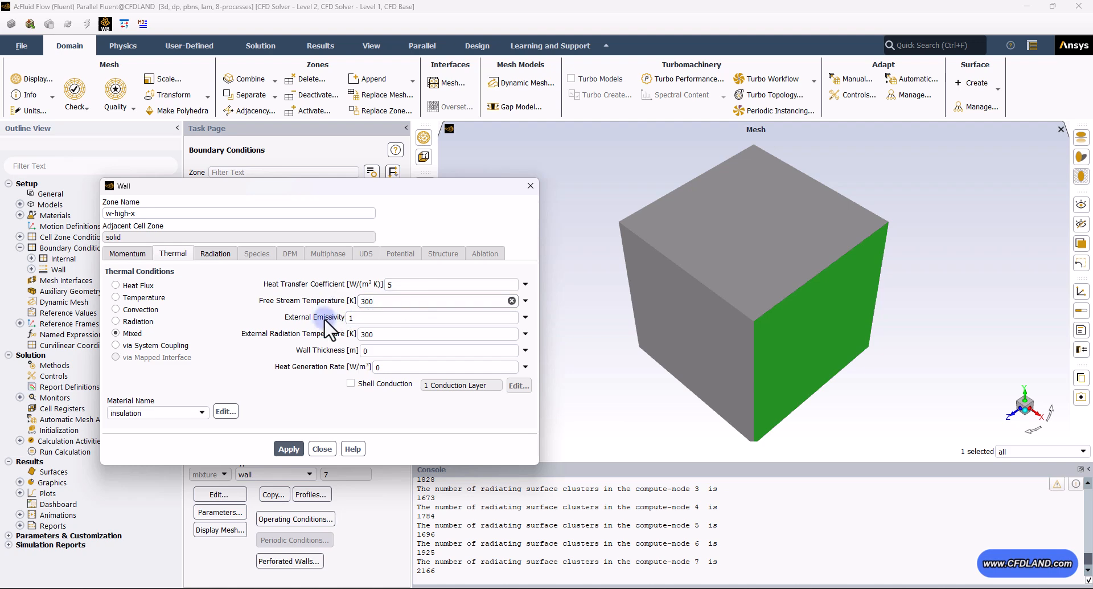
double_click(364, 301)
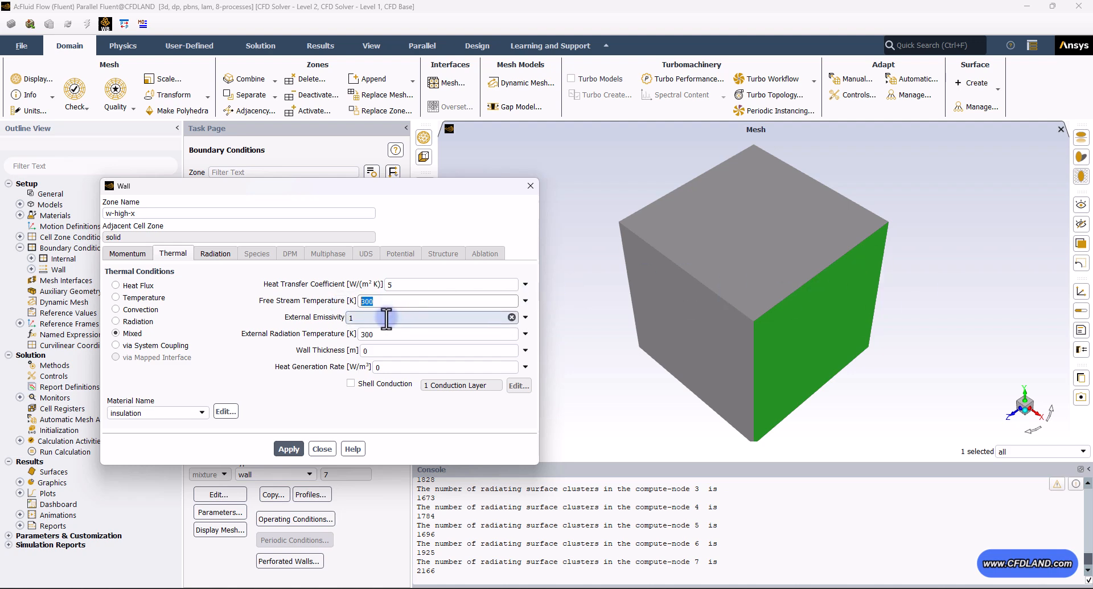
type("293.15")
double_click(387, 317)
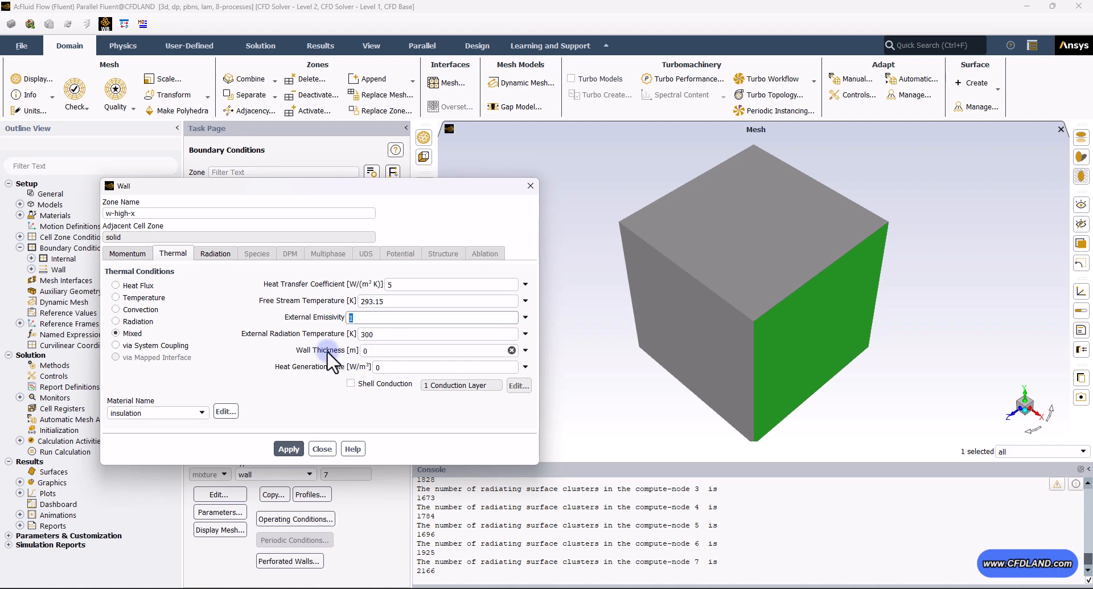
type("0.75")
double_click(370, 335)
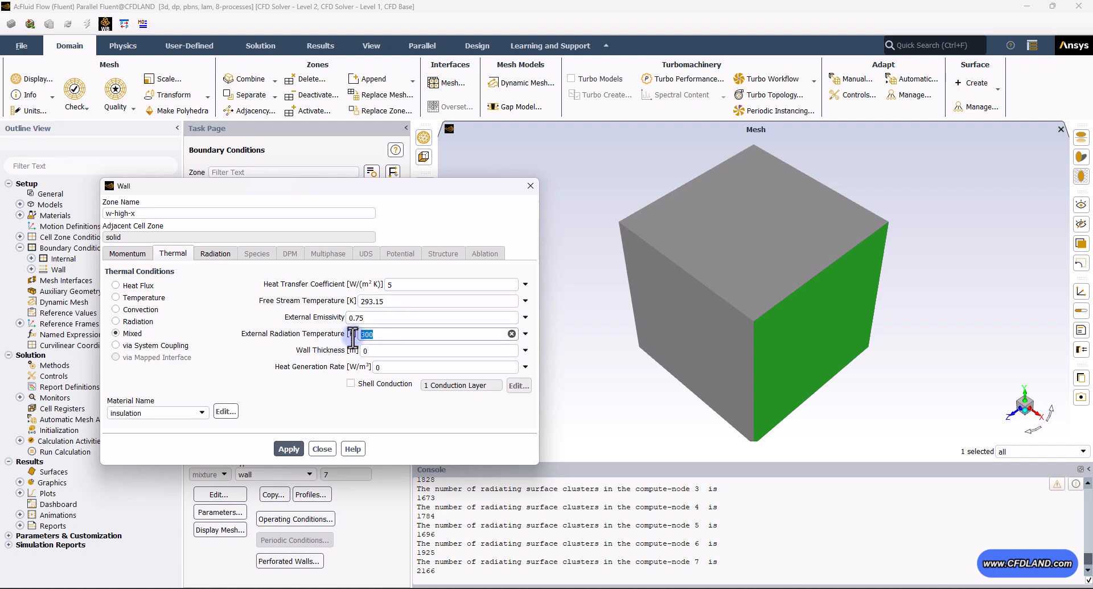
type("293.15")
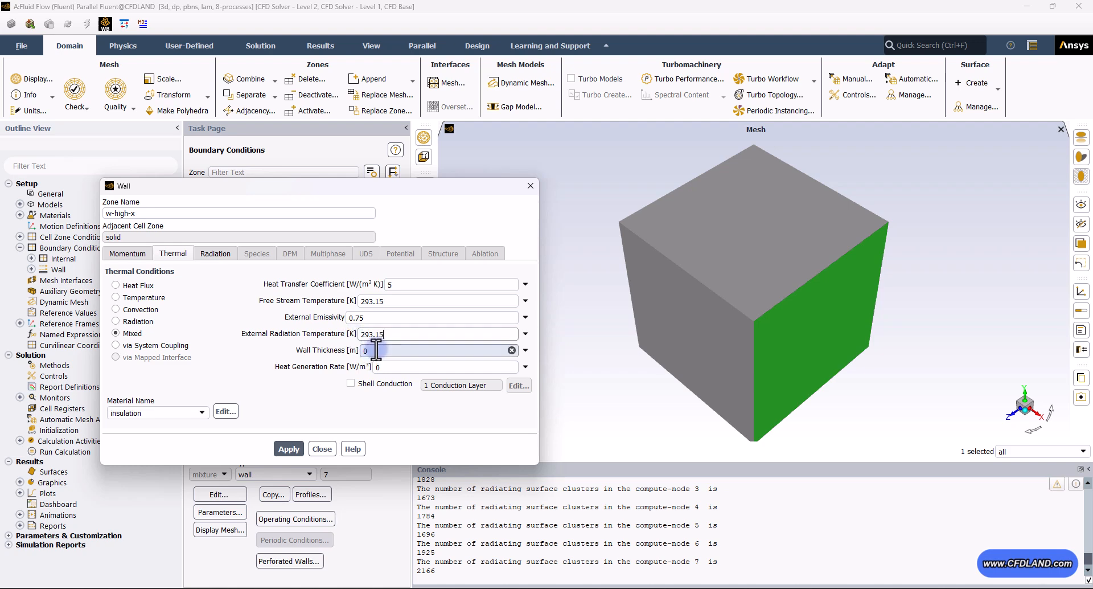
- Set the wall thickness of w-high-x to 0.05 m, then apply the thermal settings and close the wall dialog
key("Tab")
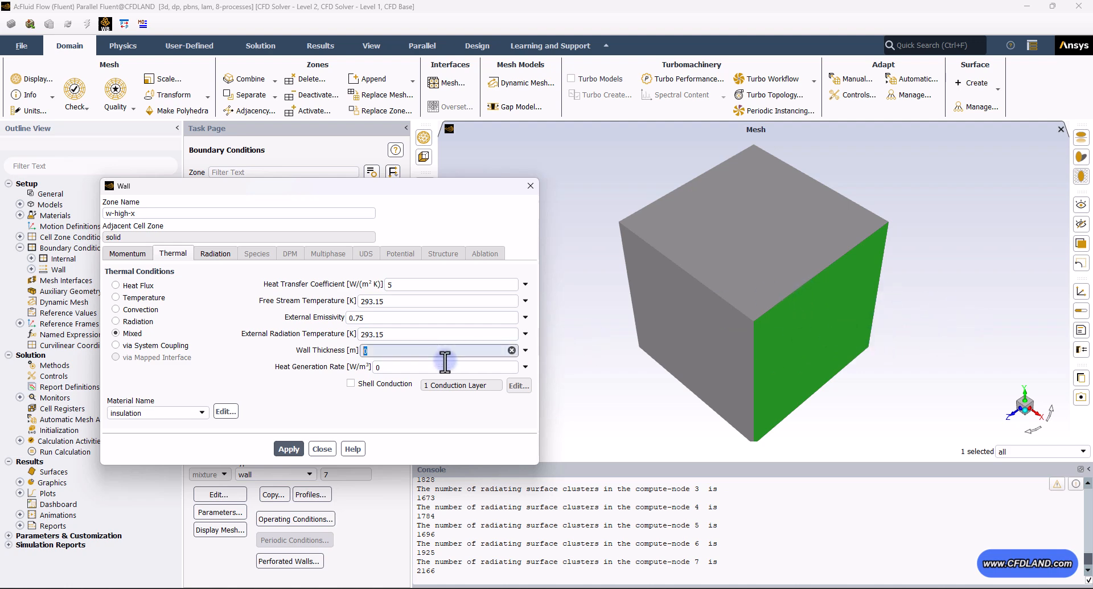
type("0.05")
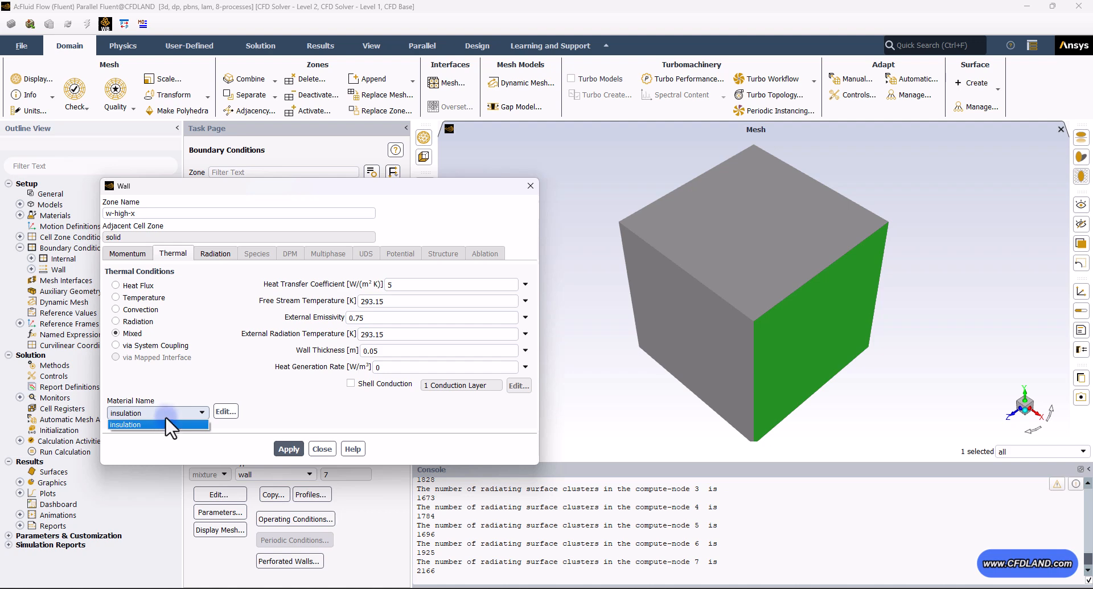
double_click(404, 355)
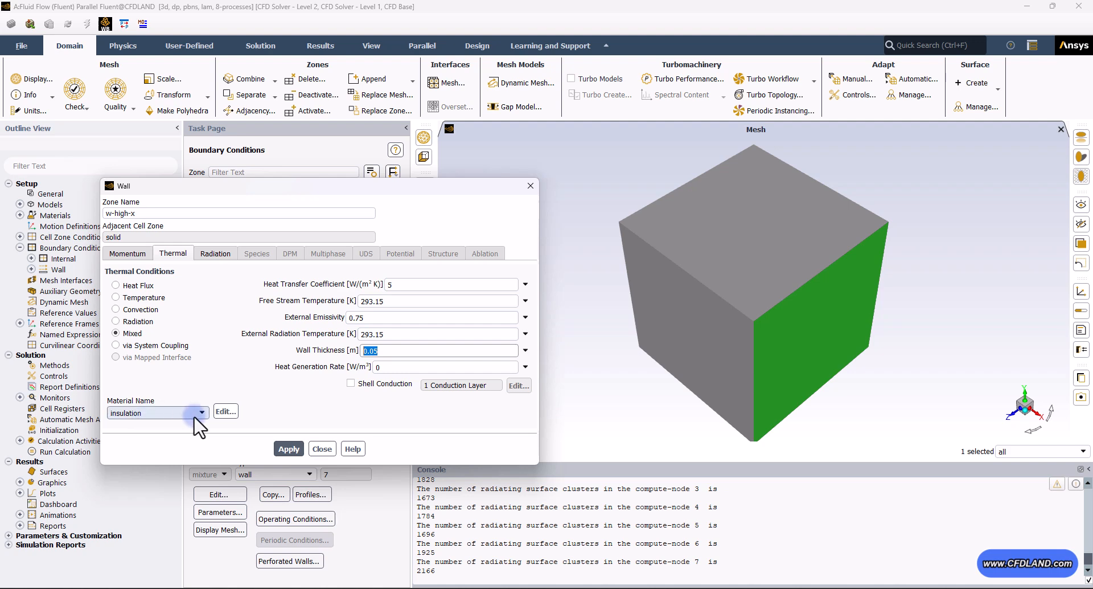
left_click(287, 449)
left_click(322, 448)
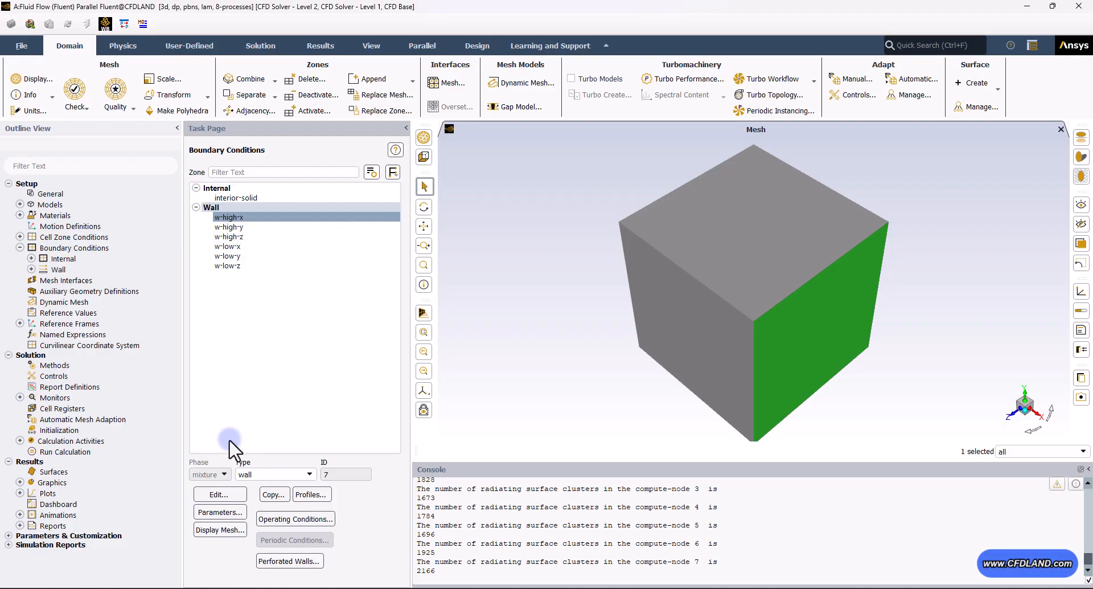
- Set the internal emissivity of w-high-x to 0.95 in its radiation settings, apply it and close the wall dialog
left_click(222, 494)
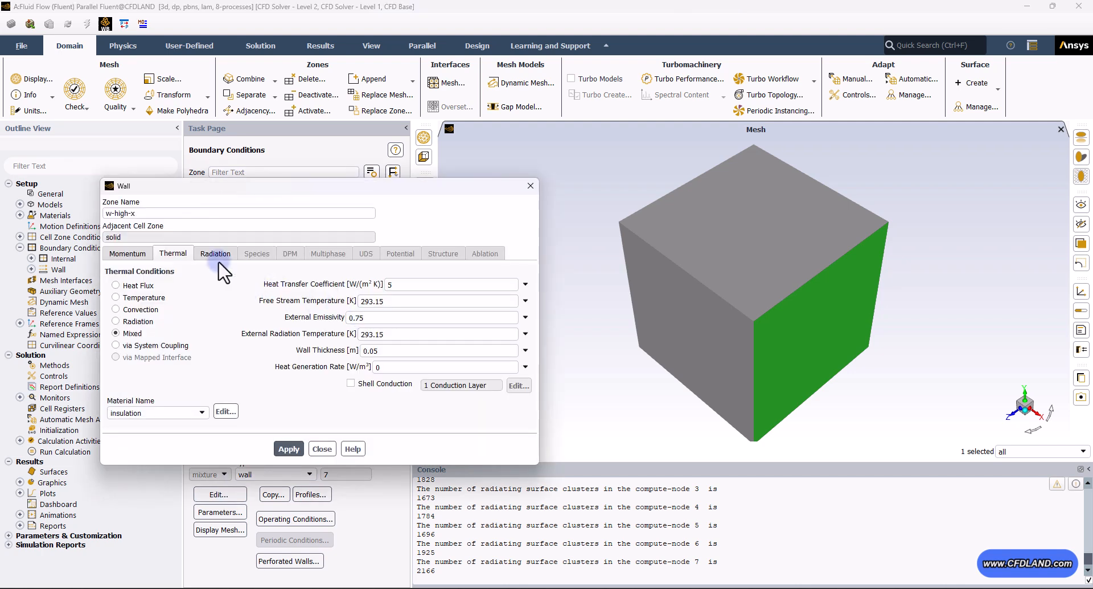
left_click(215, 253)
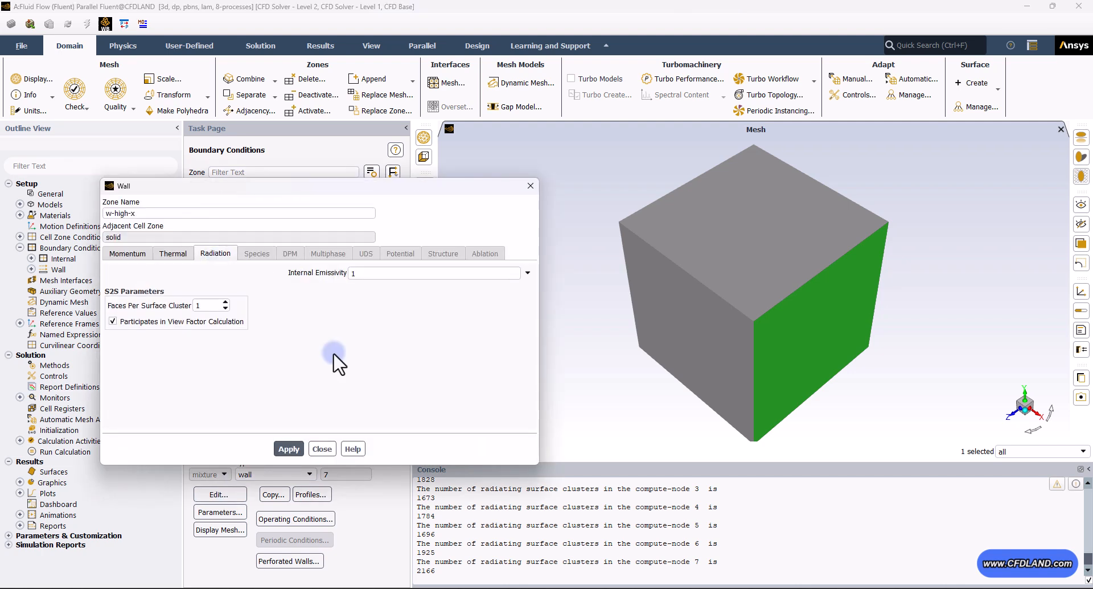
double_click(419, 273)
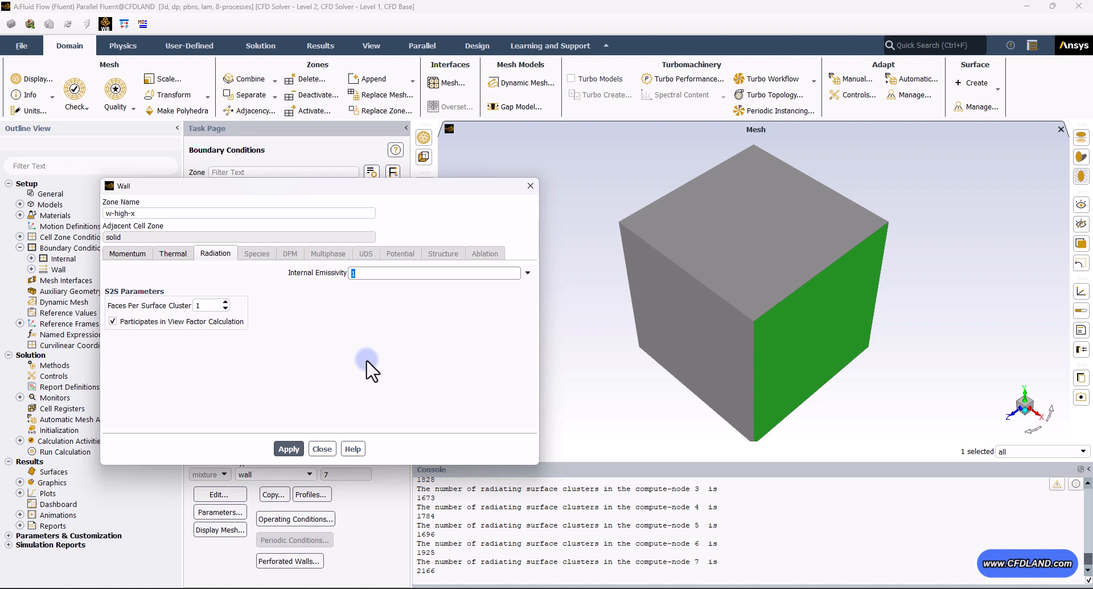
type("0.95")
left_click(286, 448)
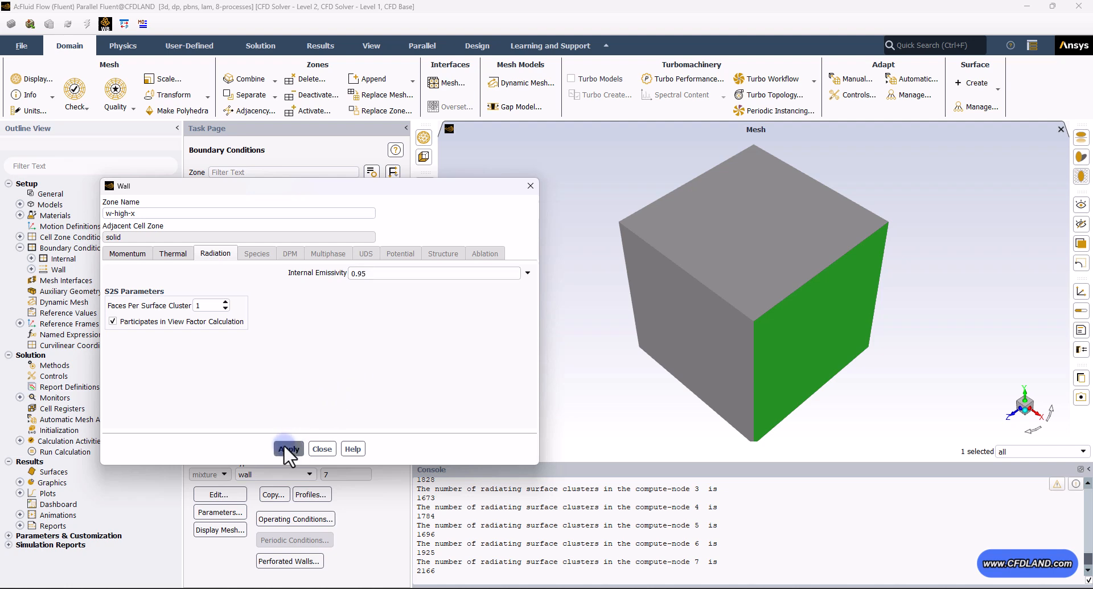
left_click(312, 450)
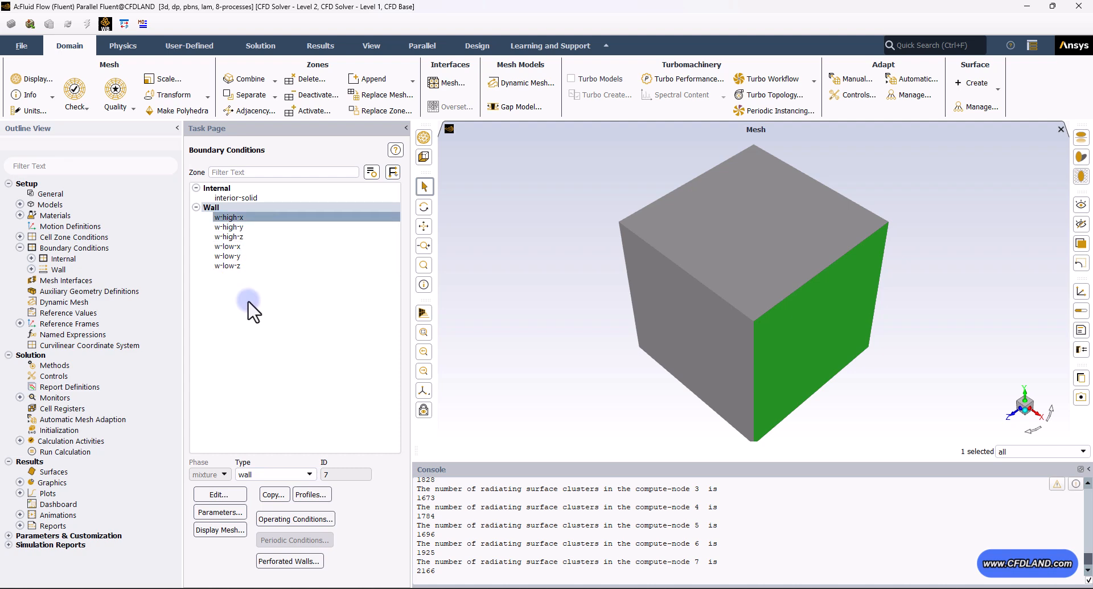
- Copy the w-high-x boundary conditions to the walls w-high-y, w-high-z, w-low-y and w-low-z
left_click(276, 497)
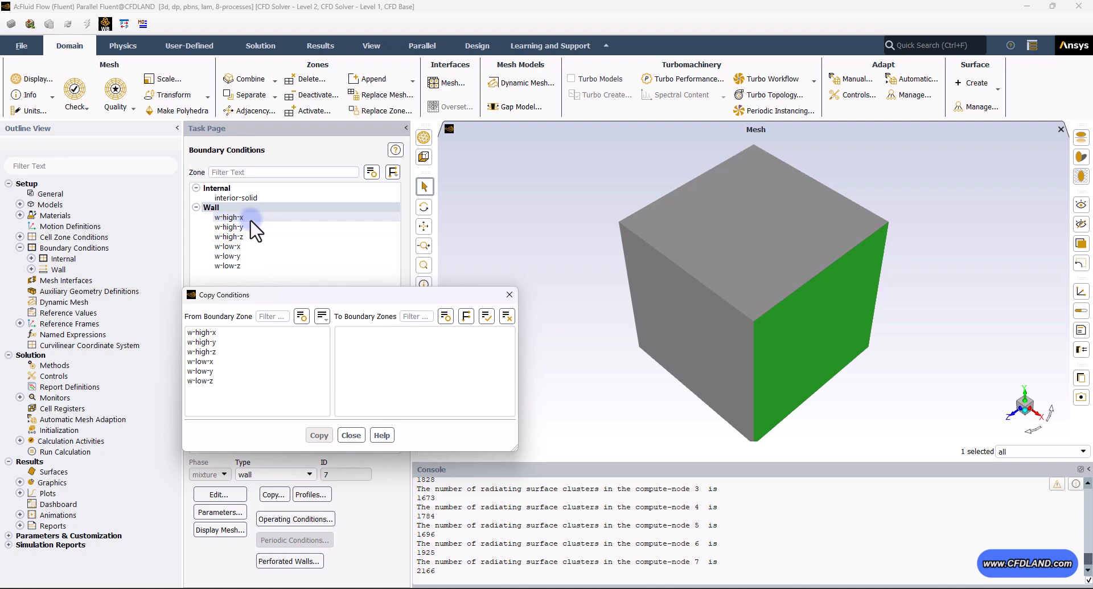
left_click(225, 332)
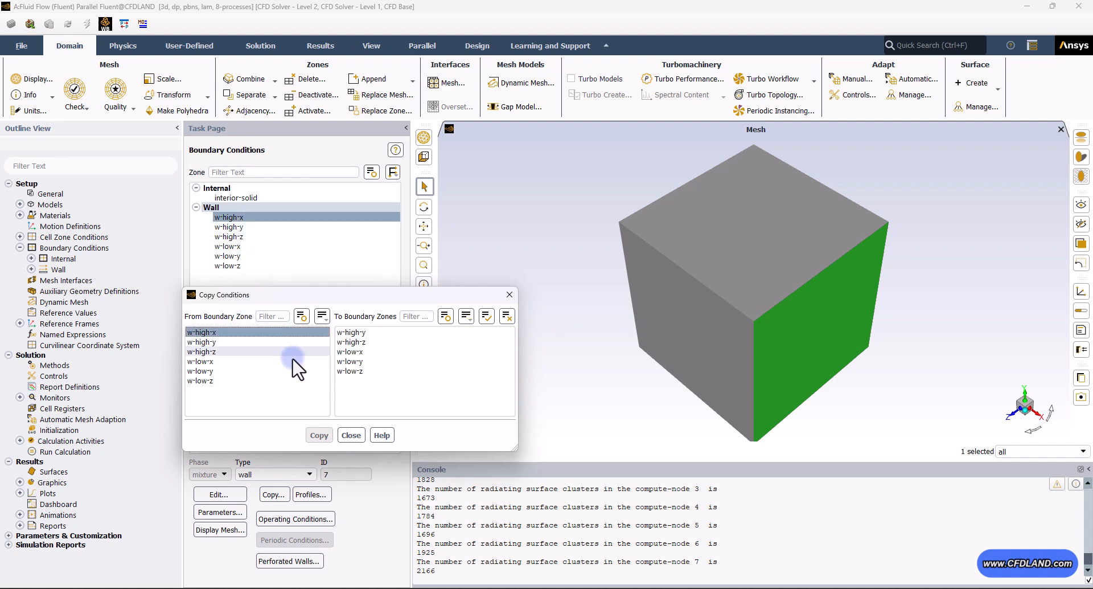
left_click(352, 332)
left_click(353, 341)
left_click(351, 361)
left_click(362, 371)
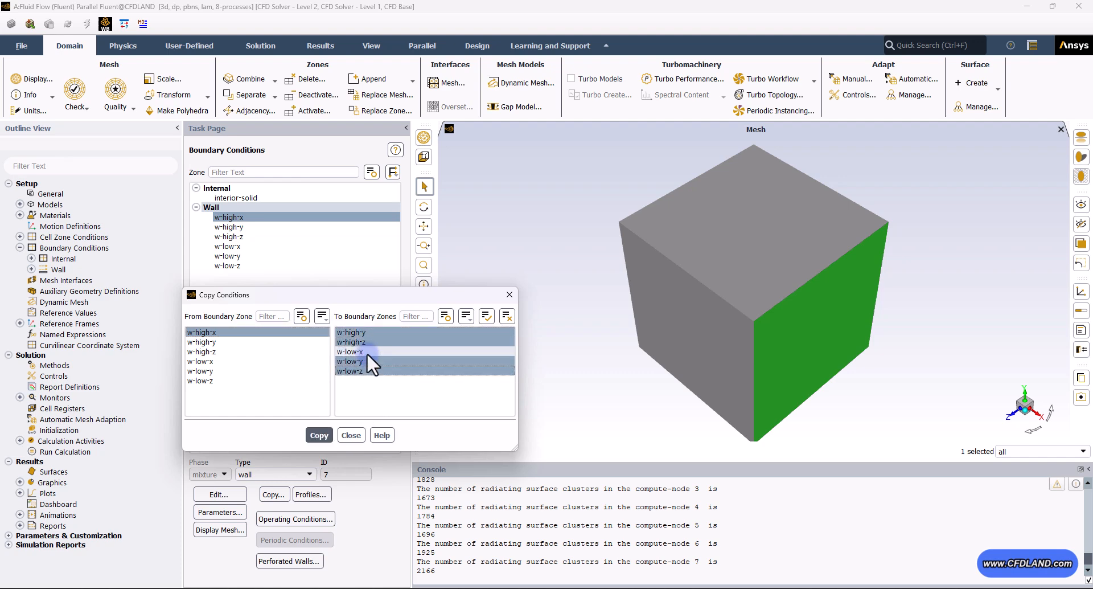
left_click(323, 435)
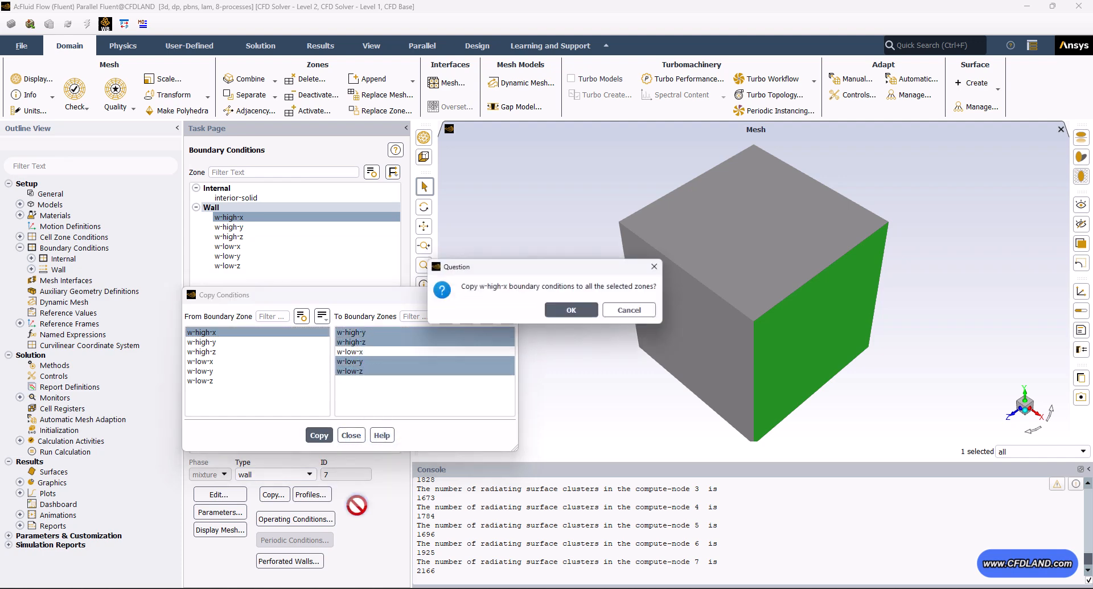
left_click(572, 311)
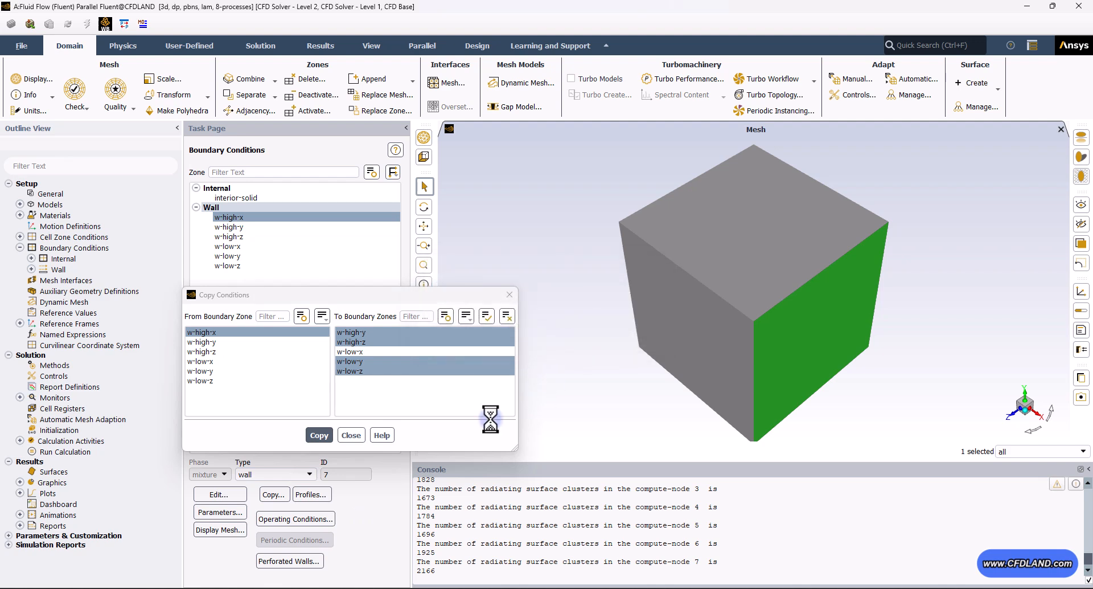
left_click(352, 435)
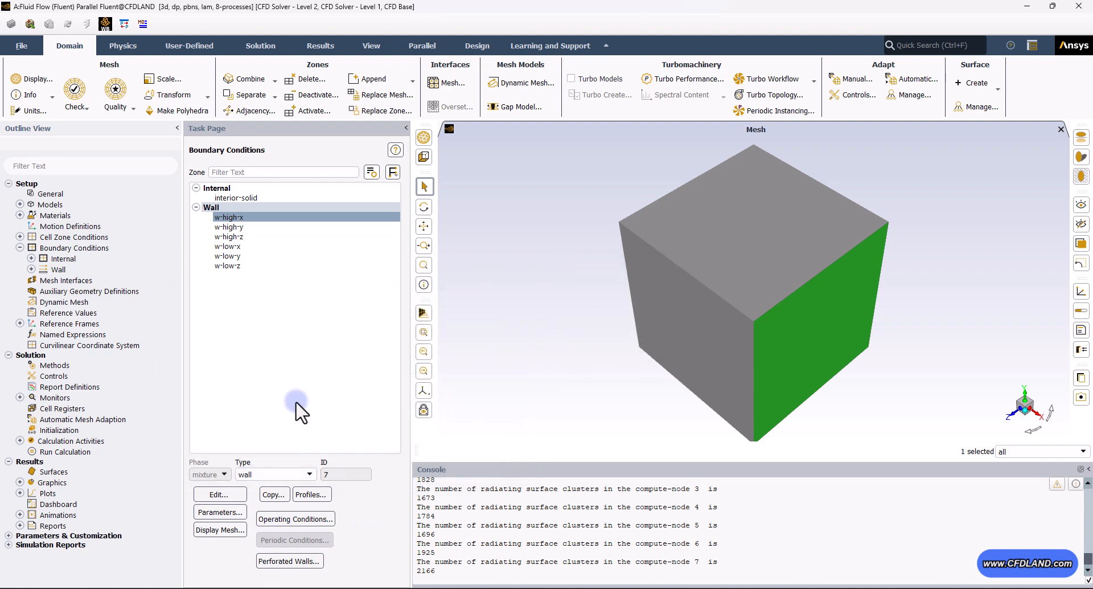
- Set the w-low-x wall's thermal condition to Temperature with a value of 473.15 K and apply it
left_click(234, 246)
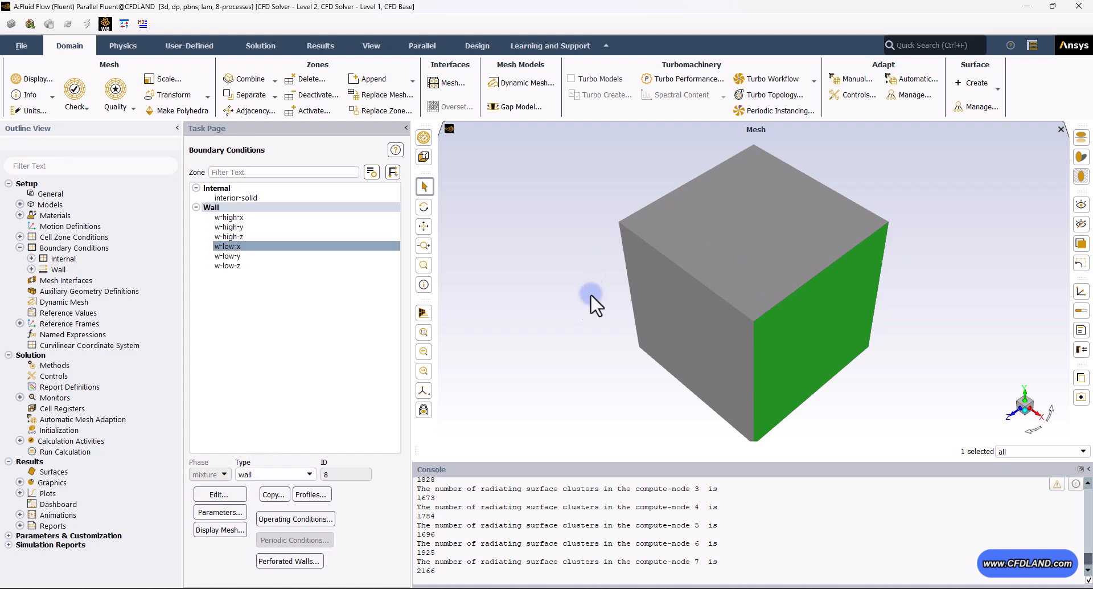
left_click_drag(321, 297, 224, 192)
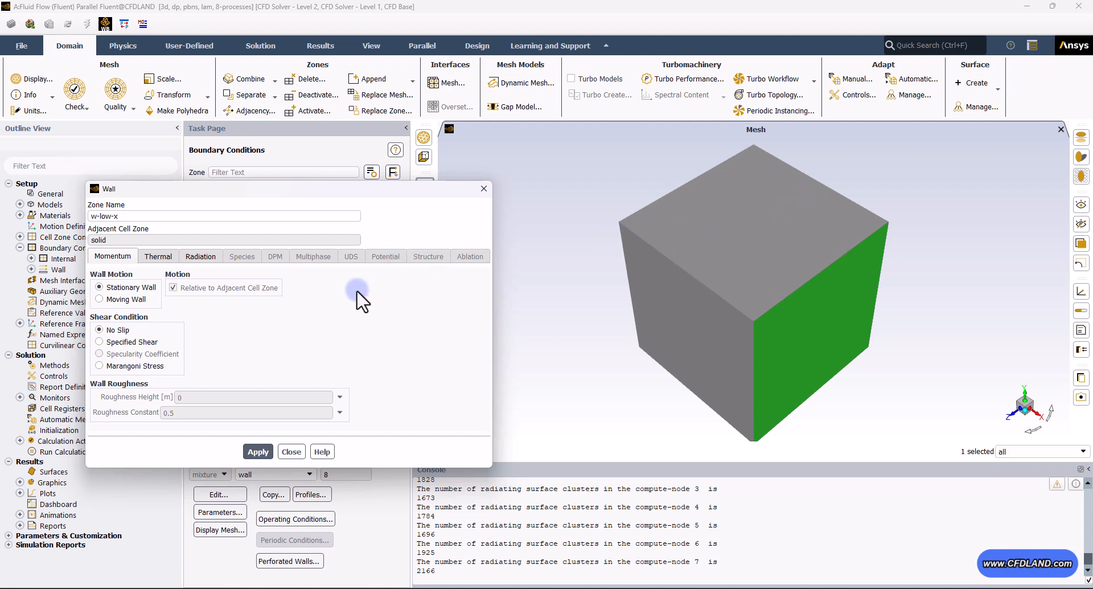
left_click(159, 257)
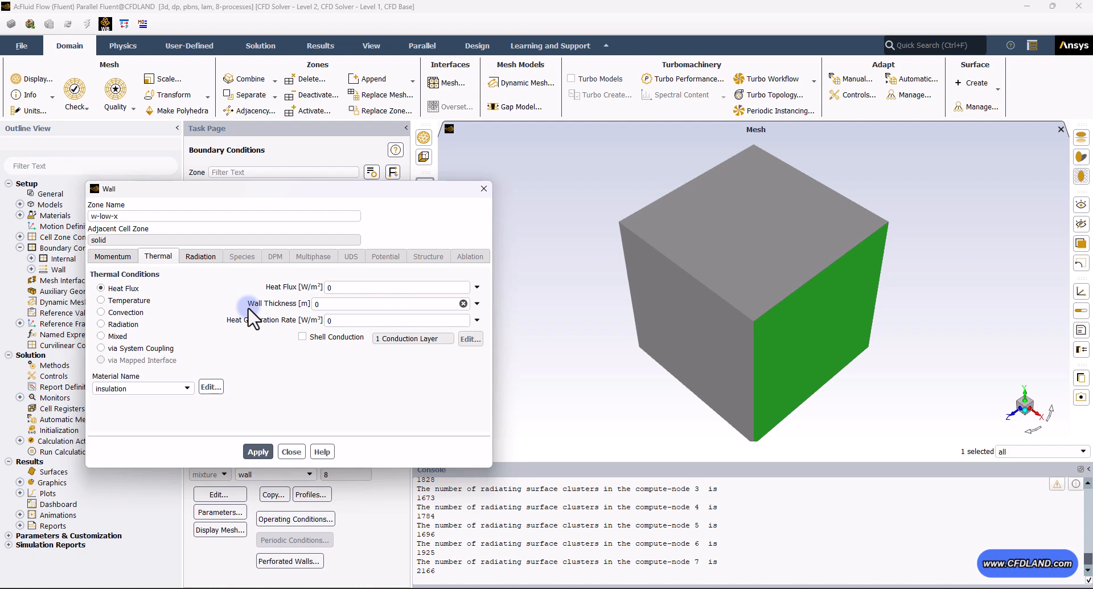
left_click(144, 301)
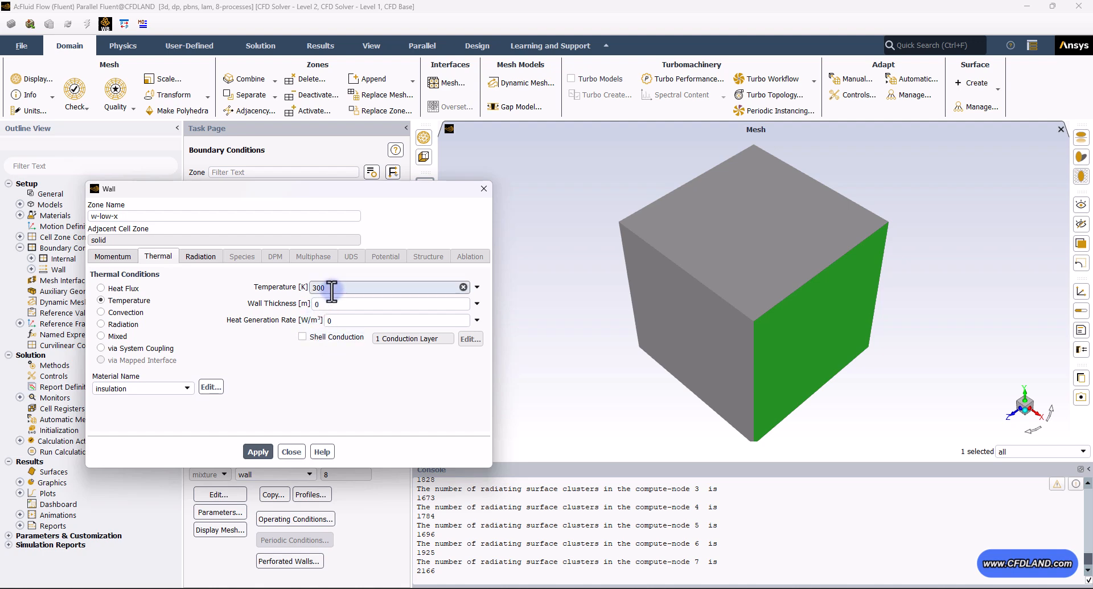
left_click_drag(331, 292, 295, 292)
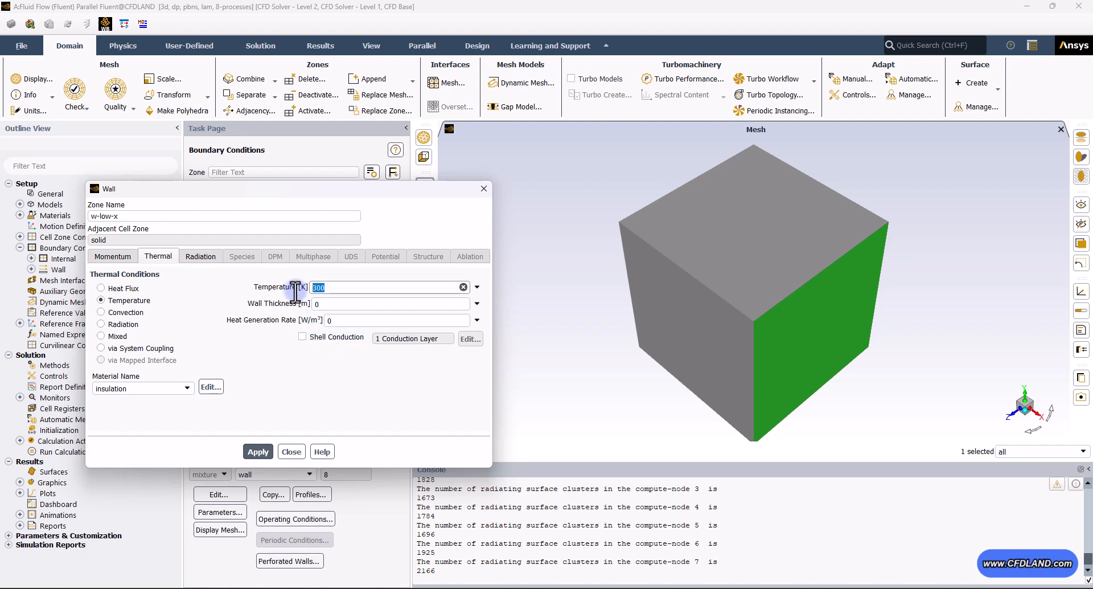
type("473.15")
left_click(256, 451)
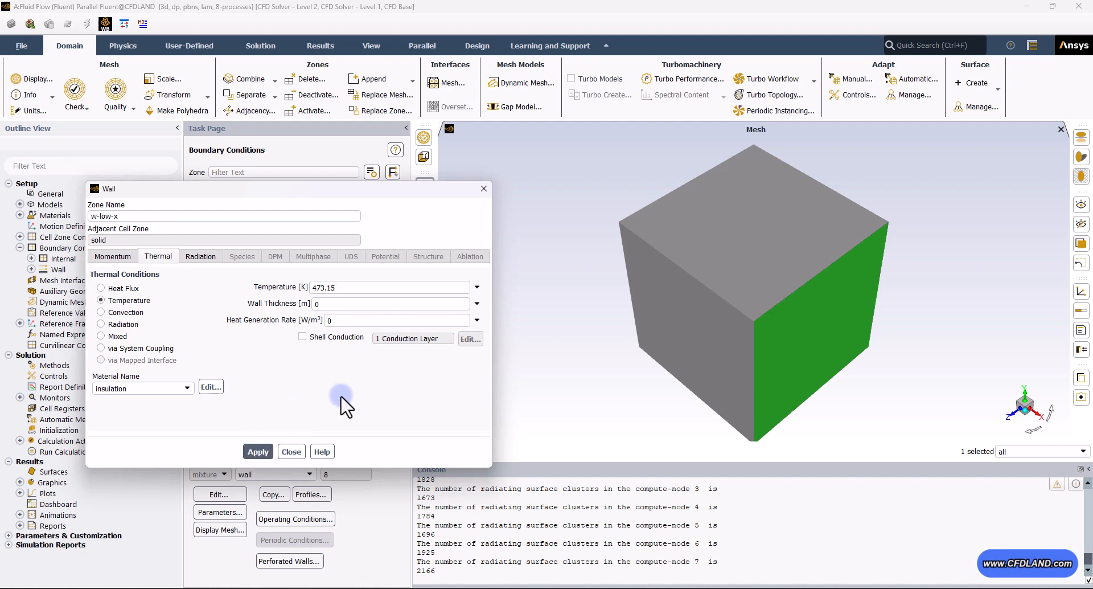
double_click(317, 304)
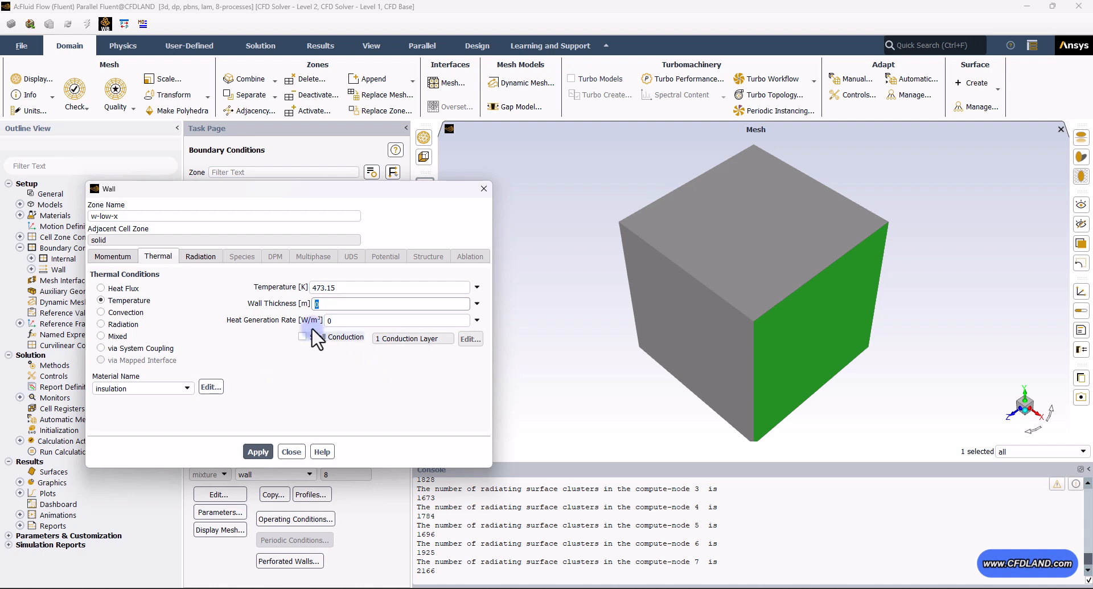
- Set the internal emissivity of w-low-x to 0.95 in its radiation settings, apply it and close the wall dialog
left_click(200, 258)
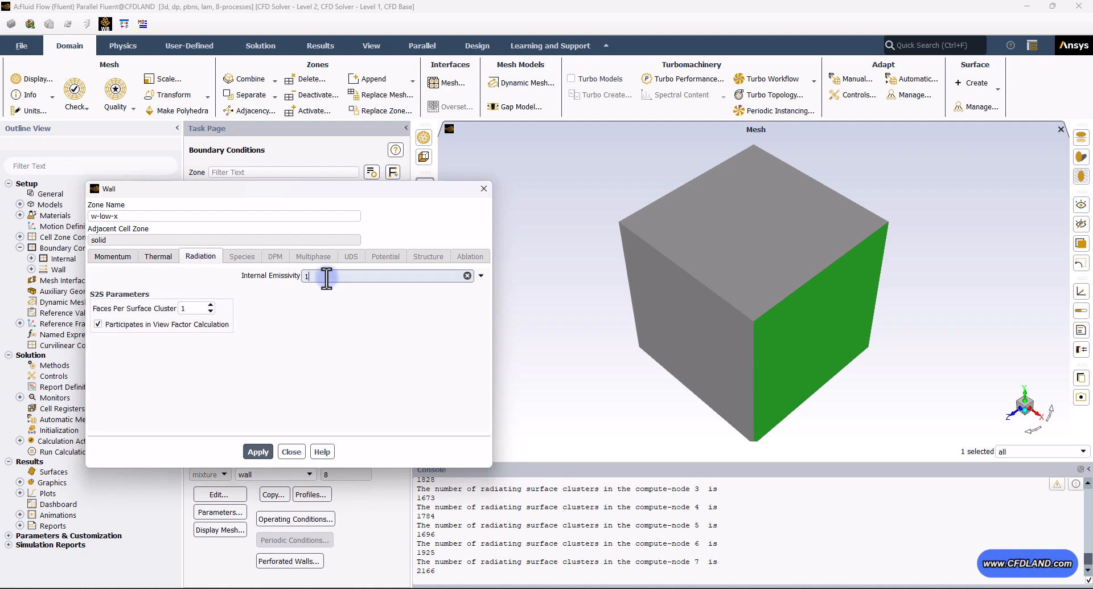
double_click(330, 278)
type("0.95")
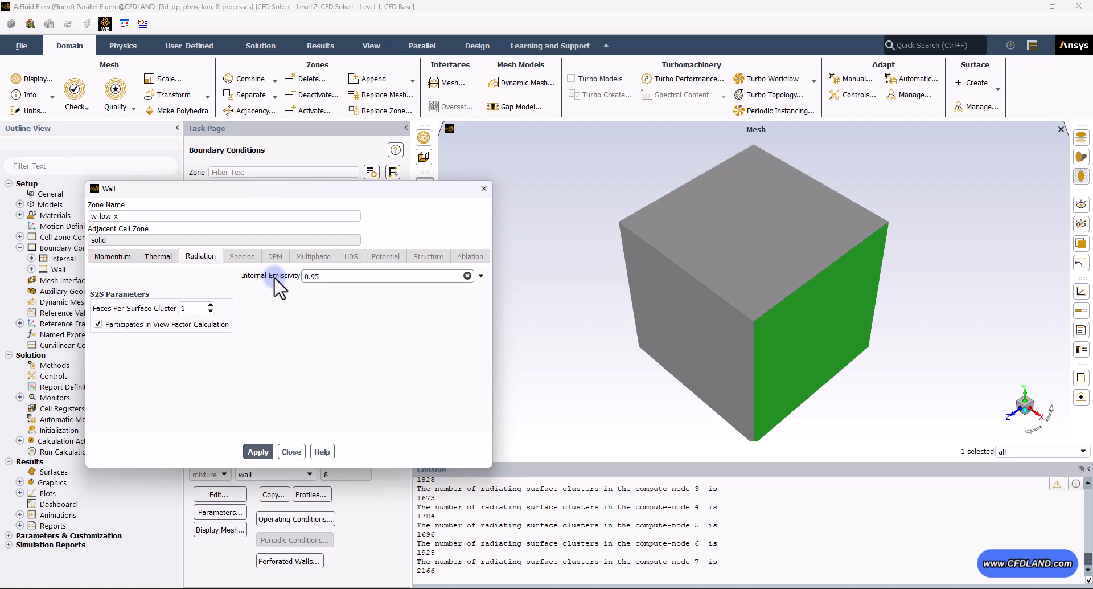
left_click(258, 446)
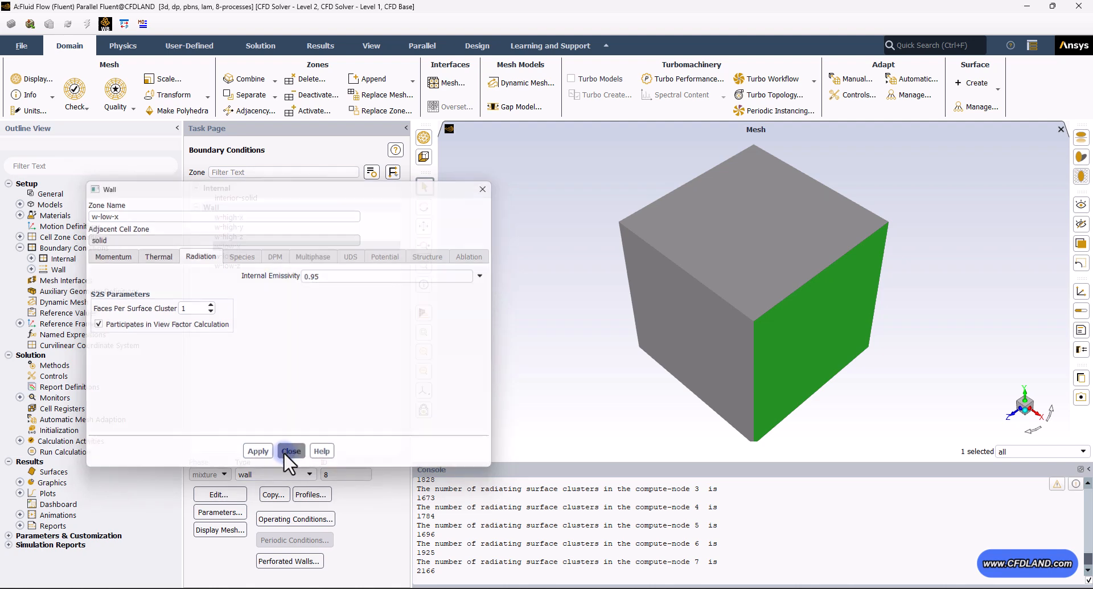
left_click(290, 451)
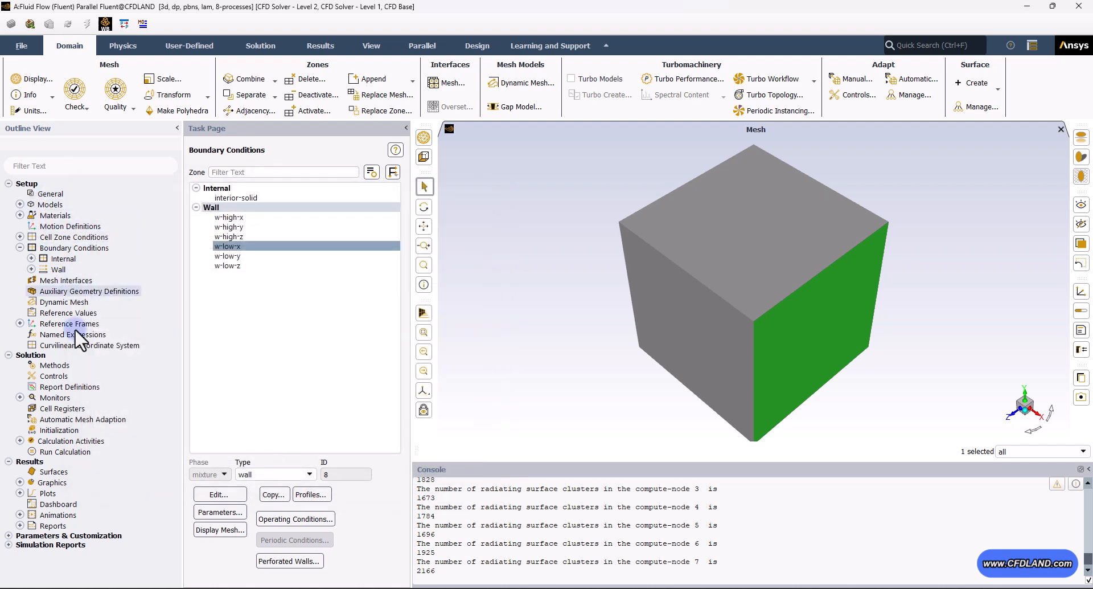
- In the solution methods, keep the Coupled pressure-velocity scheme and set the pressure discretization to Body Force Weighted
left_click(73, 368)
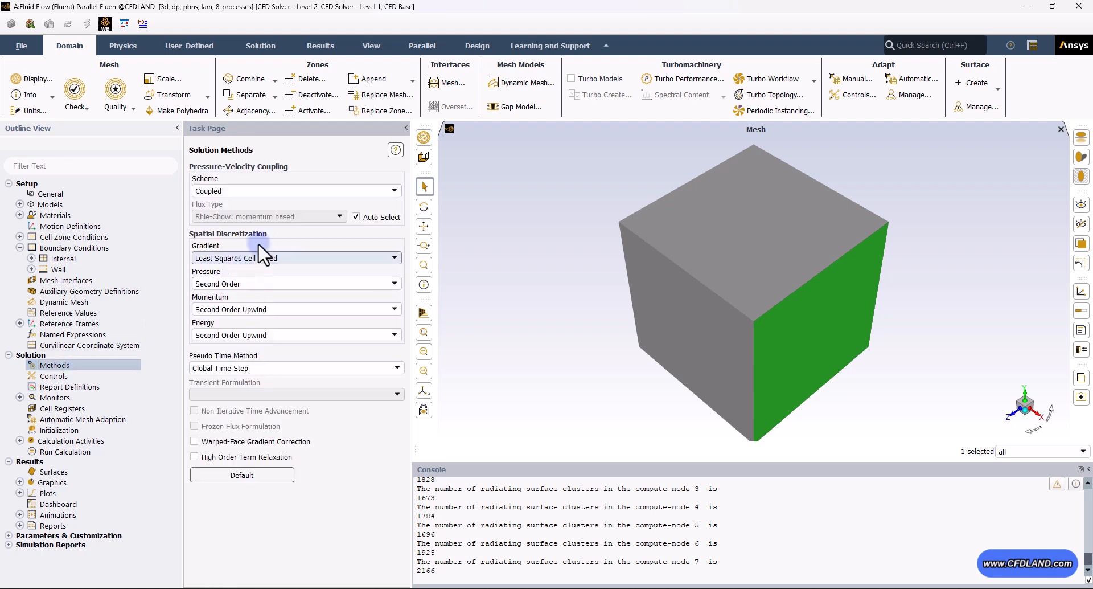
left_click(258, 190)
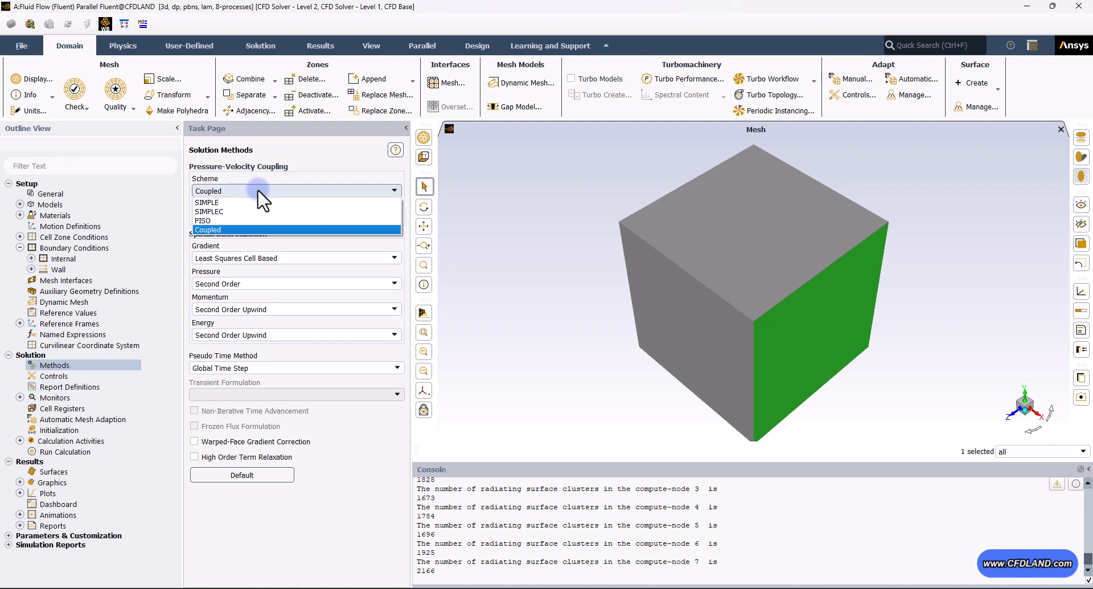
left_click(203, 228)
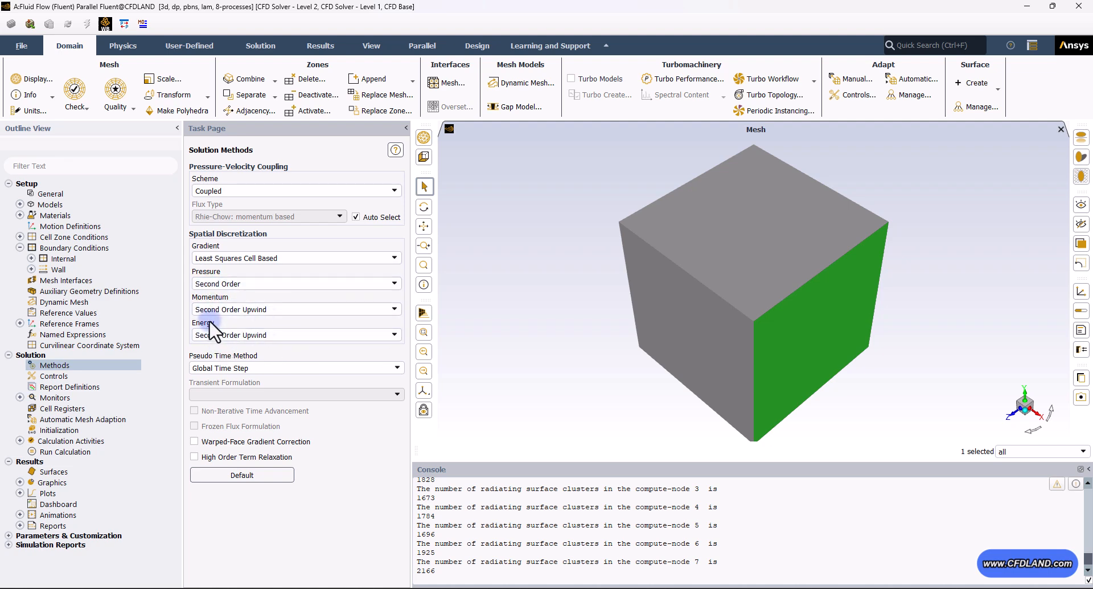
left_click(254, 281)
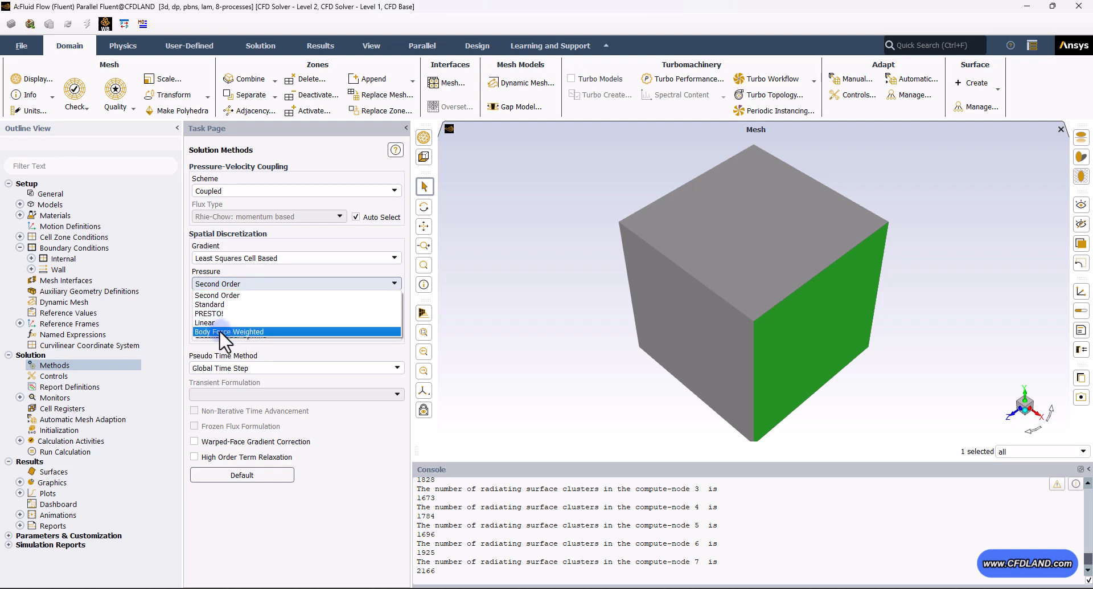
left_click(284, 332)
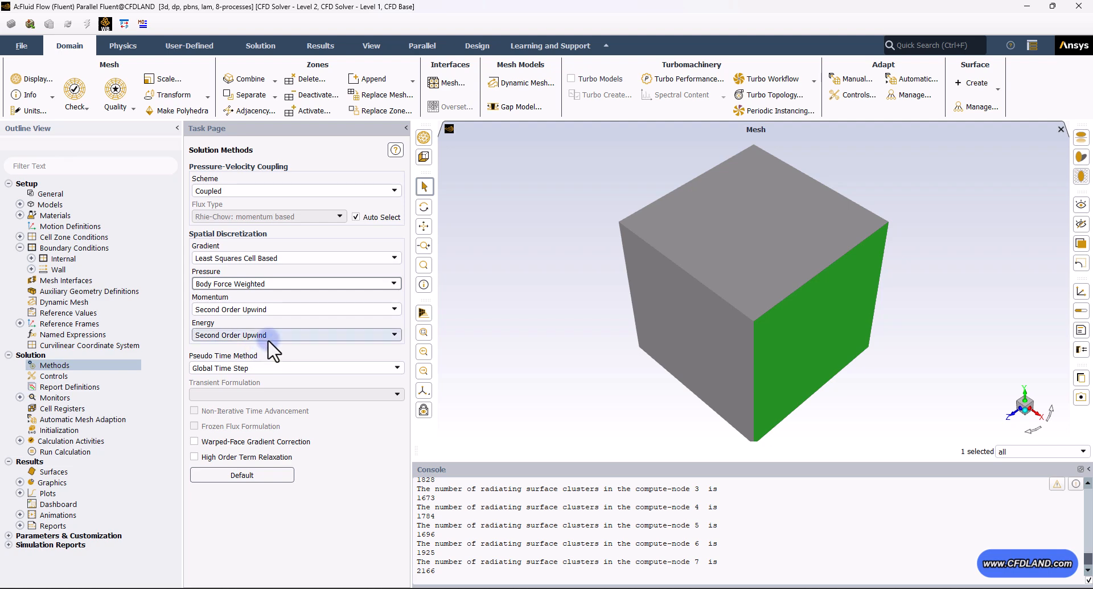
- Review the absolute convergence criteria for continuity and energy in the residual monitors and close the dialog
left_click(19, 397)
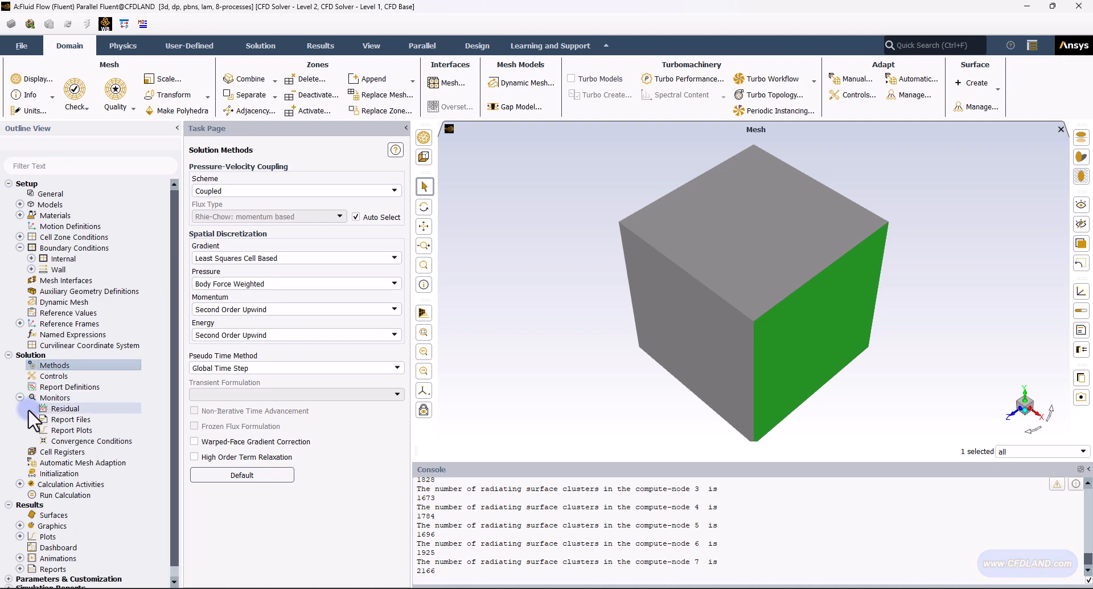
double_click(88, 408)
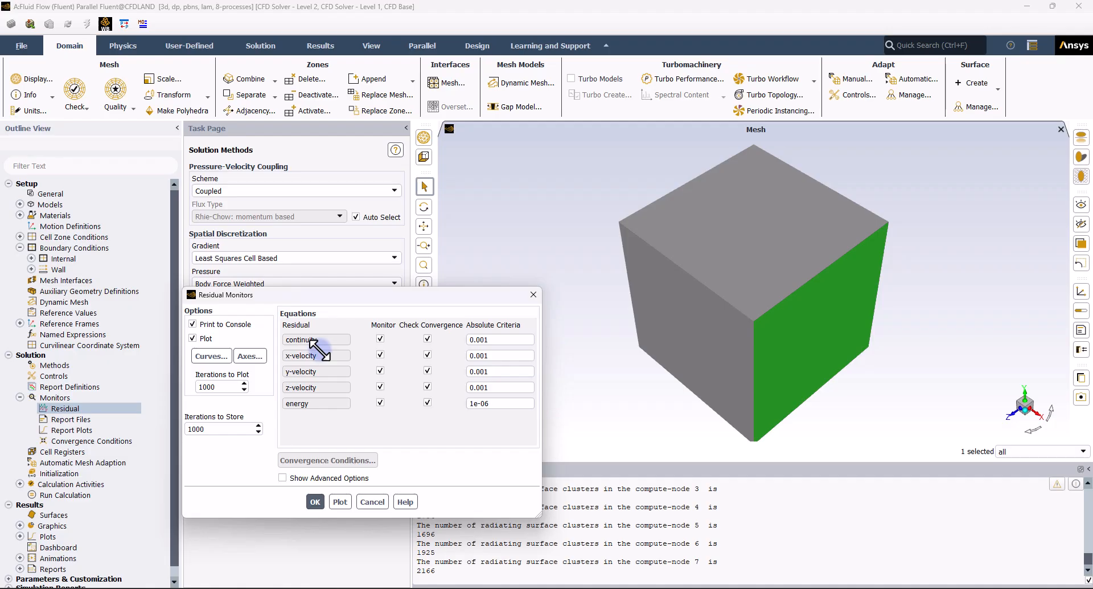
left_click(488, 341)
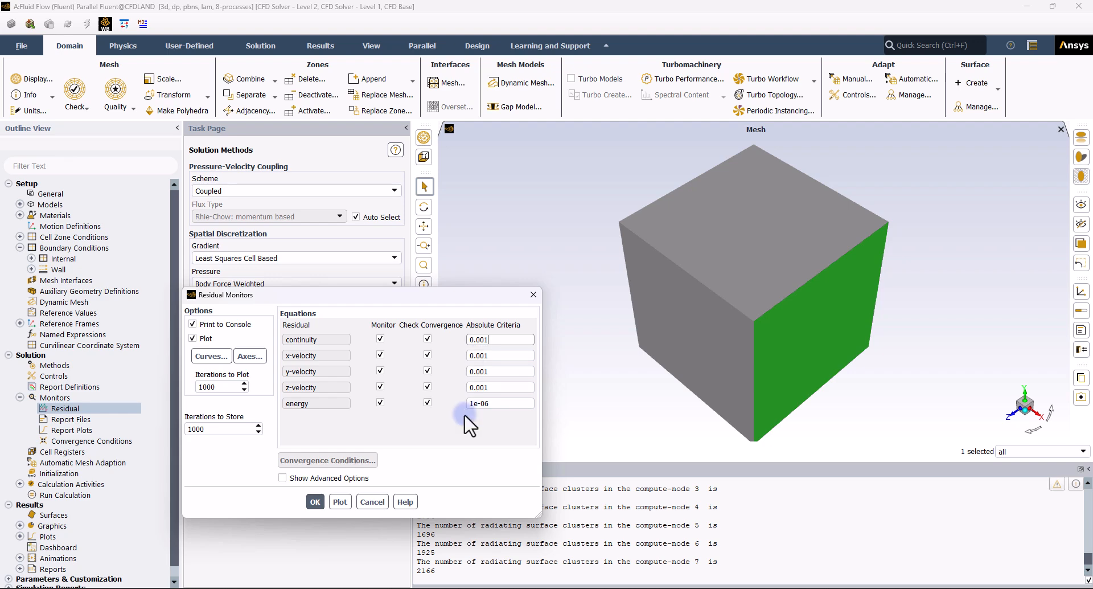
left_click_drag(512, 402, 453, 401)
left_click(315, 501)
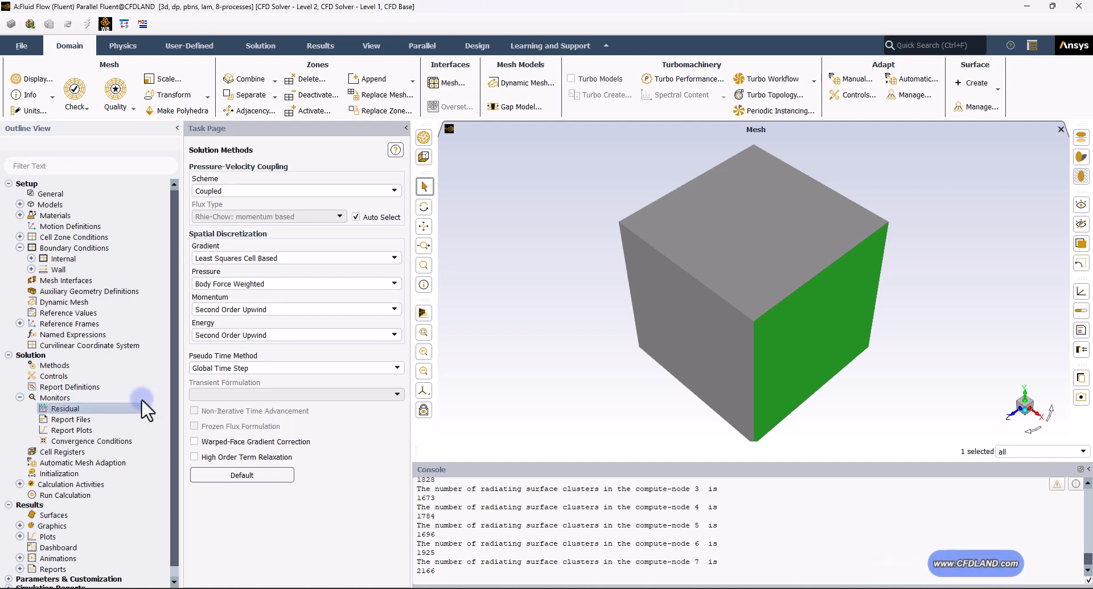
- Create a plane surface with the YZ Plane method at X = 0.25 m
left_click(108, 388)
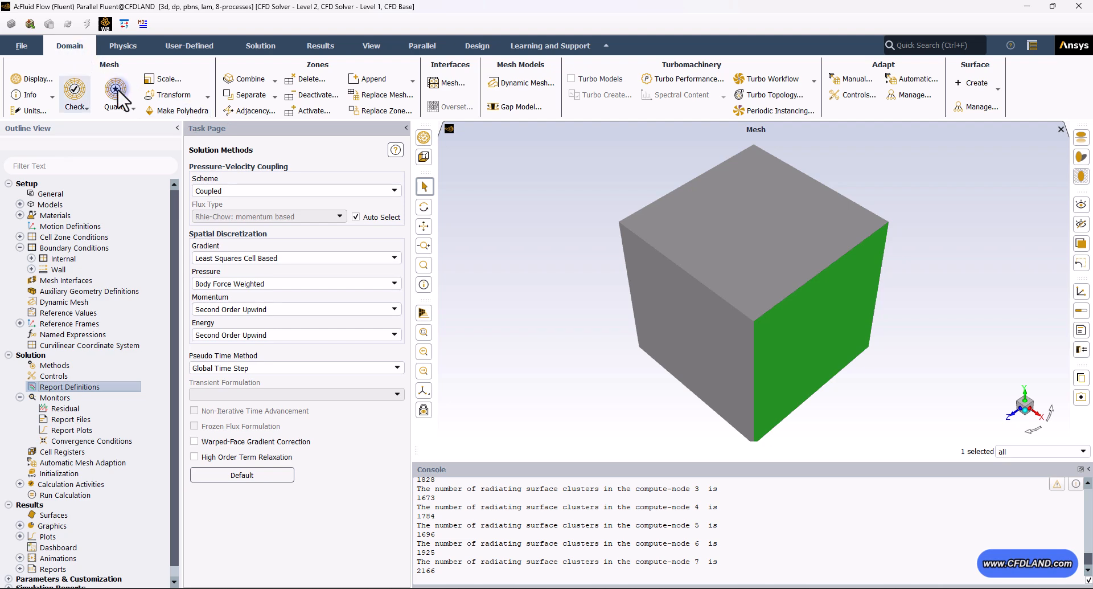
left_click(974, 83)
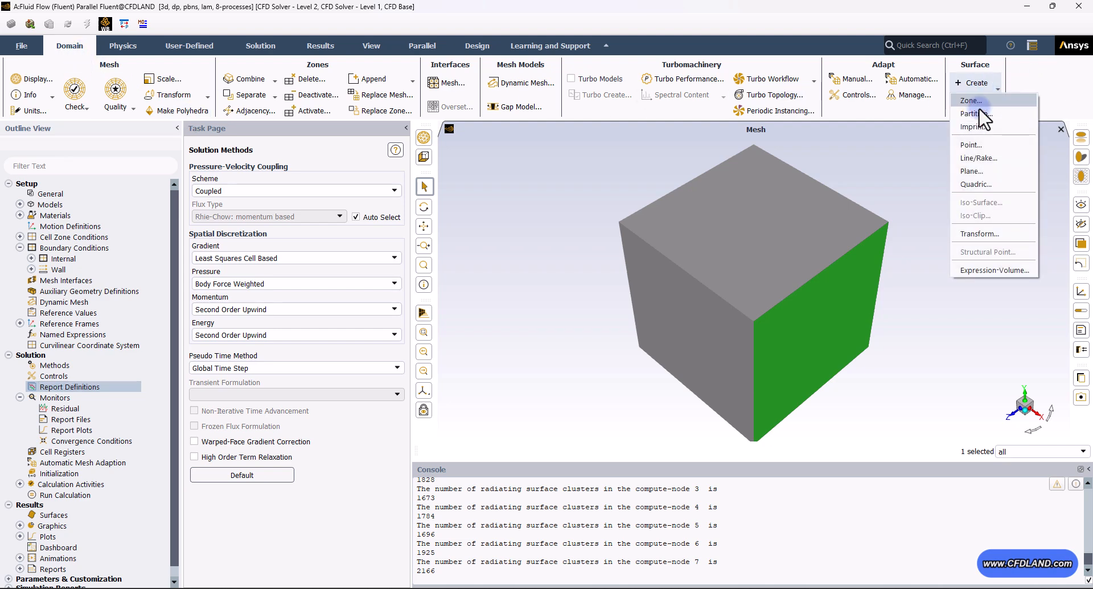
left_click(979, 171)
left_click_drag(281, 299, 268, 227)
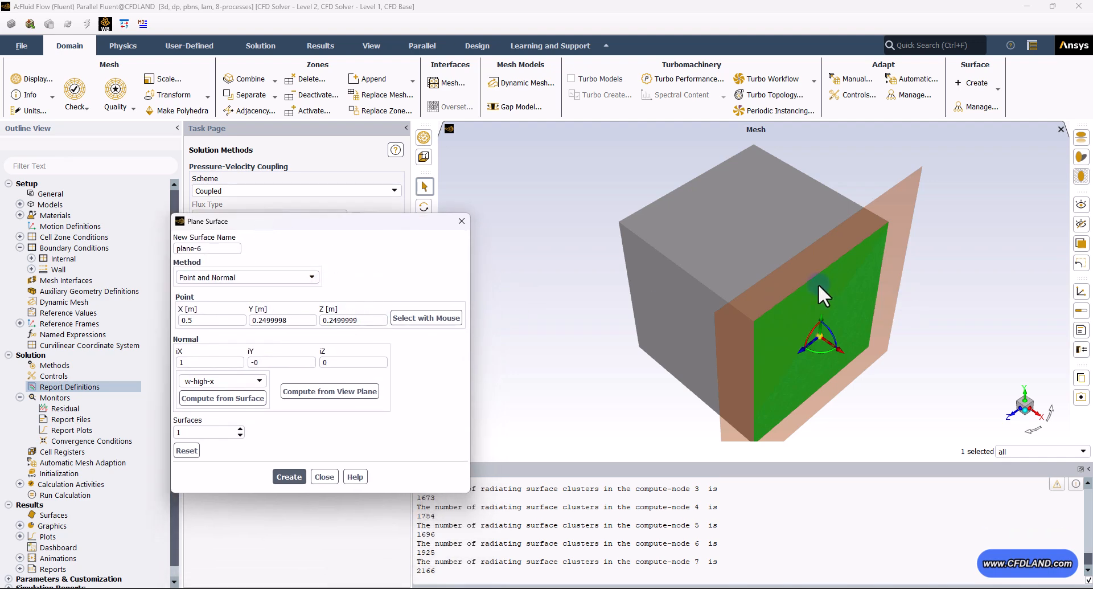
left_click(272, 278)
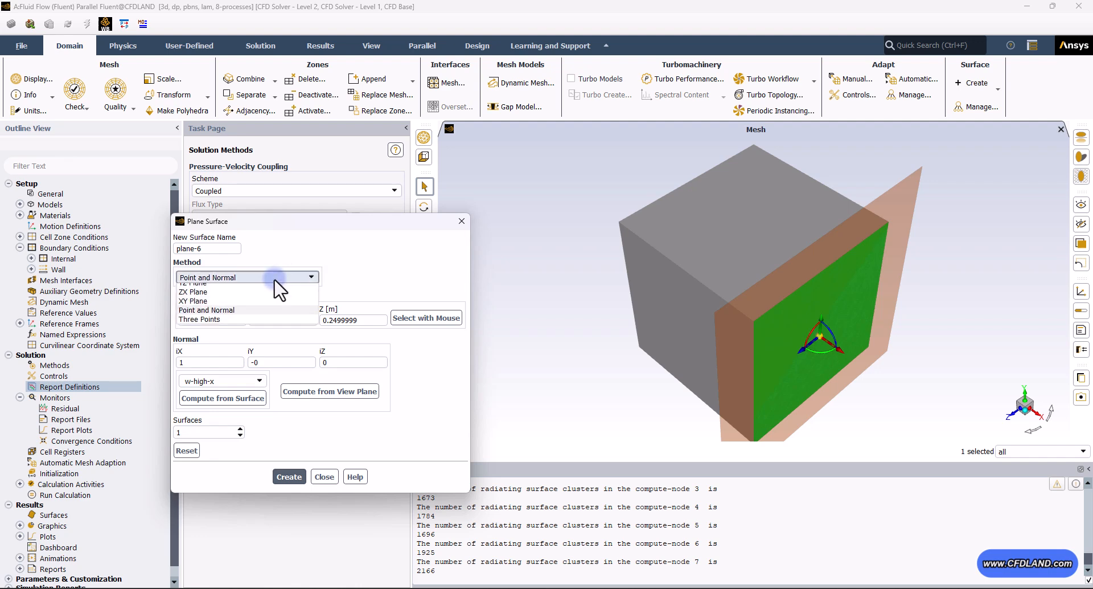
left_click(211, 289)
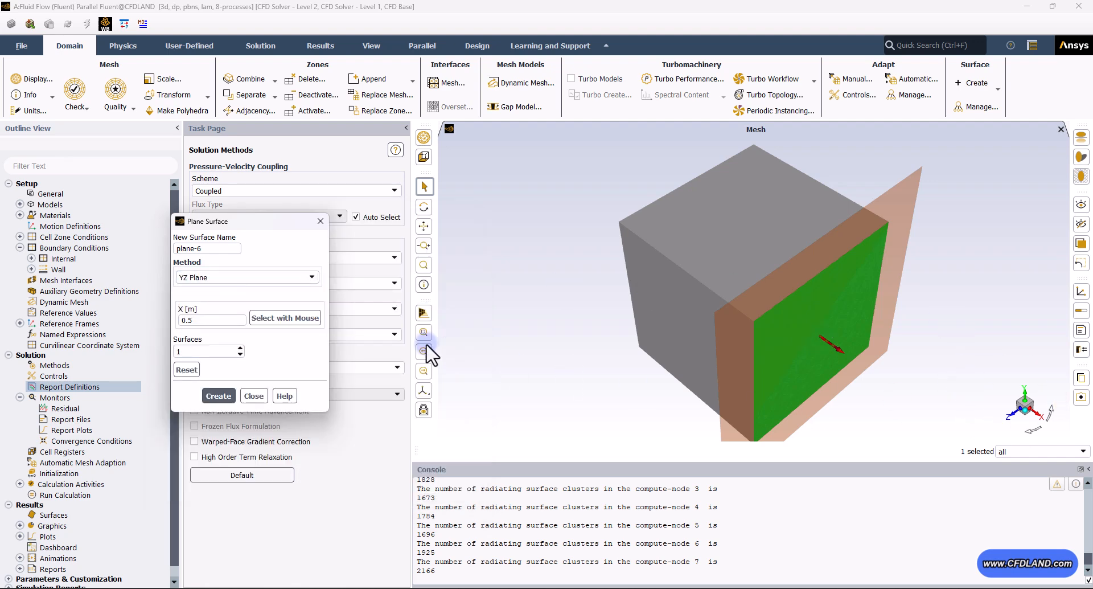
double_click(182, 320)
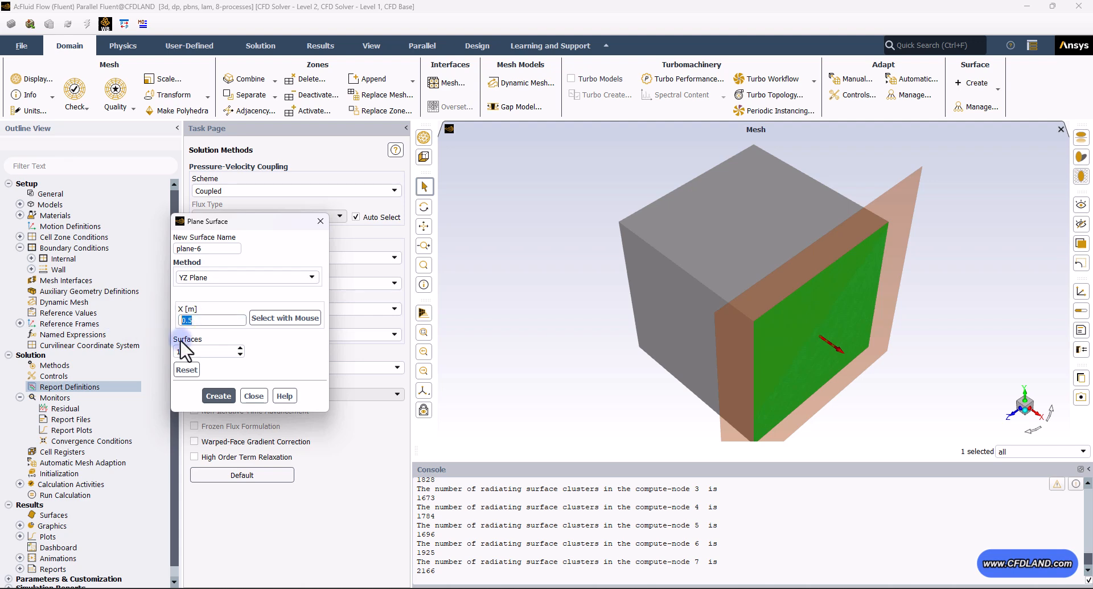
type("0.25")
left_click(207, 351)
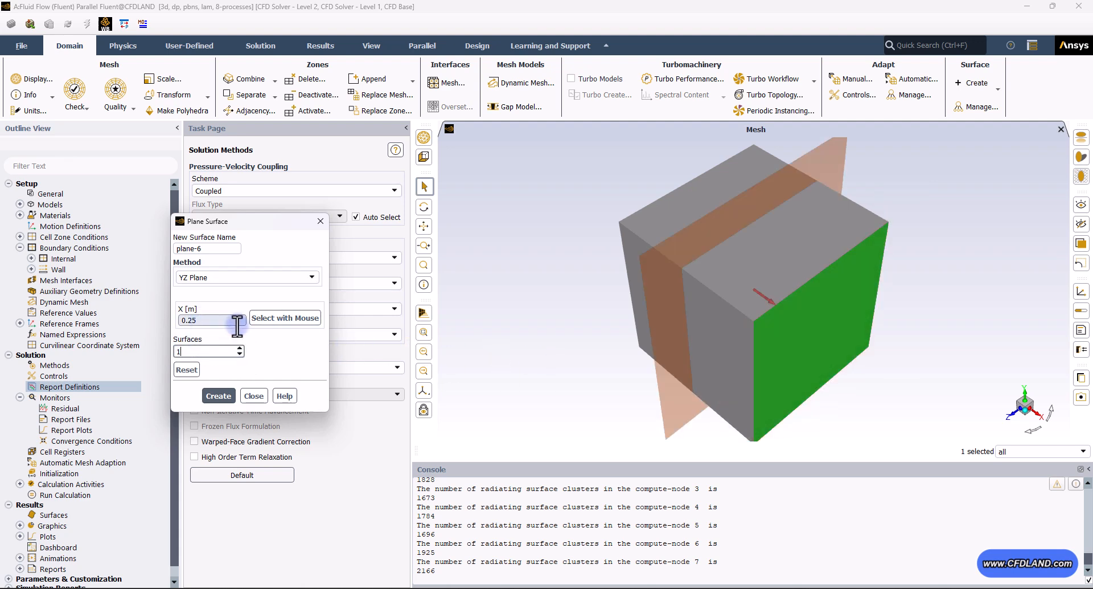
triple_click(196, 249)
left_click(223, 390)
- Create a second plane surface with the XY Plane method at Z = 0.25 m and close the plane dialog
left_click(214, 276)
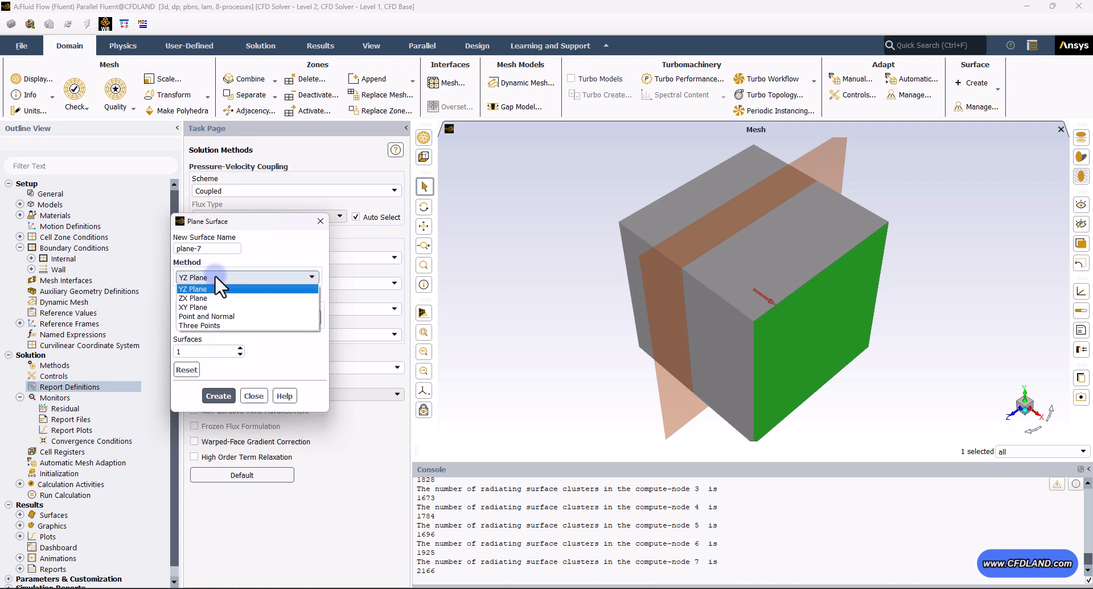
left_click(204, 307)
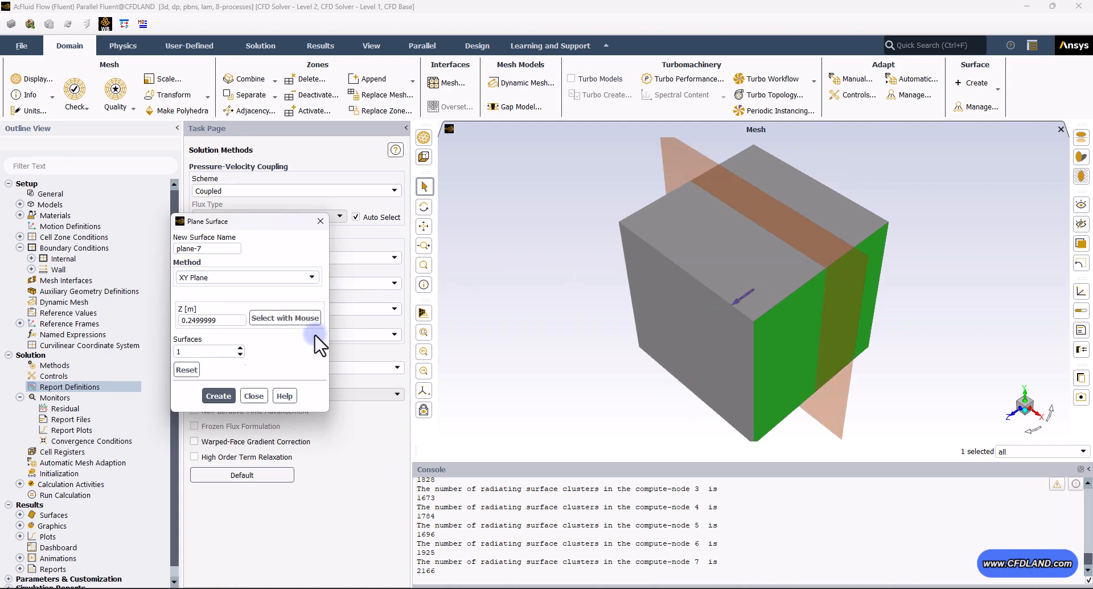
left_click_drag(227, 325, 176, 321)
type("0.25")
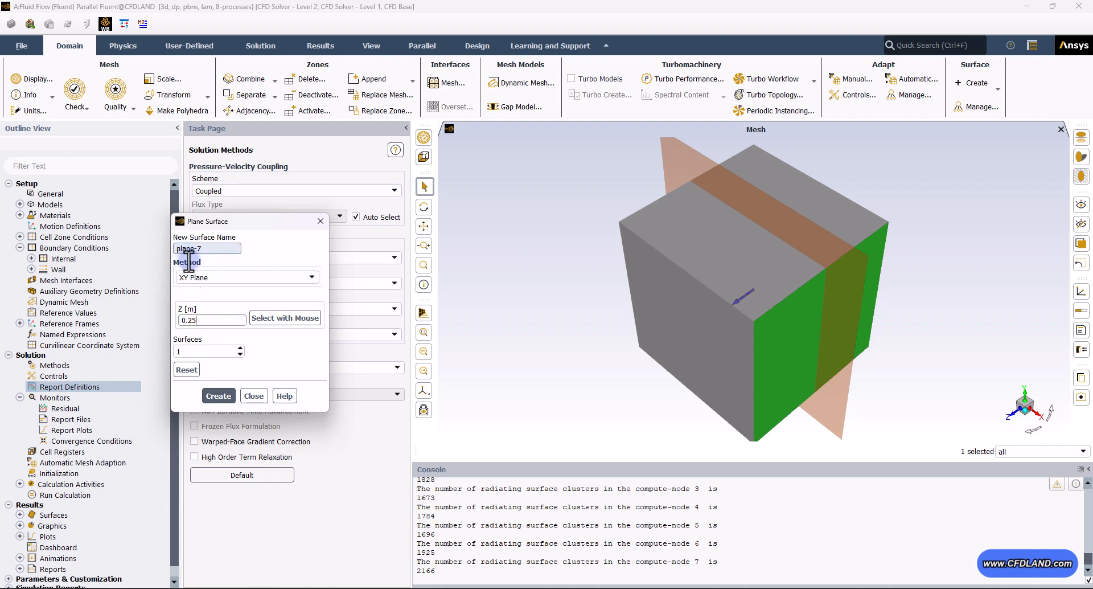
left_click(253, 395)
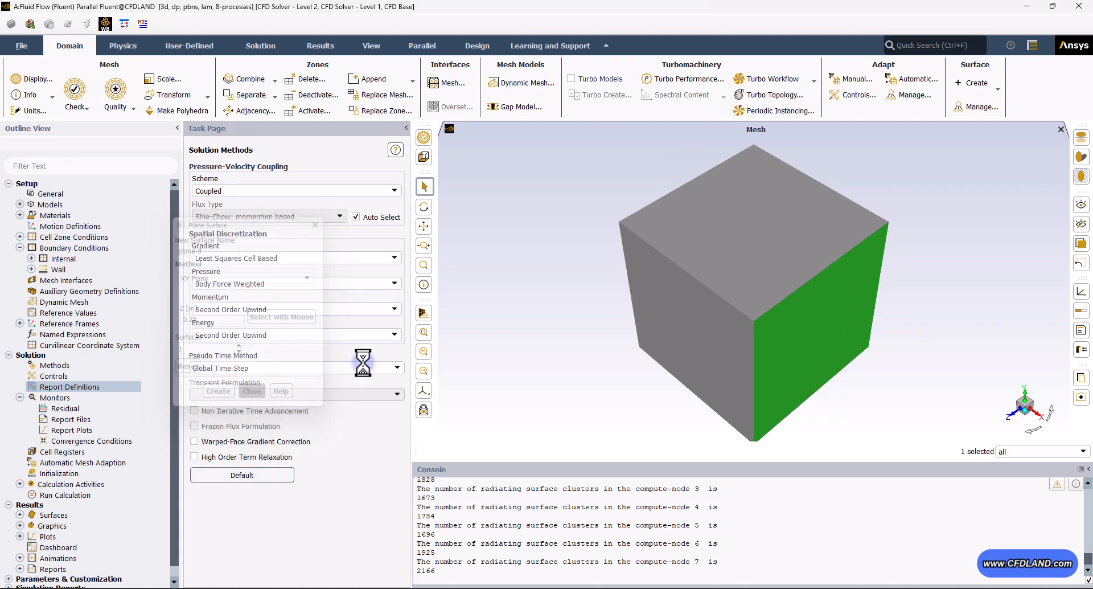
- Start a new area-weighted average surface report definition and name it vel-avg
right_click(55, 387)
mouse_move(126, 459)
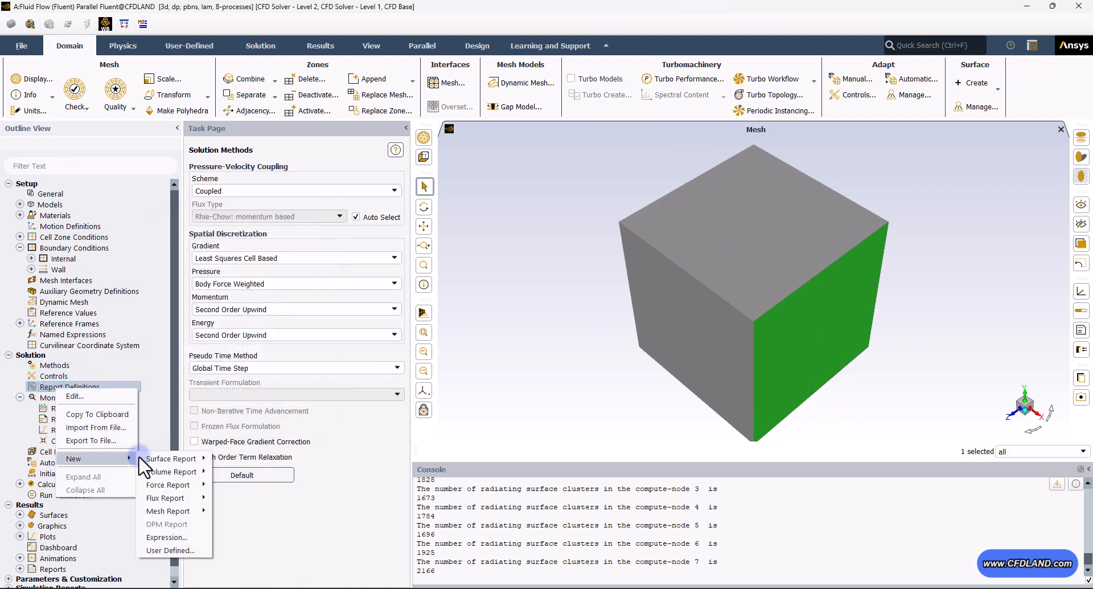
mouse_move(171, 459)
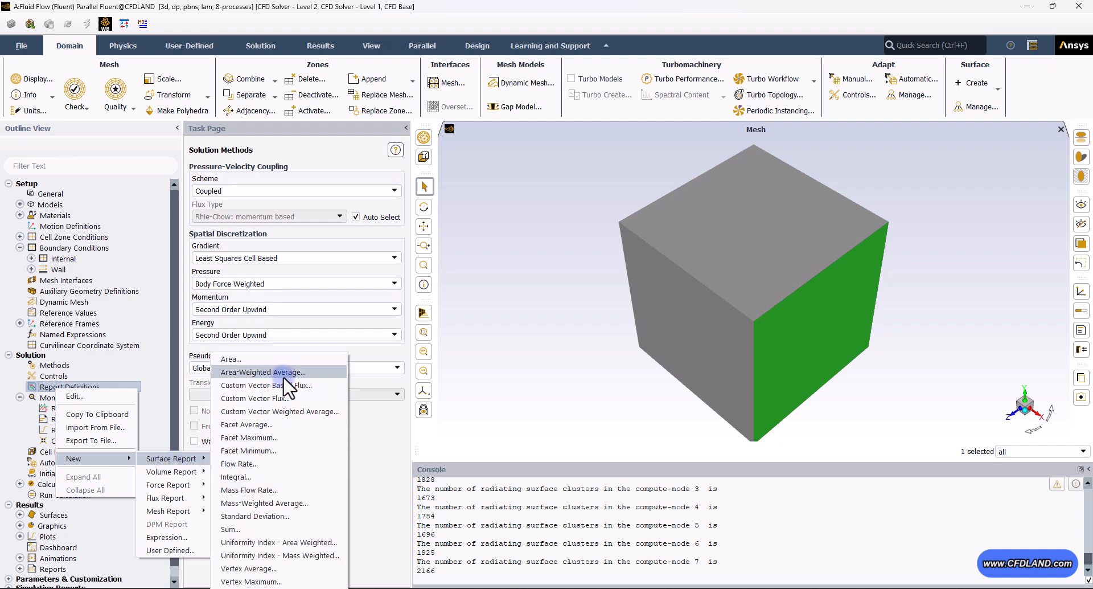
left_click(267, 372)
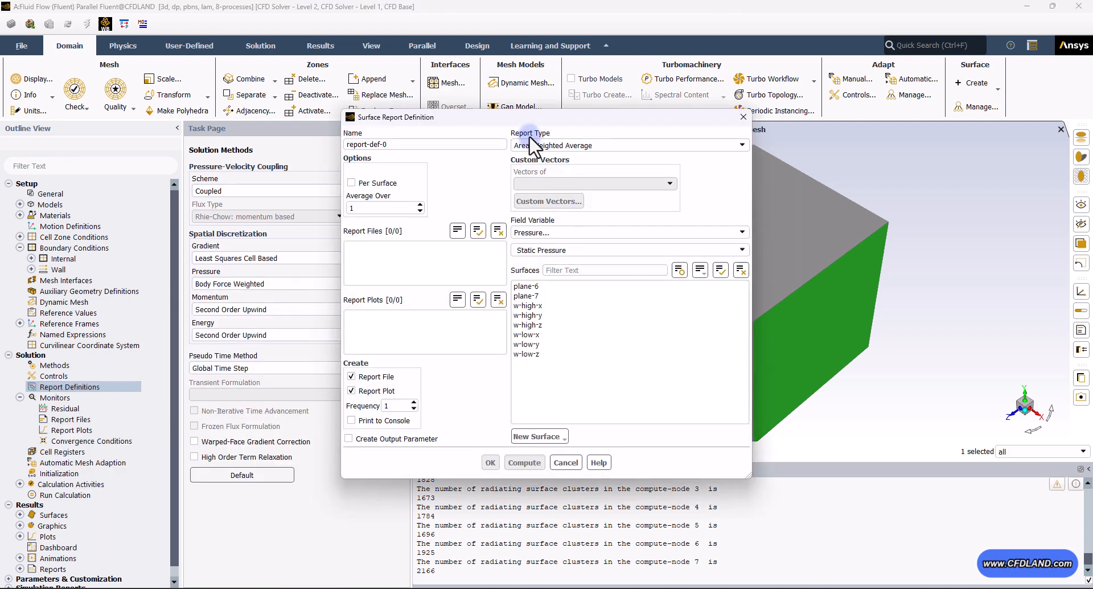
left_click_drag(520, 119, 296, 111)
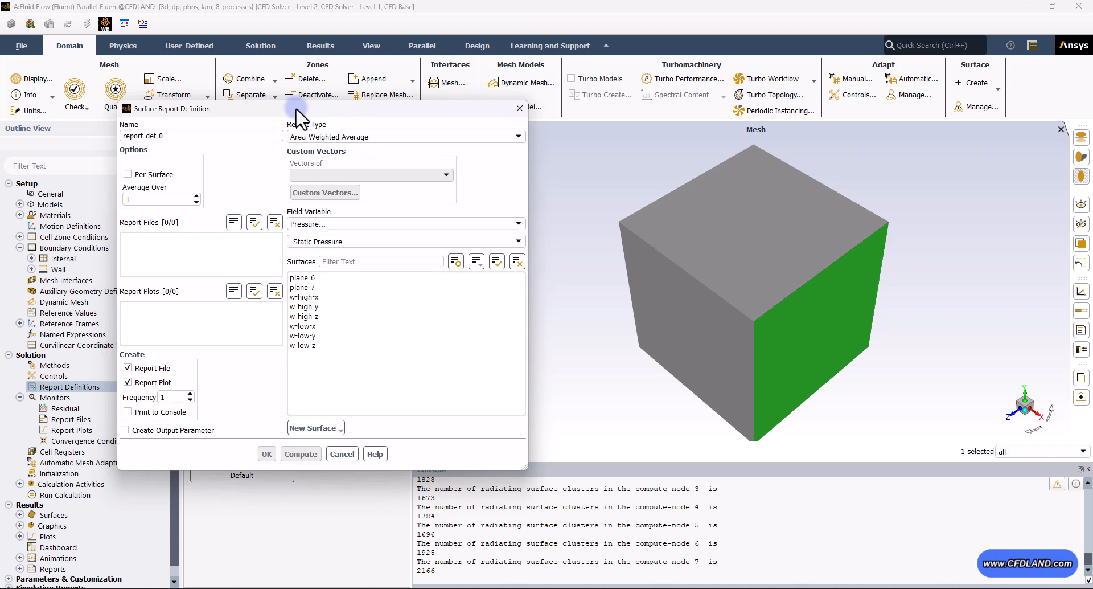
left_click(229, 136)
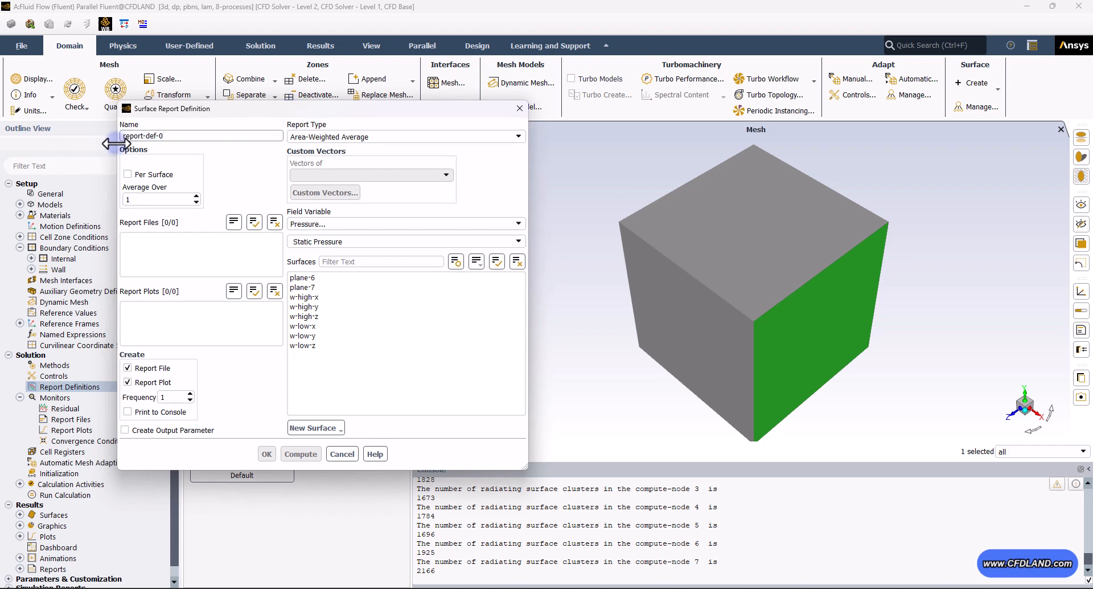
left_click_drag(183, 136, 117, 132)
type("v")
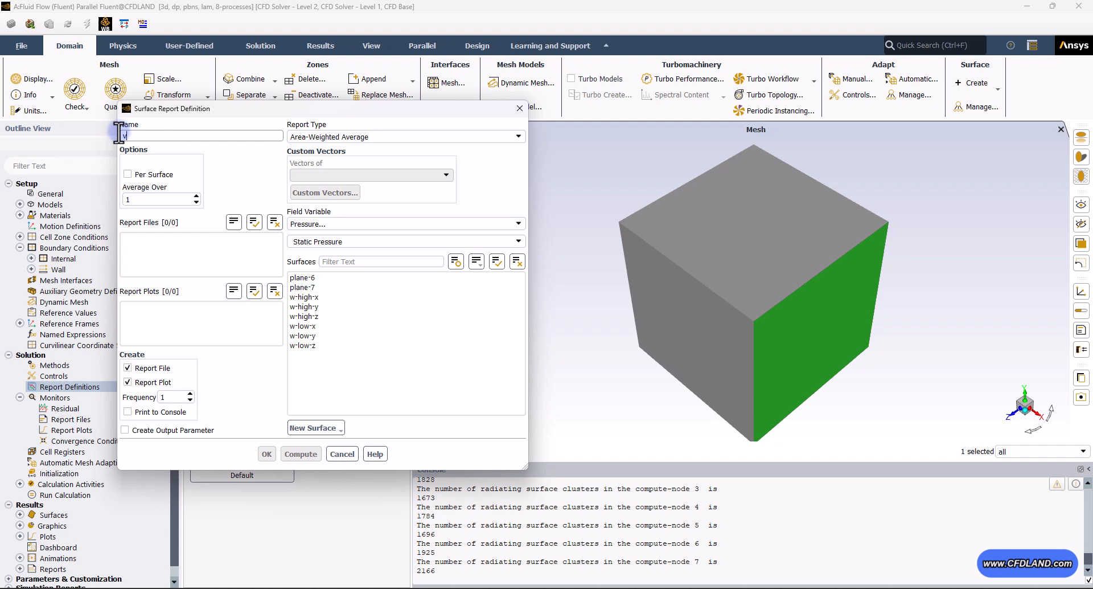
type("el-avg")
- Set the vel-avg report to Velocity Magnitude on plane-6 and save the definition
left_click(322, 224)
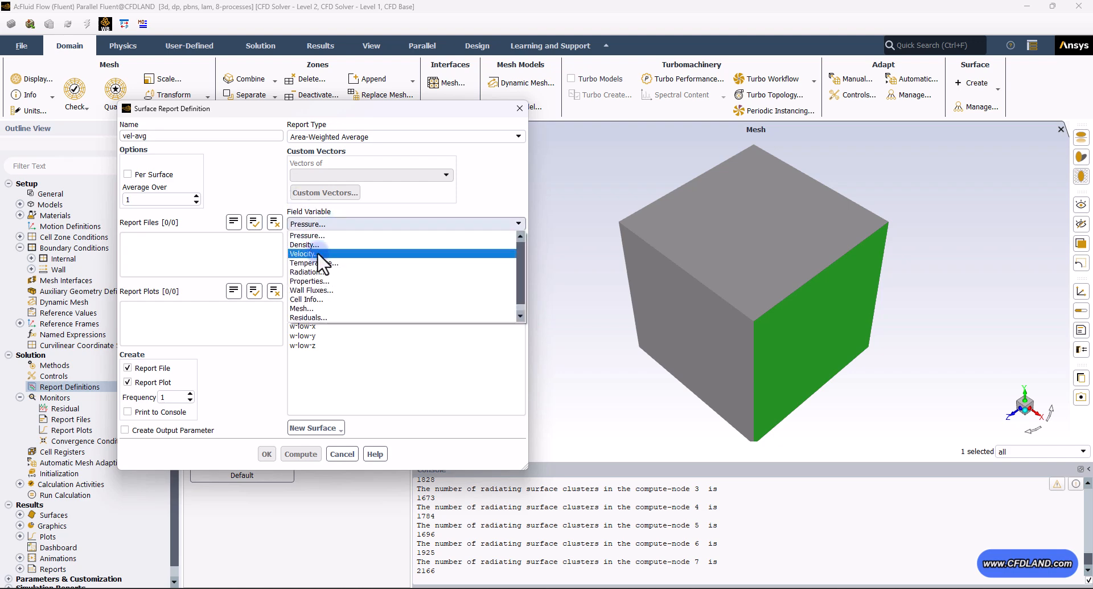
left_click(319, 254)
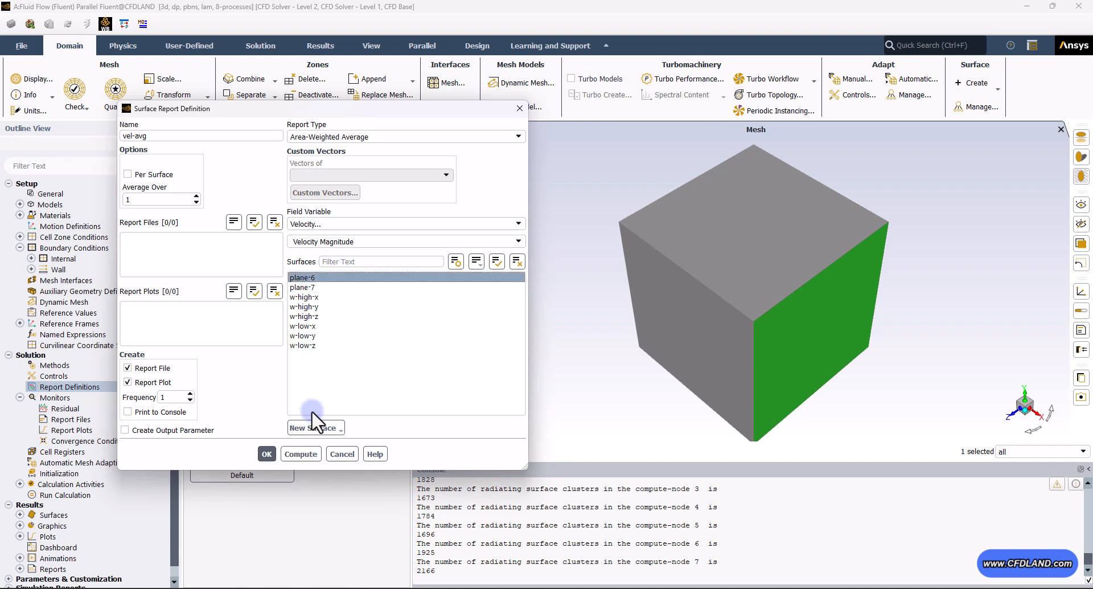
left_click(311, 278)
left_click(267, 454)
- Create an area-weighted average surface report named t-avg for Static Temperature on plane-7
right_click(80, 386)
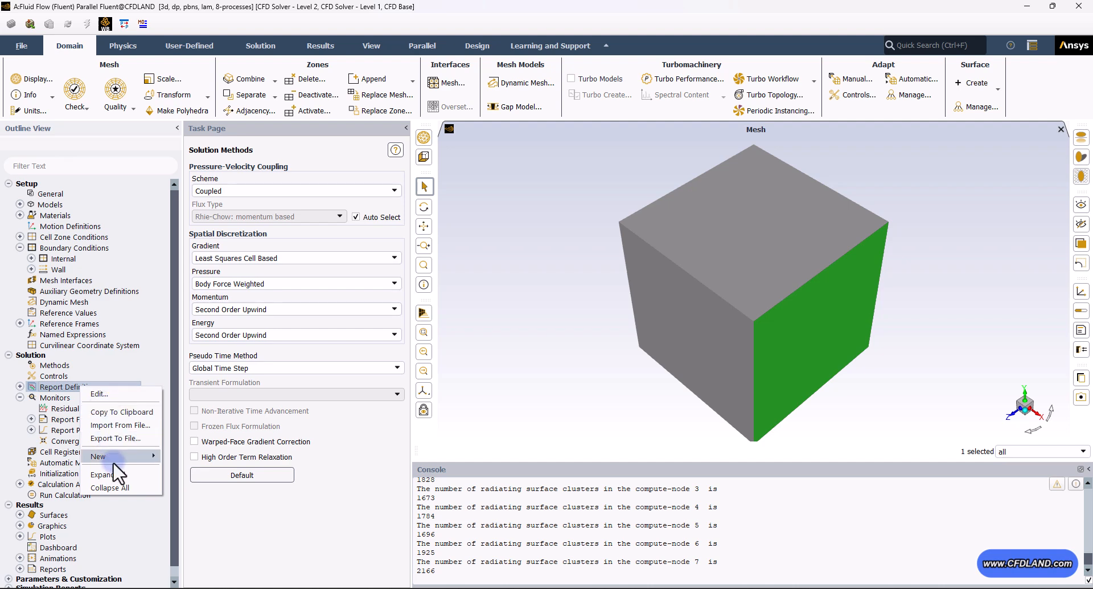
mouse_move(151, 456)
mouse_move(200, 456)
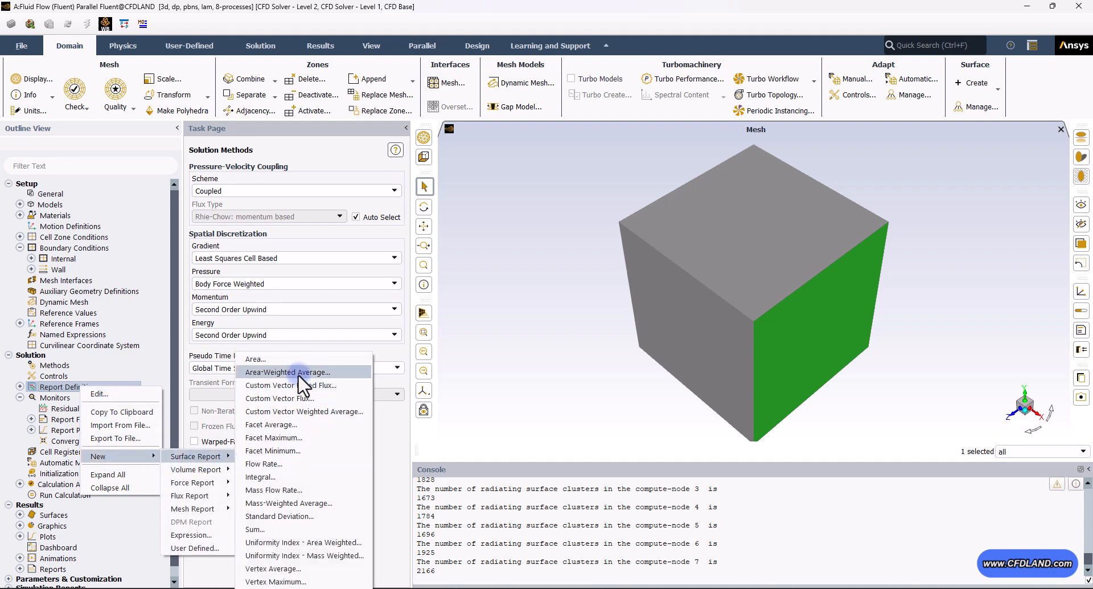
left_click(296, 373)
left_click_drag(194, 135, 116, 135)
type("t-avg")
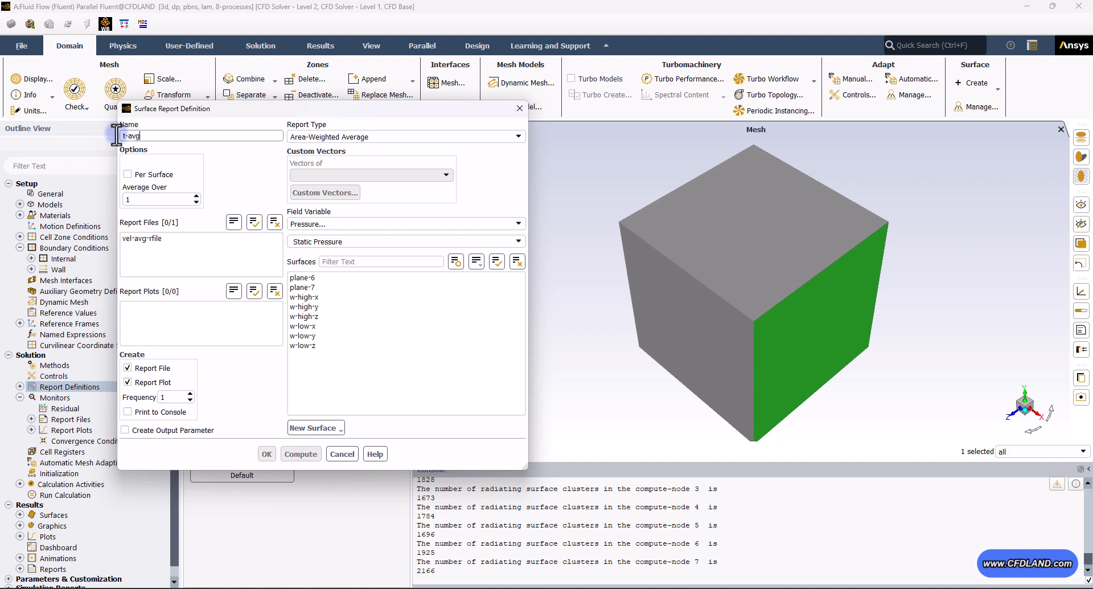
left_click(355, 222)
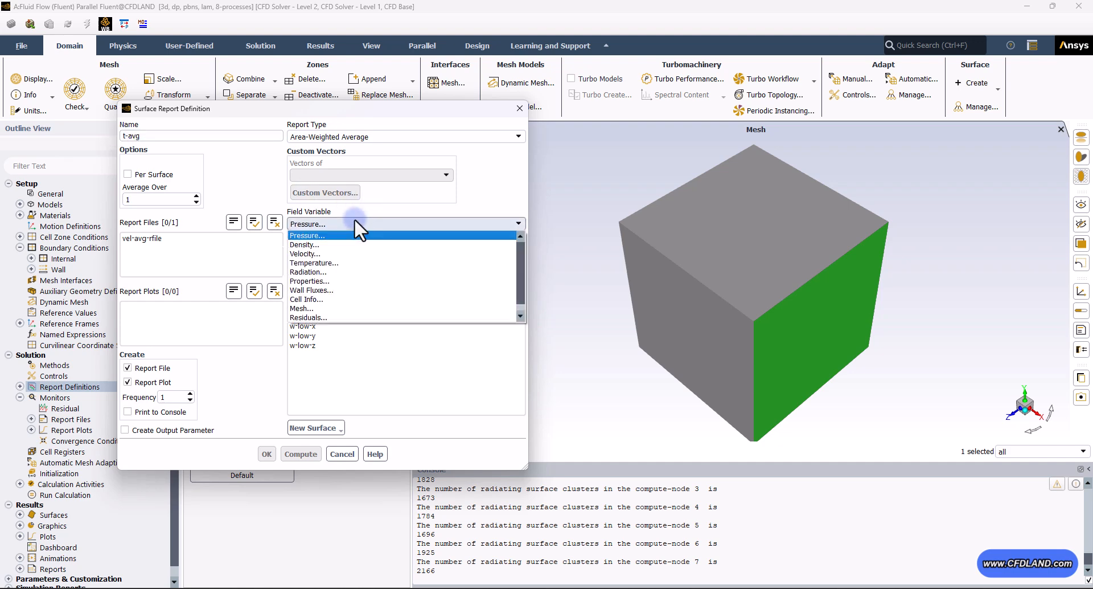
left_click(325, 263)
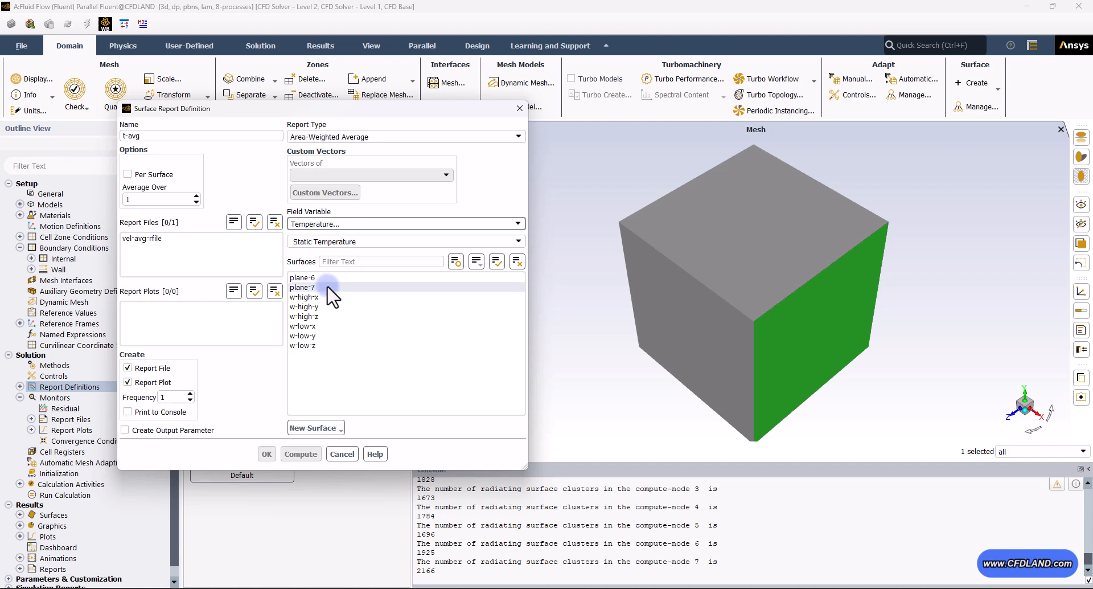
left_click(329, 286)
left_click(273, 453)
- Check the list of report definitions, collapse it and the monitors, and initialize the solution with Hybrid Initialization
left_click(19, 386)
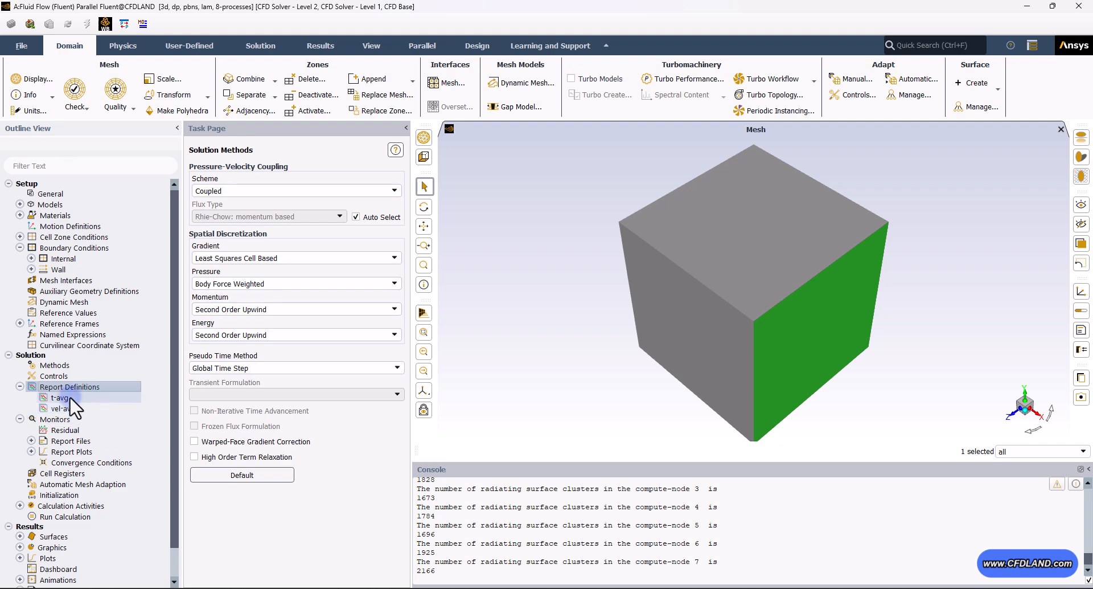
left_click(19, 386)
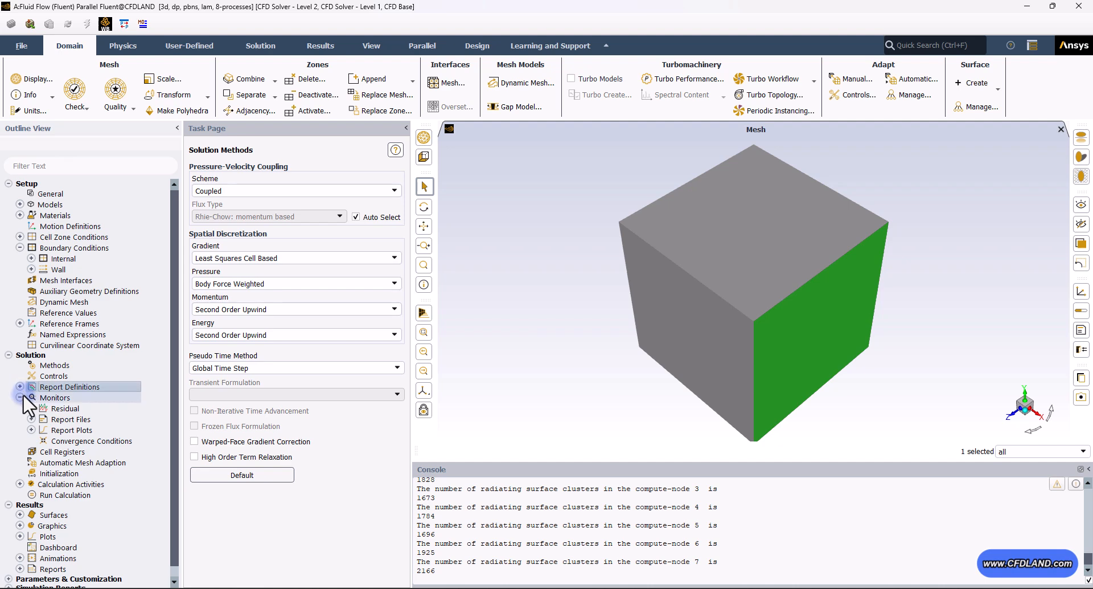
left_click(20, 397)
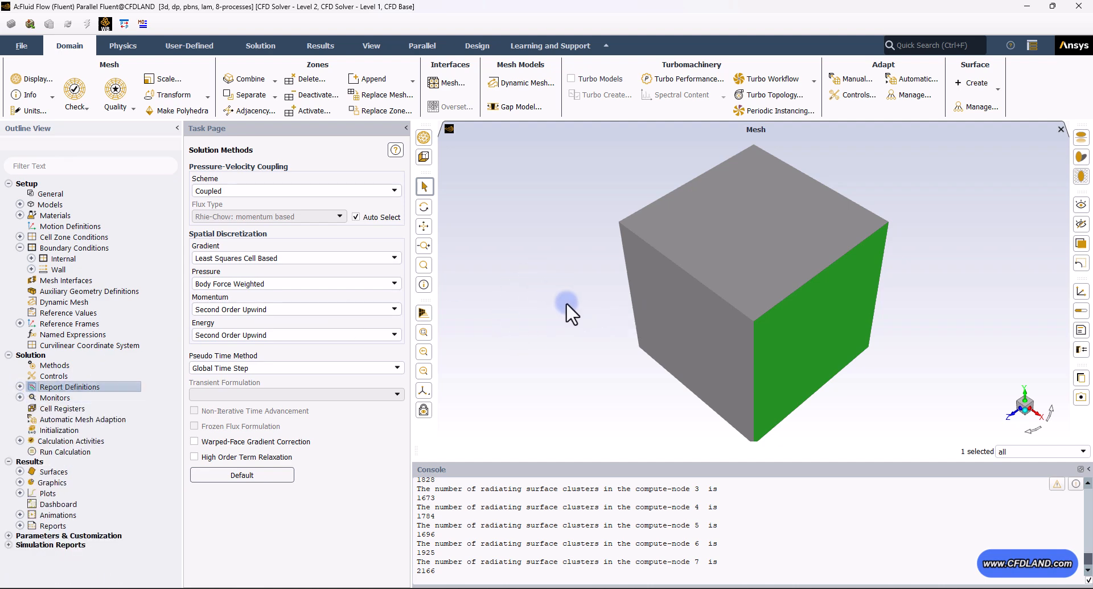
left_click(74, 429)
left_click(272, 213)
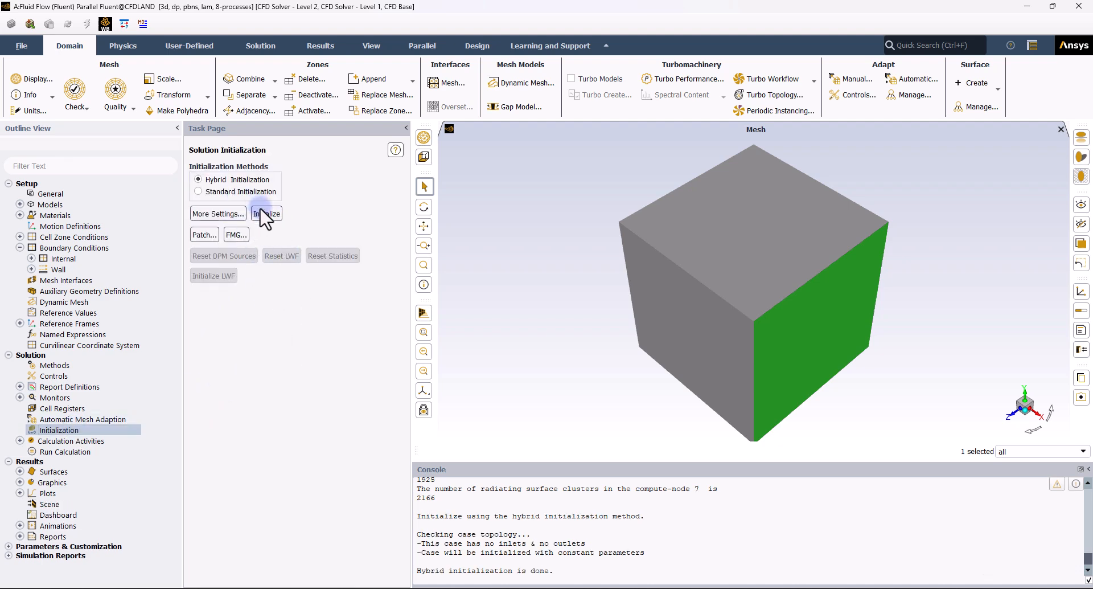
- Set the number of iterations to 1000 and start the calculation
left_click(80, 452)
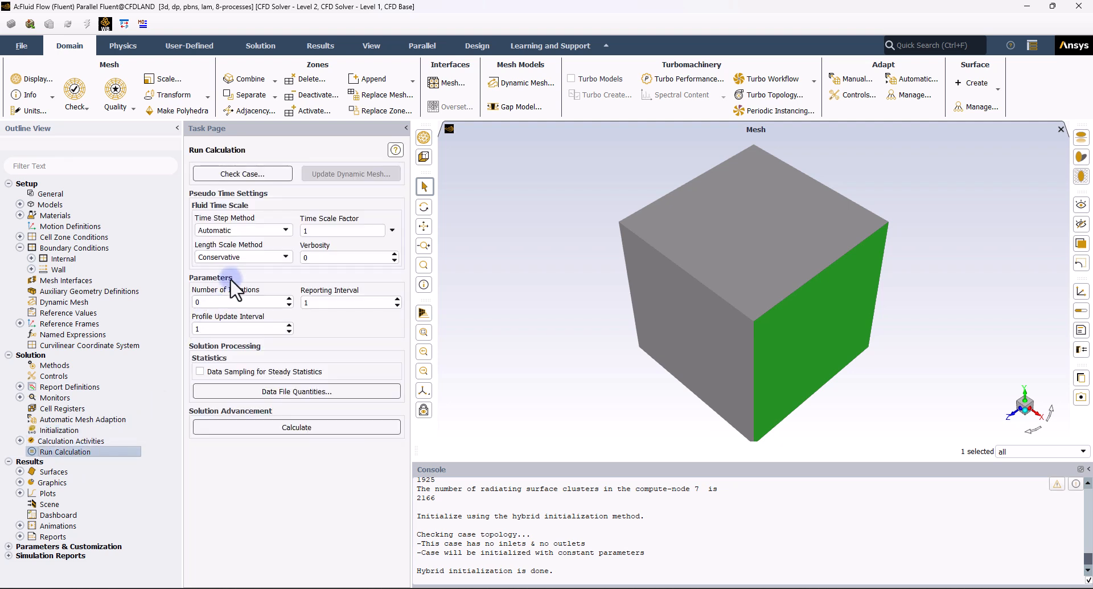
left_click_drag(220, 303, 188, 305)
type("1000")
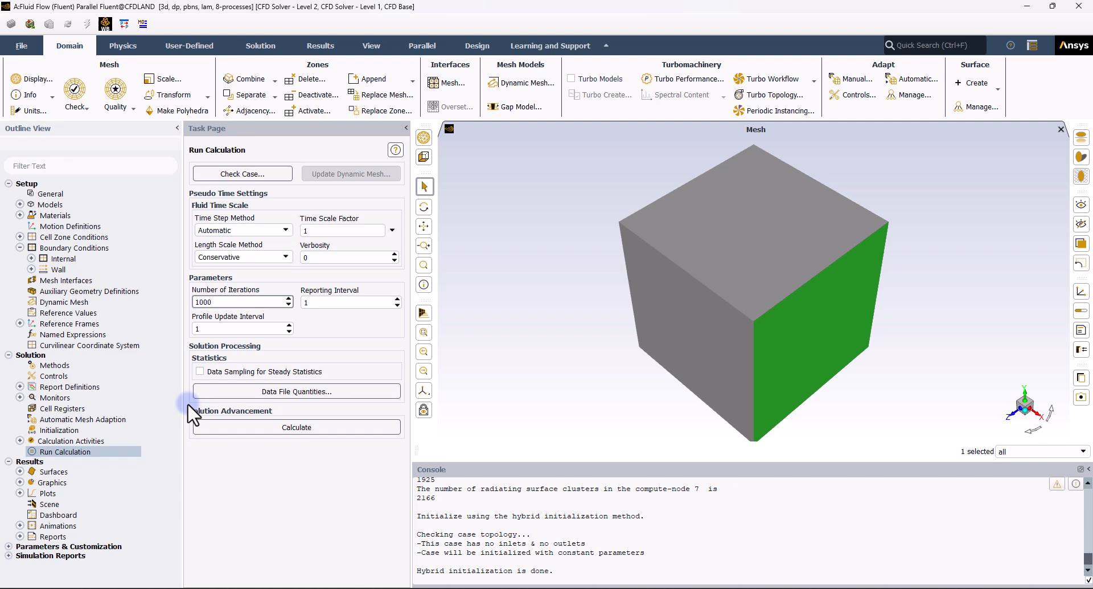
left_click(351, 426)
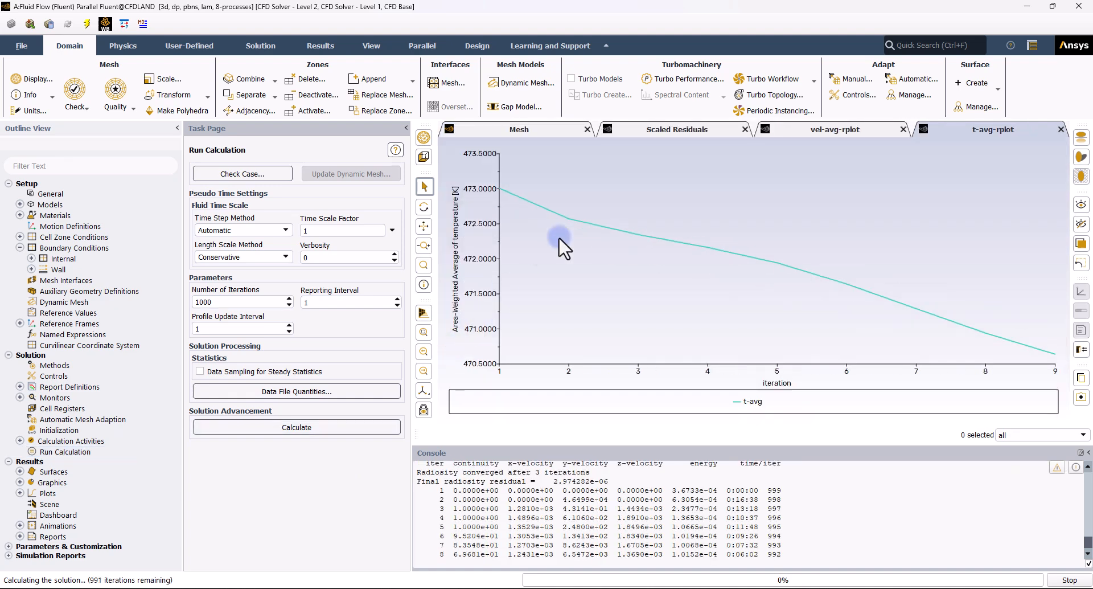
- Check the scaled residuals, vel-avg and t-avg plots while the calculation is running
left_click(645, 124)
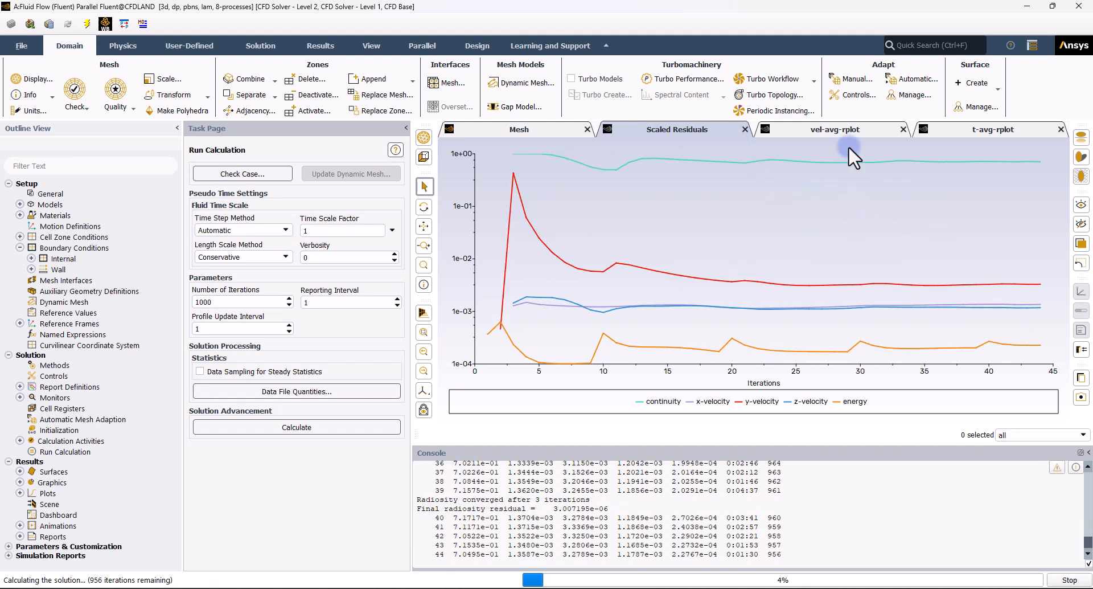
left_click(834, 129)
left_click(984, 130)
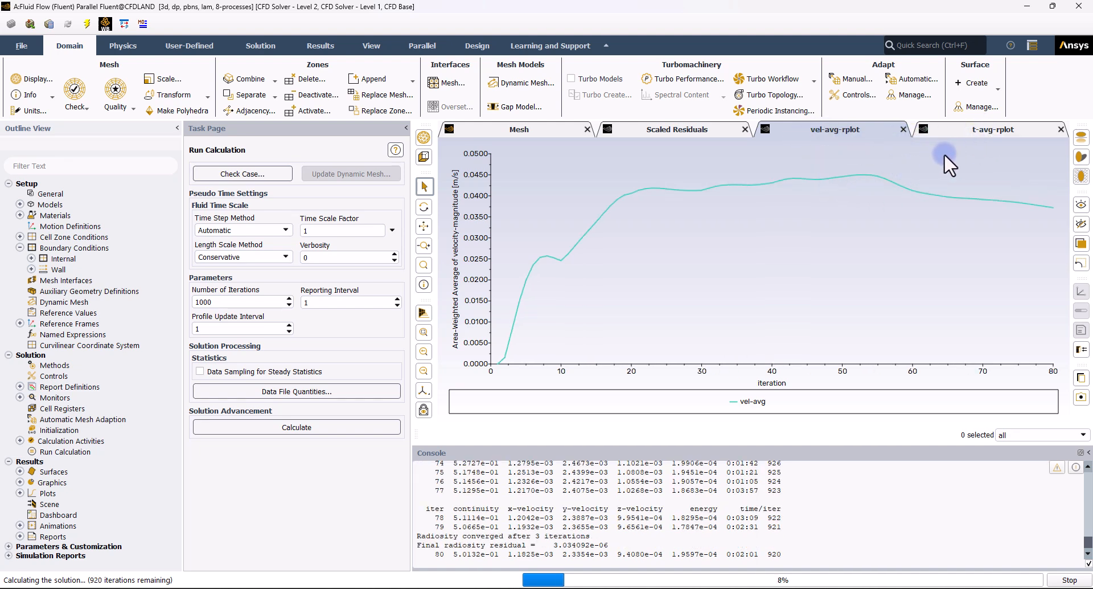
left_click(965, 137)
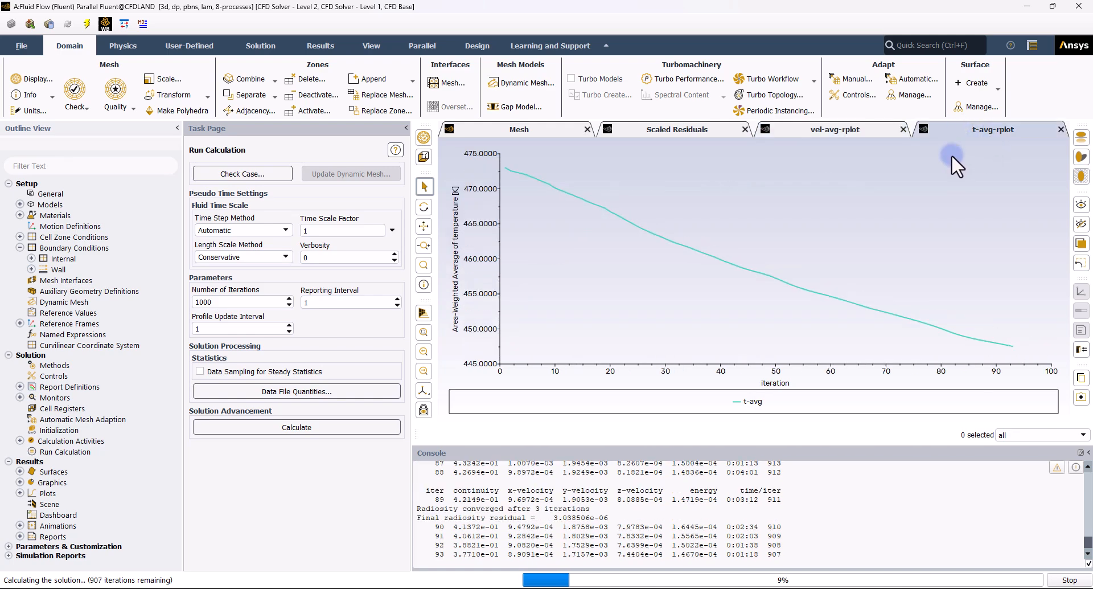
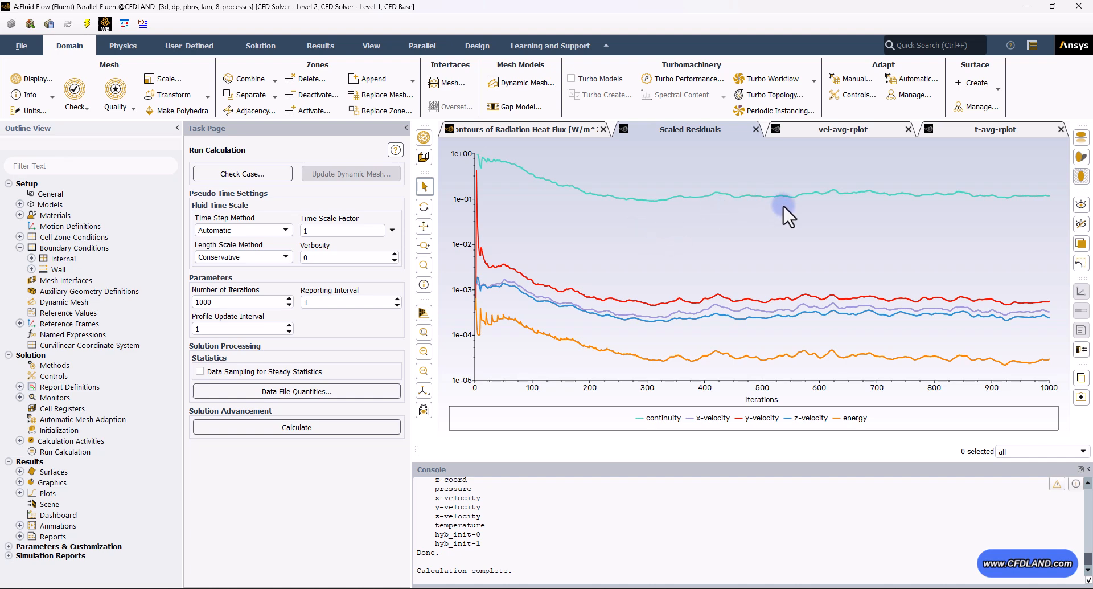
- Examine the vel-avg, t-avg and scaled residuals plots of the completed calculation for convergence
left_click(809, 128)
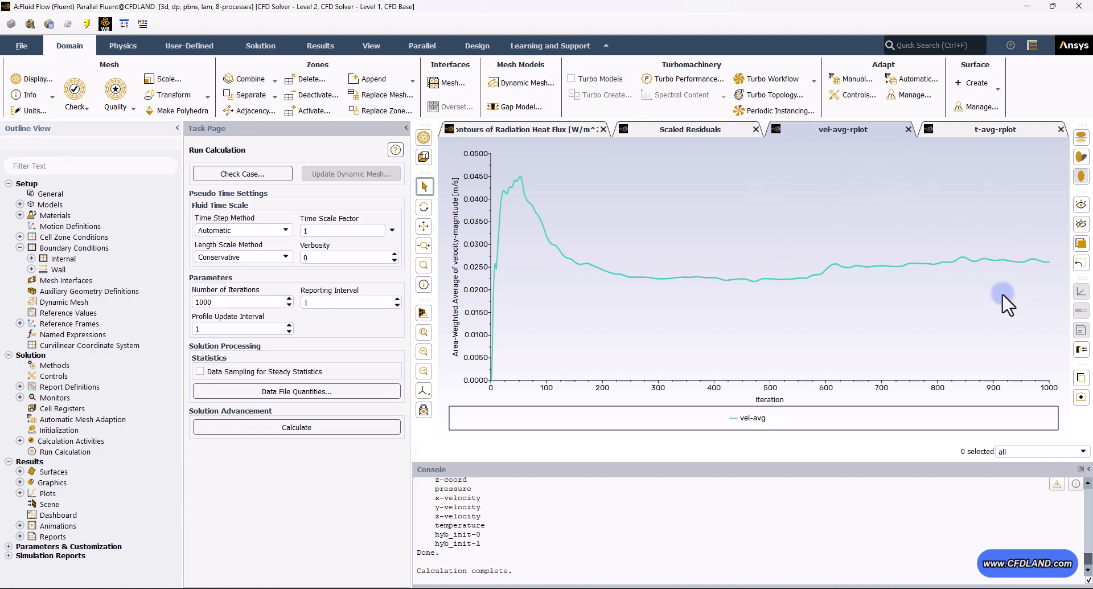
mouse_move(496, 246)
left_click(985, 131)
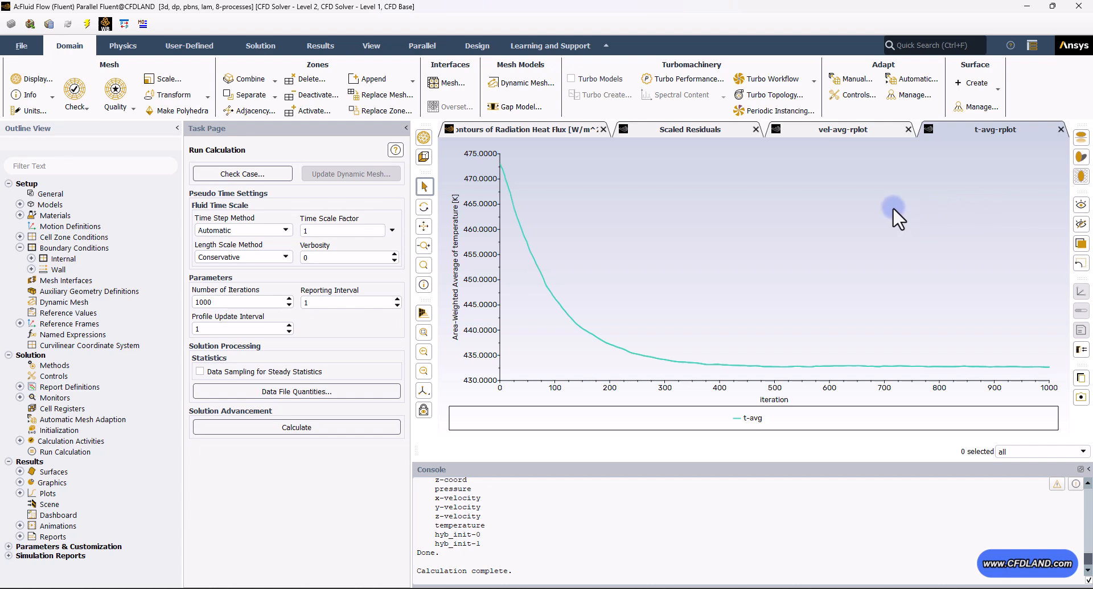
left_click(822, 128)
left_click(646, 129)
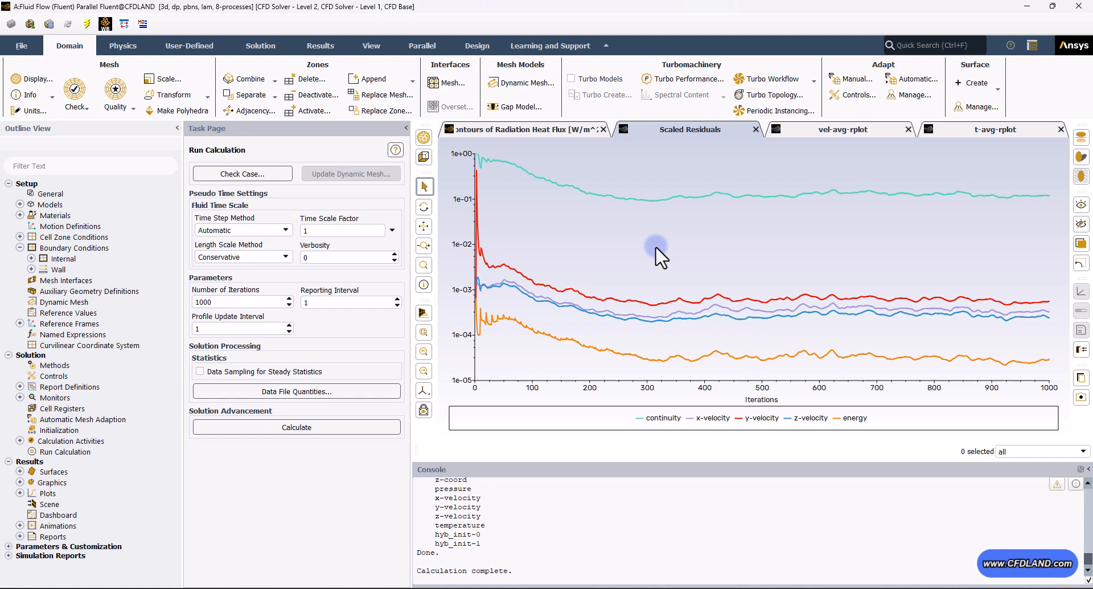
- Set the pseudo time scale factor to 0.1 and compare the vel-avg and residuals plots again
double_click(307, 230)
type("0.")
double_click(240, 302)
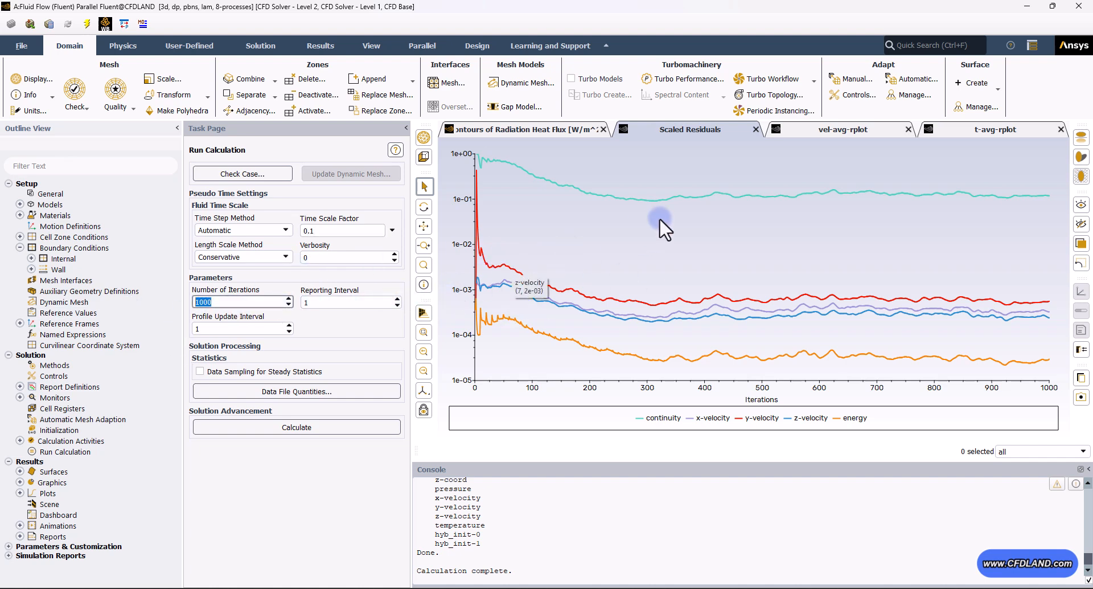
left_click(836, 130)
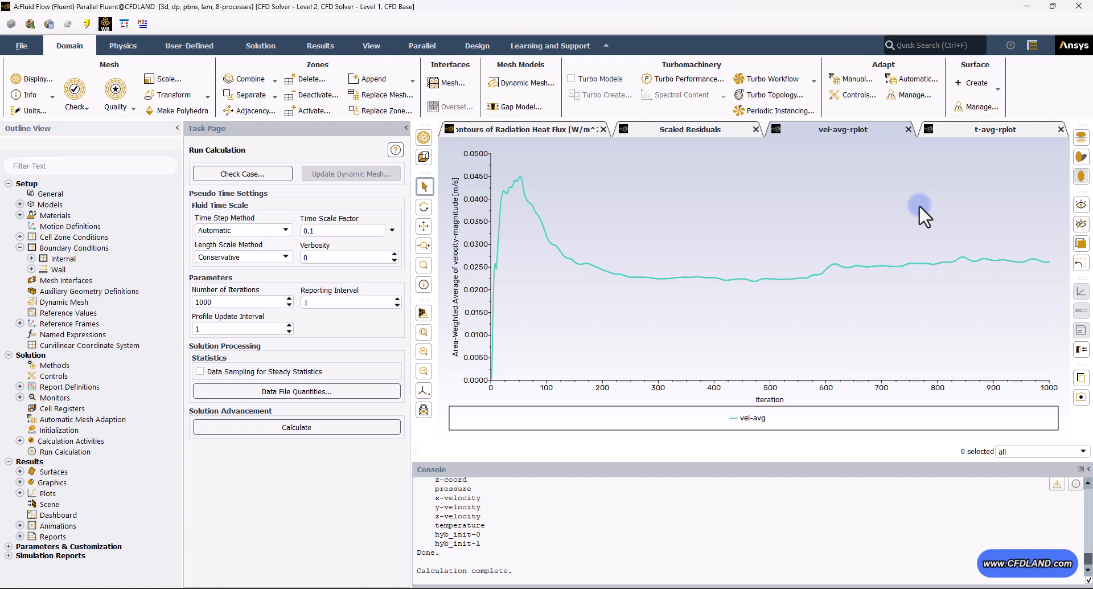
left_click(679, 127)
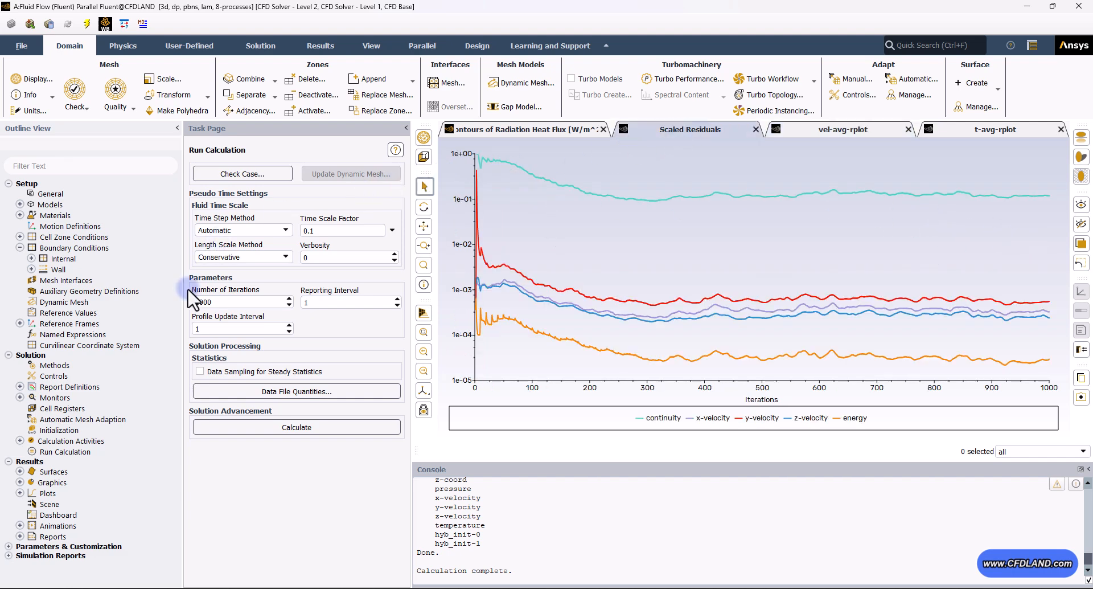
- Create a contour of velocity magnitude on plane-7, display it and orient the view face-on to the plane
left_click(21, 480)
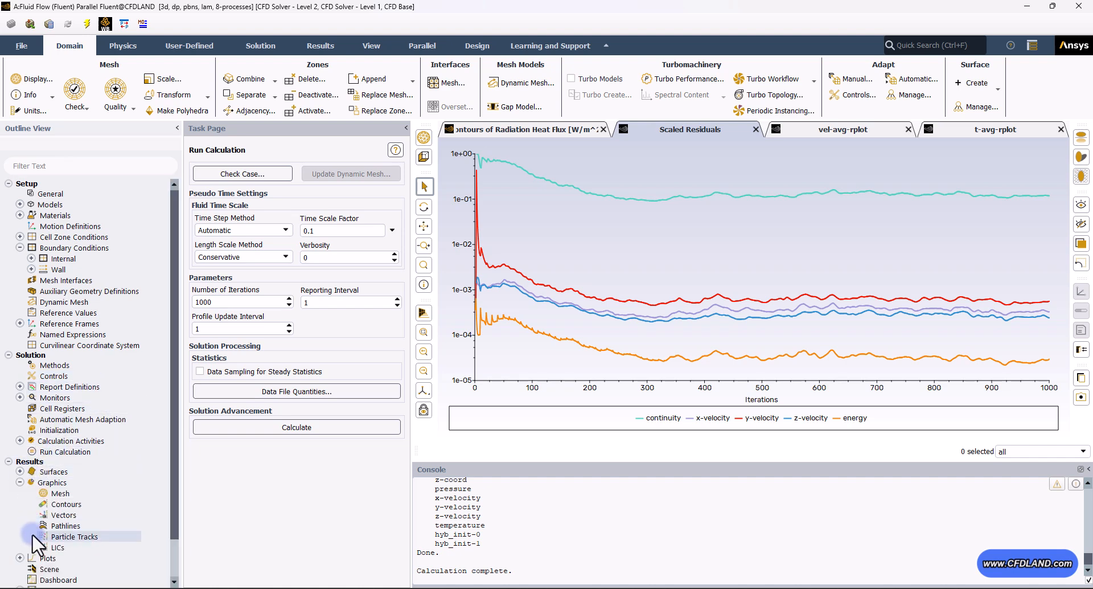
double_click(60, 506)
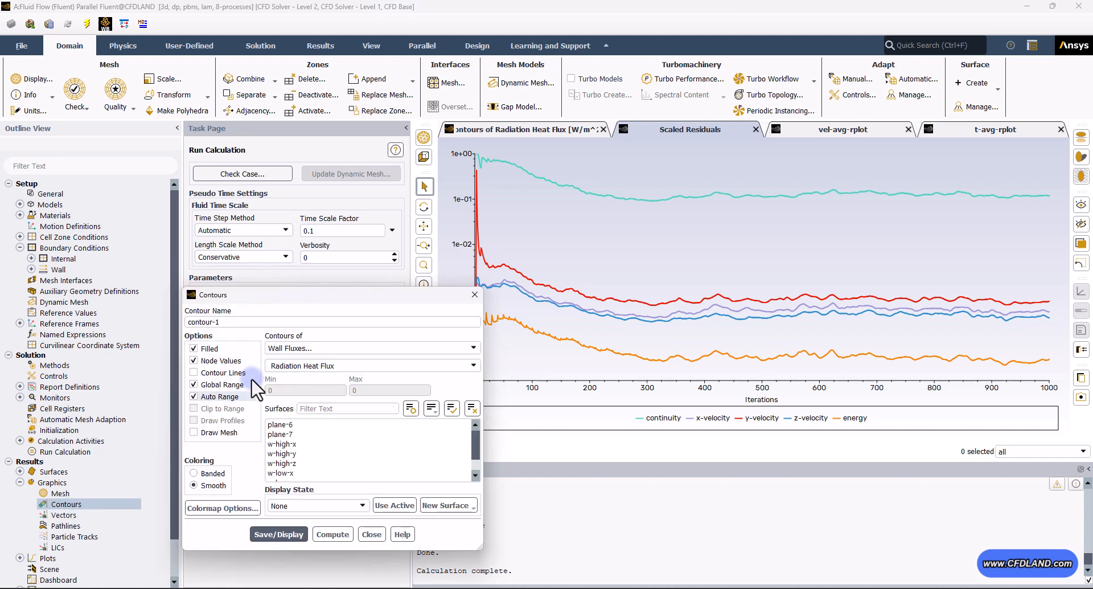
left_click_drag(279, 228, 190, 194)
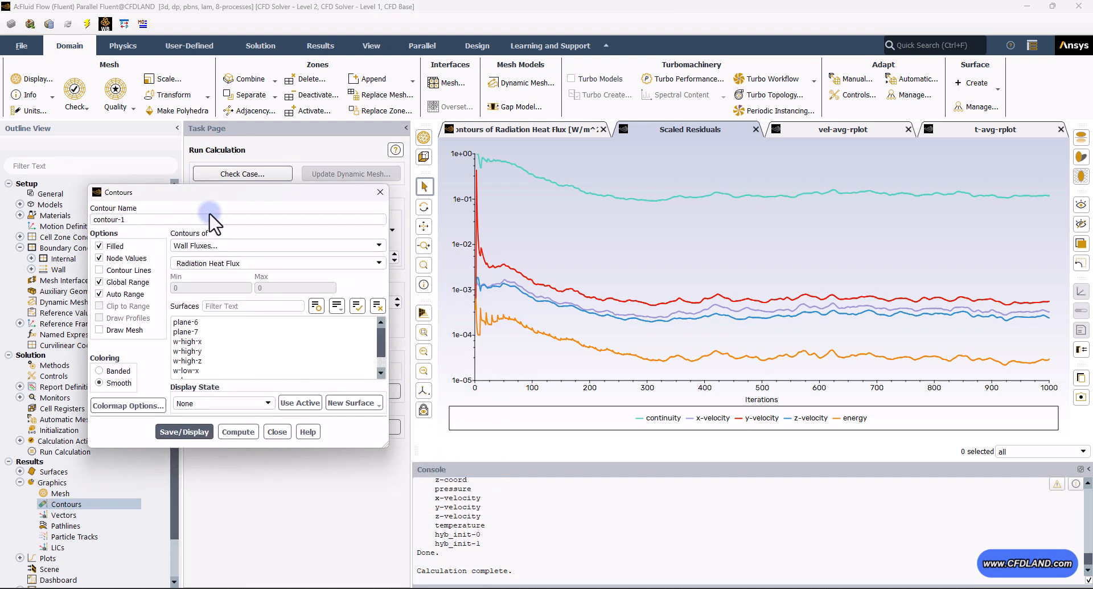
left_click(207, 246)
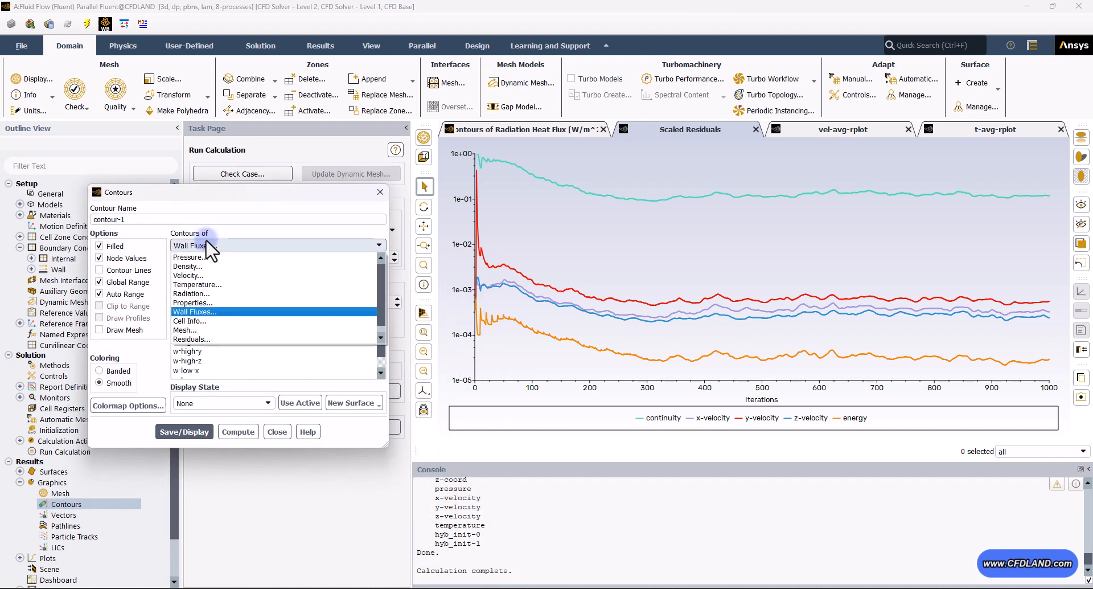
left_click(270, 275)
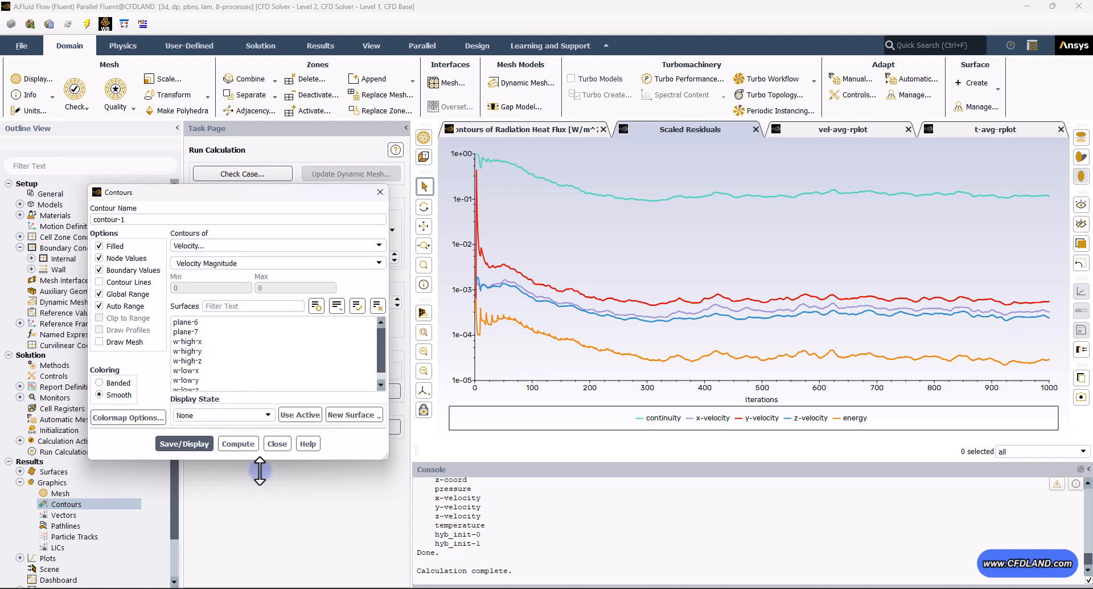
left_click(190, 331)
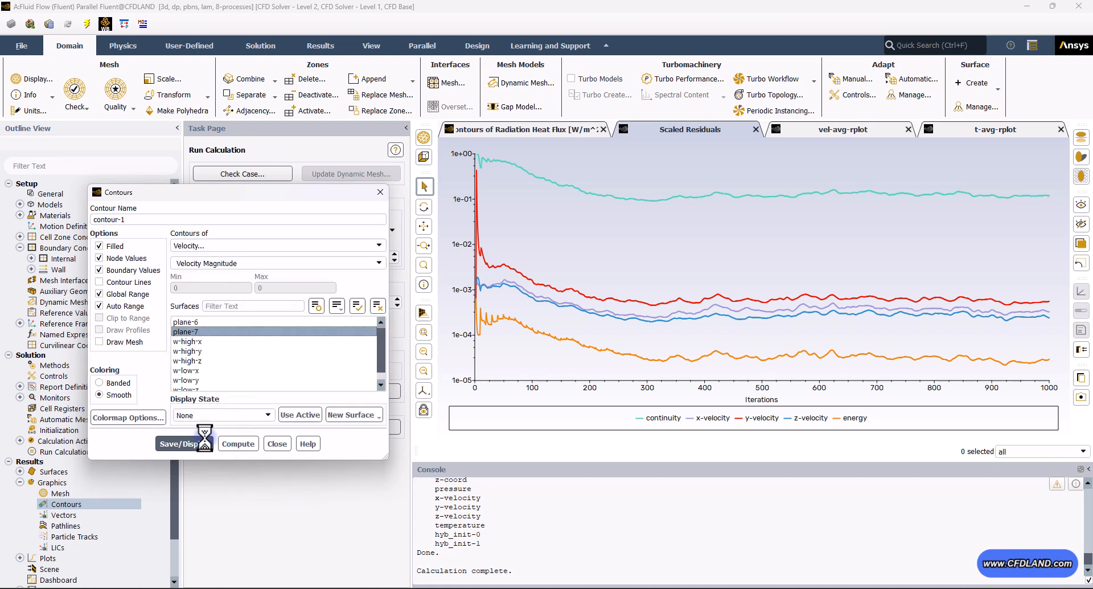
left_click(186, 442)
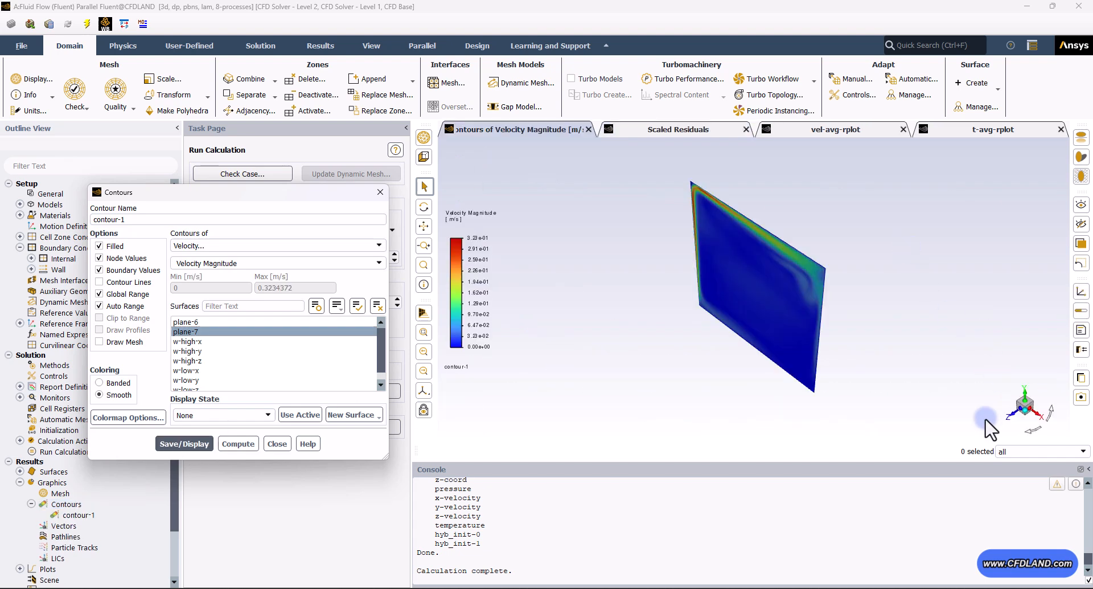
left_click(1014, 409)
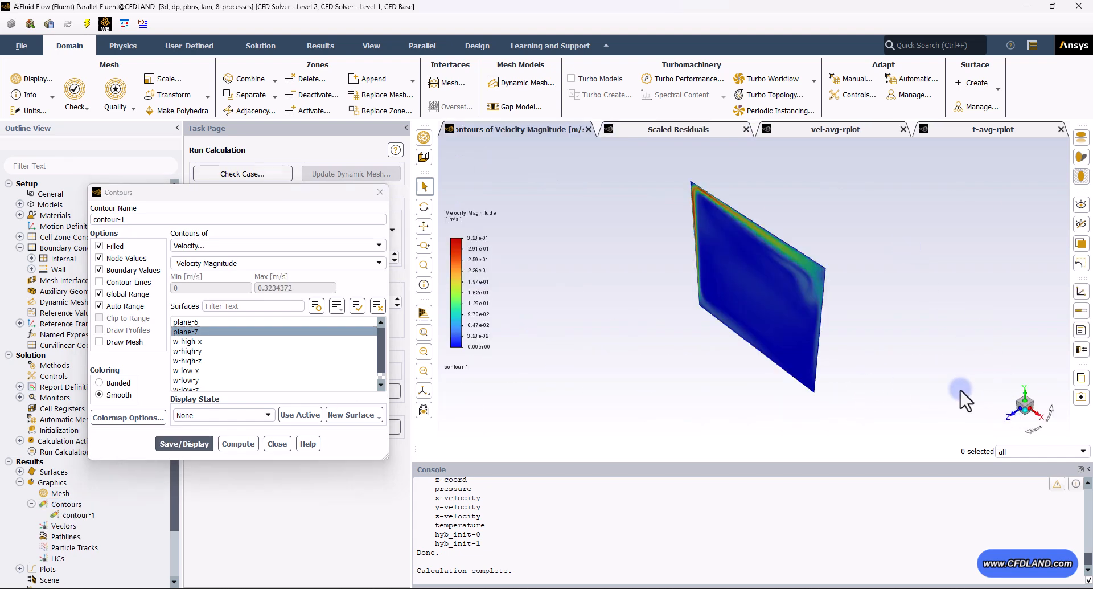
left_click(1012, 415)
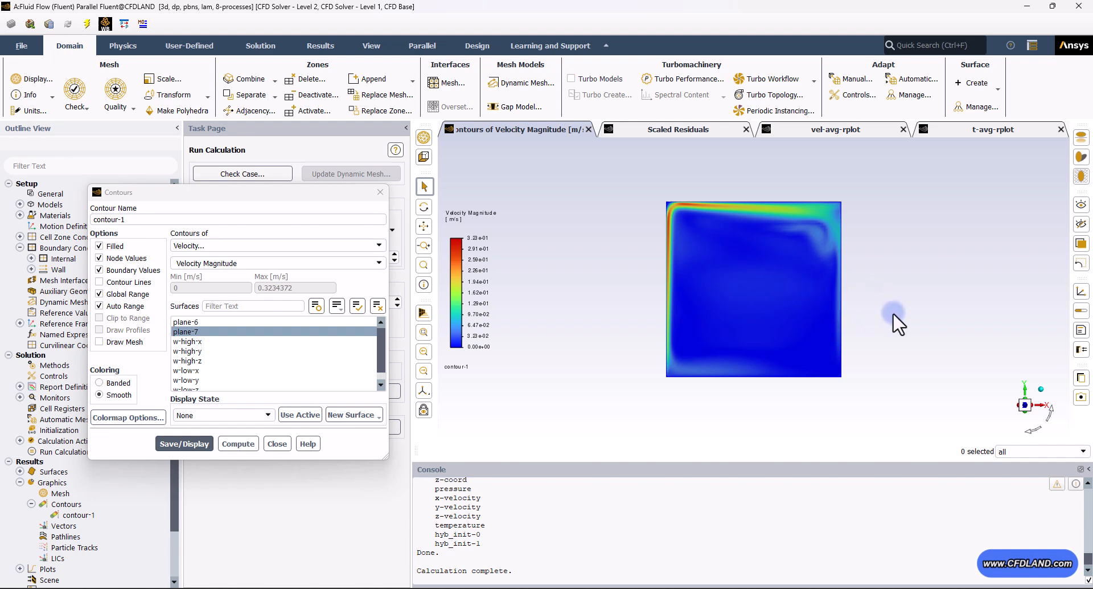
- Enable contour lines for the velocity magnitude contour on plane-7 and redisplay it fitted to the window
left_click(130, 282)
left_click(174, 447)
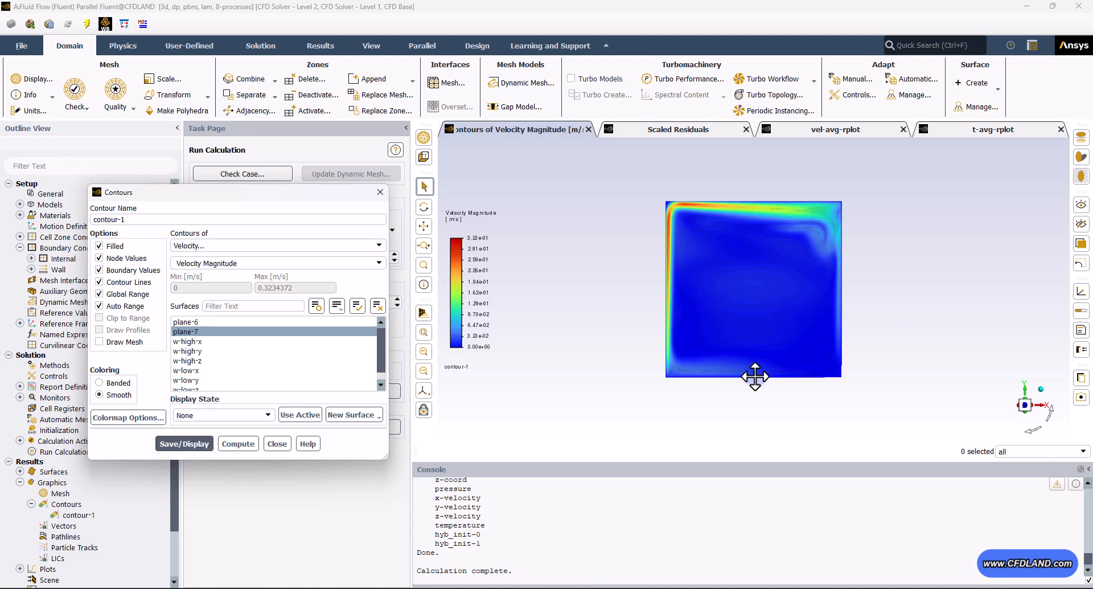
left_click(424, 332)
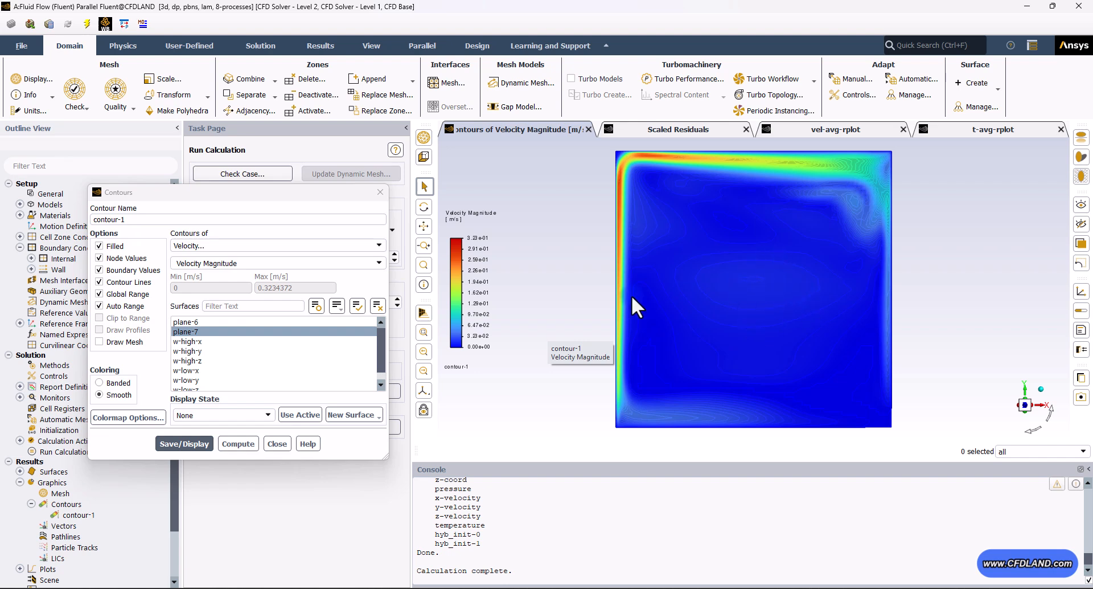
- Try the bgr-highlights colormap on the velocity contour
left_click(147, 415)
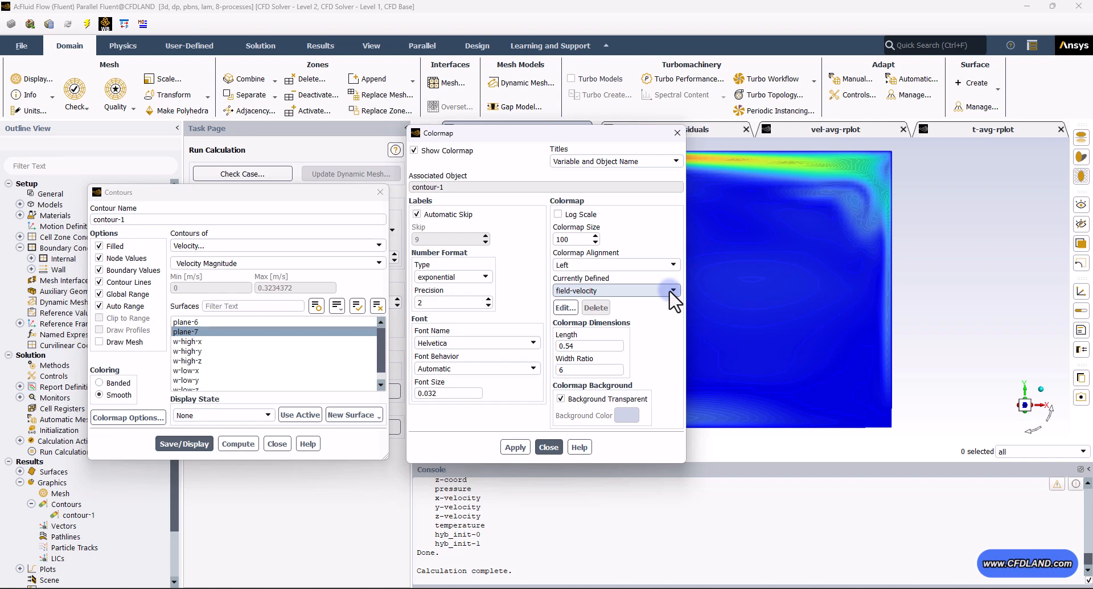
left_click(672, 290)
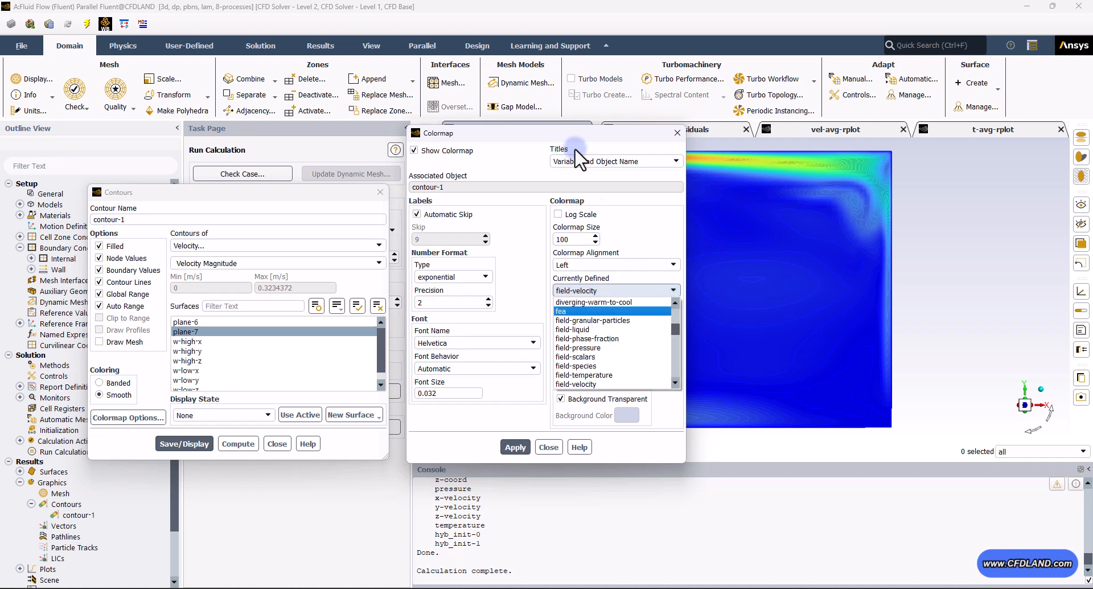
left_click_drag(675, 327, 675, 305)
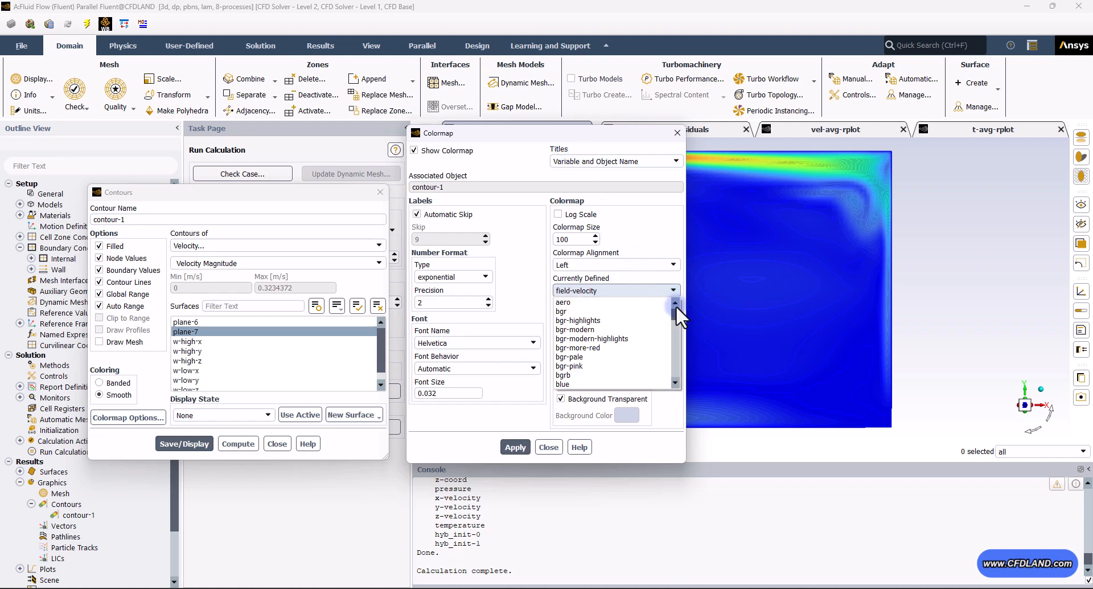
left_click(578, 320)
left_click(528, 442)
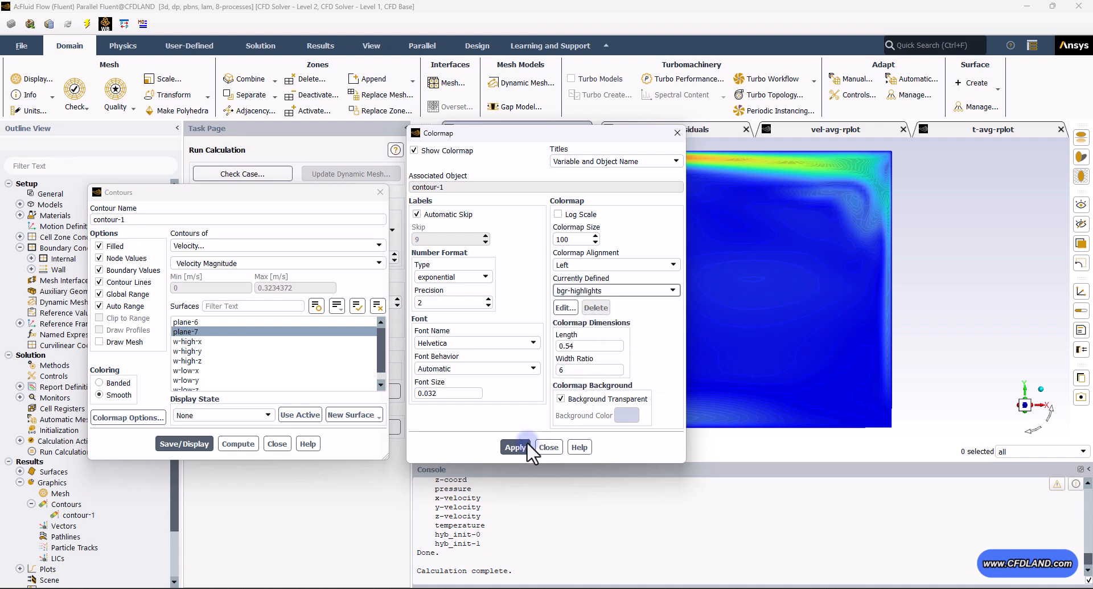
left_click_drag(547, 136, 453, 135)
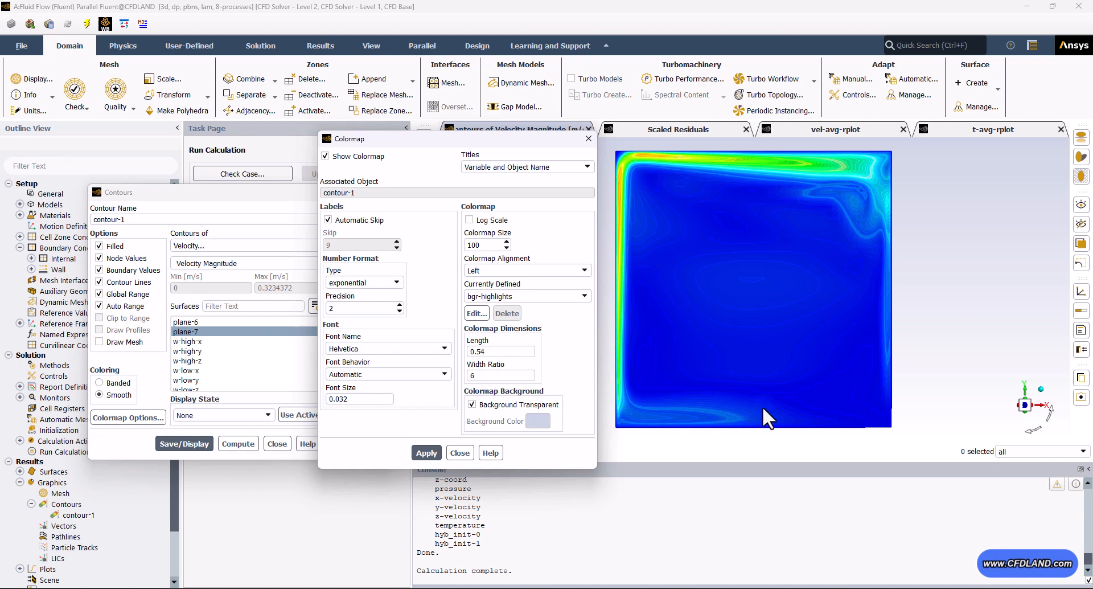
- Apply the bgr-modern-highlights colormap to the velocity contour and close the colormap options
left_click(587, 296)
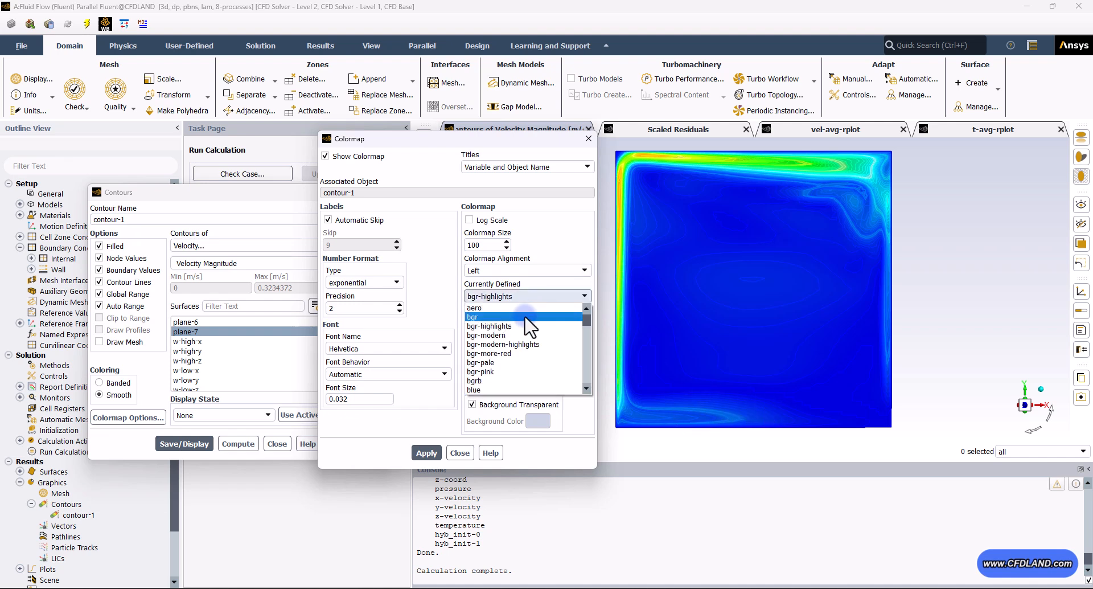
left_click(510, 344)
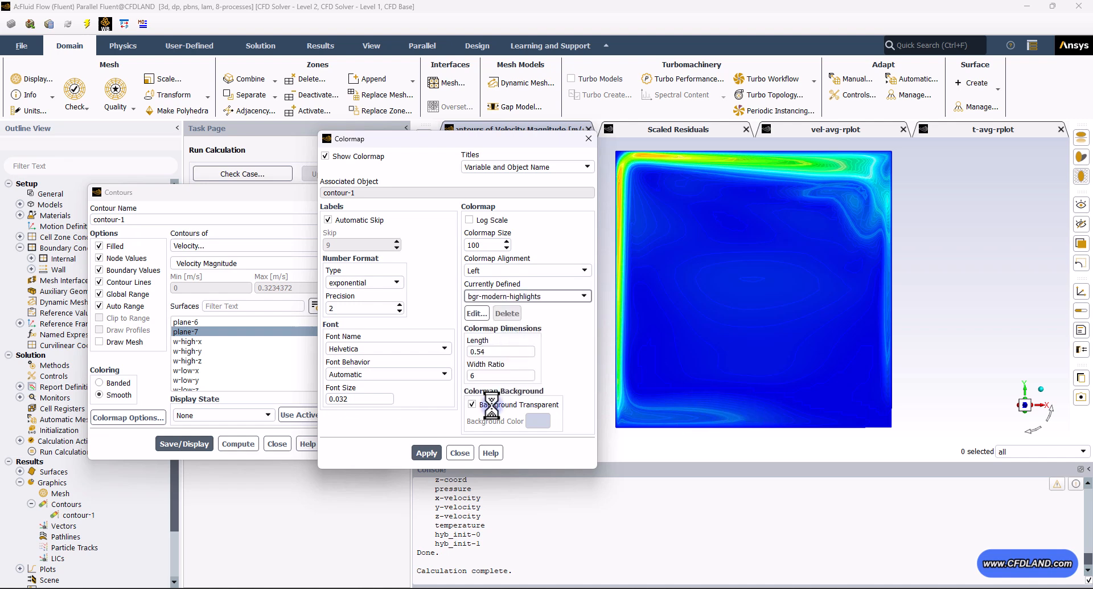
left_click(423, 454)
left_click(472, 450)
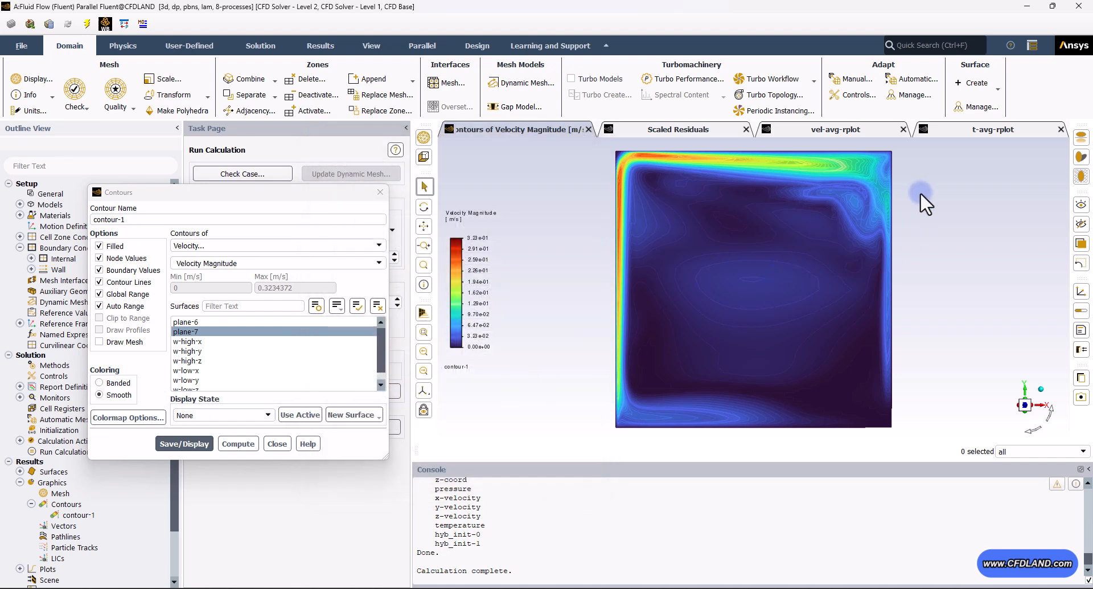
left_click(940, 197)
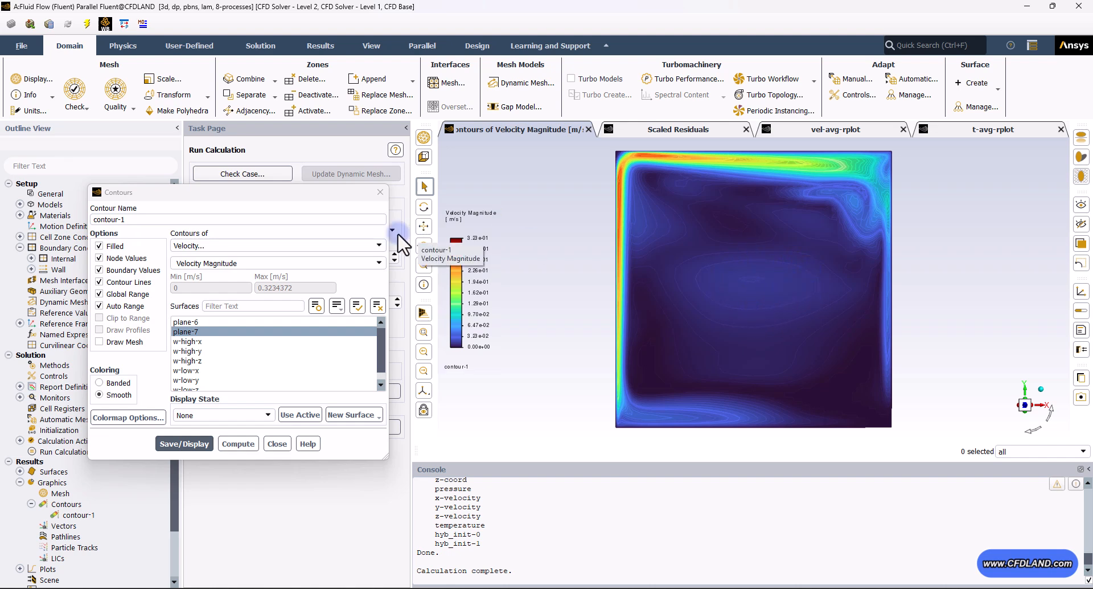
- Compare the static temperature contours on plane-7 with the velocity magnitude contours by displaying one after the other
left_click(248, 245)
left_click(215, 285)
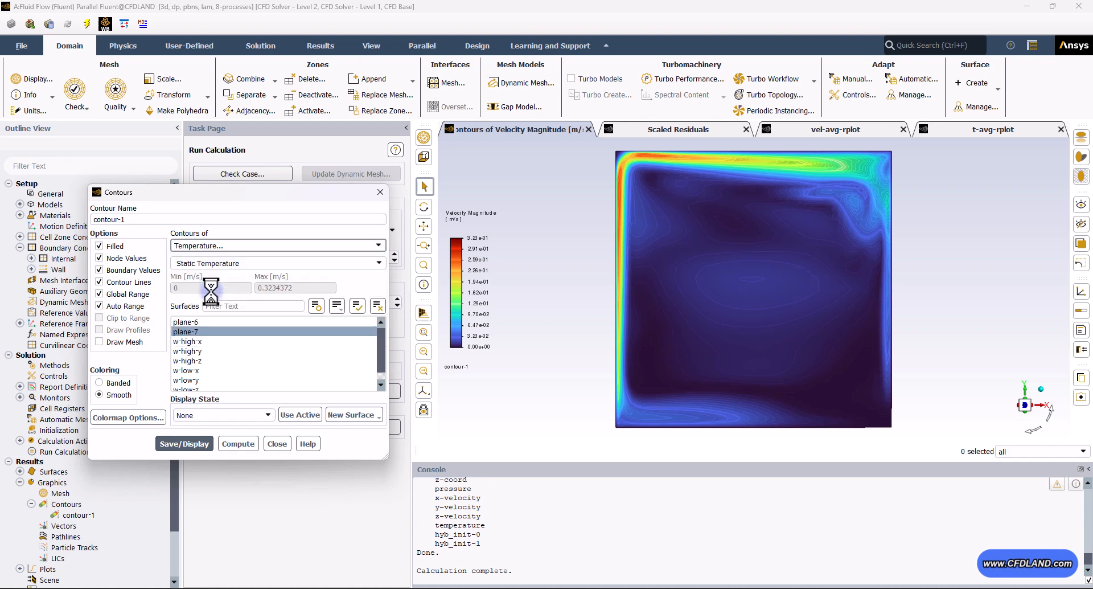
left_click(190, 442)
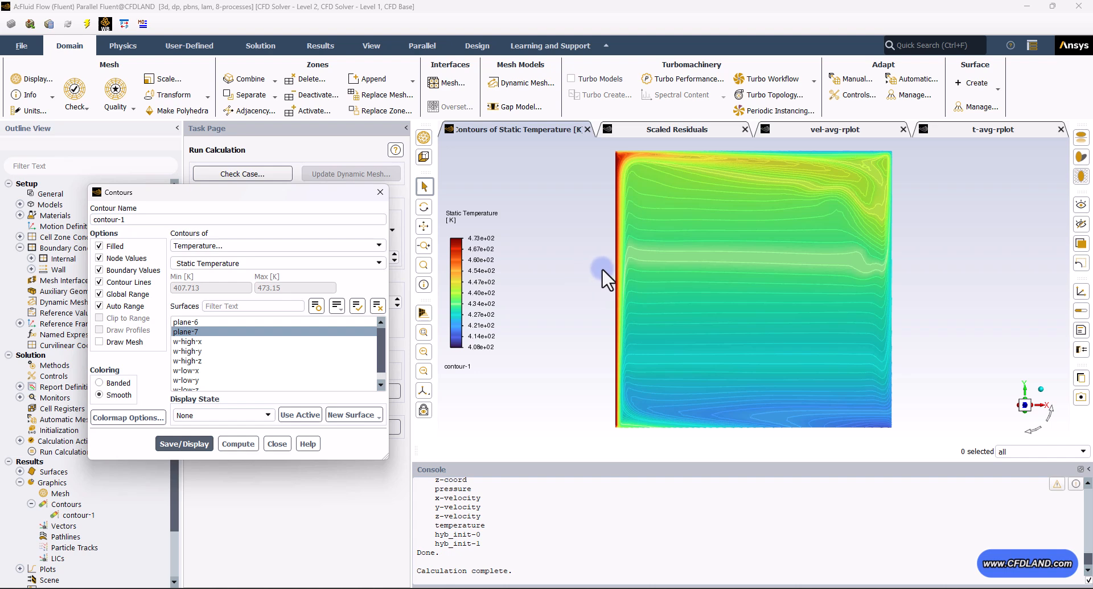
left_click(242, 245)
left_click(211, 284)
left_click(184, 444)
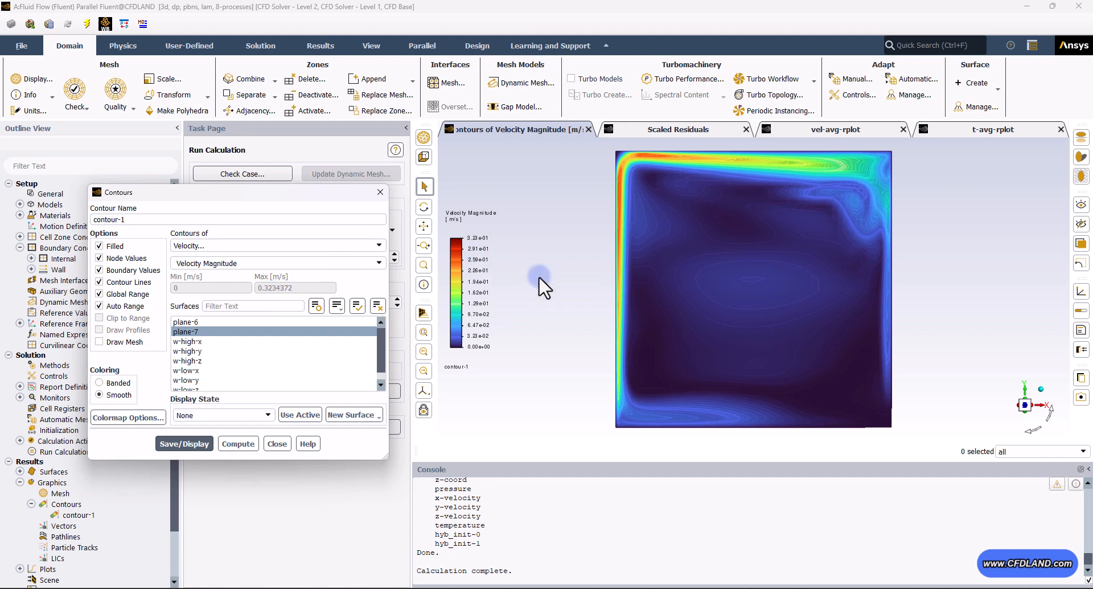
- Display static temperature contours on both plane-6 and plane-7 in an isometric view
left_click(263, 246)
left_click(222, 284)
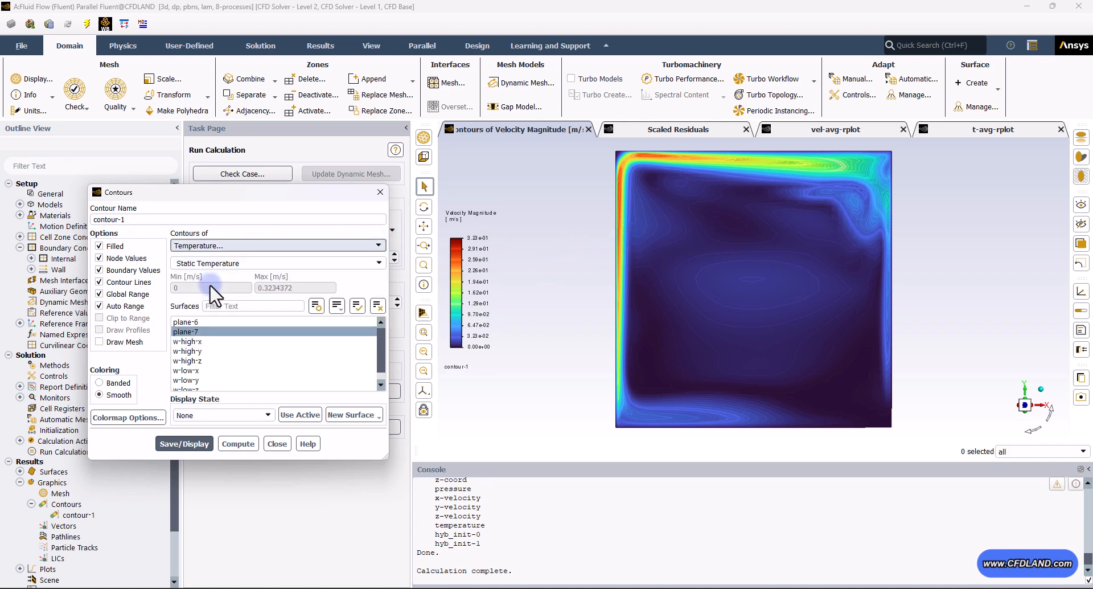
left_click(177, 443)
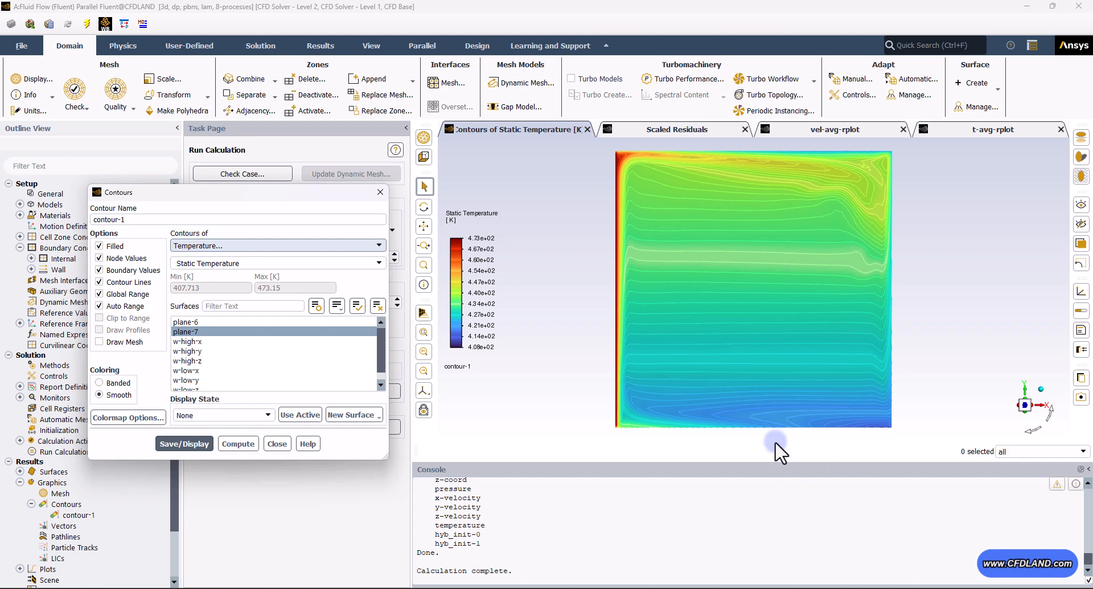
left_click(1038, 393)
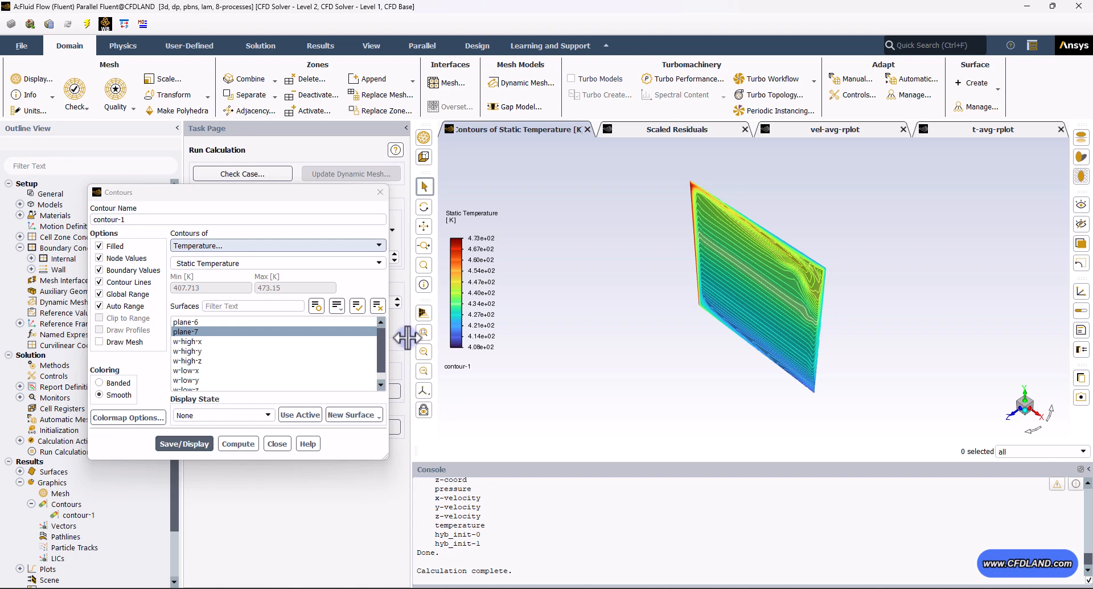
left_click(188, 322)
left_click(205, 444)
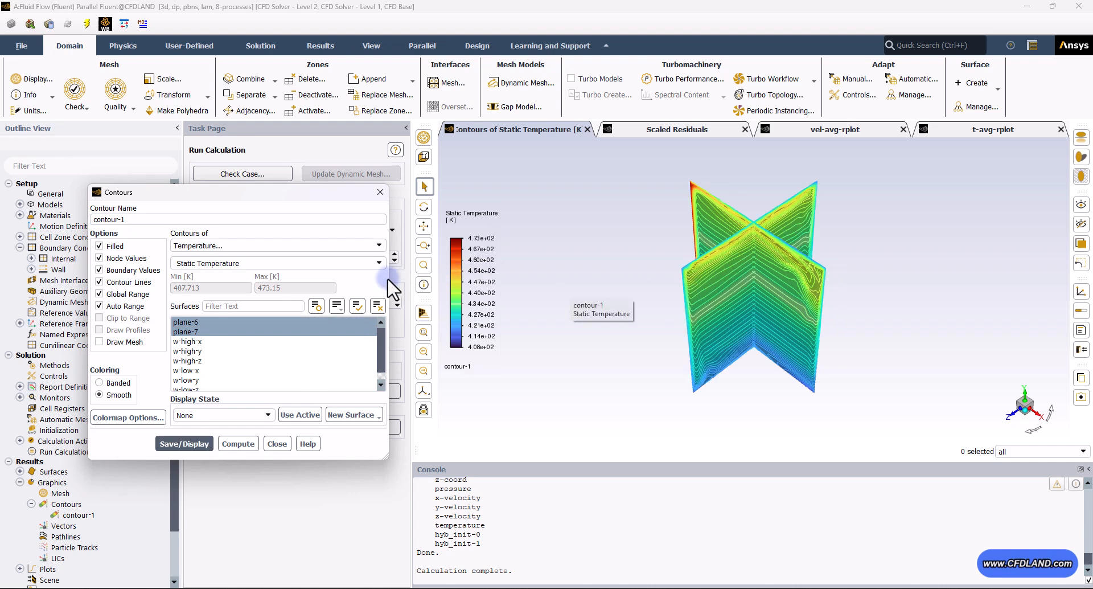
- Switch the contours on plane-6 and plane-7 to velocity magnitude and inspect them from an isometric viewpoint
left_click(279, 246)
left_click(212, 275)
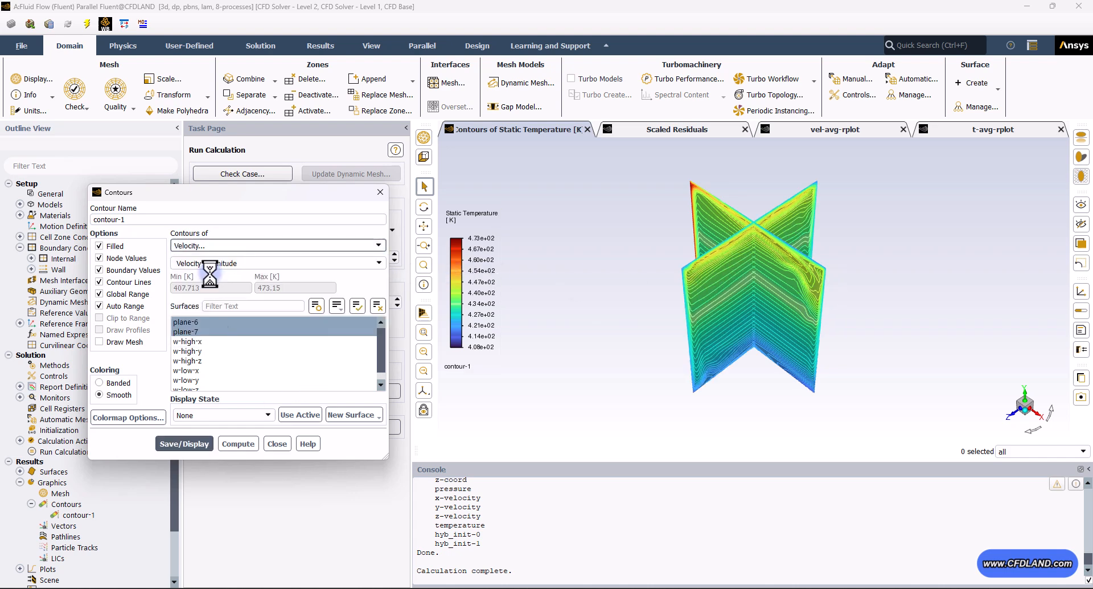
left_click(196, 444)
left_click_drag(896, 317, 878, 295)
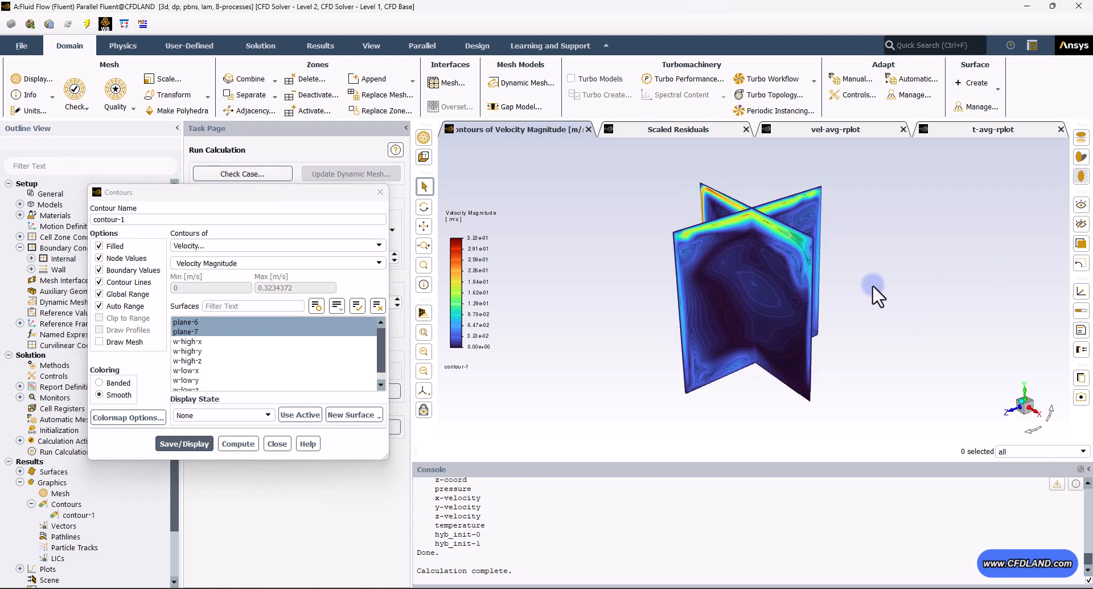
left_click(1021, 402)
- Change the variable of contour-1 to Radiation Heat Flux from the Wall Fluxes category
left_click(196, 245)
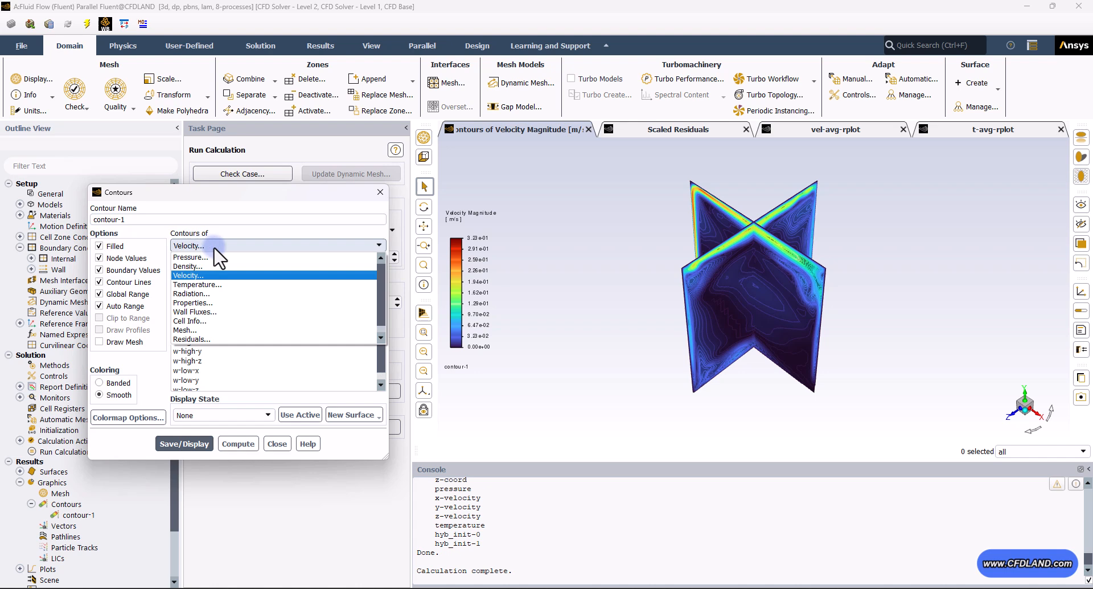
left_click(215, 311)
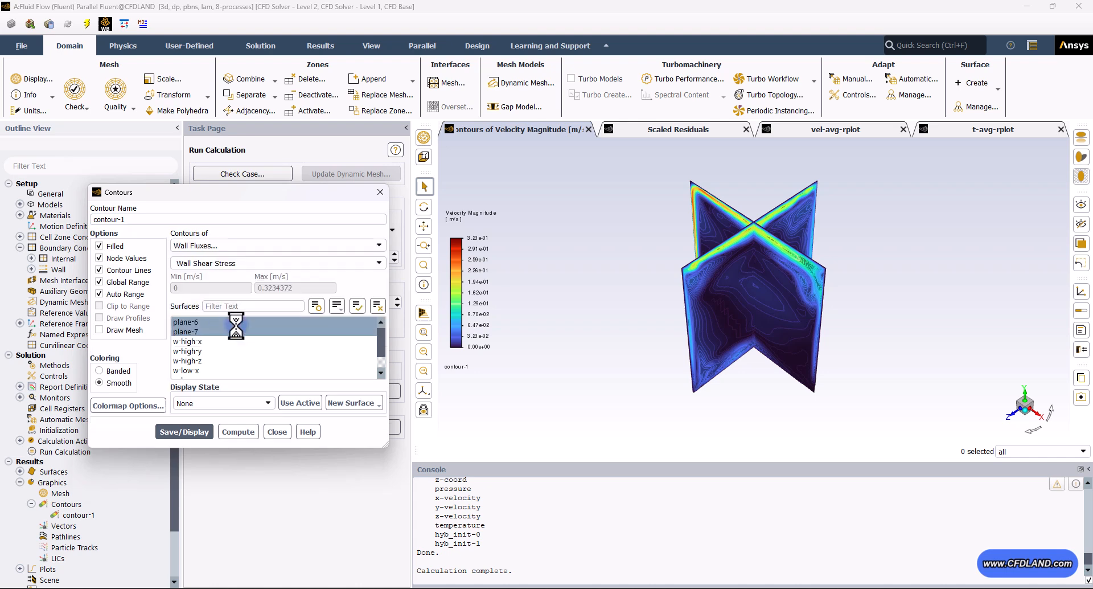
left_click(379, 261)
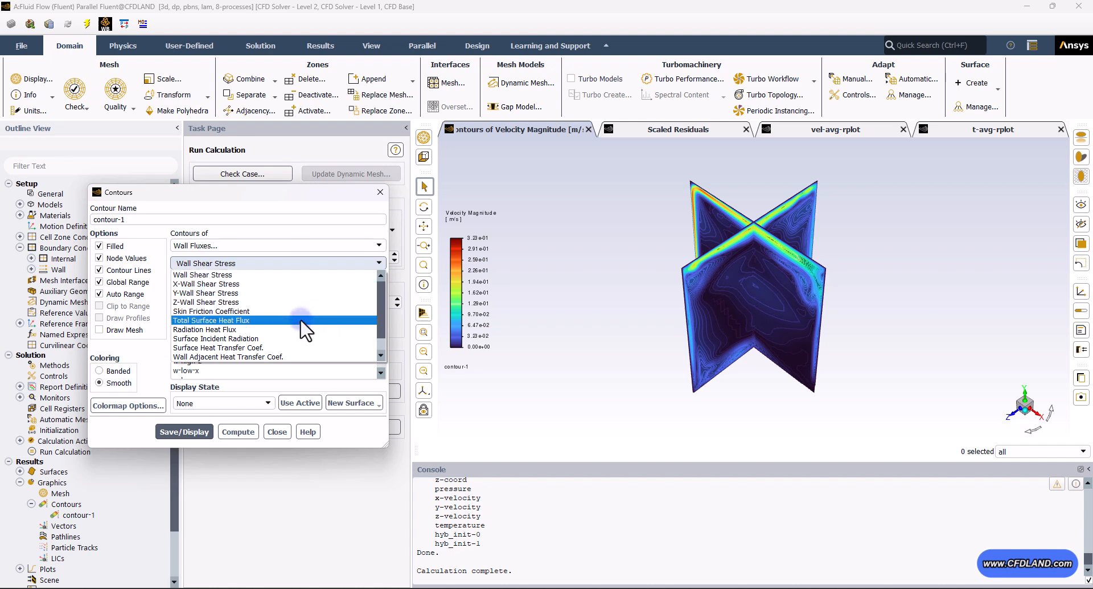
left_click(261, 330)
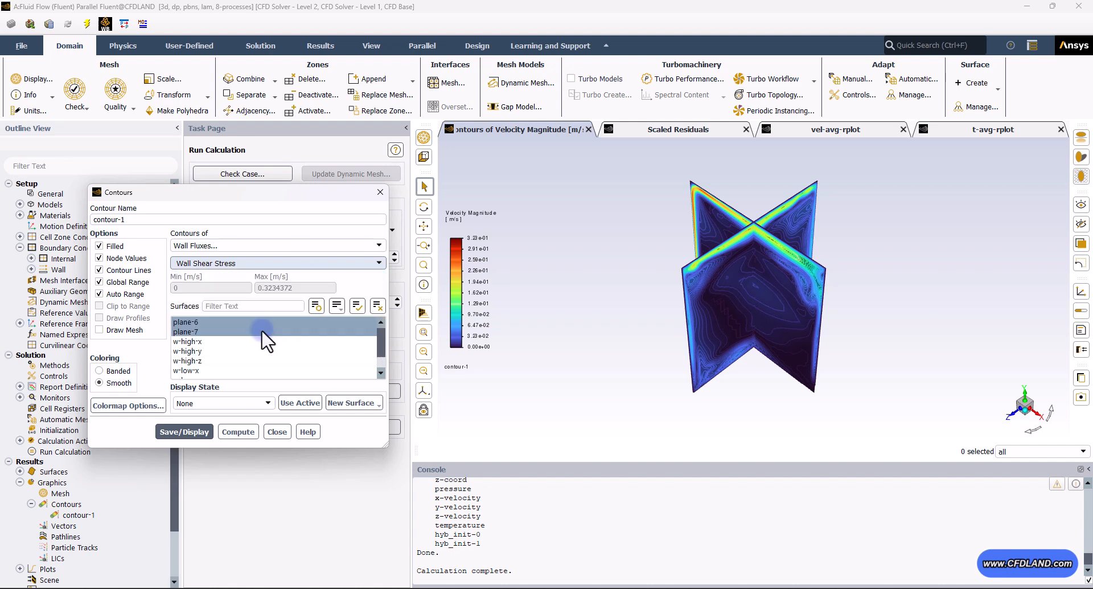
- Display the radiation heat flux contours on all wall surfaces, leaving out plane-6 and plane-7
left_click(227, 322)
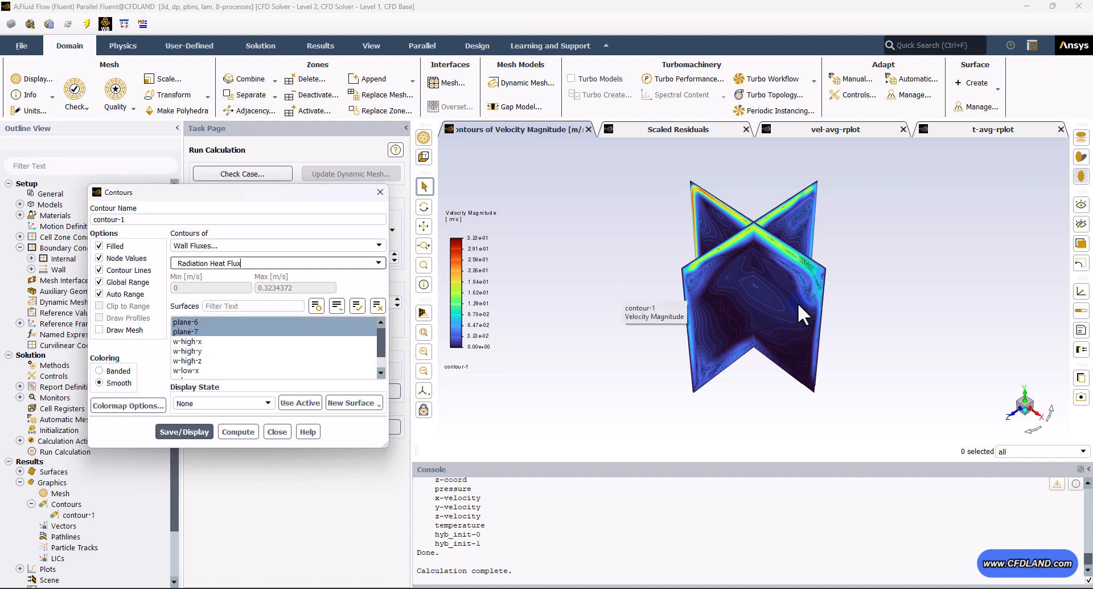
left_click(377, 305)
left_click(211, 331)
left_click(199, 321)
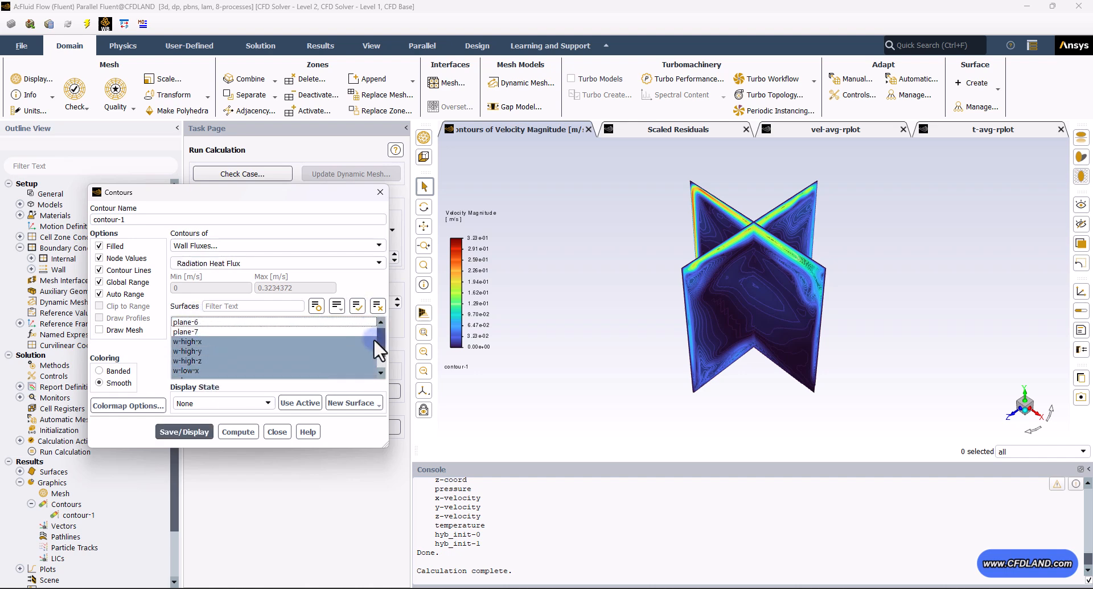
left_click(181, 431)
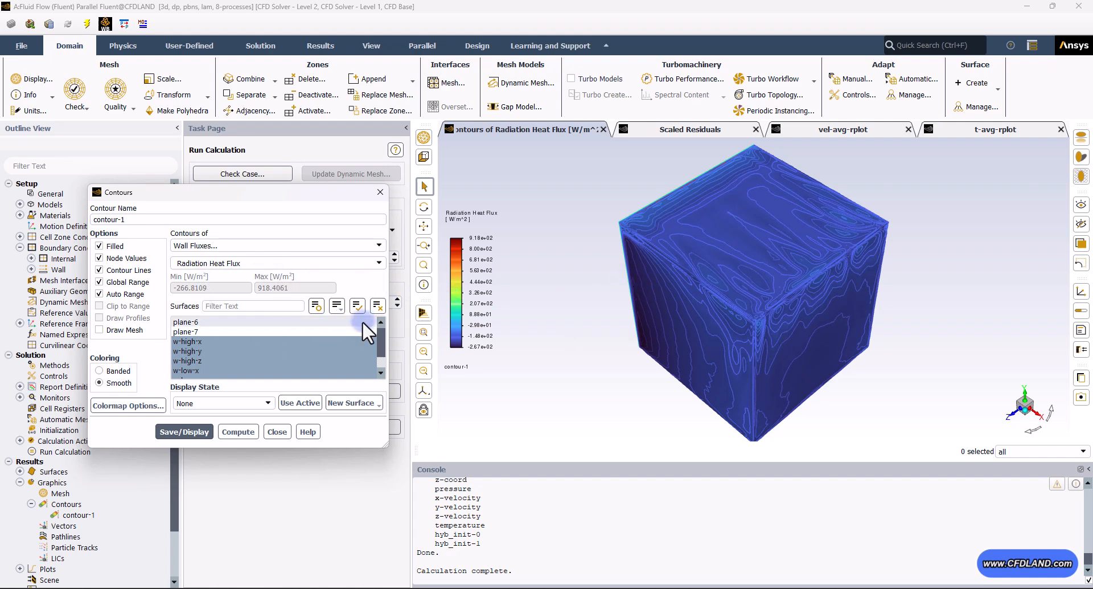
- Remove w-high-y from the displayed surfaces and inspect the radiation heat flux on the inner walls
left_click(183, 351)
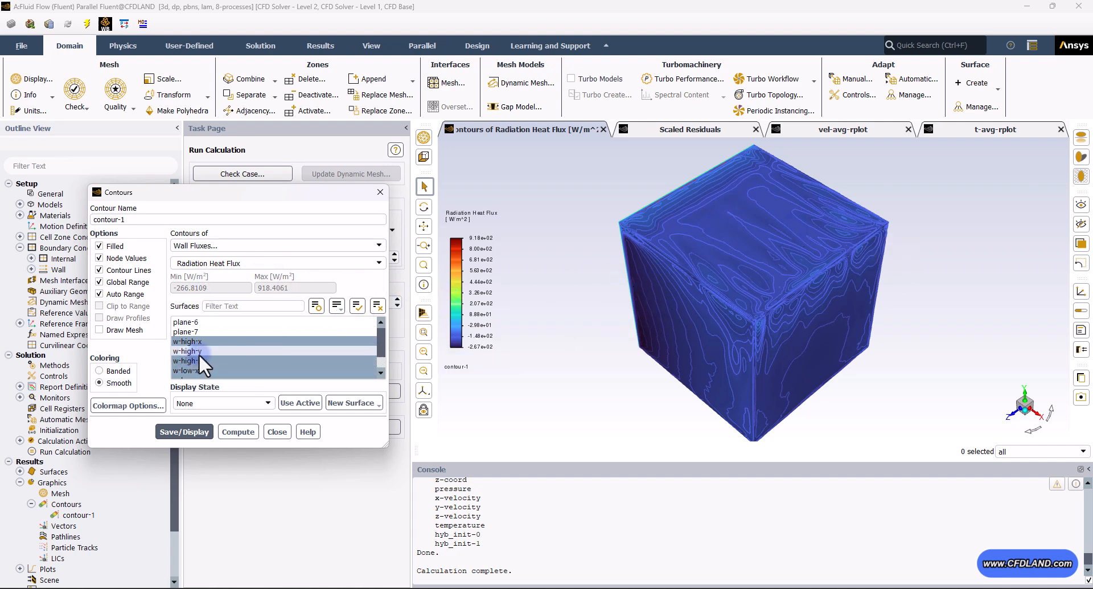
left_click(183, 431)
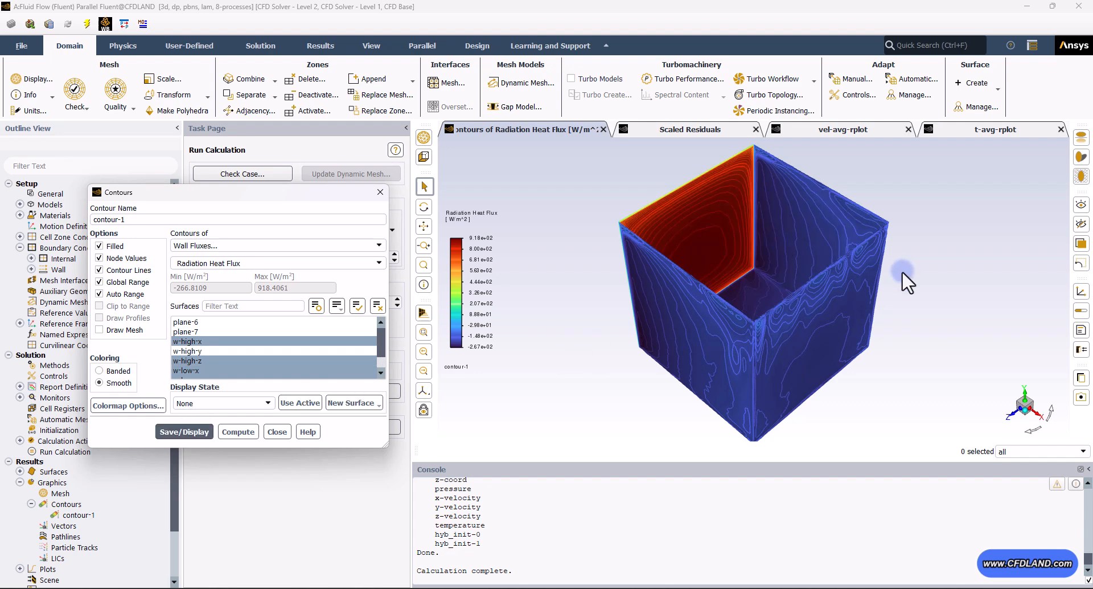
left_click_drag(934, 276, 743, 190)
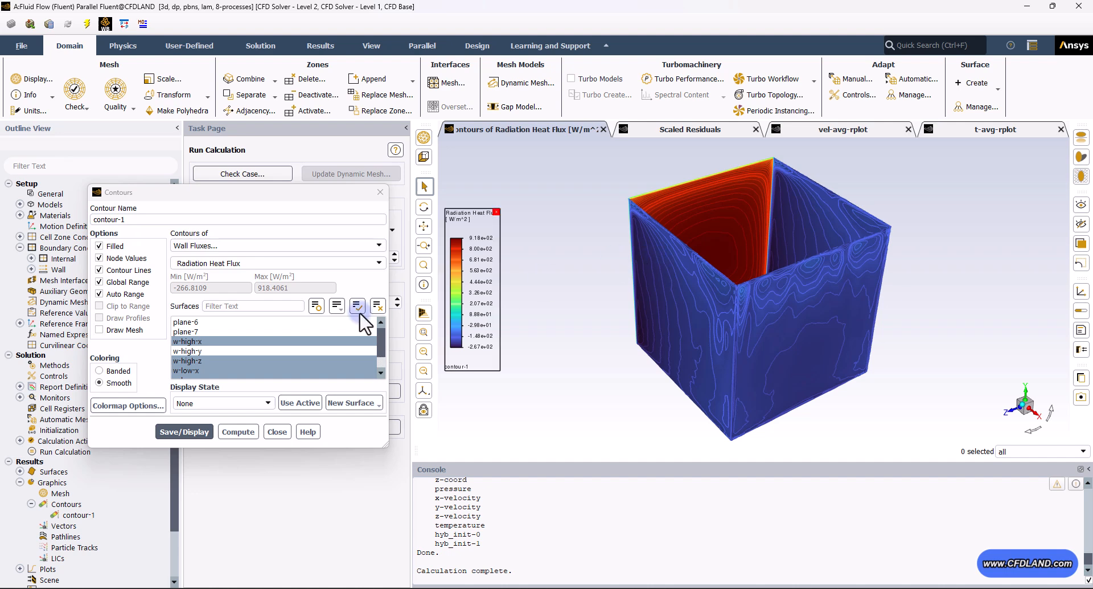
left_click(423, 333)
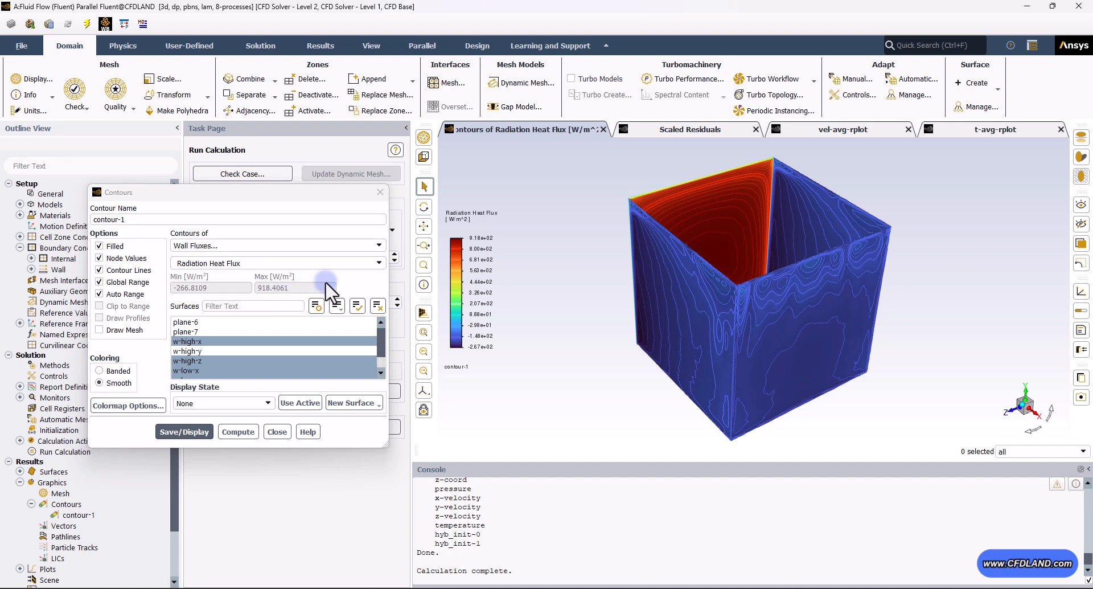
- Switch the wall contours to Surface Incident Radiation and display them
left_click(379, 263)
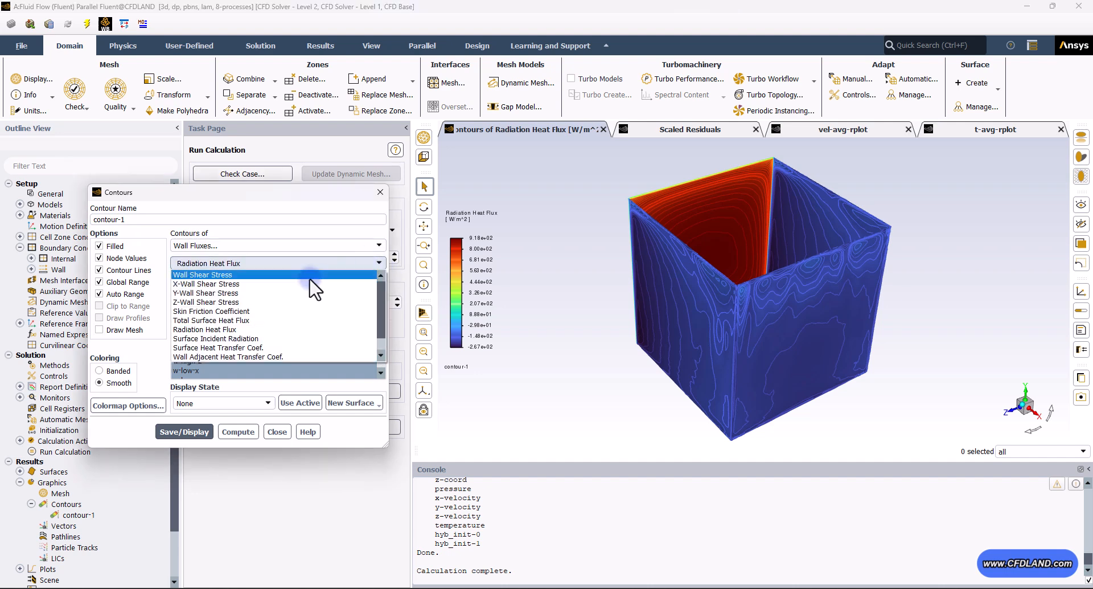
left_click(235, 338)
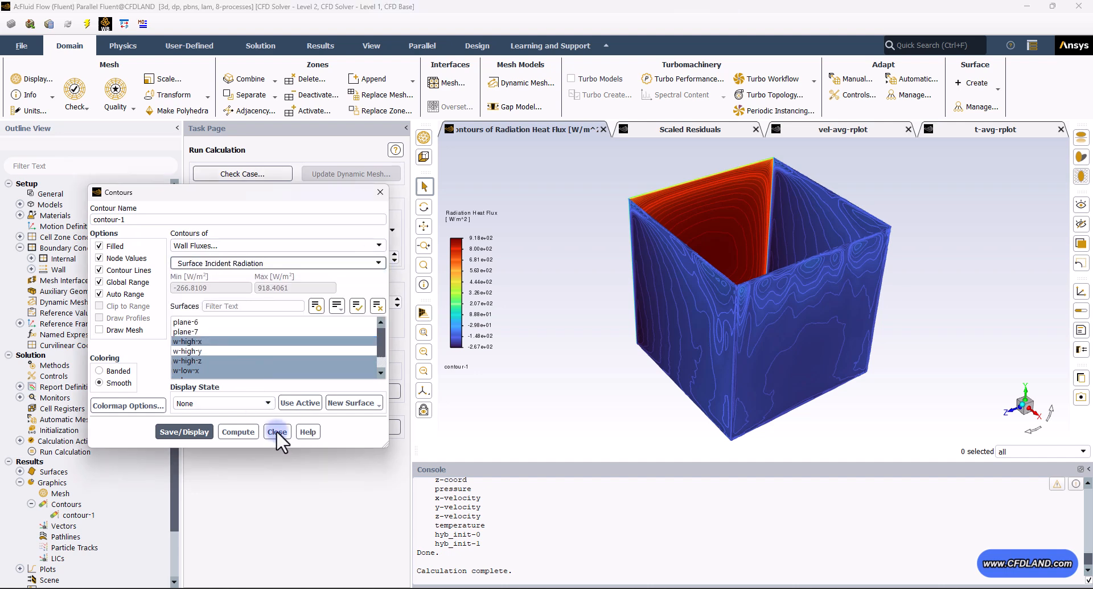
left_click(186, 432)
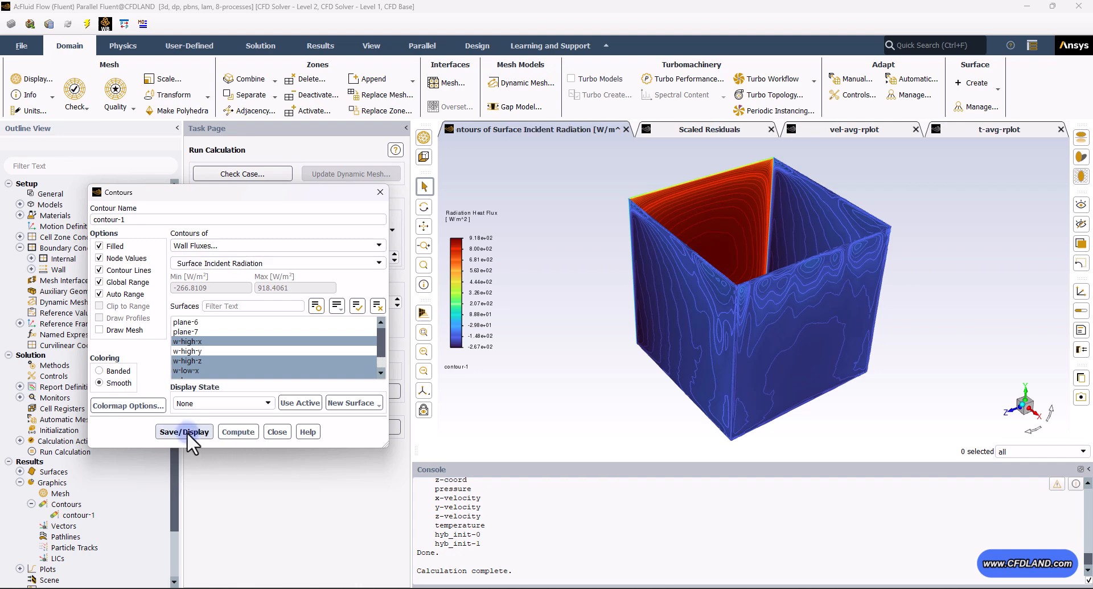
left_click_drag(622, 403, 638, 385)
middle_click_drag(637, 385, 640, 406)
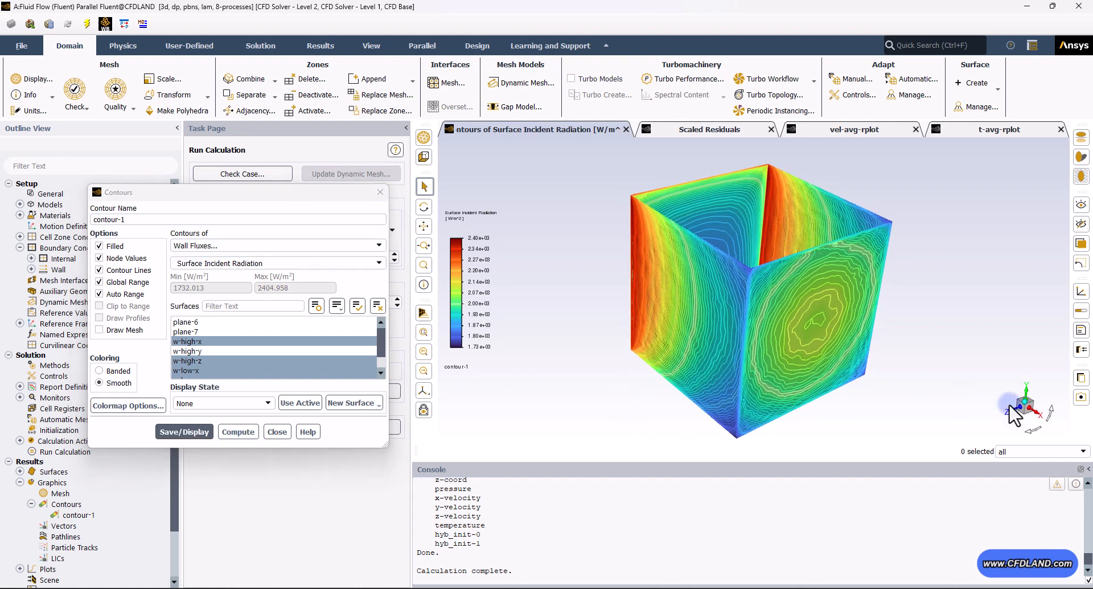
- Redisplay the surface incident radiation without contour lines in an isometric view and close the contour settings
left_click(100, 270)
left_click(184, 431)
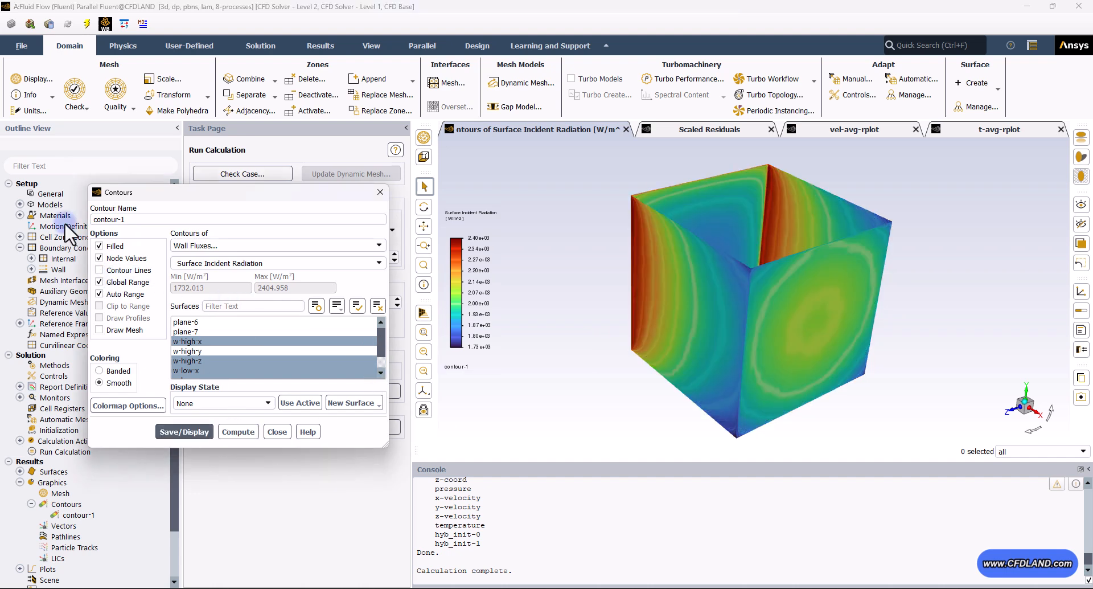
left_click_drag(876, 364, 826, 375)
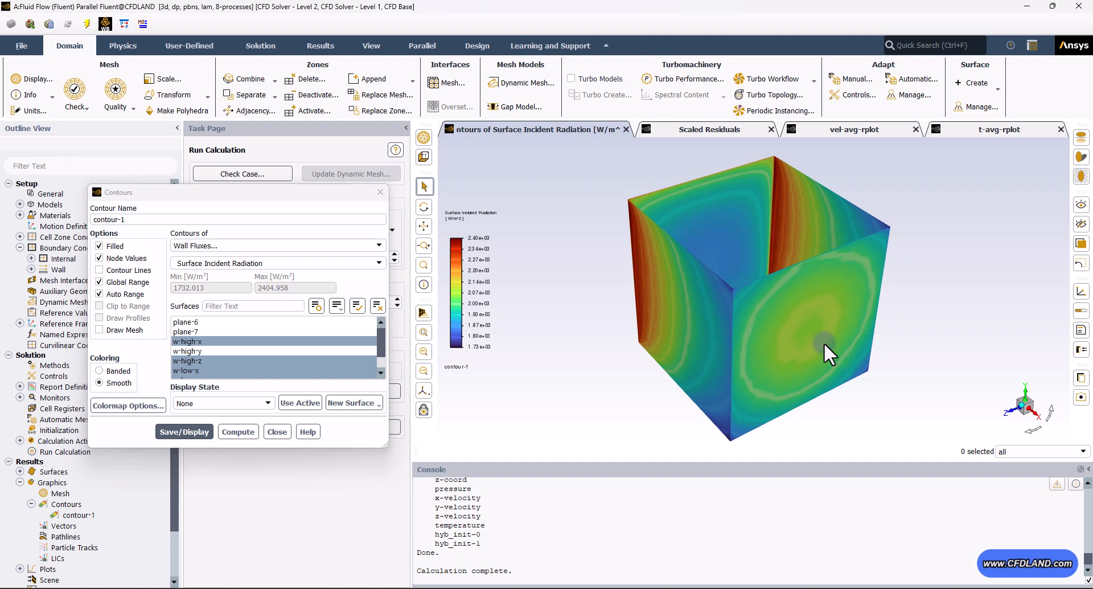
left_click_drag(706, 408, 995, 389)
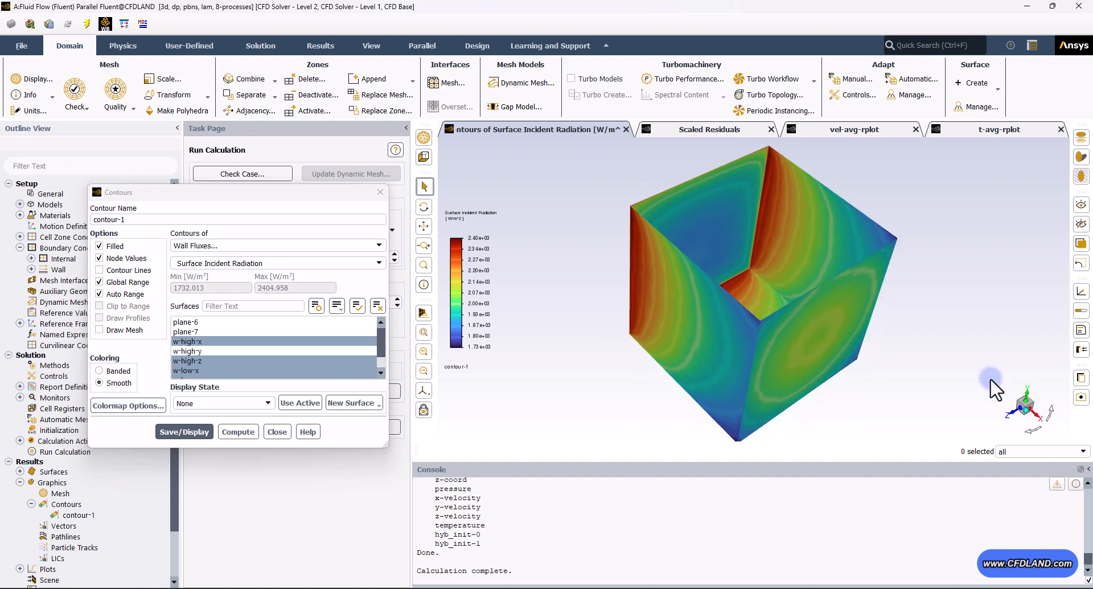
left_click(1027, 411)
mouse_move(936, 270)
left_mouse_down()
mouse_move(935, 319)
mouse_move(935, 259)
left_mouse_up()
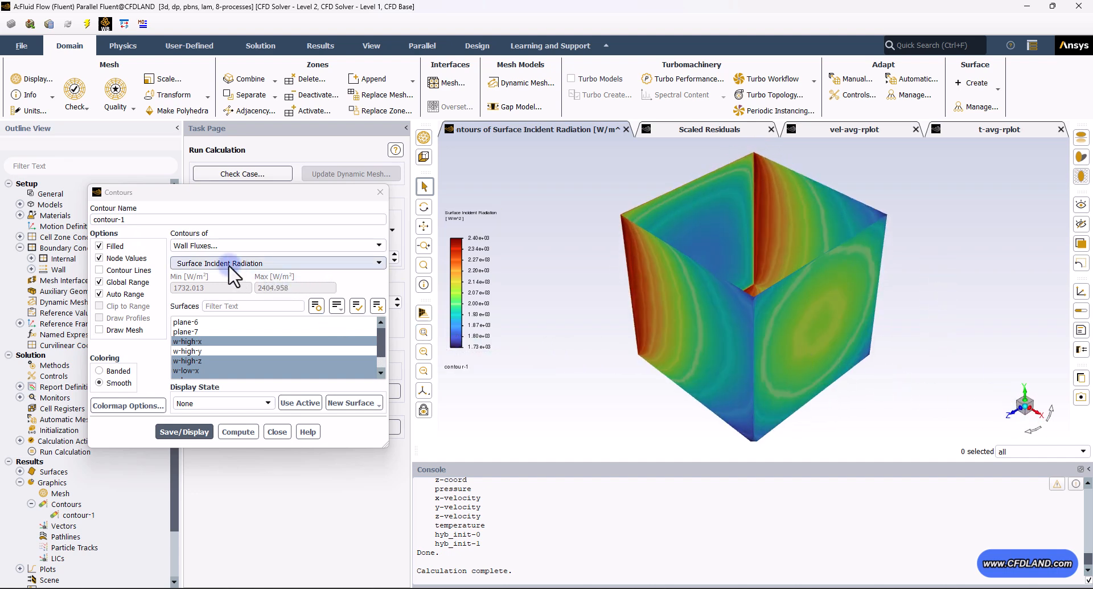
left_click(178, 245)
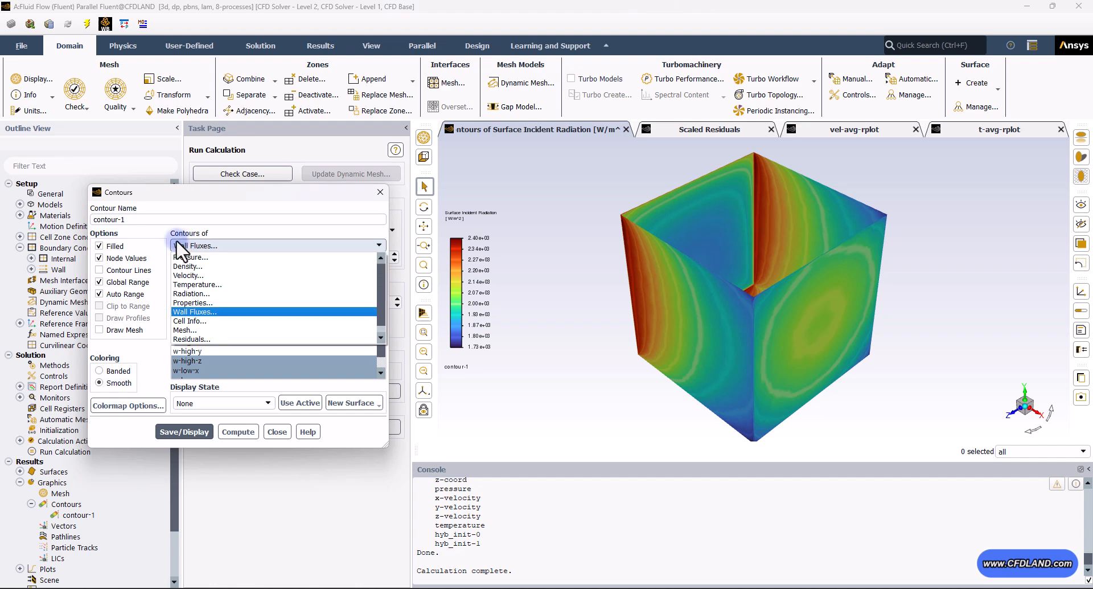
left_click(177, 211)
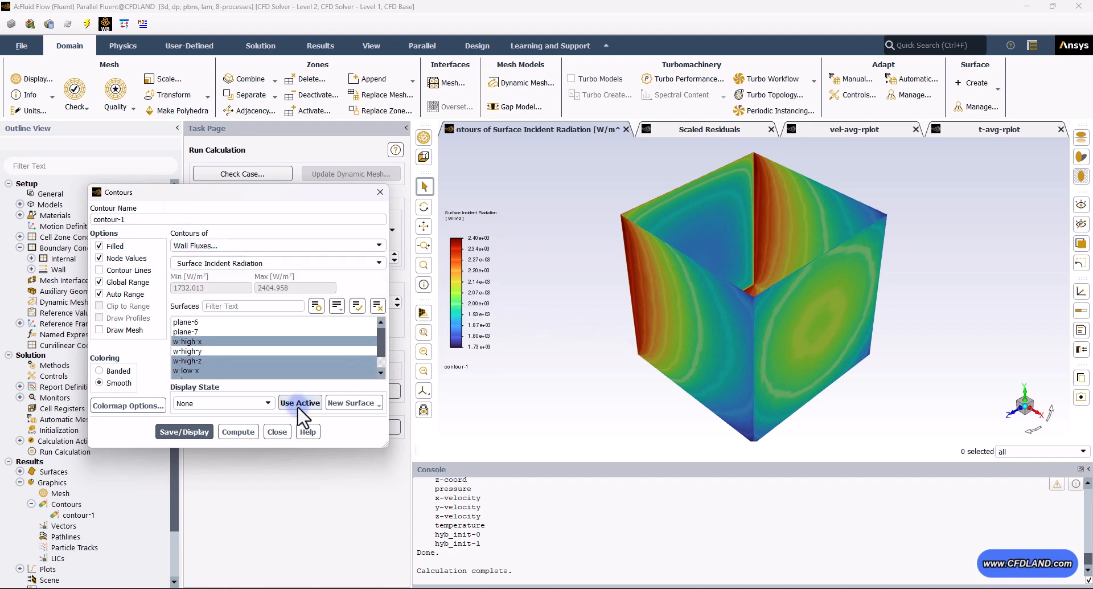
left_click(271, 426)
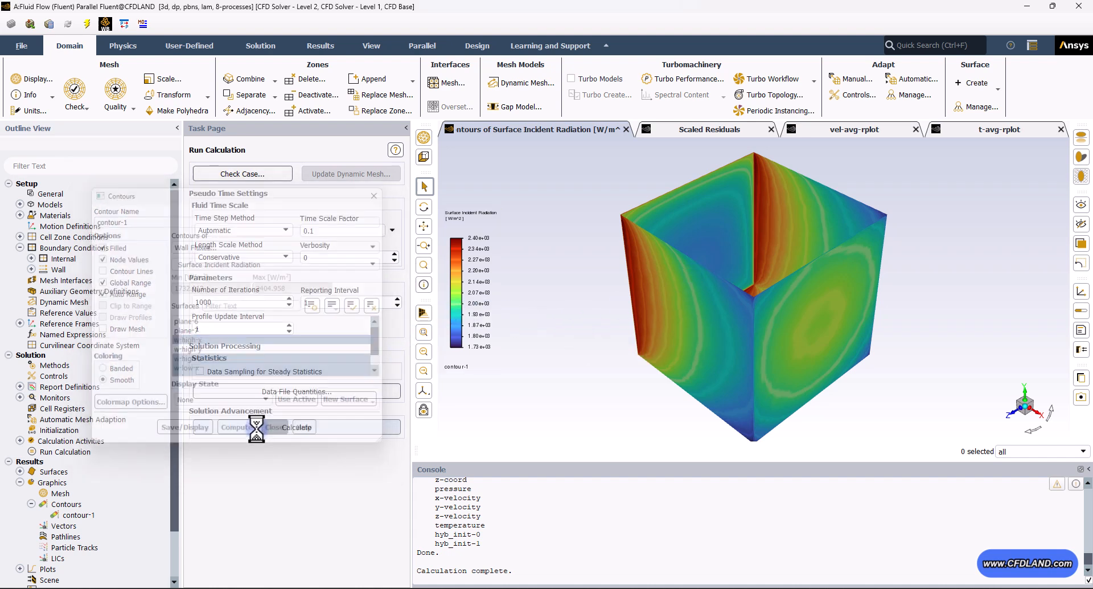
- Compute the t-avg report definition and read the area-weighted average temperature on plane-7 in the console
left_click(19, 387)
left_click(67, 398)
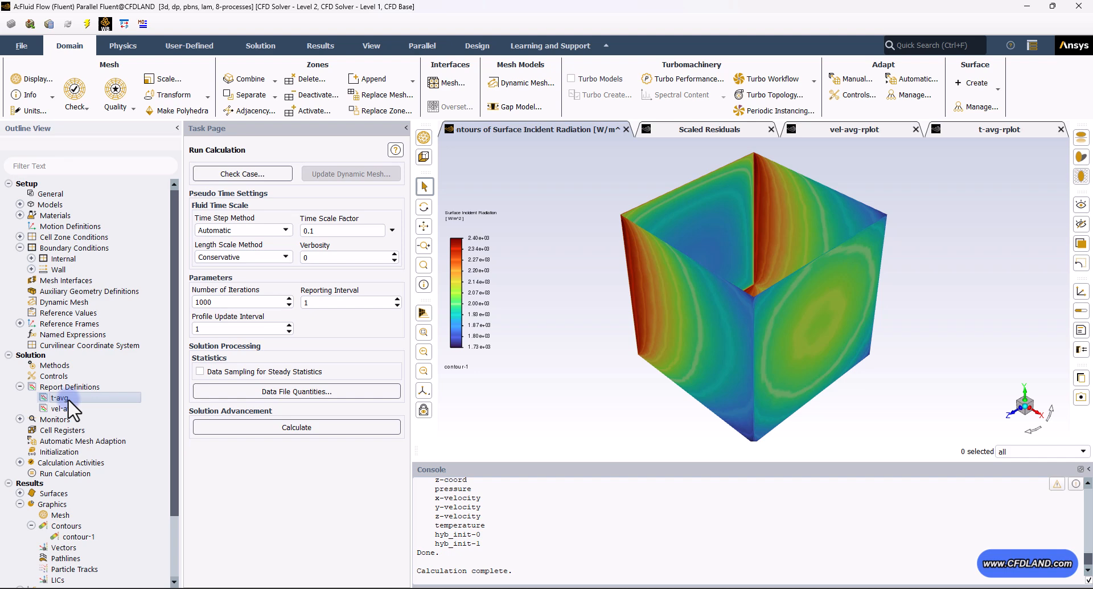
right_click(68, 398)
left_click(115, 493)
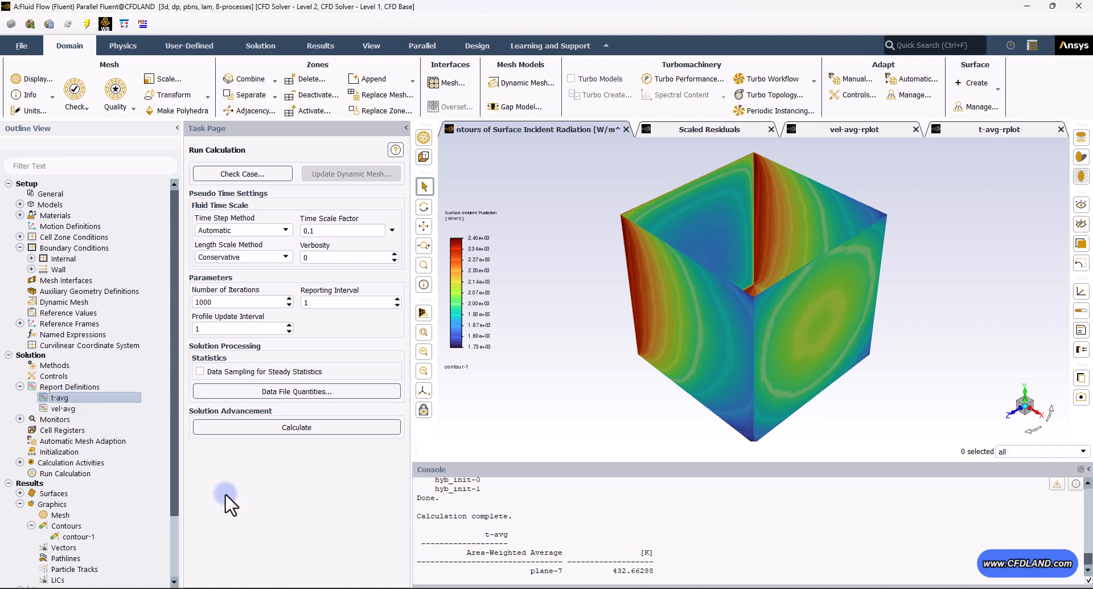
left_click_drag(660, 571, 606, 571)
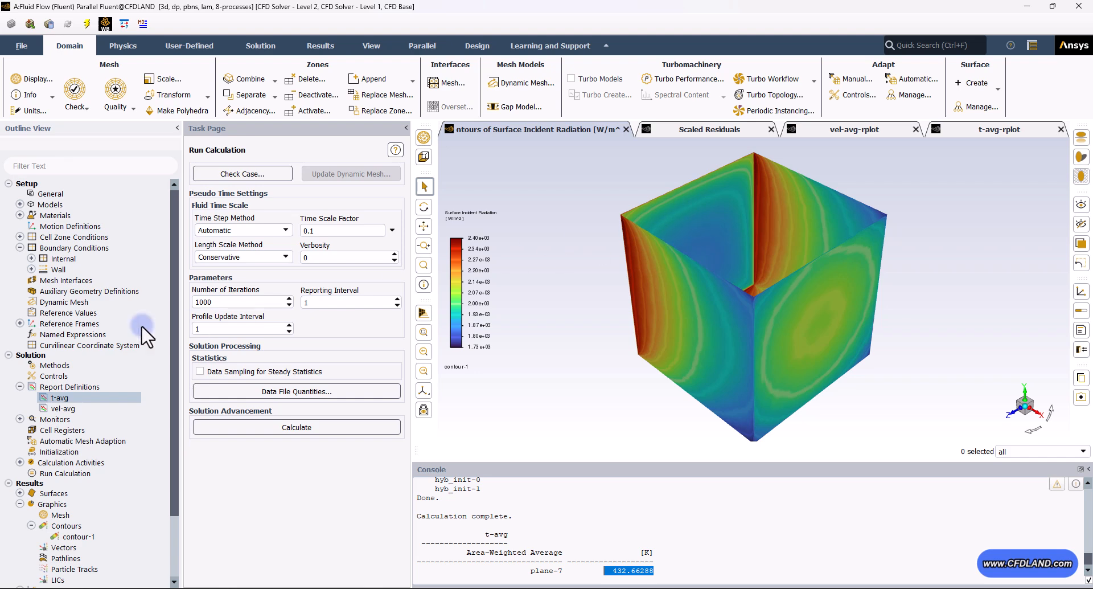
left_click(500, 336)
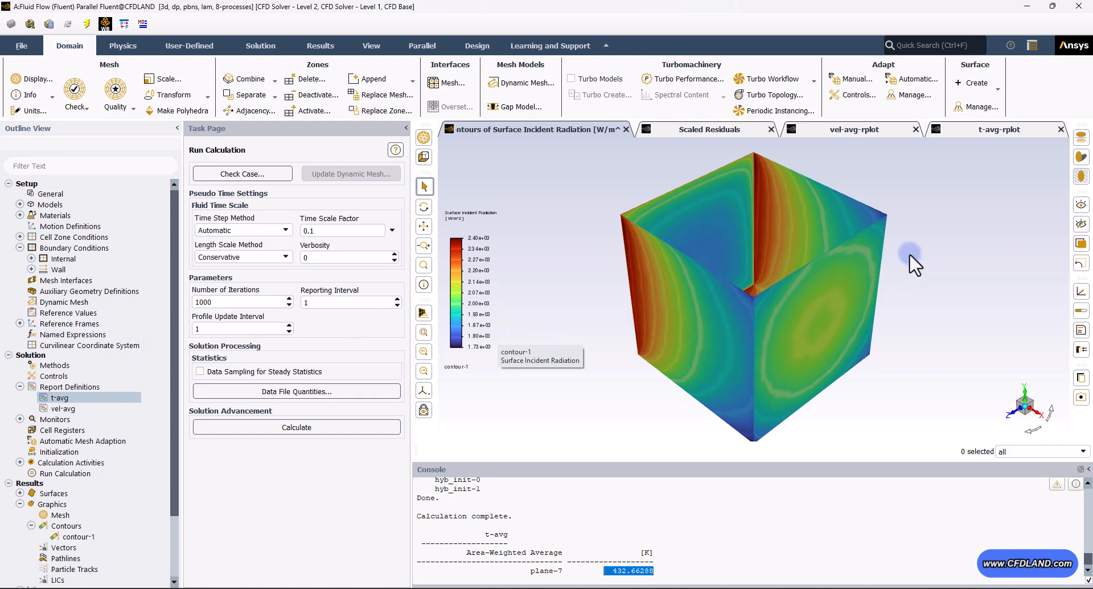
- Compute the vel-avg report definition and read the area-weighted average velocity on plane-6 in the console
left_click(72, 408)
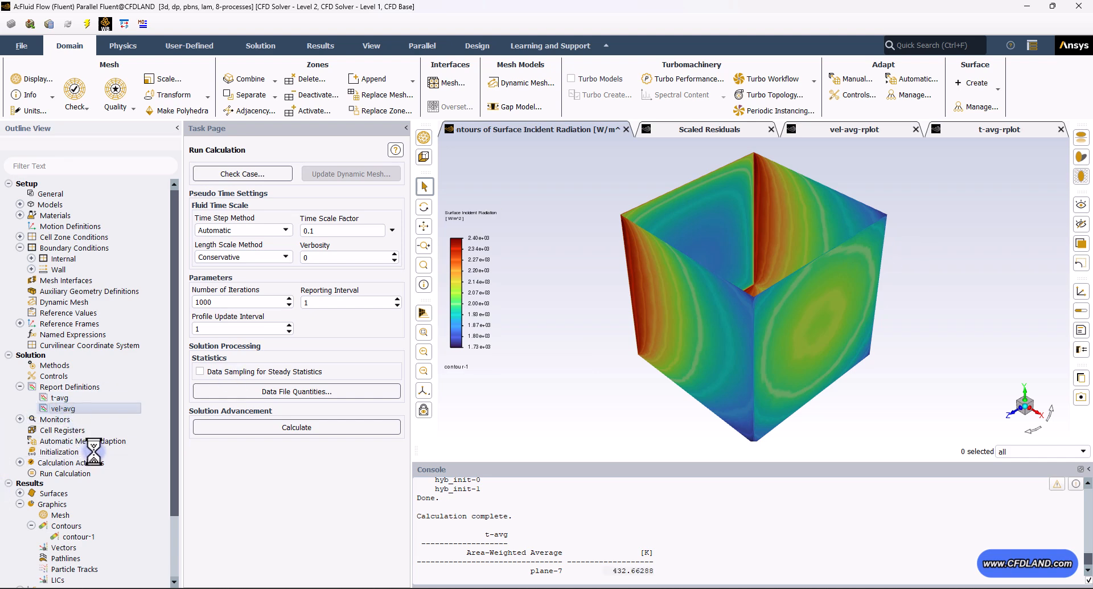
right_click(146, 458)
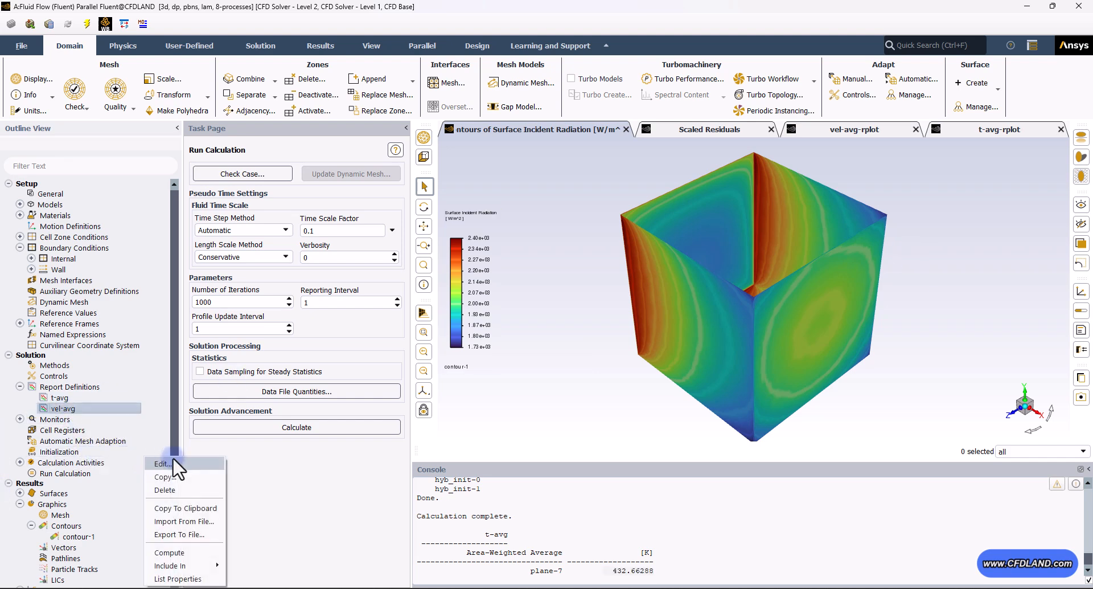
left_click(184, 553)
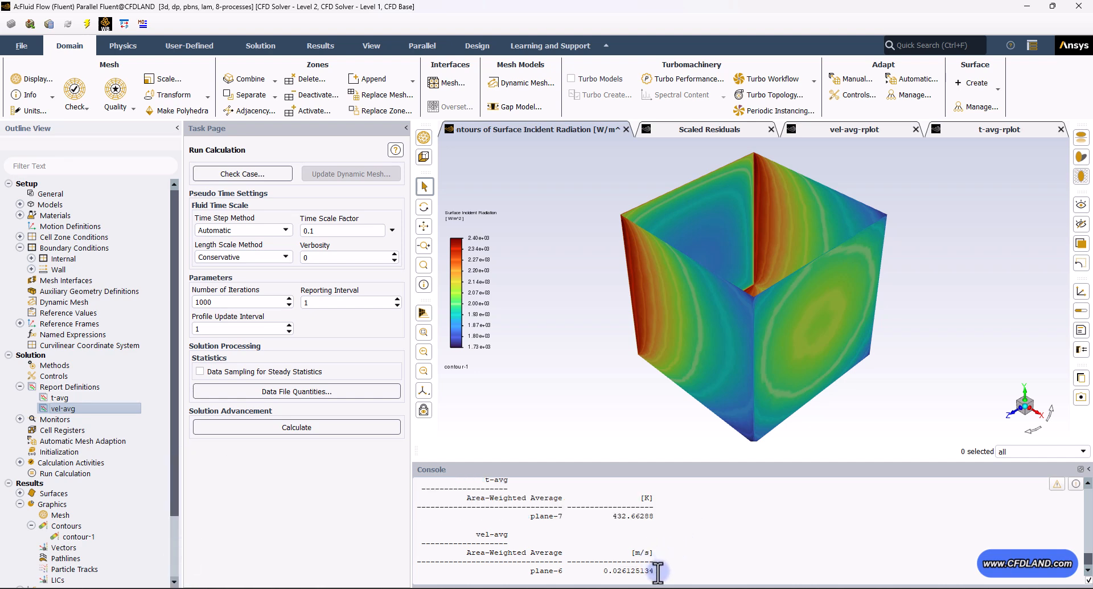
left_click_drag(655, 571, 598, 571)
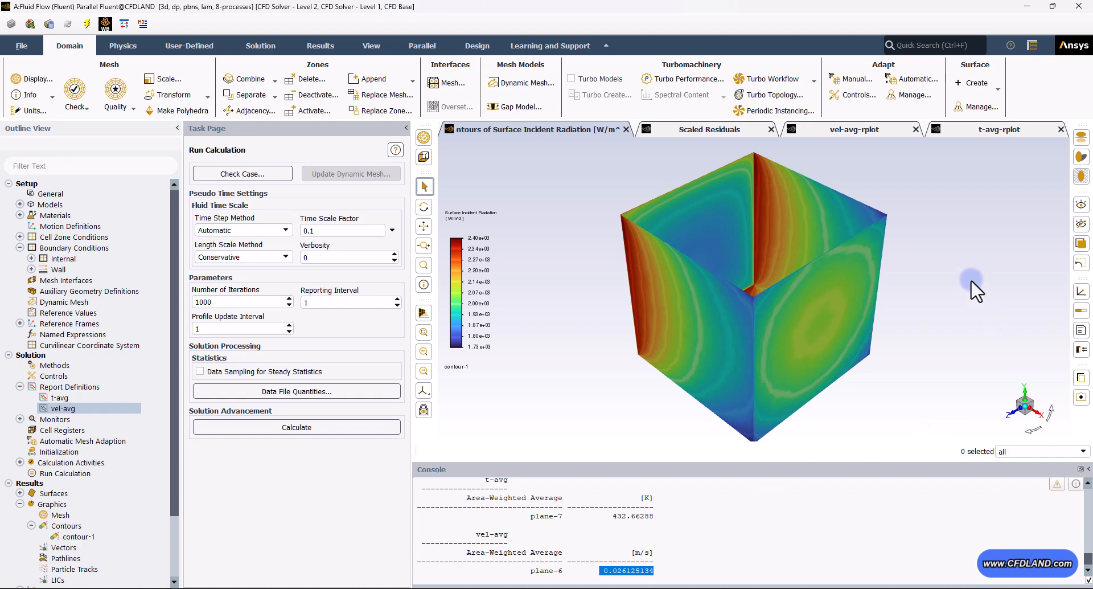
left_click(957, 264)
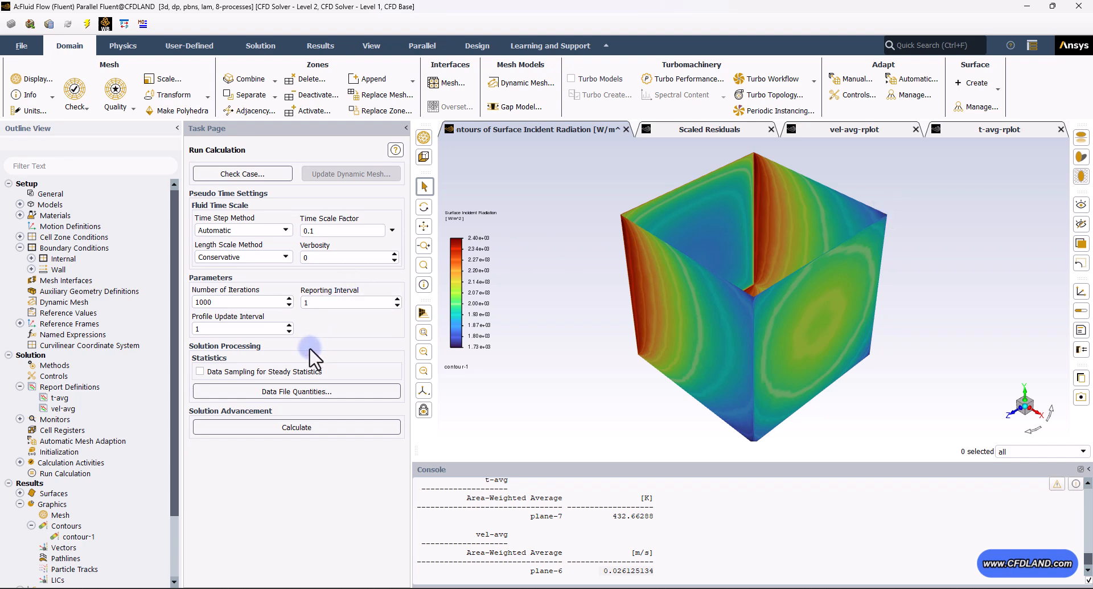
- Create and display line pathlines released from the w-low-x surface, coloured by static temperature
left_click_drag(175, 344, 183, 427)
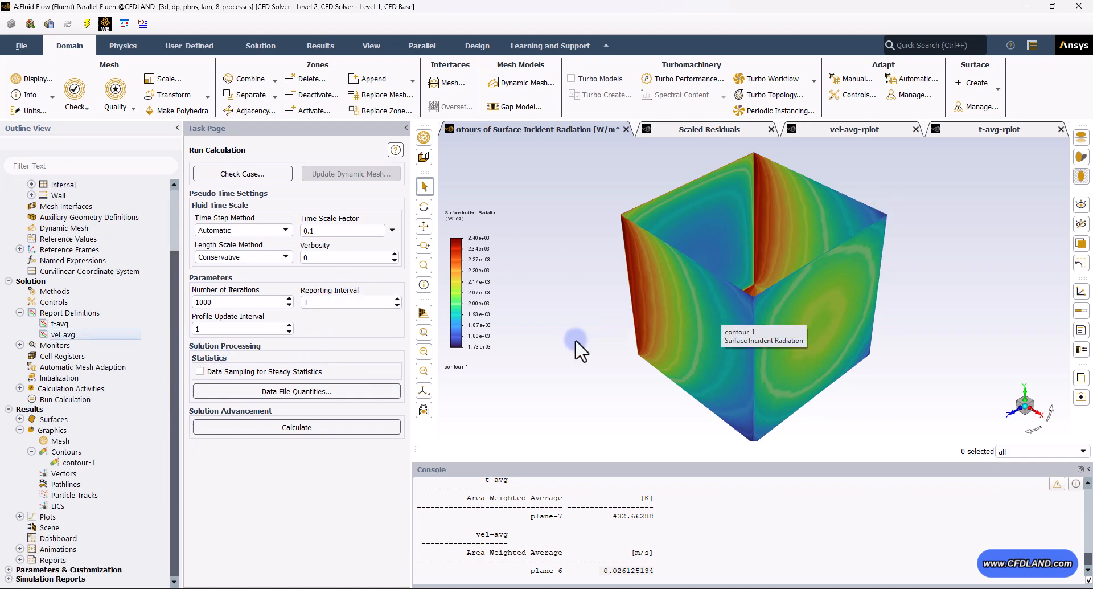
double_click(74, 485)
left_click_drag(404, 149, 177, 132)
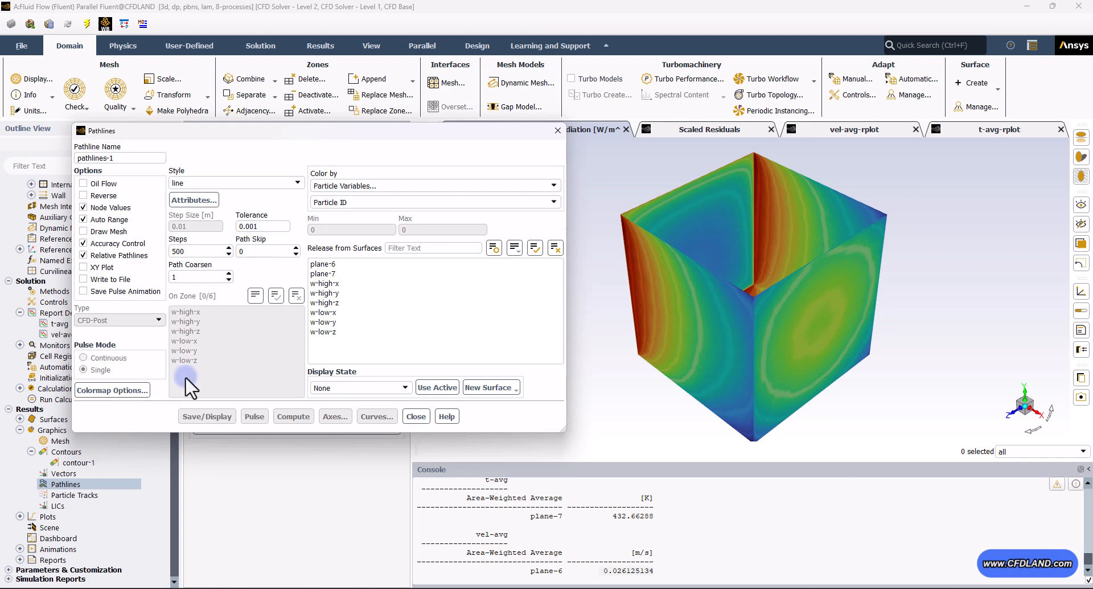
left_click(347, 186)
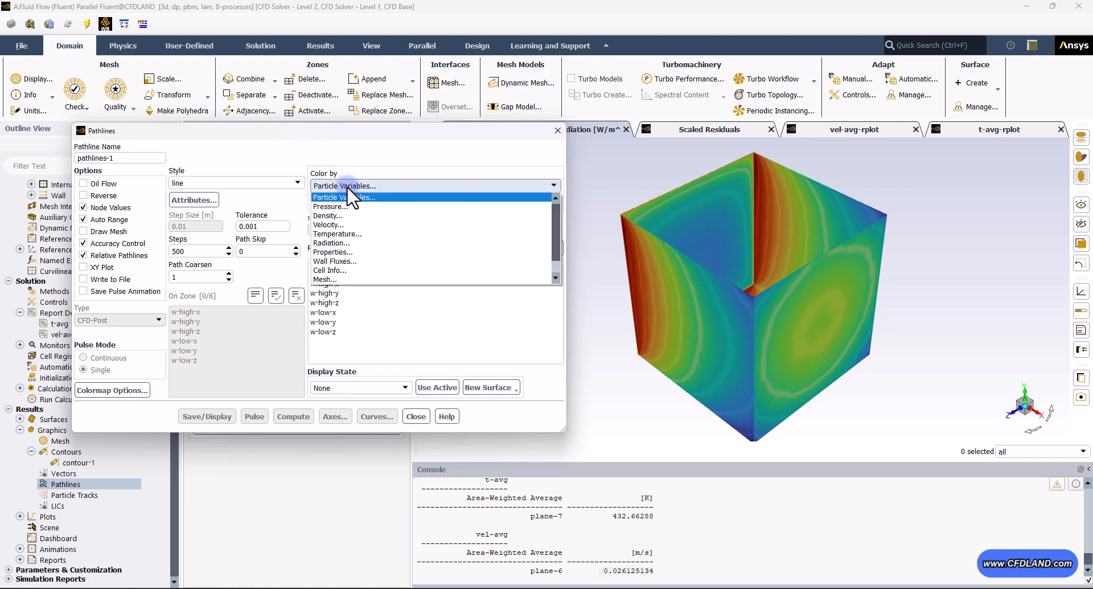
left_click(342, 234)
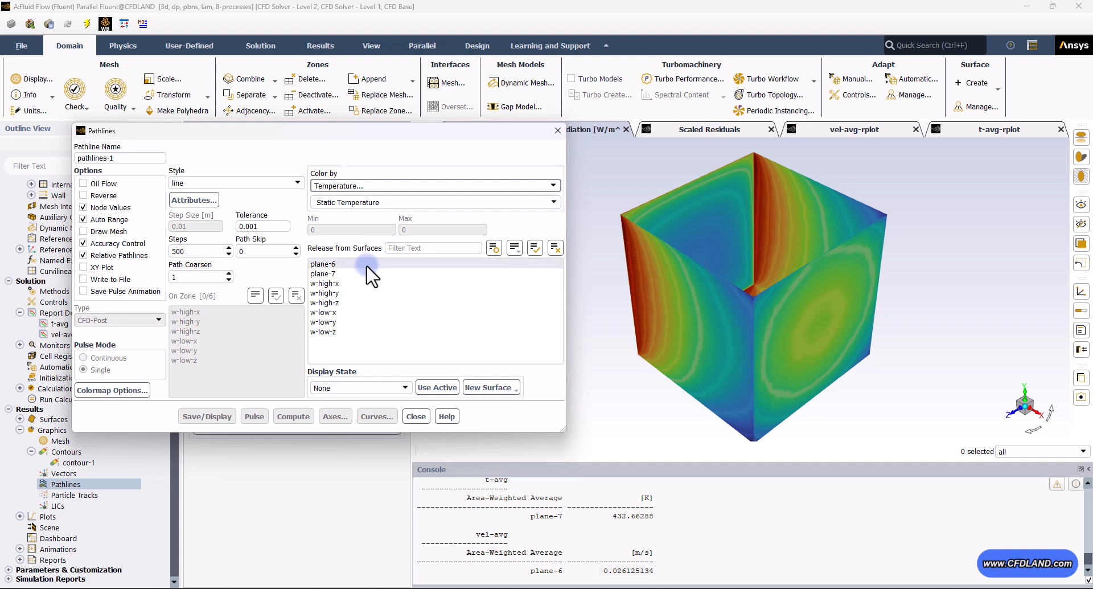
left_click(338, 313)
left_click(337, 313)
left_click(368, 311)
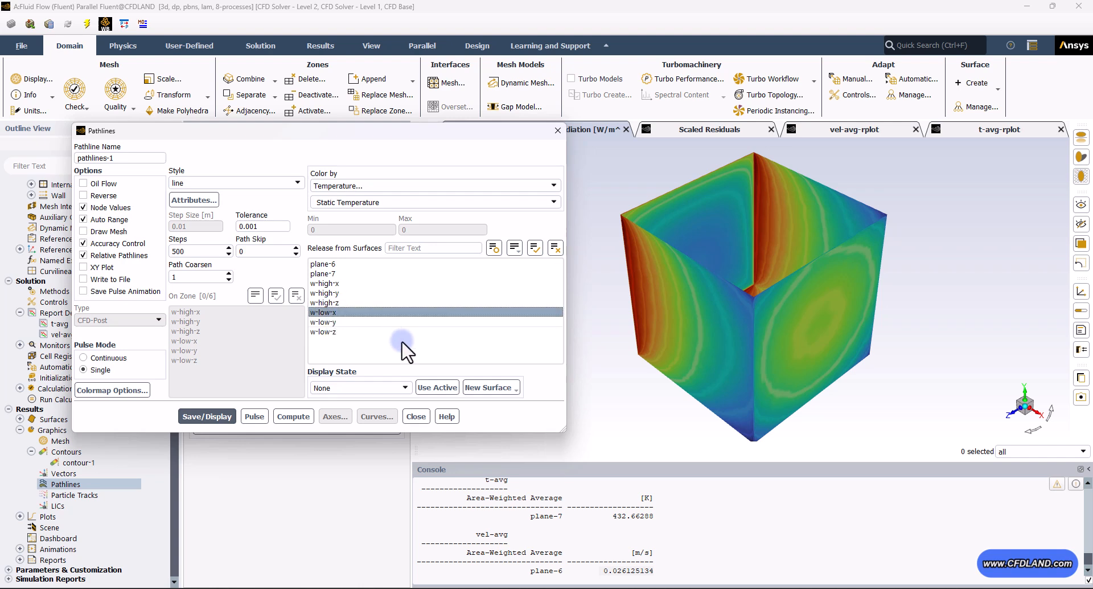
left_click(227, 417)
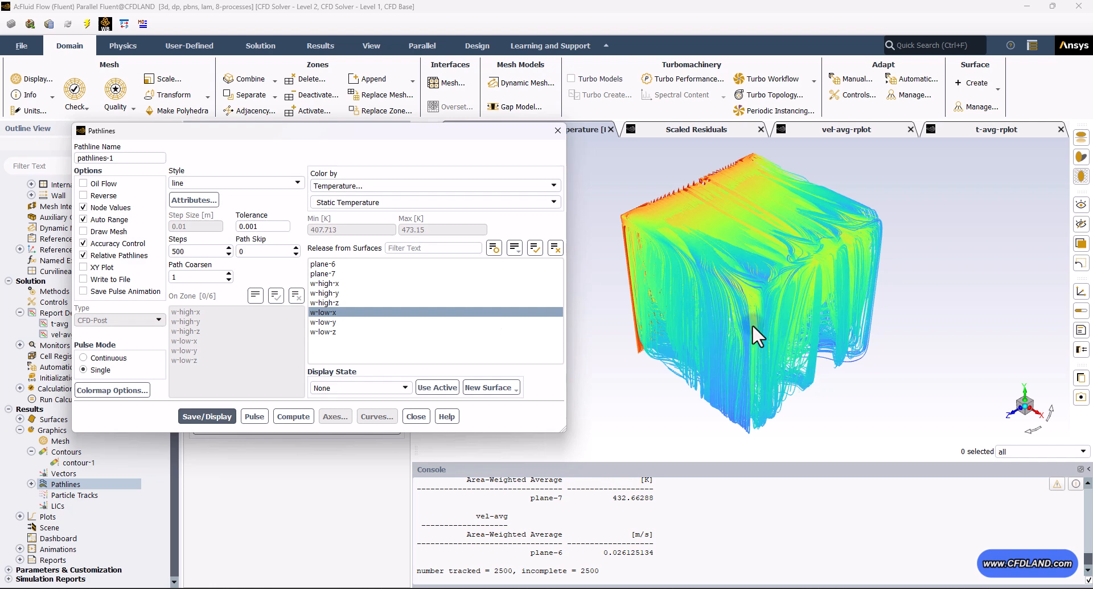
- Thin out the temperature pathlines by setting the path skip to 5 and redisplay them
left_click_drag(647, 374, 882, 361)
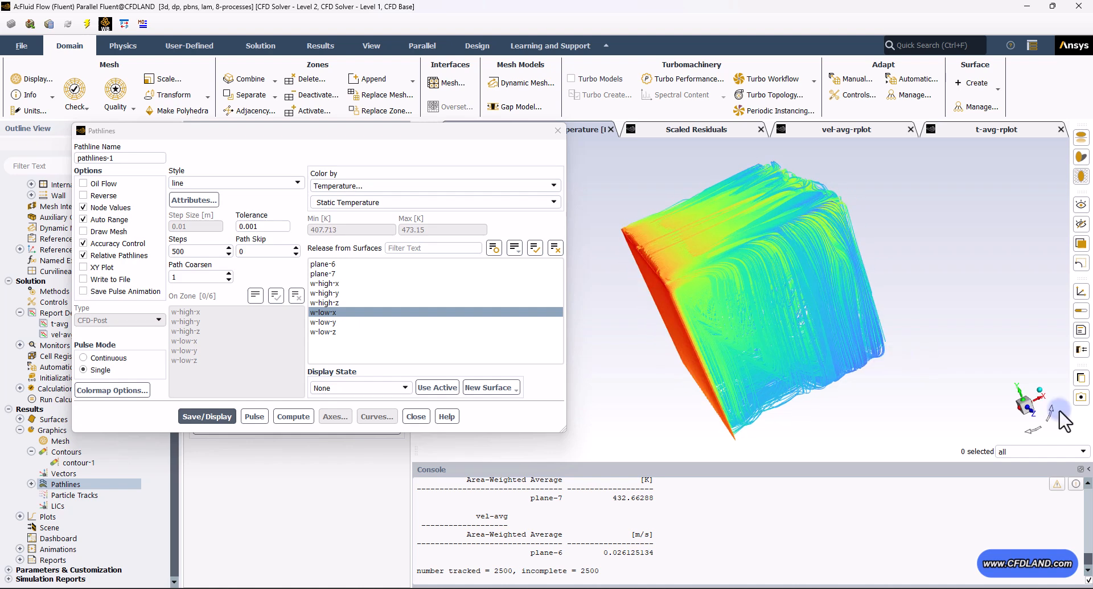
left_click(1032, 418)
left_click_drag(780, 289, 674, 307)
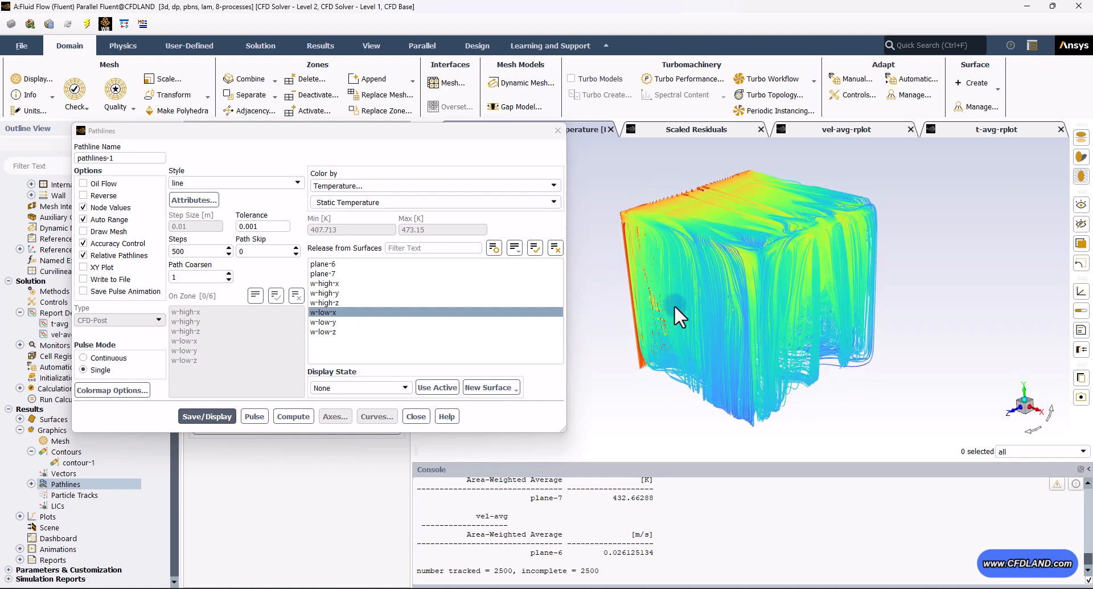
double_click(256, 251)
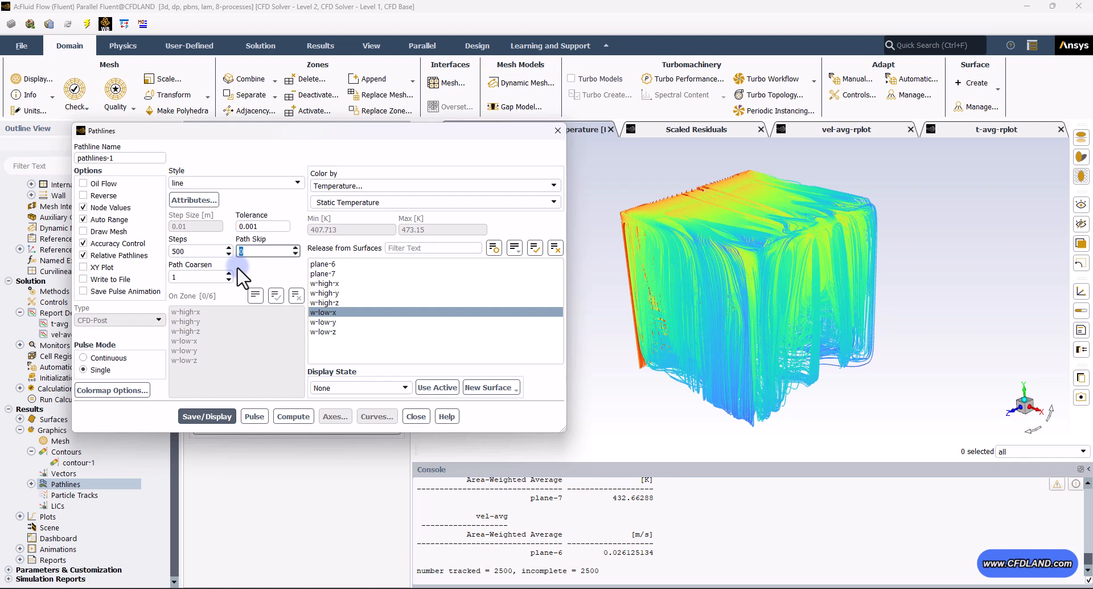
type("5")
left_click(209, 416)
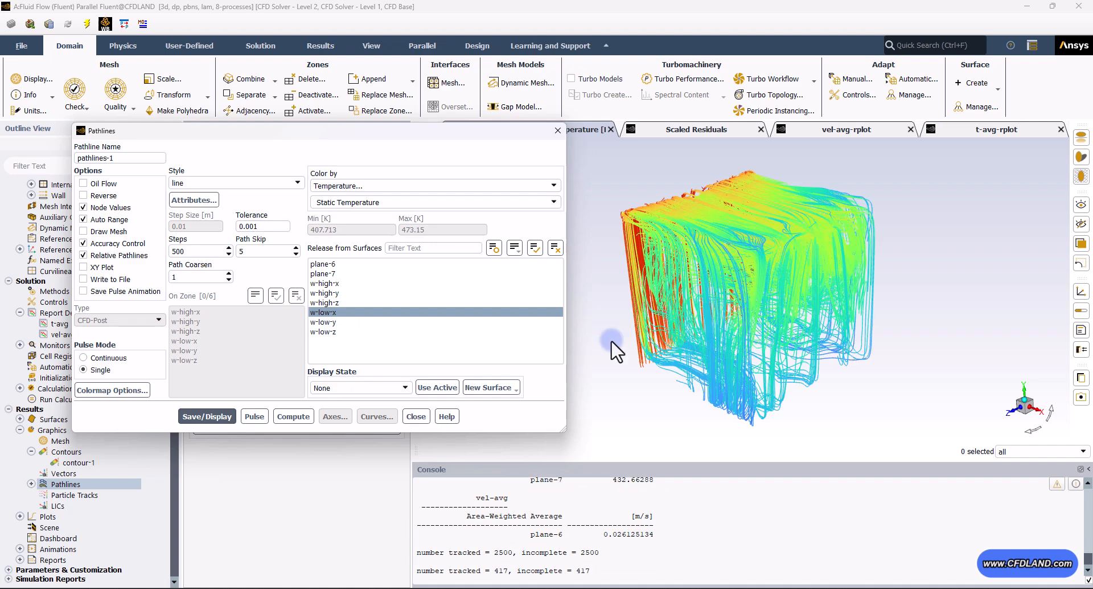
- Recolour the pathlines by velocity magnitude, display them in an isometric view, and close the pathline settings
left_click_drag(588, 364, 712, 278)
mouse_move(781, 330)
left_mouse_down()
mouse_move(808, 286)
mouse_move(732, 359)
mouse_move(797, 361)
mouse_move(751, 363)
mouse_move(828, 400)
mouse_move(852, 383)
mouse_move(747, 296)
mouse_move(732, 257)
mouse_move(705, 333)
mouse_move(747, 446)
left_mouse_up()
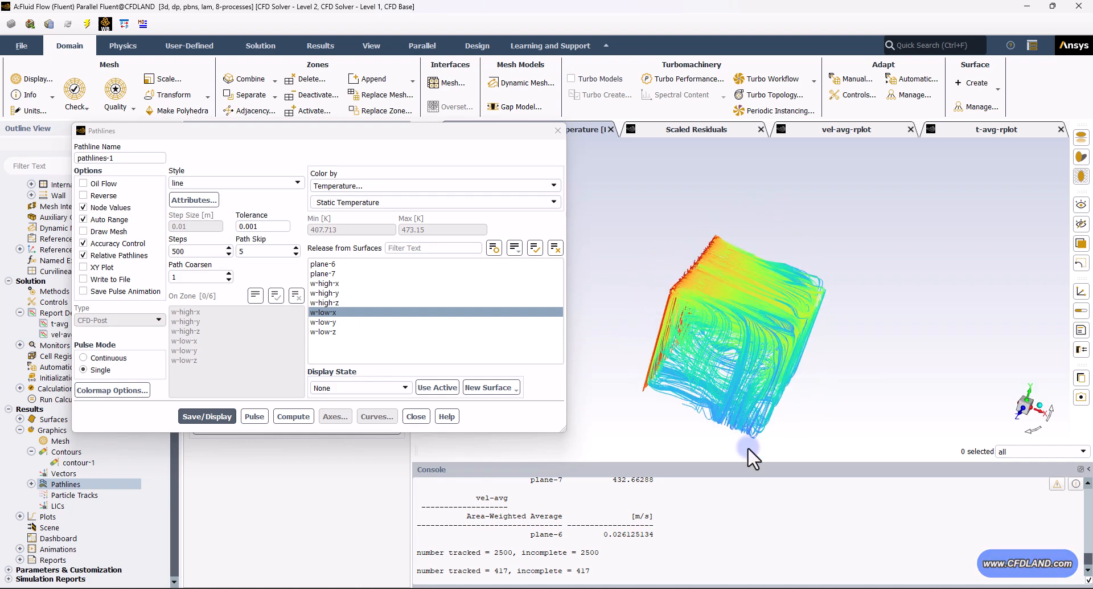
left_click(1039, 400)
left_click_drag(870, 397, 753, 447)
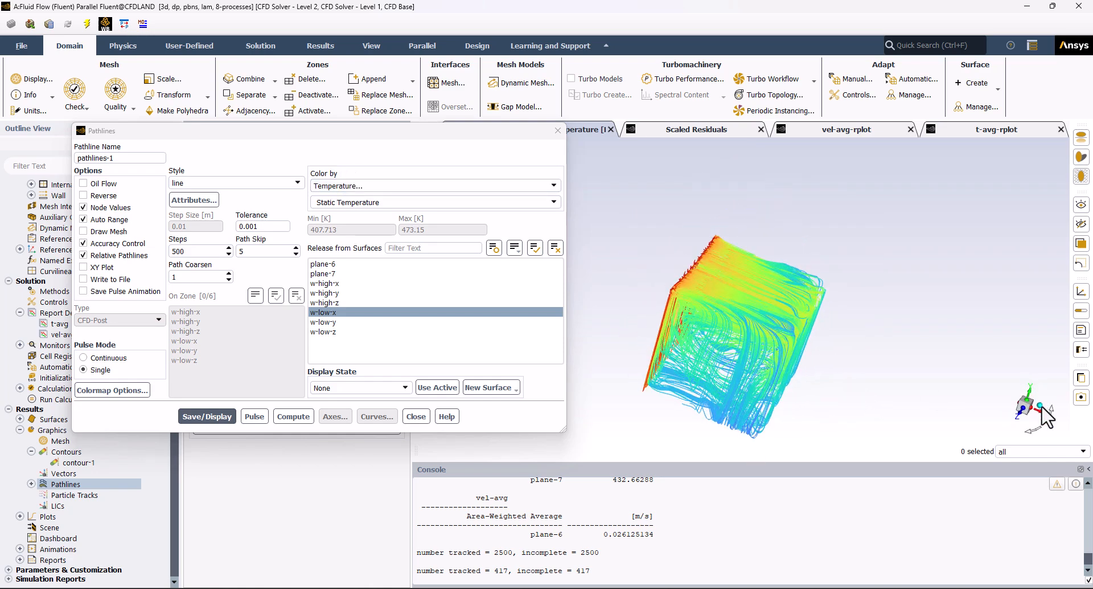
left_click(1044, 404)
left_click(352, 186)
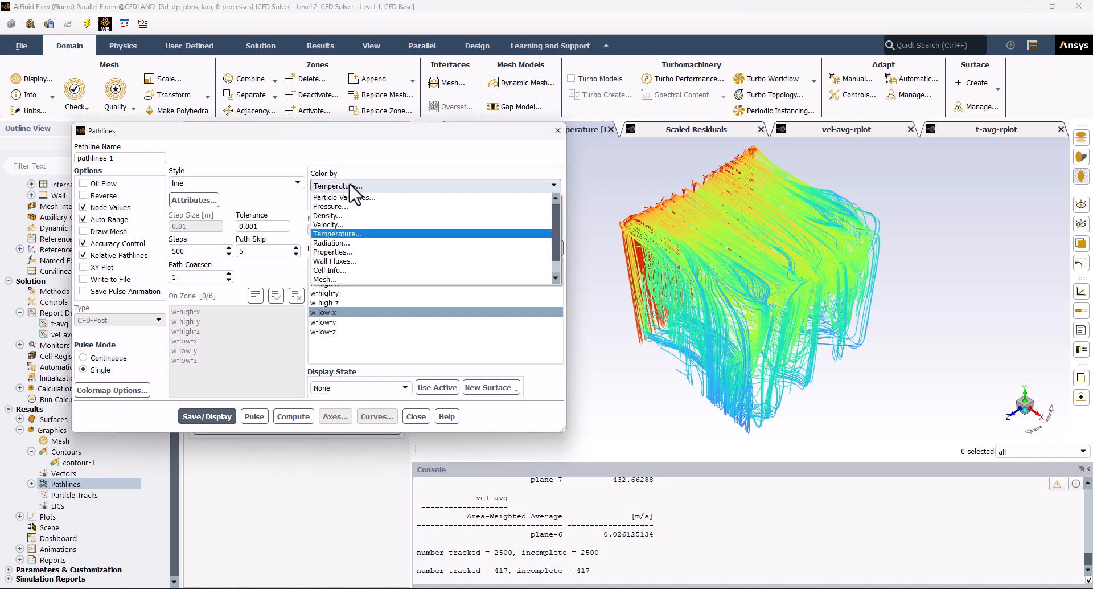
left_click(345, 225)
left_click(207, 416)
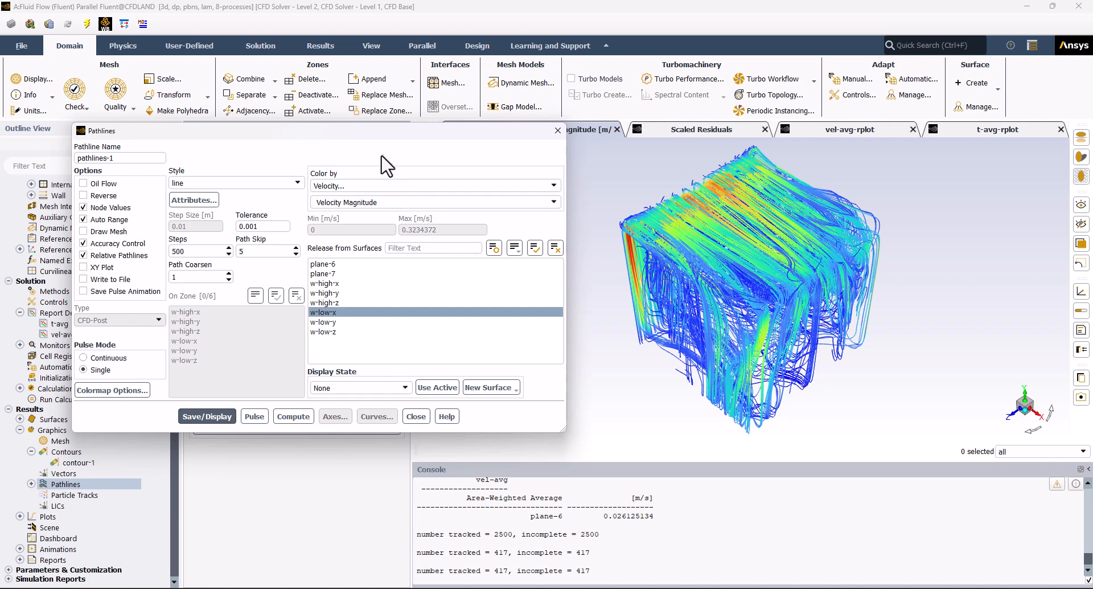
left_click_drag(372, 136, 358, 118)
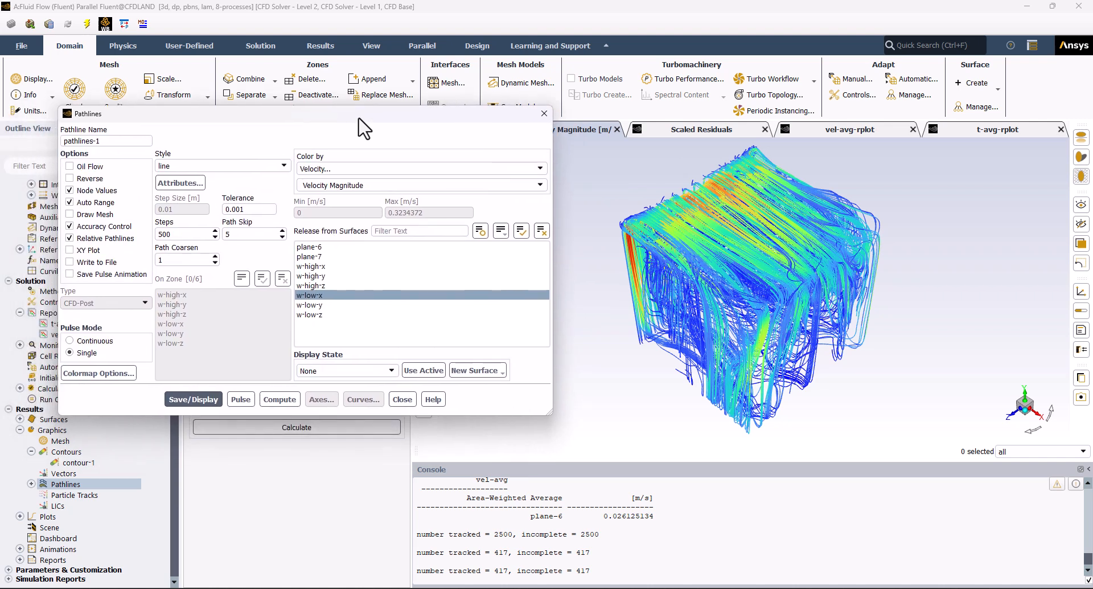
left_click(403, 400)
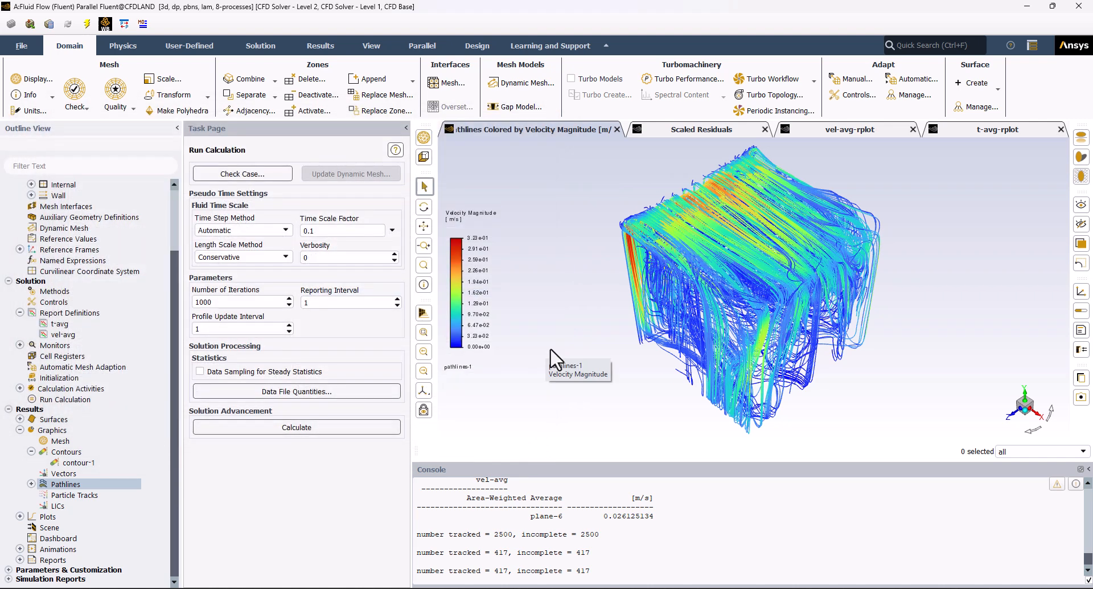